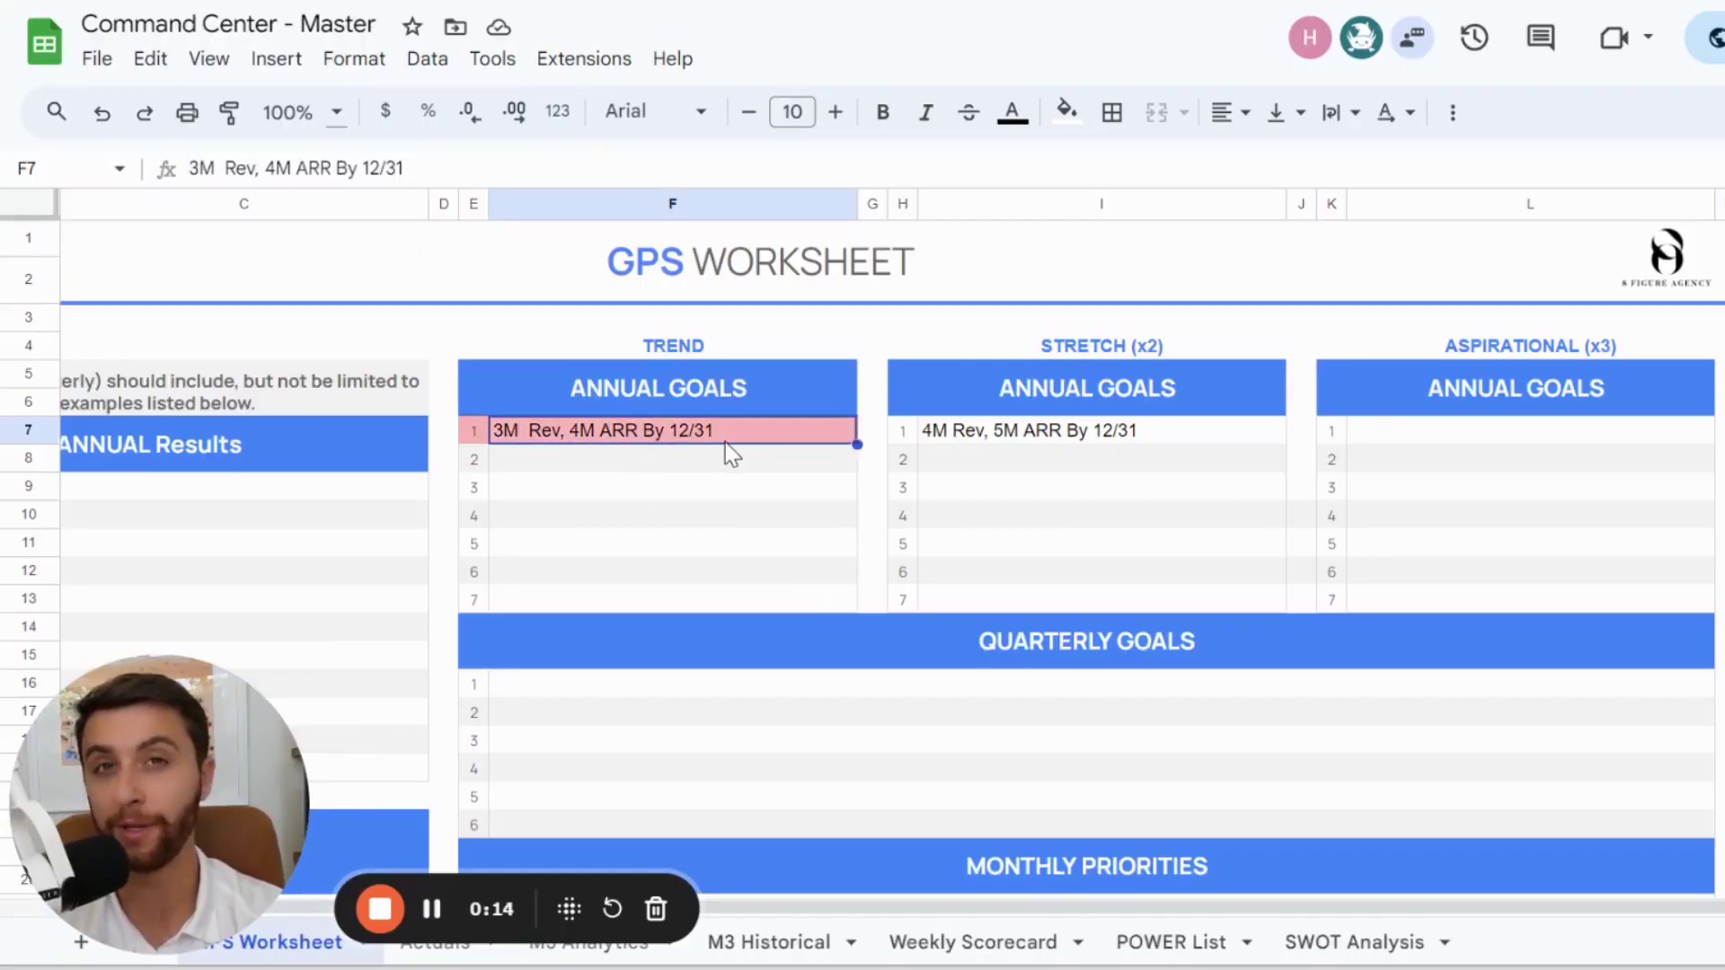
# - Review the revenue and ARR targets in the first Trend and Stretch annual goals on the GPS Worksheet
pyautogui.click(943, 445)
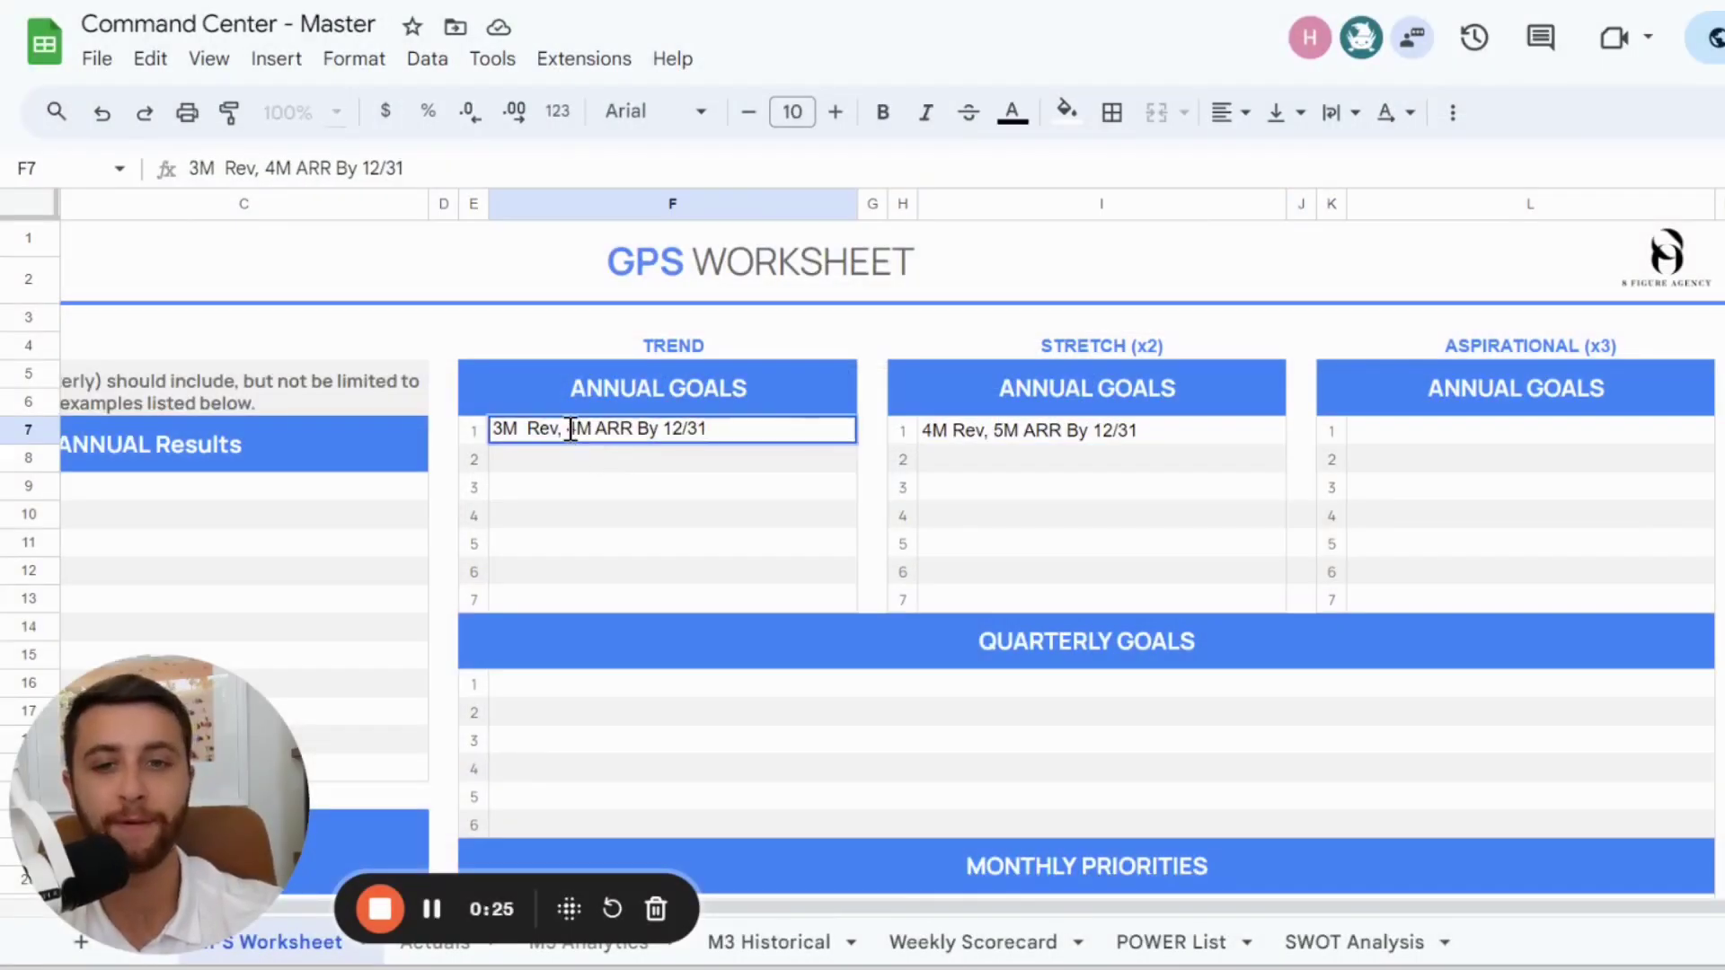
pyautogui.moveTo(570, 429); pyautogui.dragTo(650, 430)
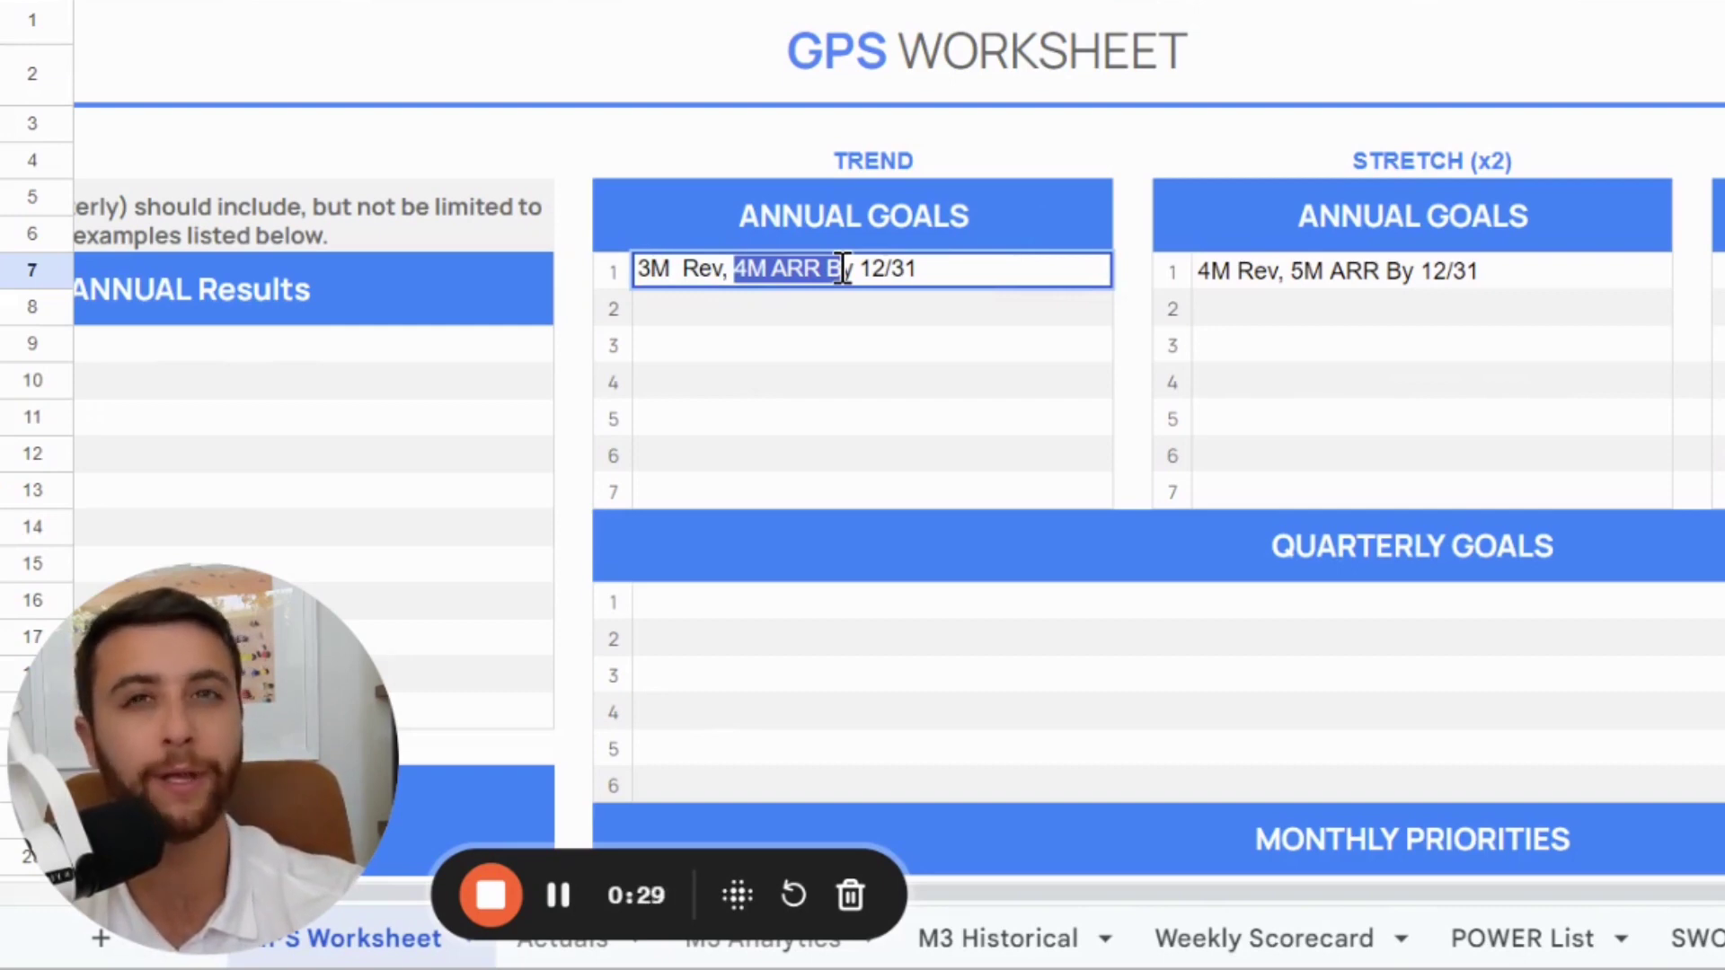
pyautogui.click(638, 270)
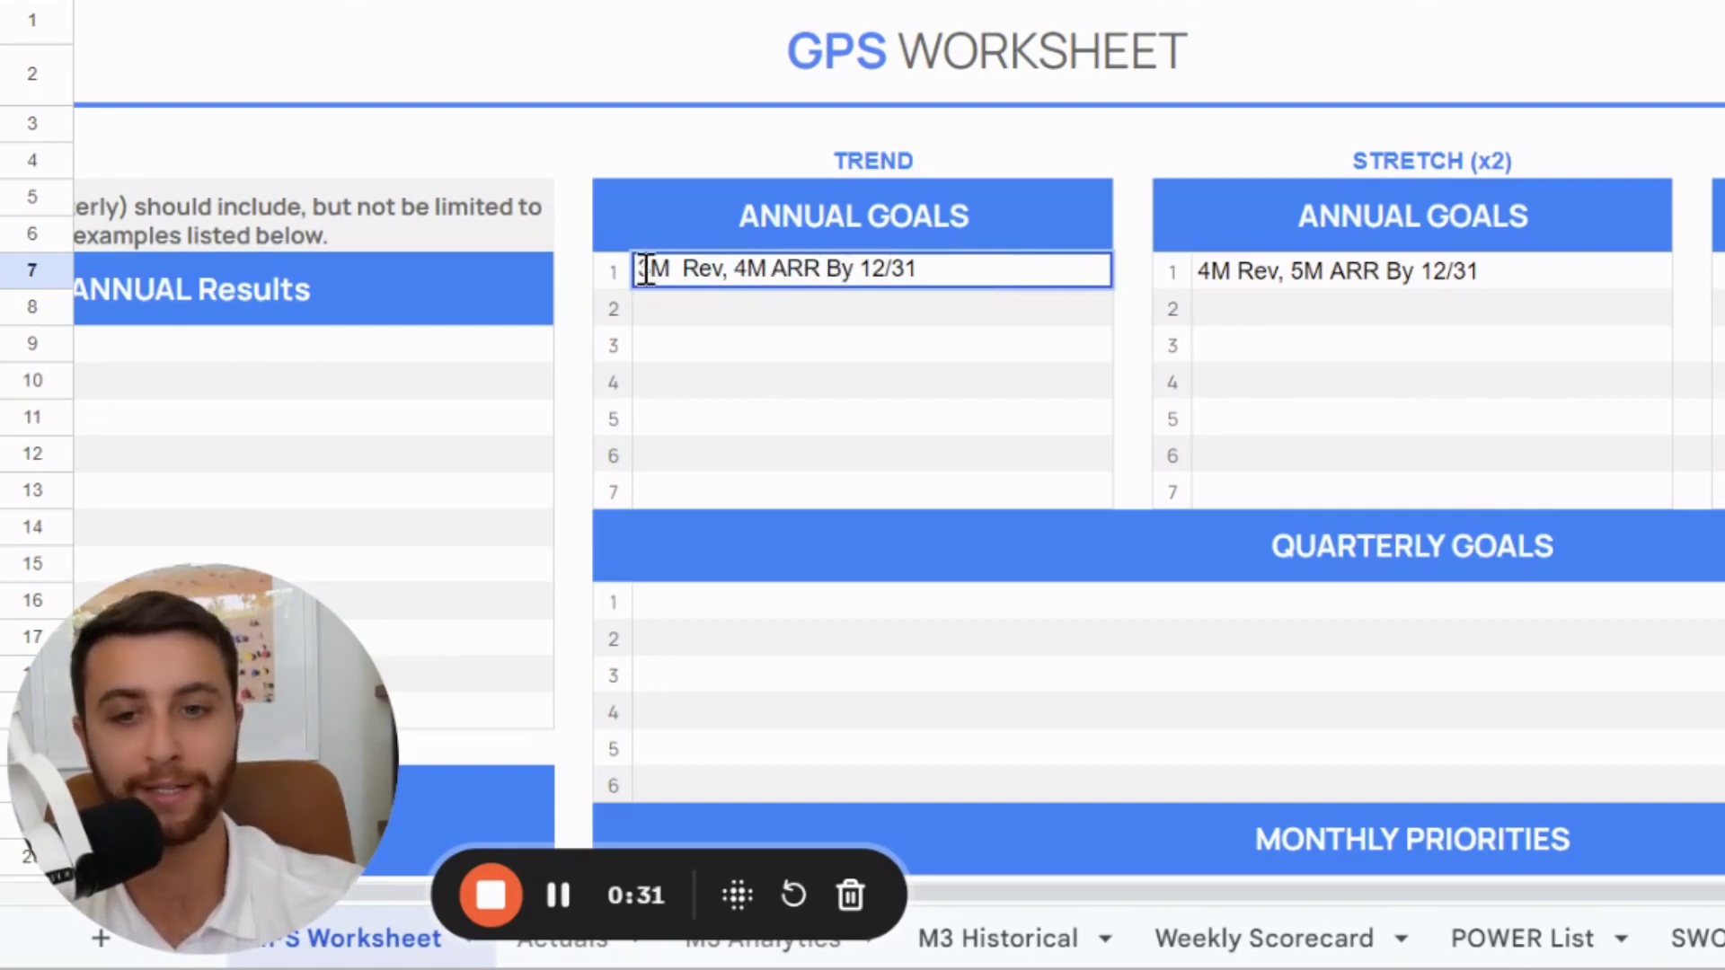
pyautogui.doubleClick(653, 270)
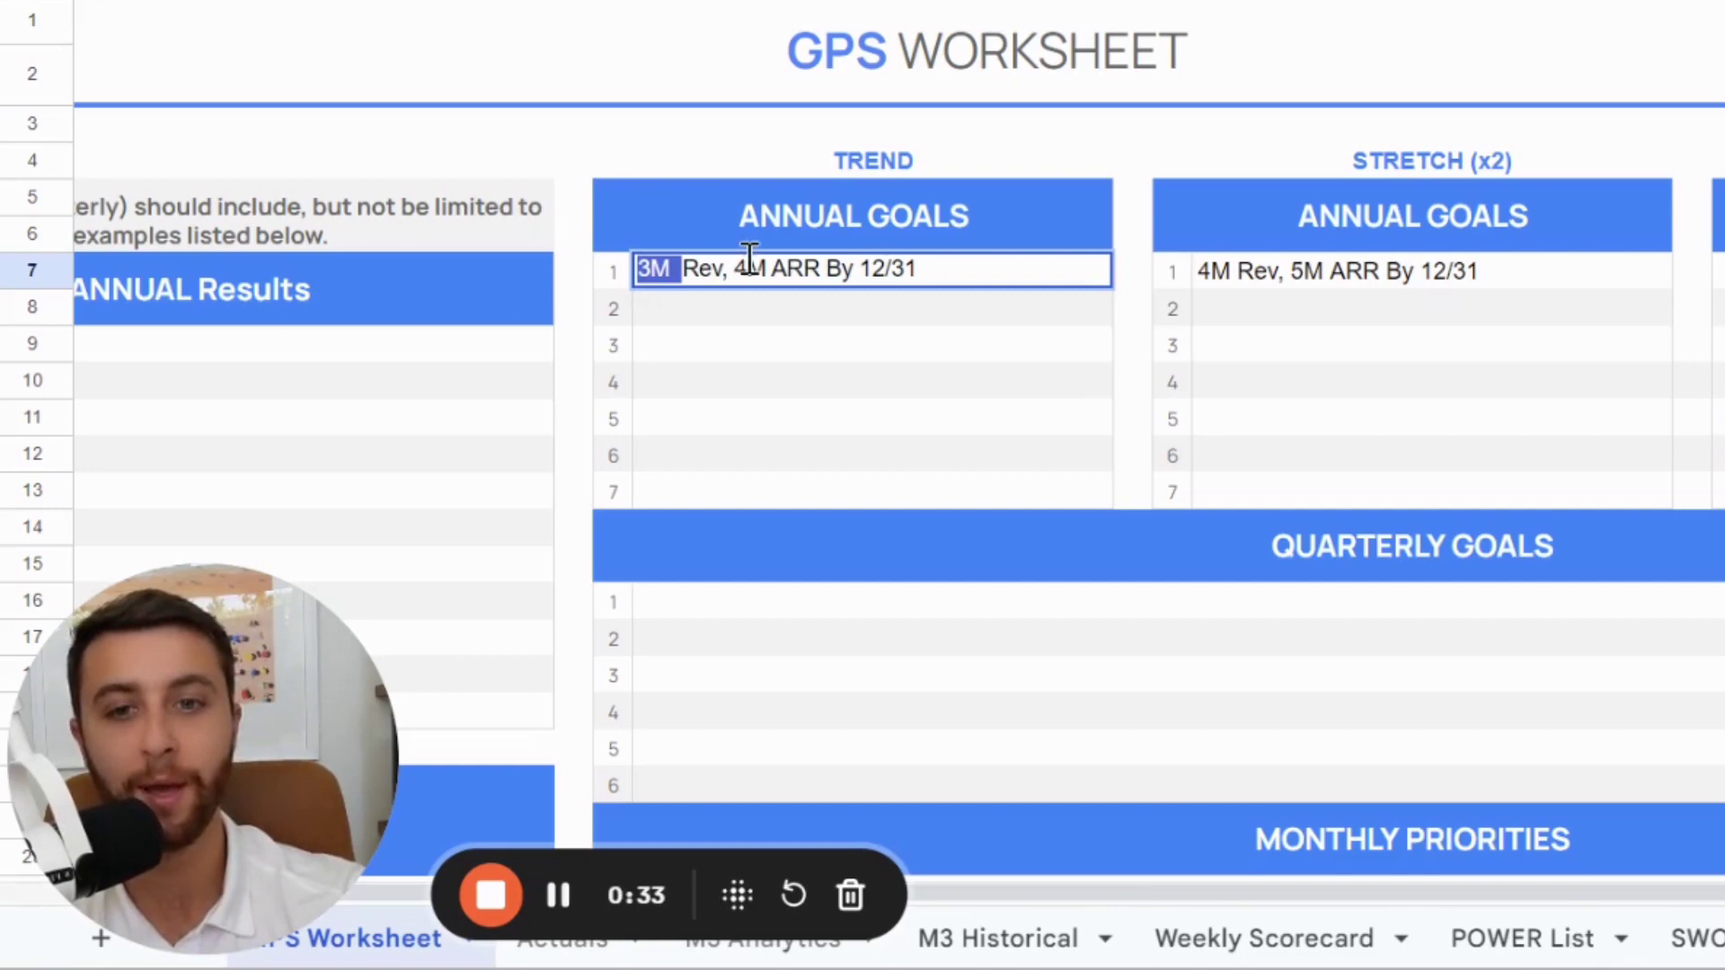
pyautogui.click(735, 269)
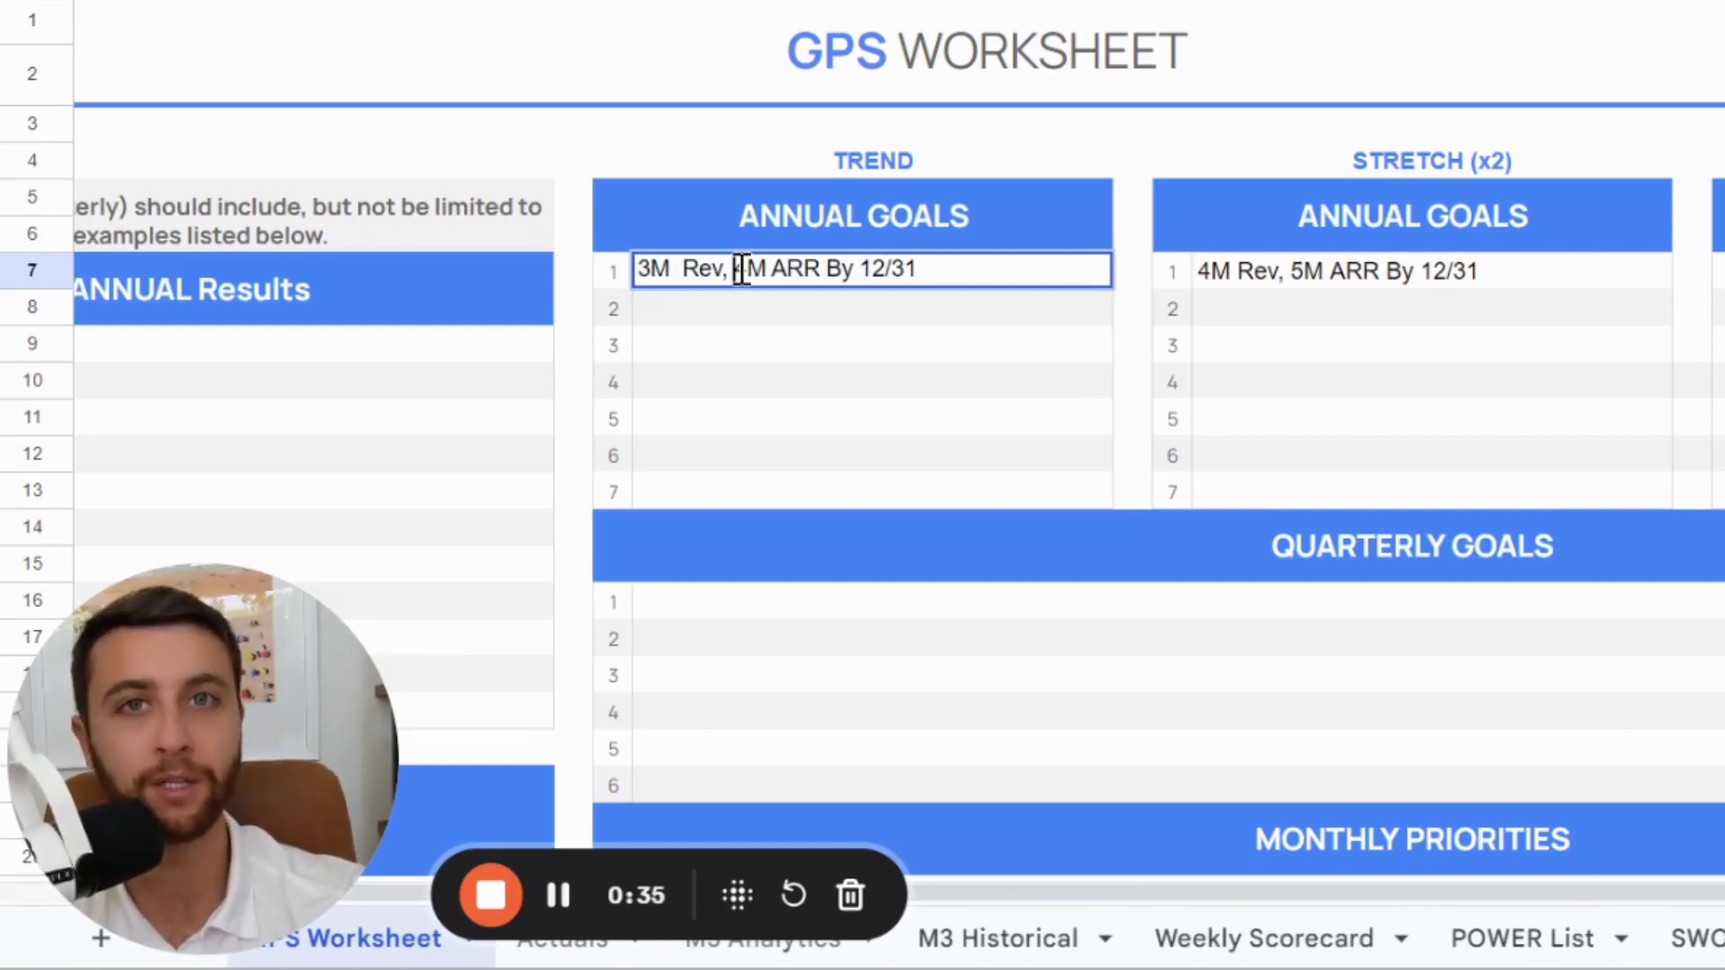
pyautogui.moveTo(738, 269); pyautogui.dragTo(839, 262)
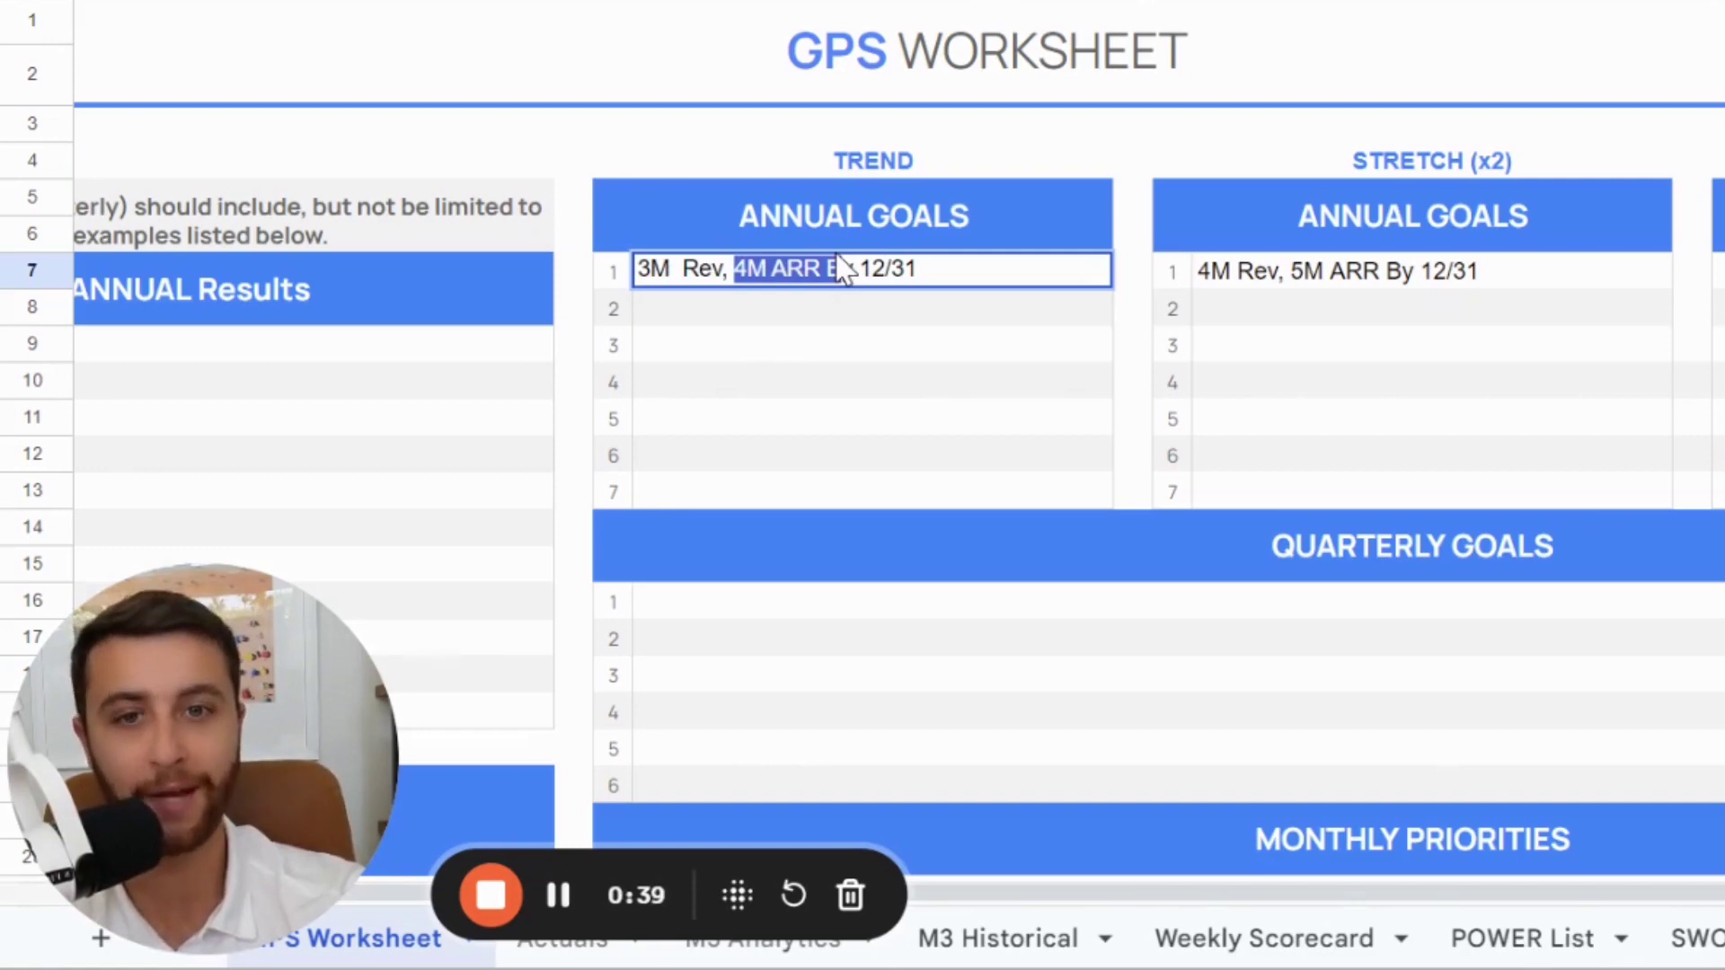
pyautogui.doubleClick(1213, 269)
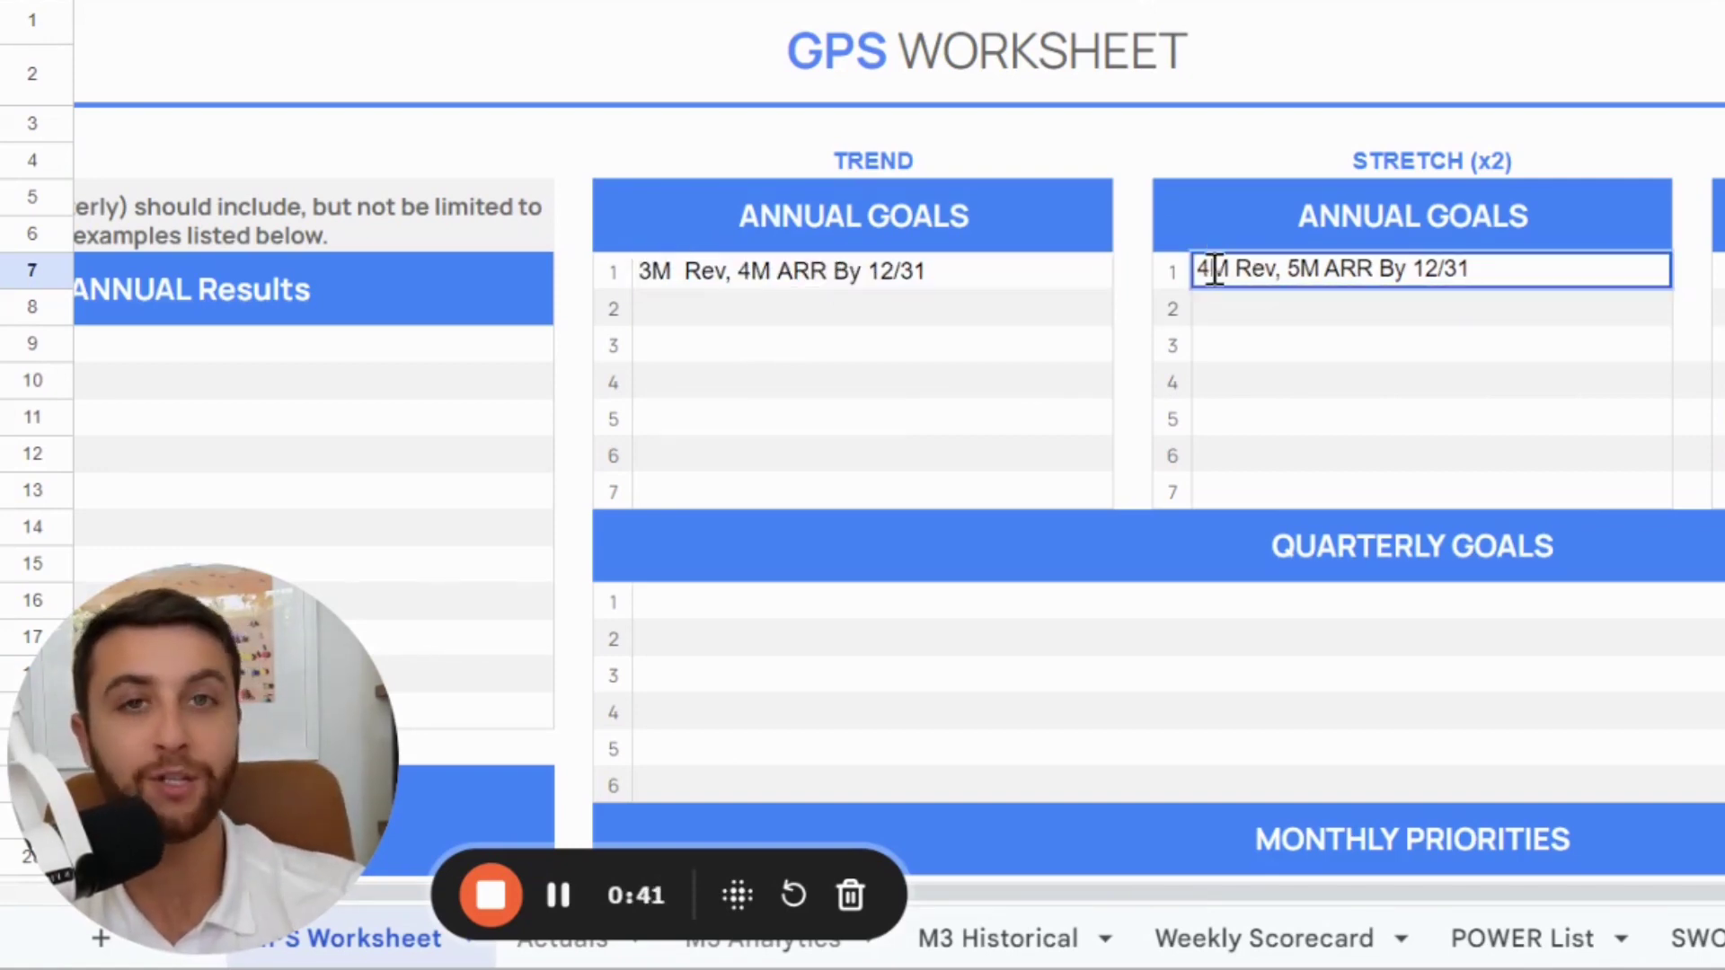
pyautogui.doubleClick(1214, 270)
pyautogui.moveTo(1287, 268); pyautogui.dragTo(1401, 274)
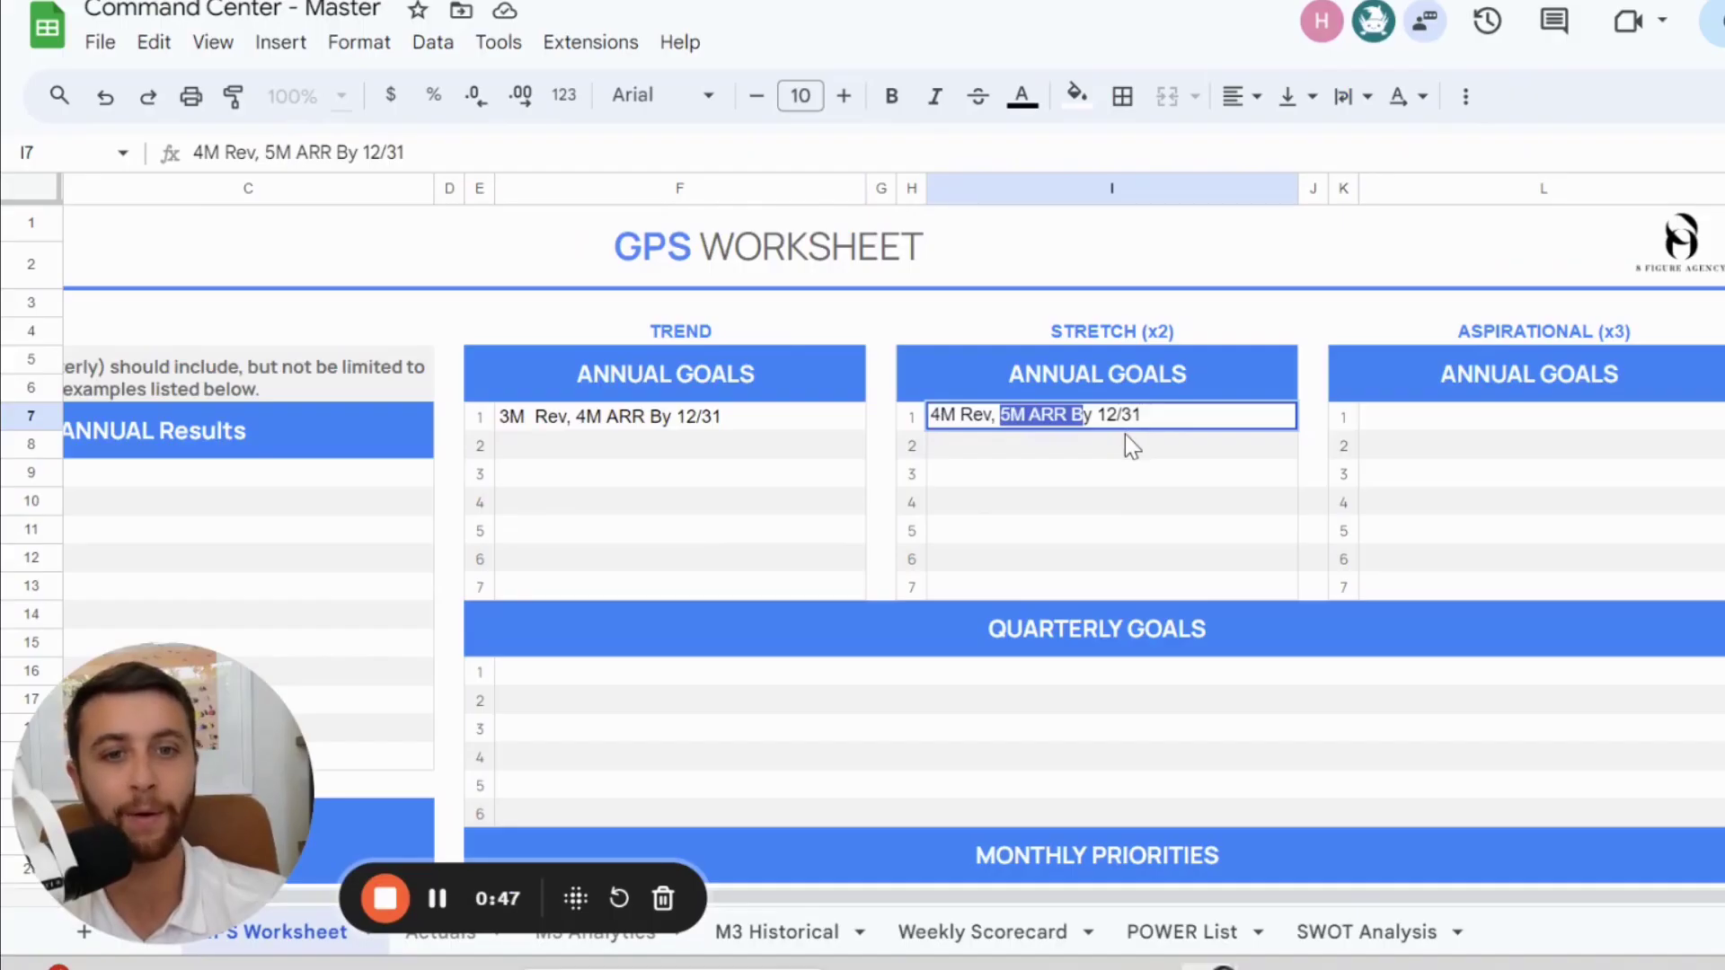
pyautogui.press('Return')
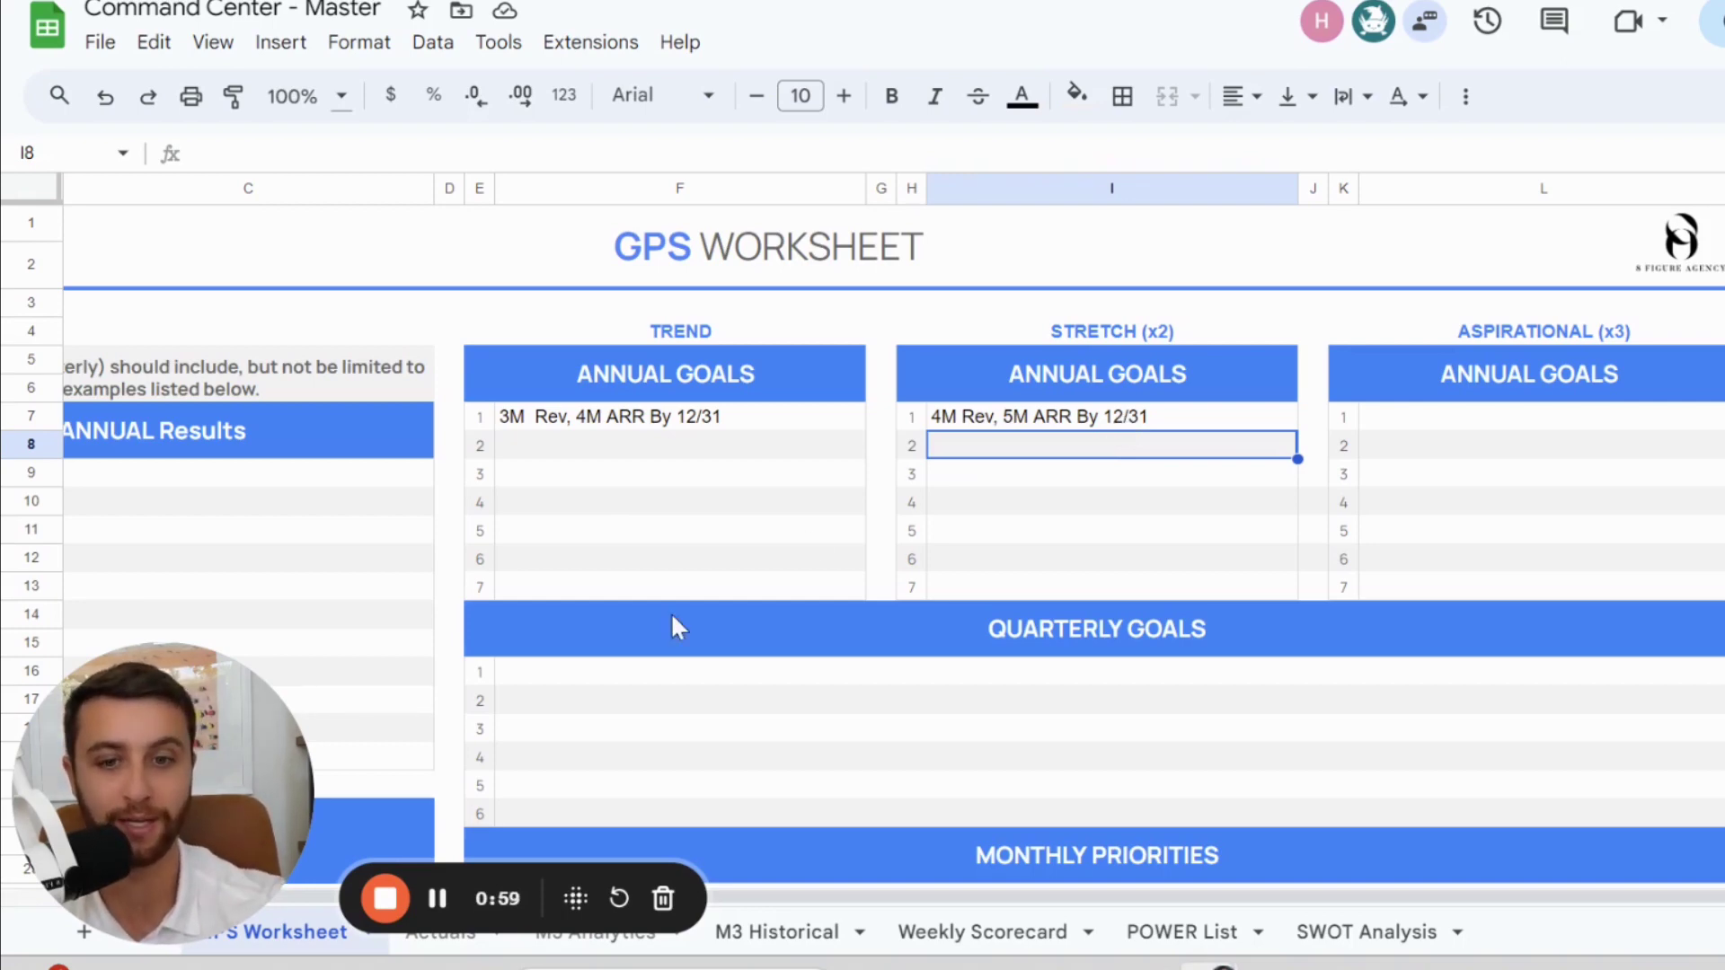
# - On the M3 Analytics sheet, set the Average Price under Sales & Closing to 2000
pyautogui.moveTo(181, 842); pyautogui.dragTo(189, 771)
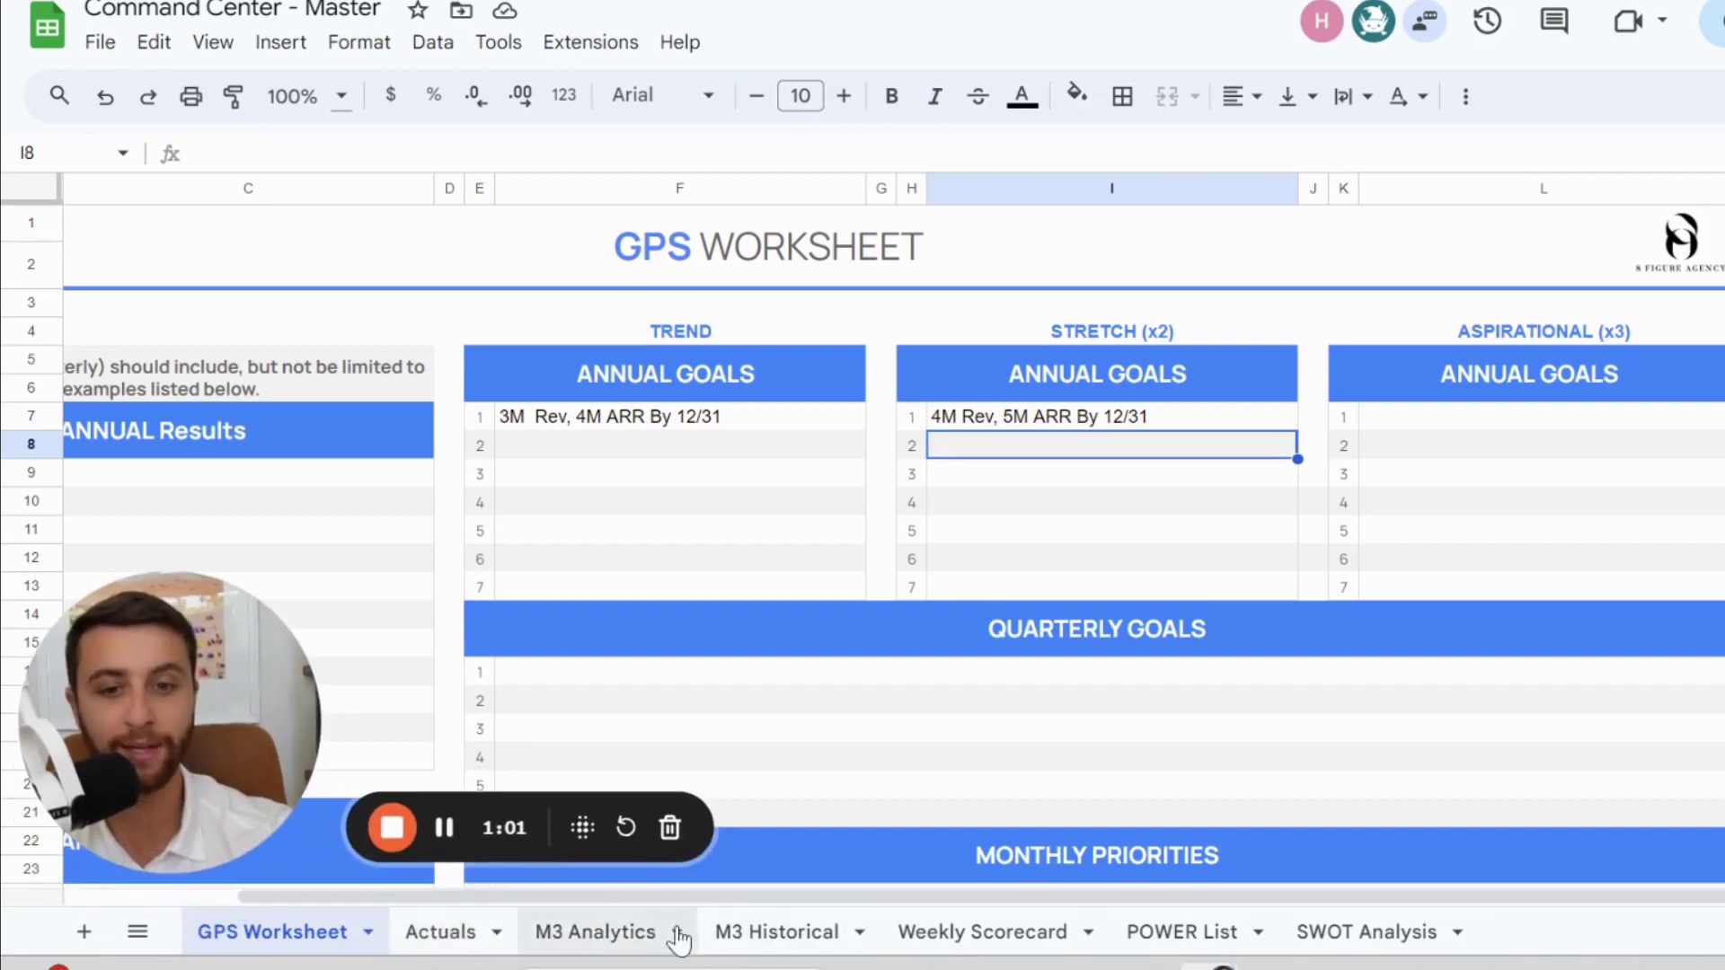
pyautogui.click(589, 935)
pyautogui.moveTo(241, 717); pyautogui.dragTo(230, 817)
pyautogui.click(530, 447)
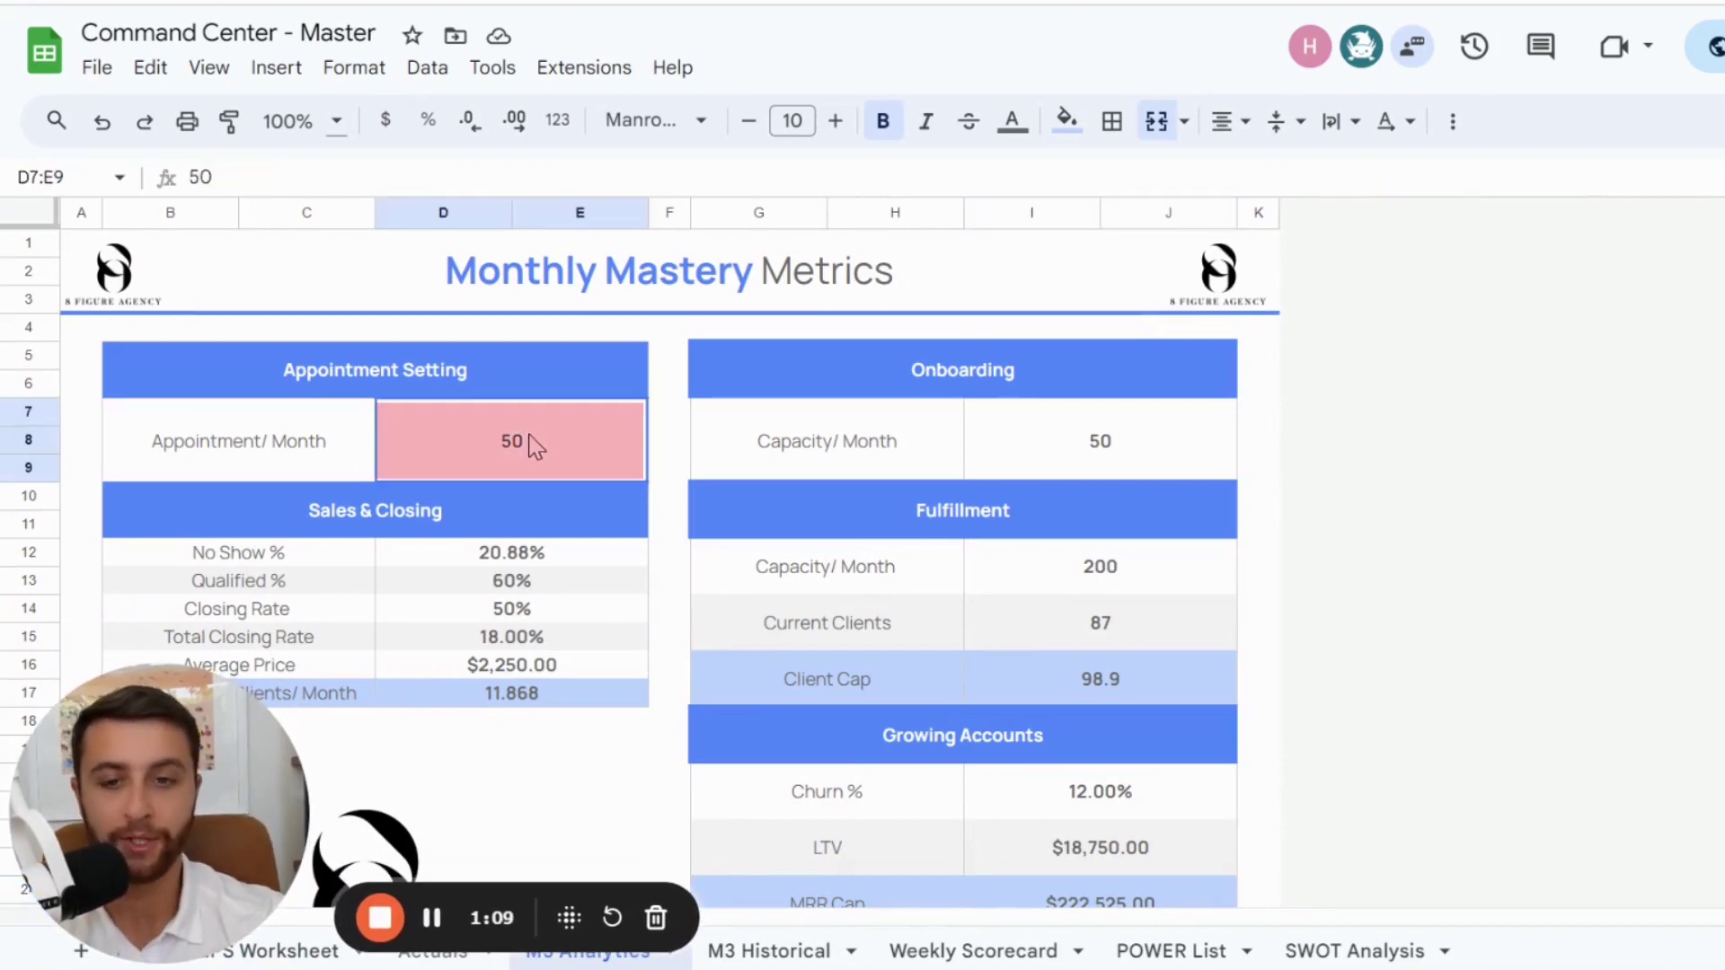
pyautogui.click(526, 696)
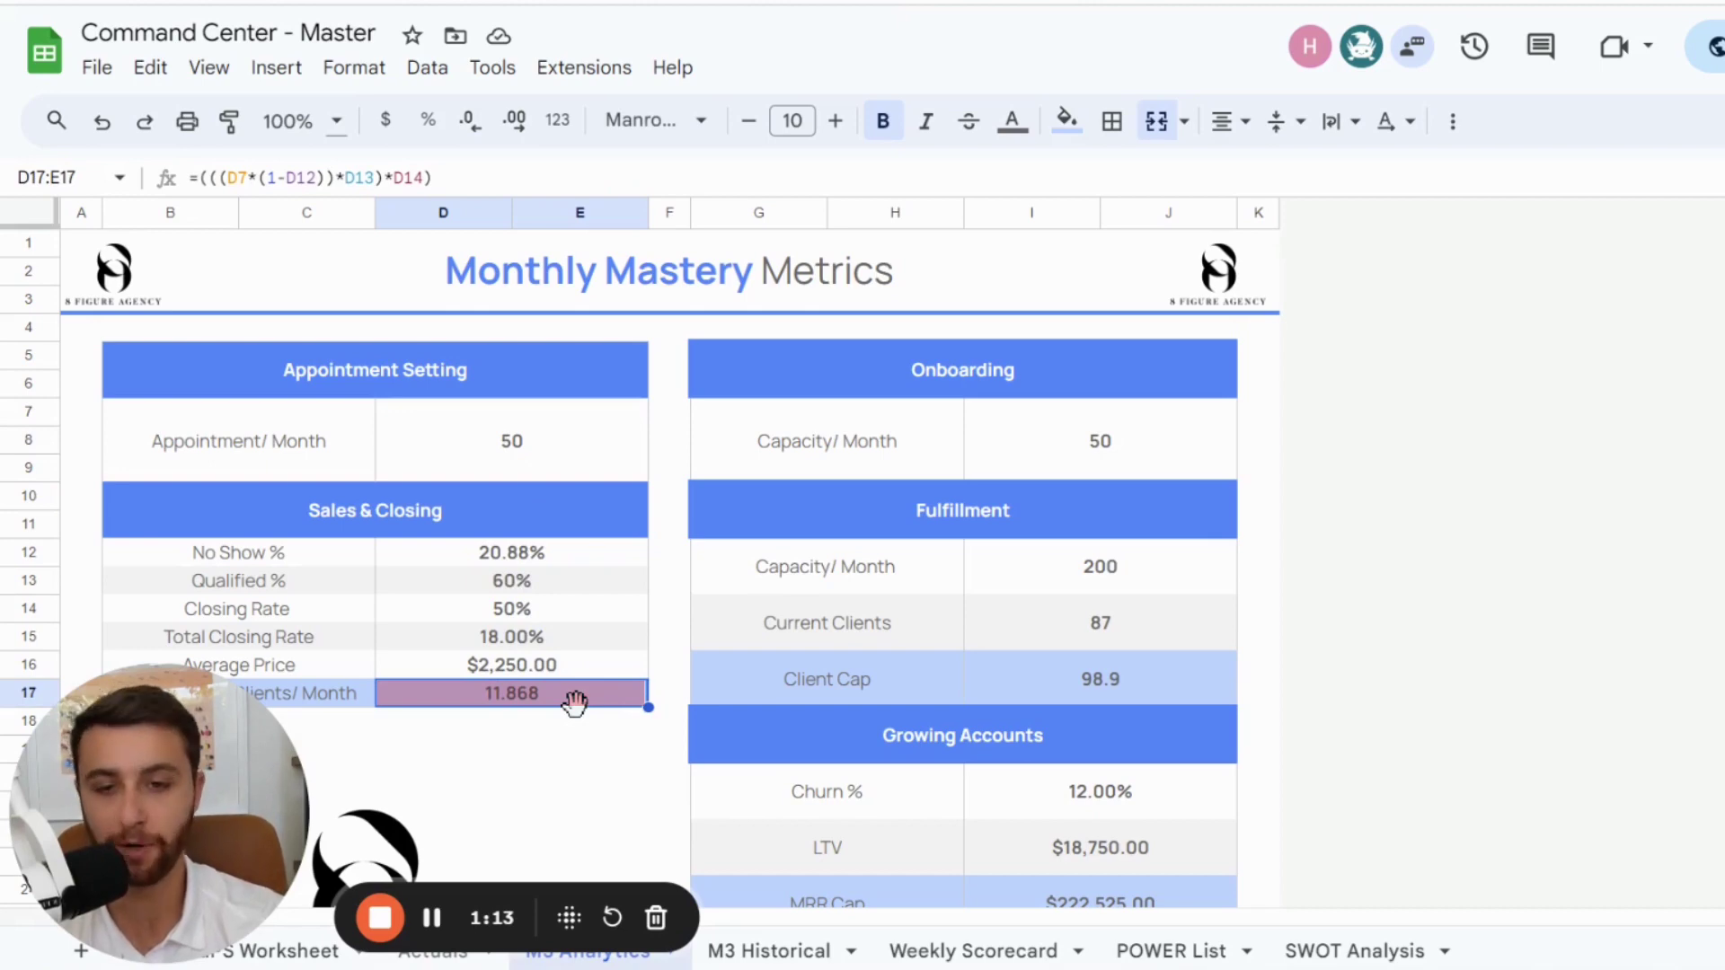
pyautogui.click(520, 669)
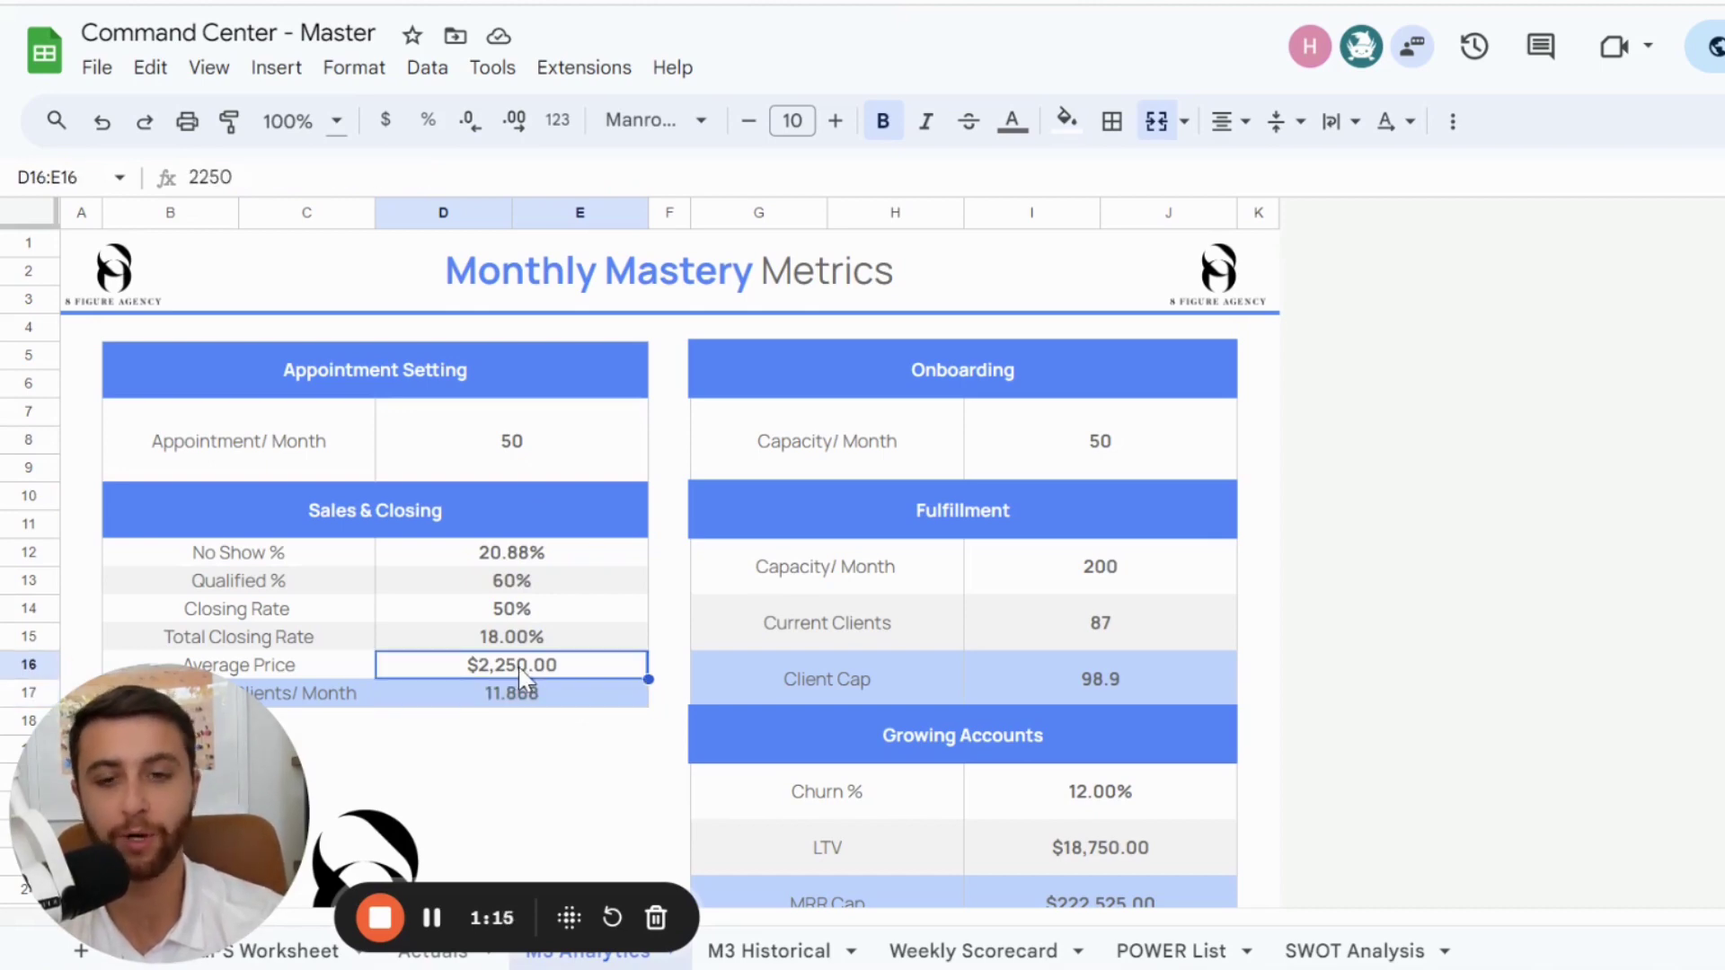
pyautogui.write('2000')
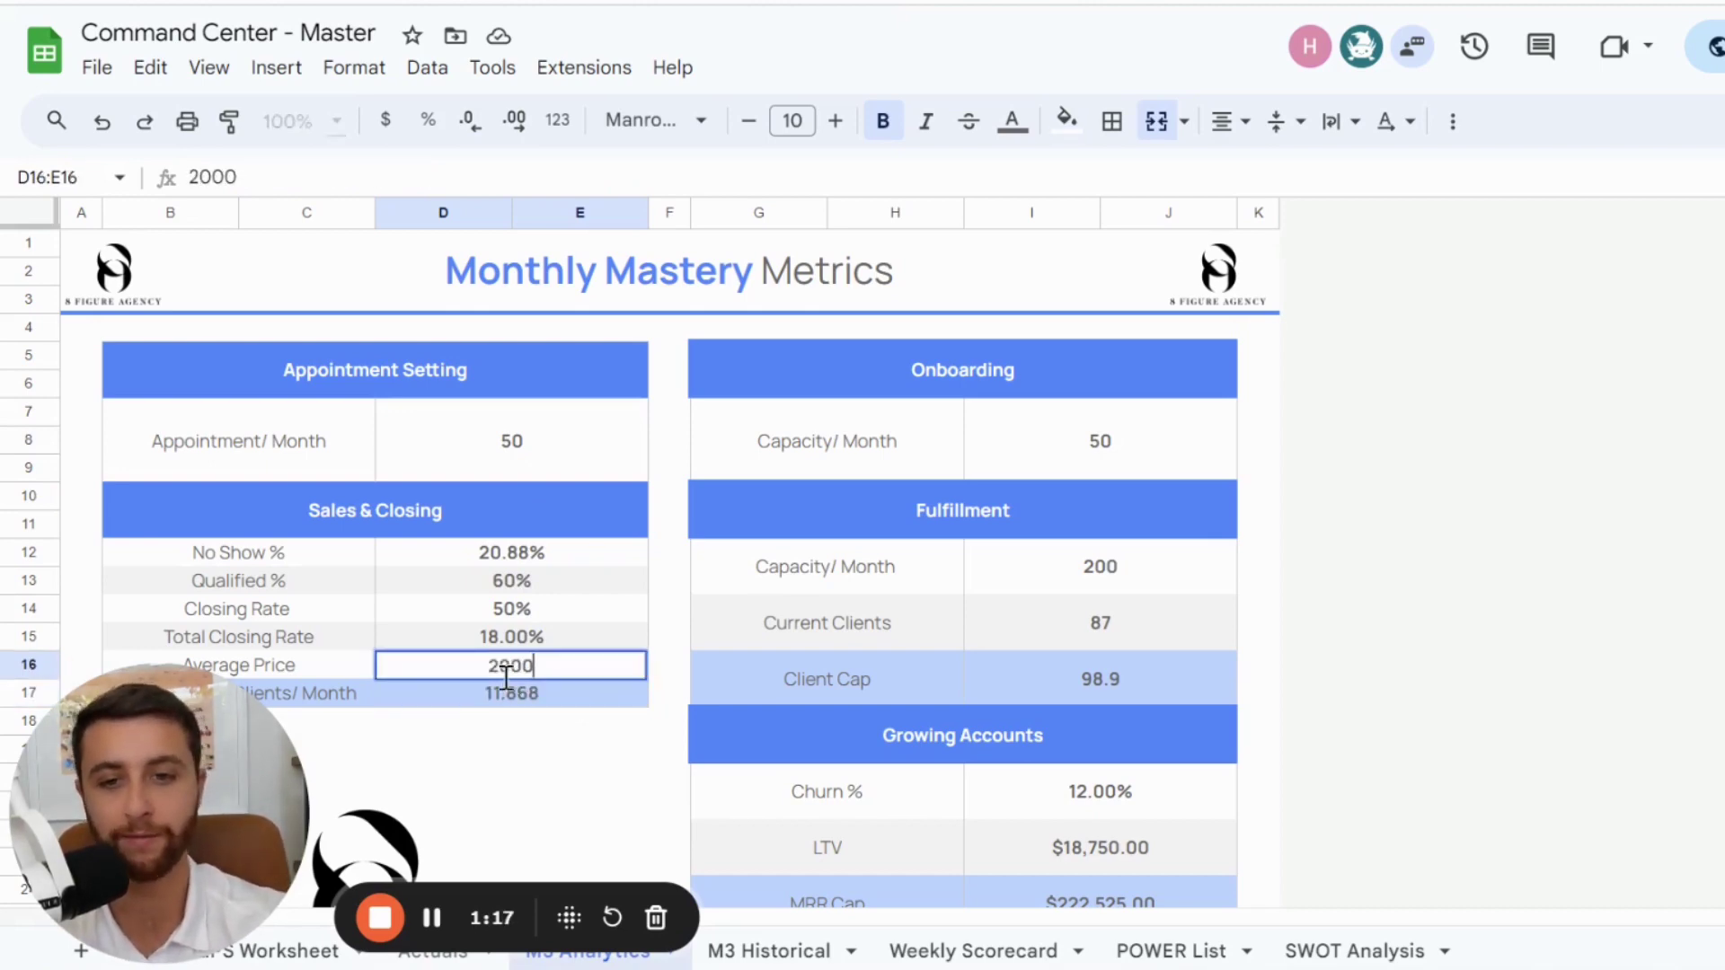
pyautogui.press('Return')
# - Examine the price, deals, churn and MRR Cap formula in the first row of the MRR CAP table
pyautogui.scroll(-10, 512, 666)
pyautogui.scroll(-5, 512, 666)
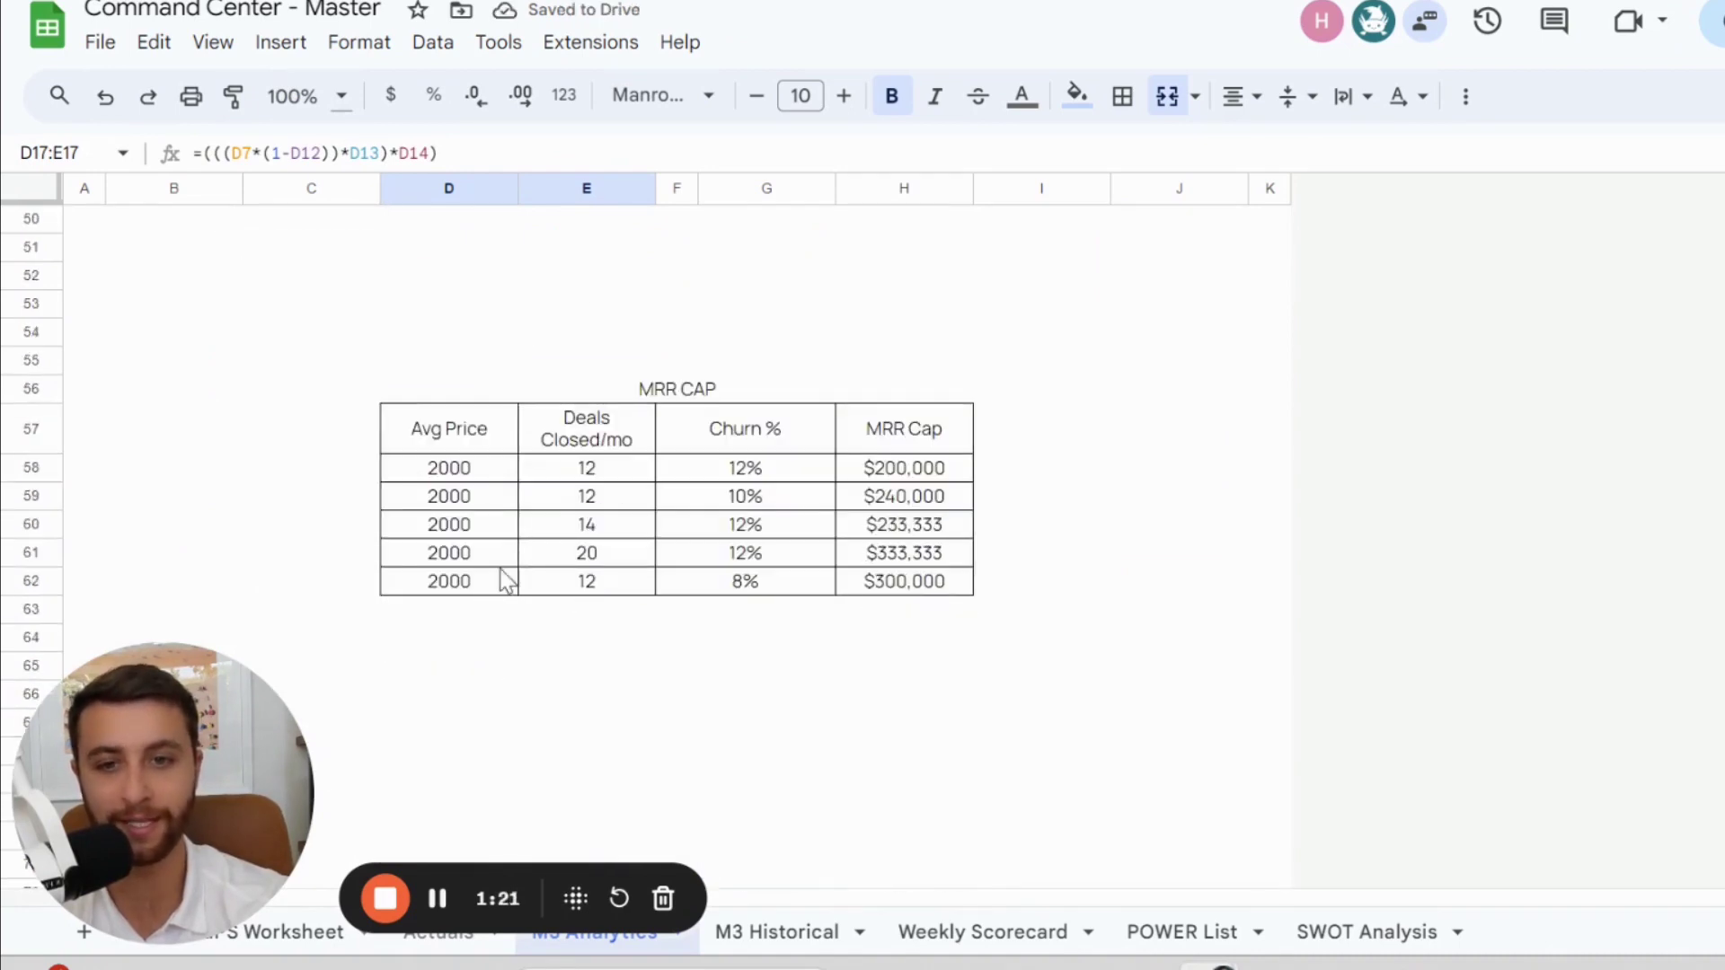
pyautogui.click(466, 480)
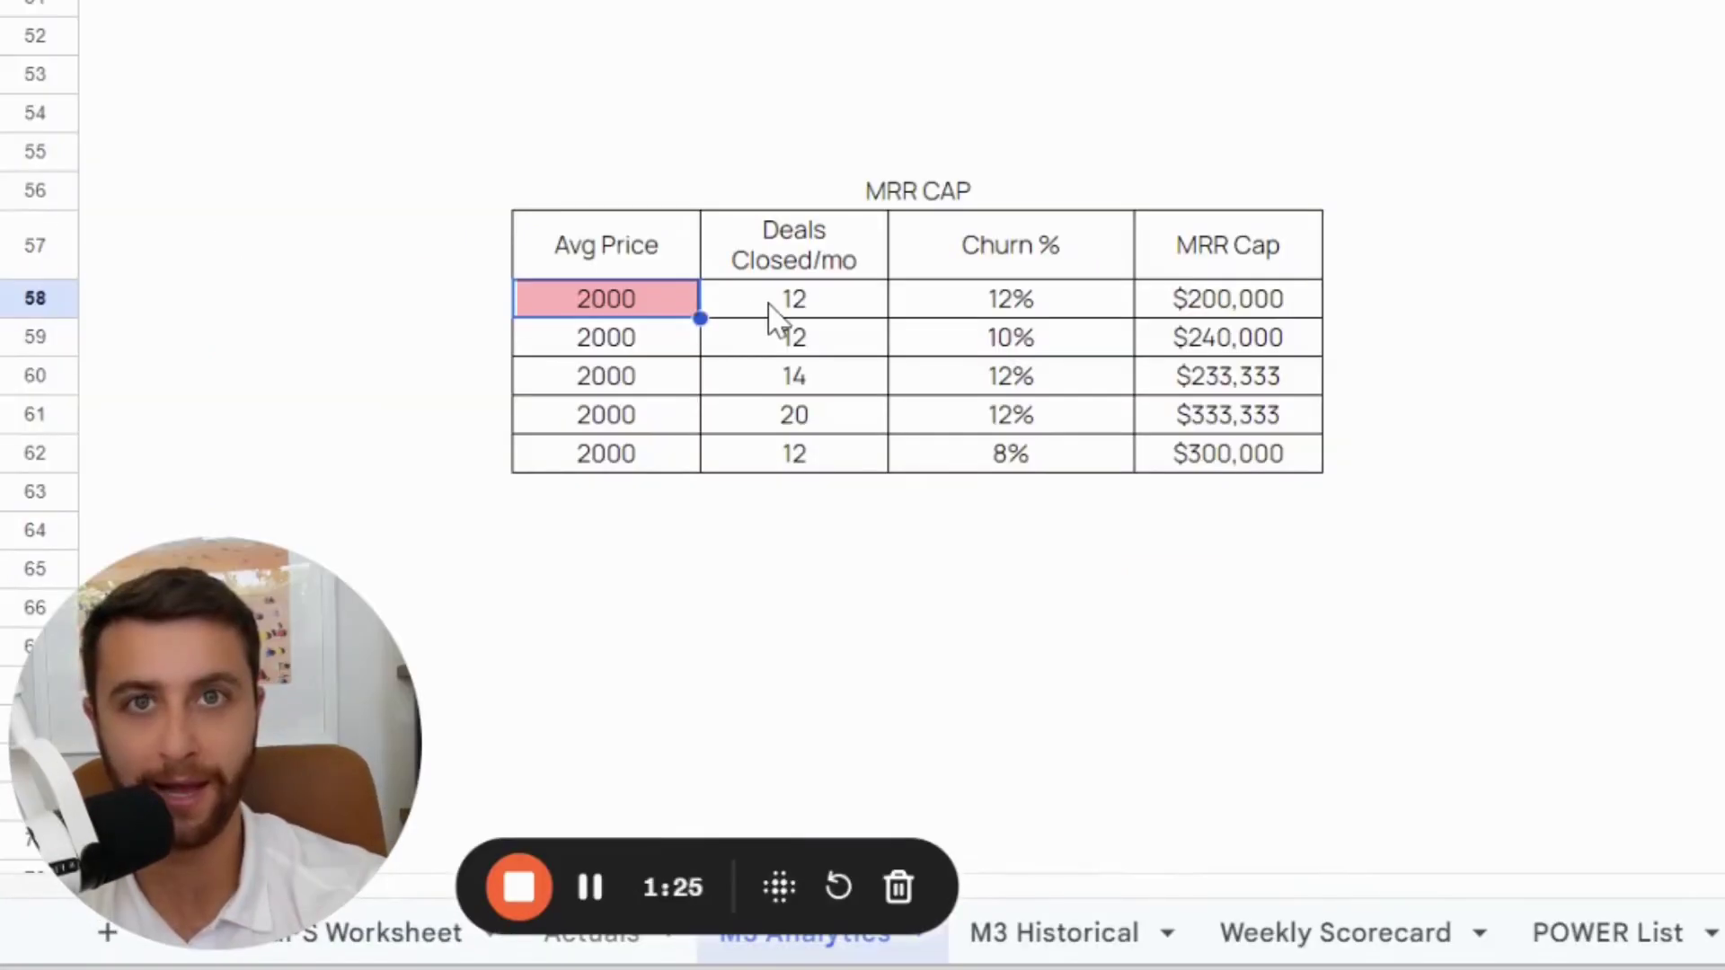
pyautogui.click(780, 306)
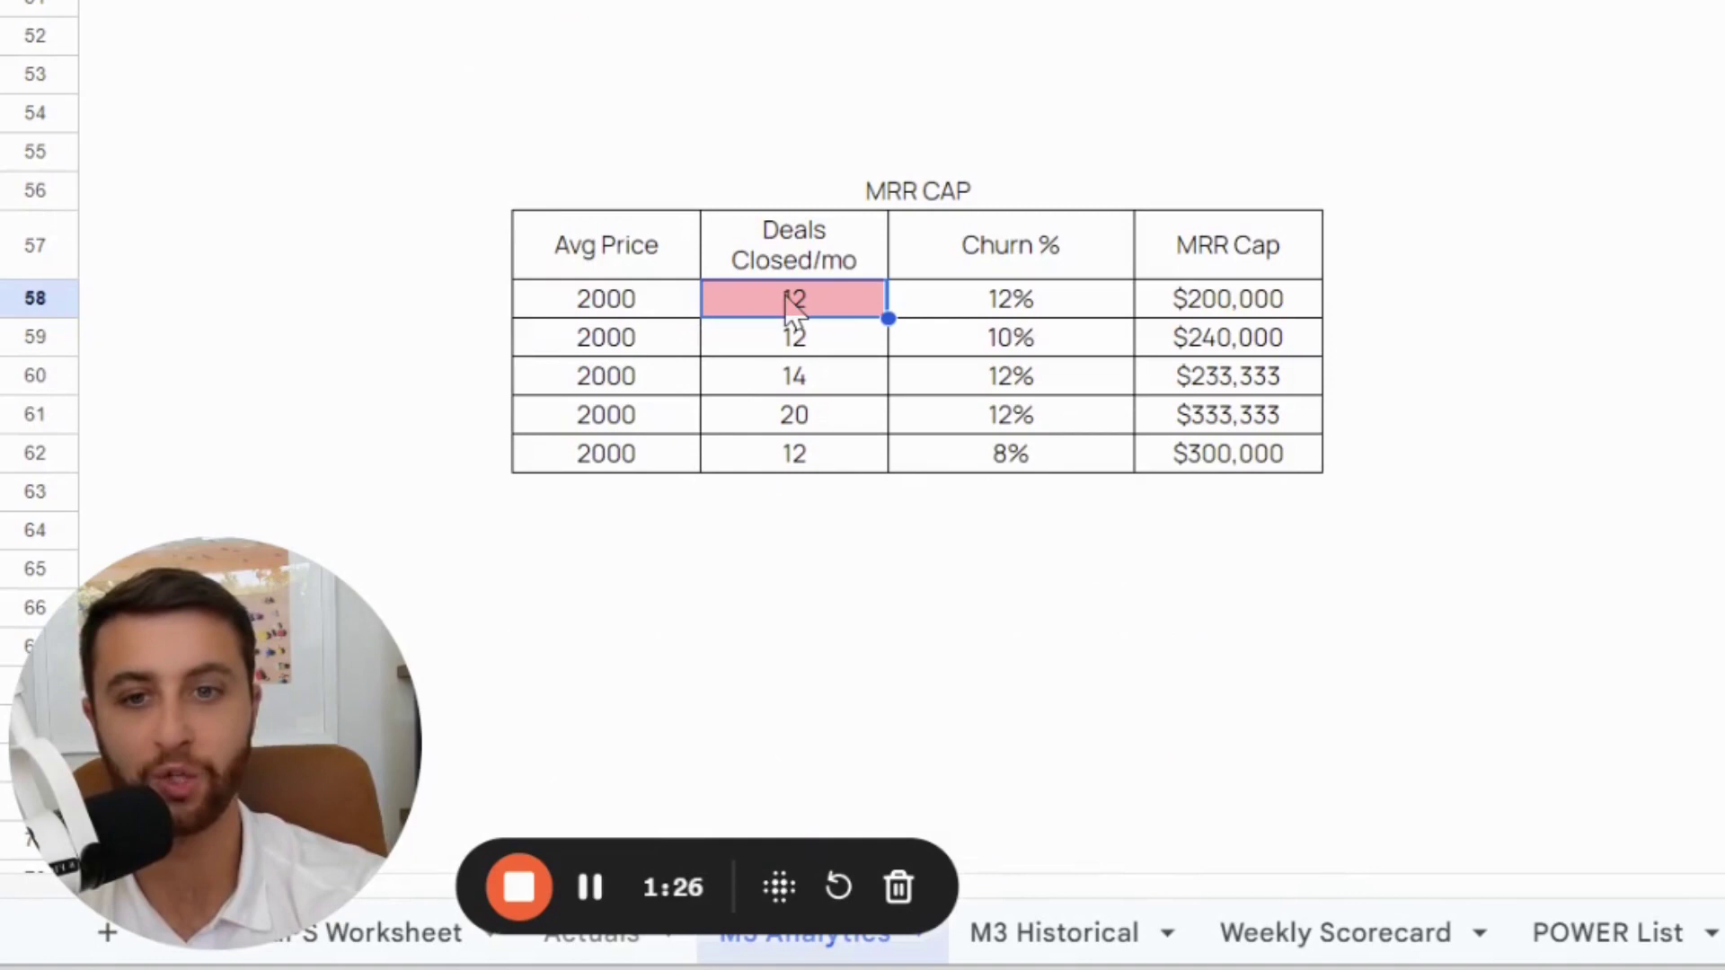
pyautogui.click(1010, 308)
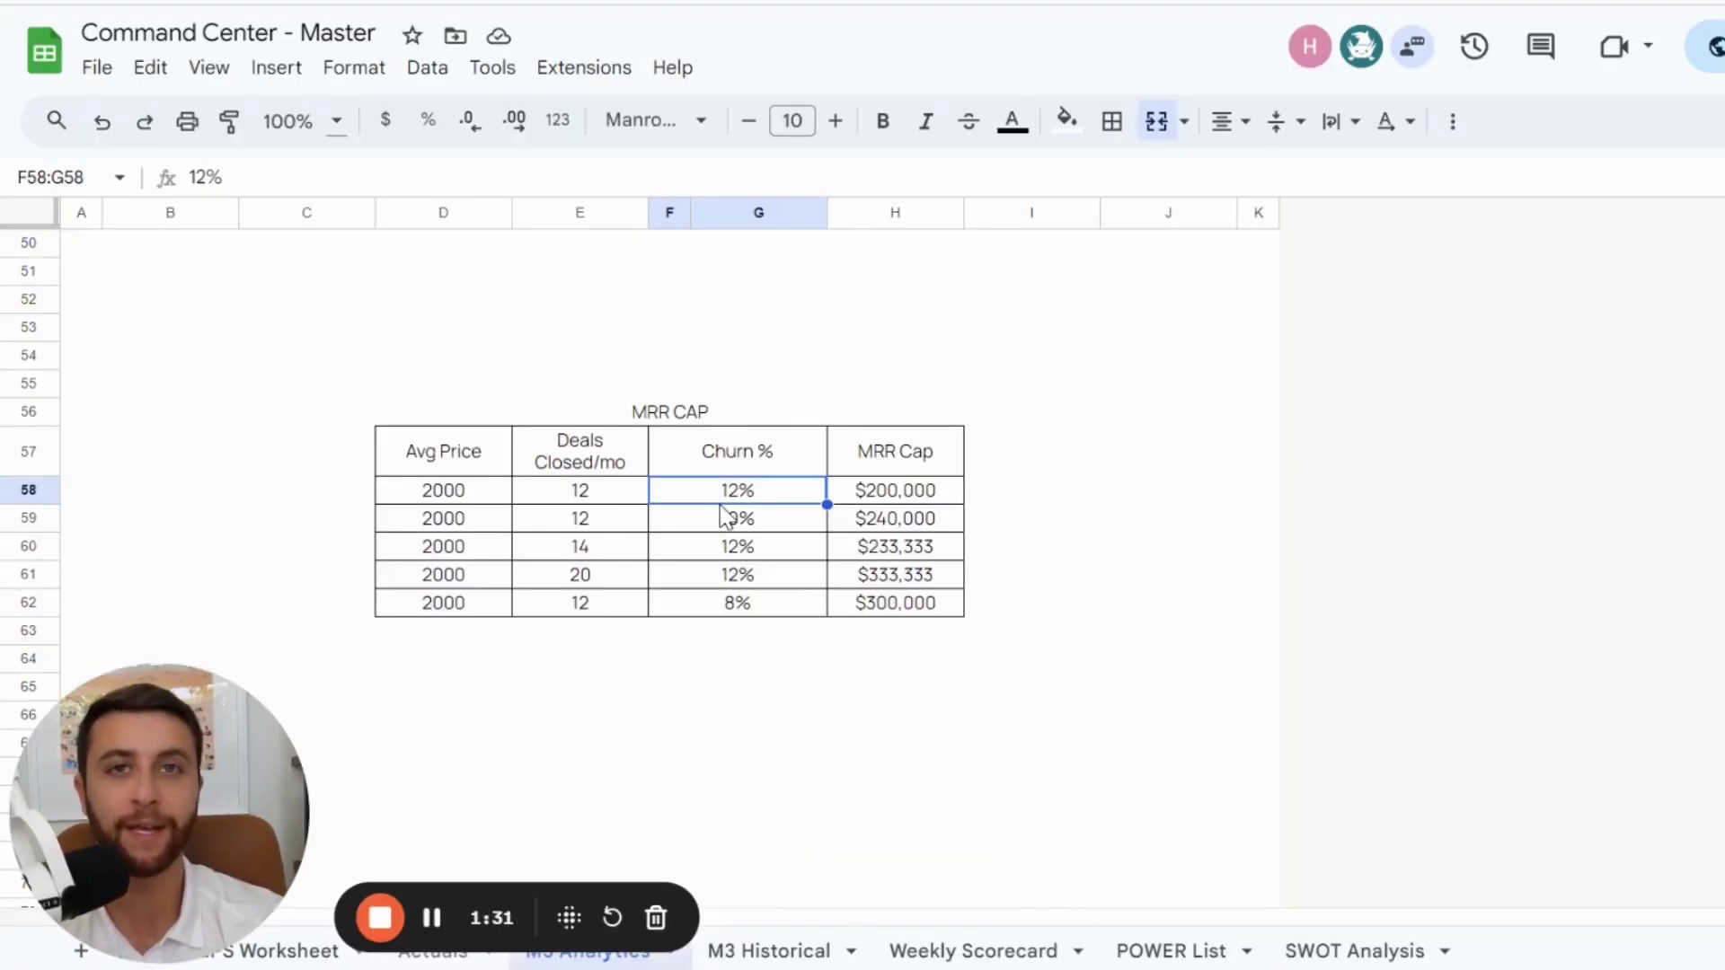
pyautogui.click(877, 475)
pyautogui.click(868, 496)
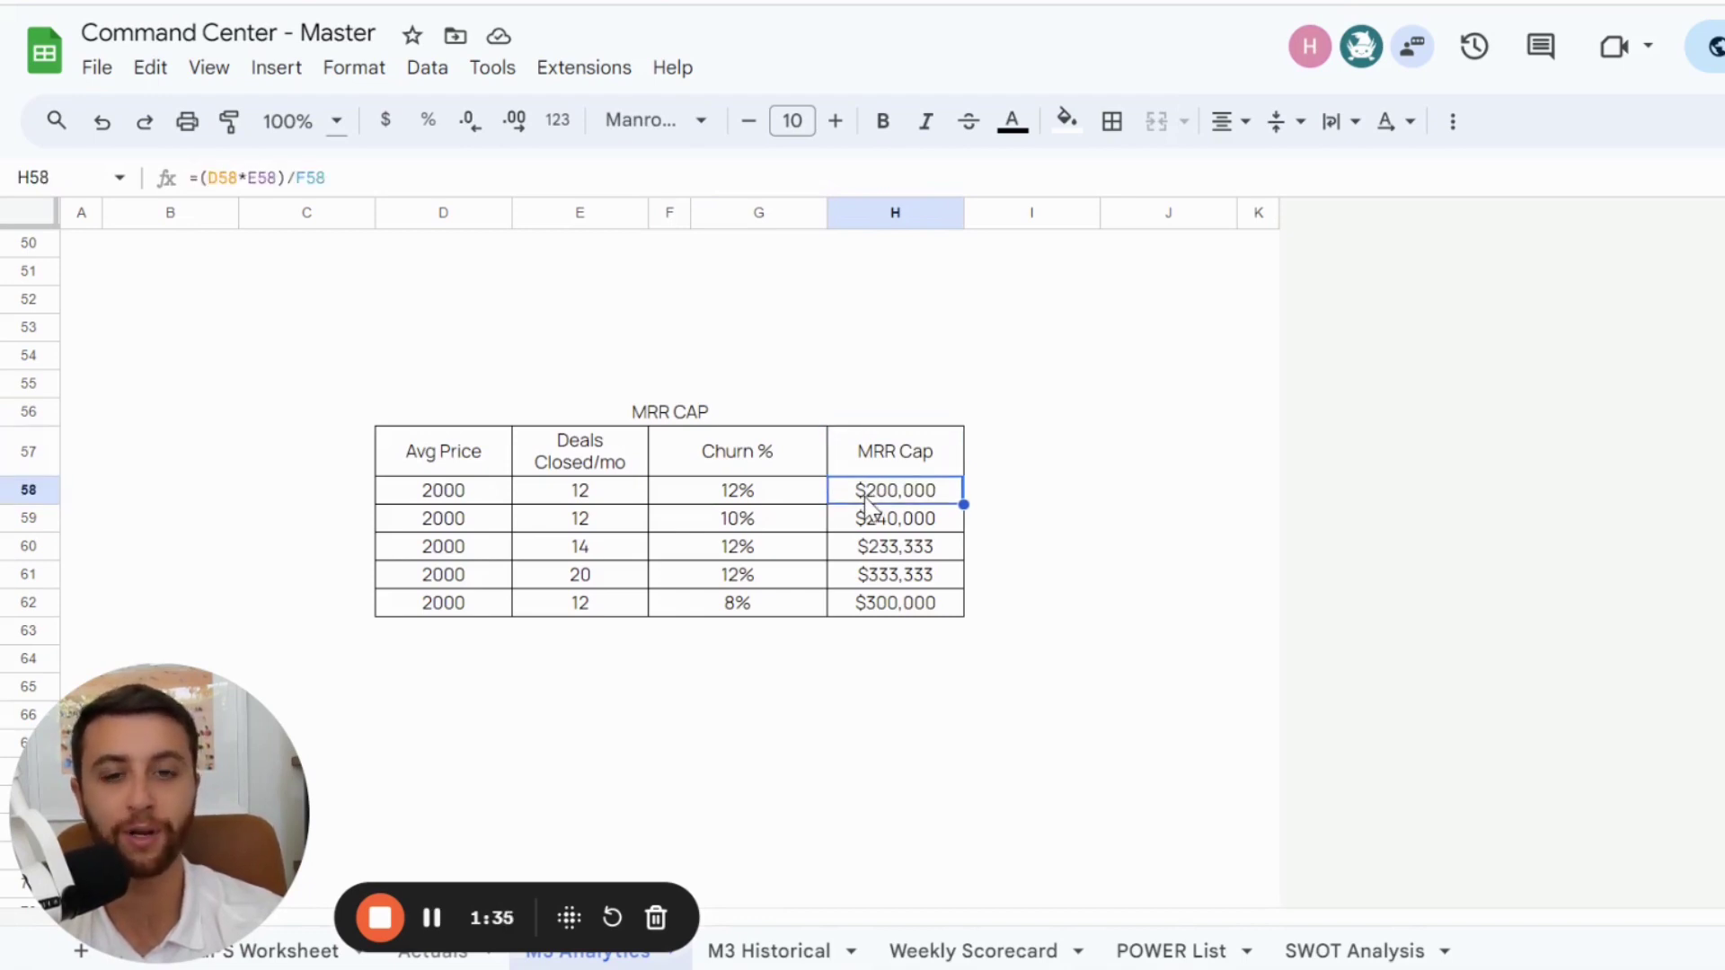
pyautogui.doubleClick(866, 496)
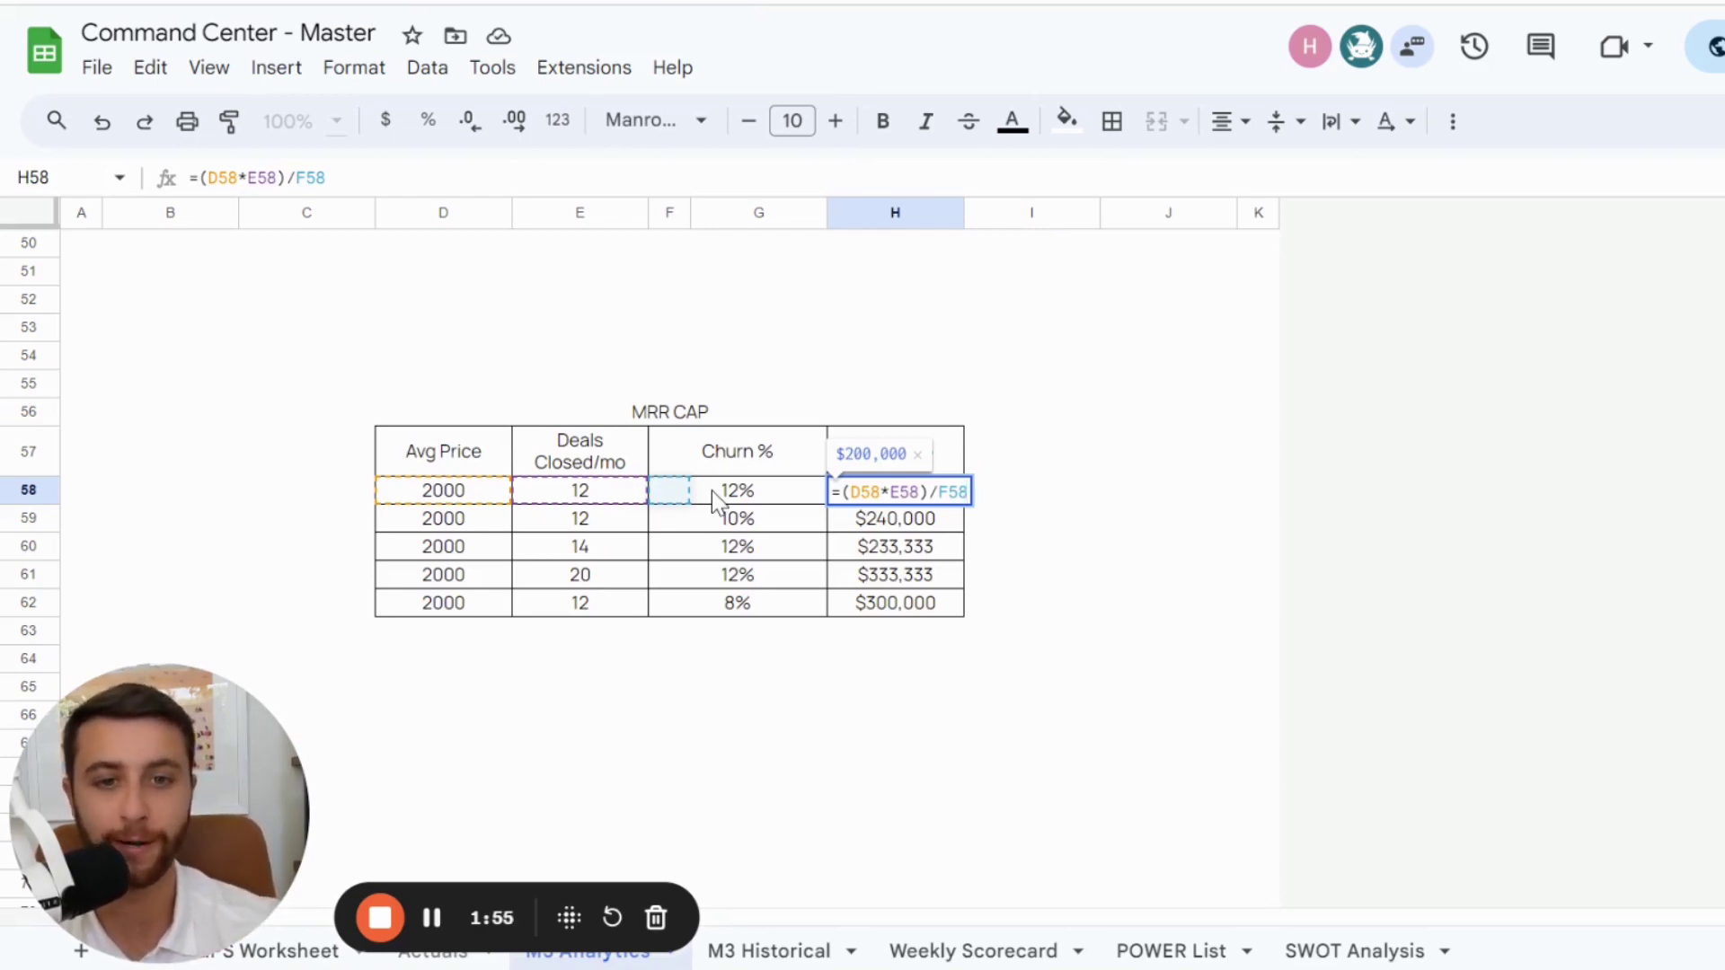
pyautogui.press('Return')
# - Review the first MRR CAP scenario as a whole, and examine the Deals Closed/mo and Churn % columns as growth levers
pyautogui.moveTo(474, 501); pyautogui.dragTo(884, 490)
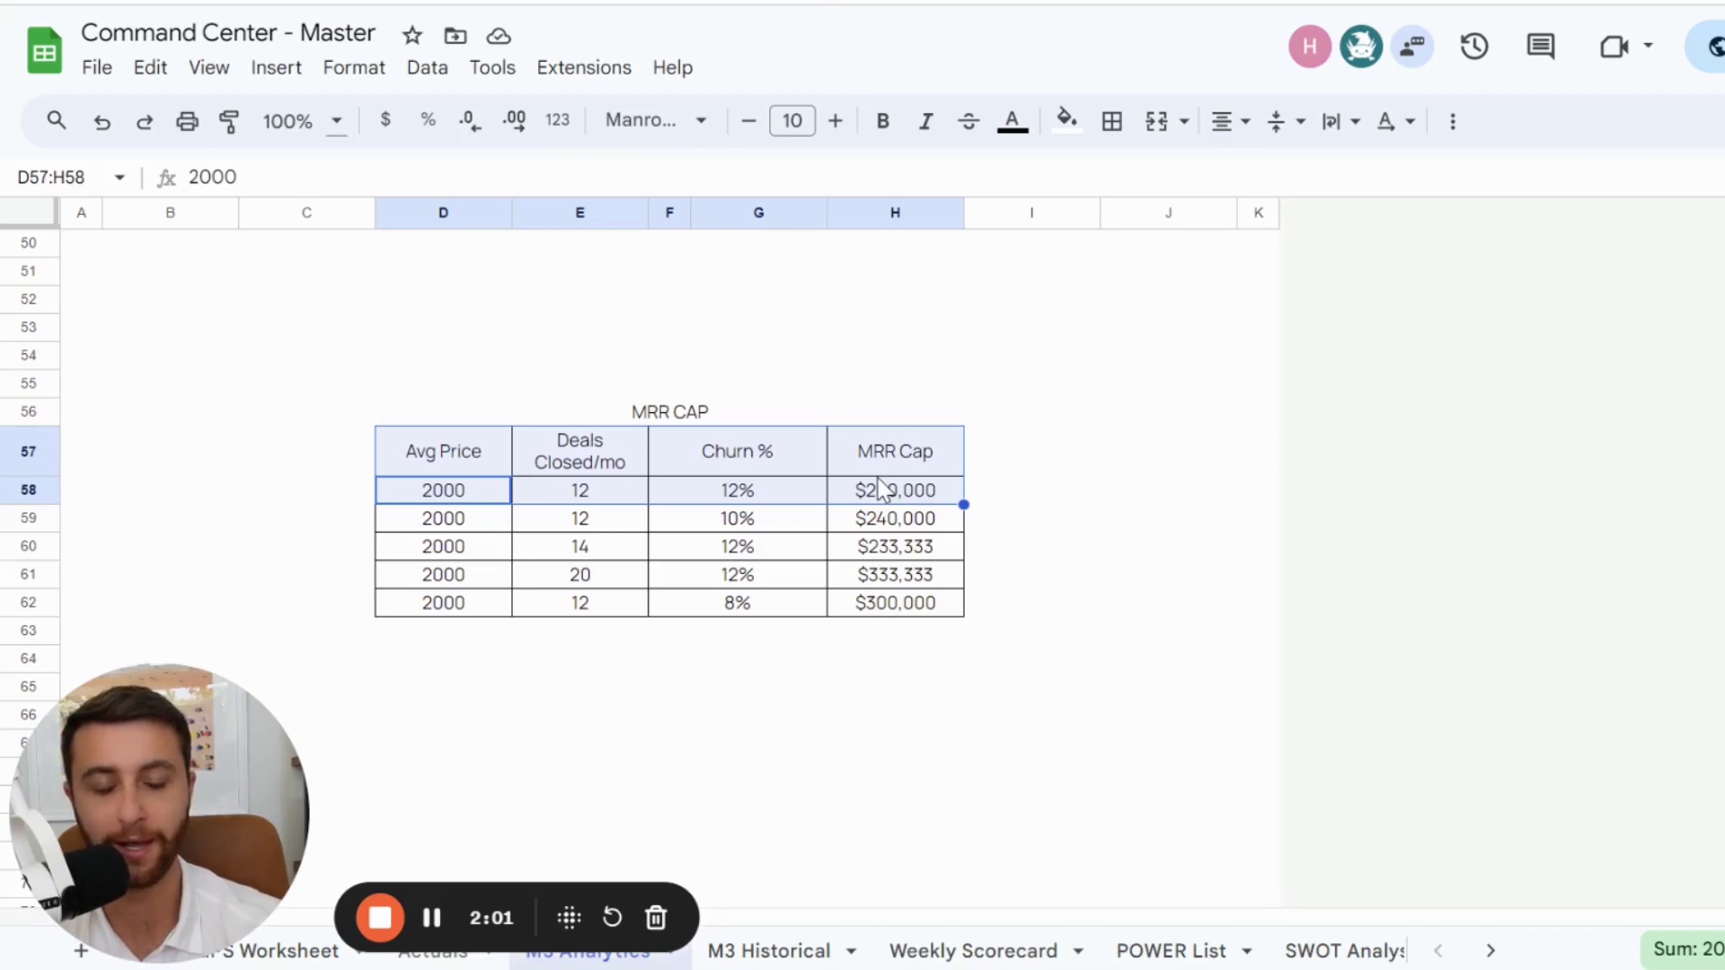
pyautogui.click(462, 499)
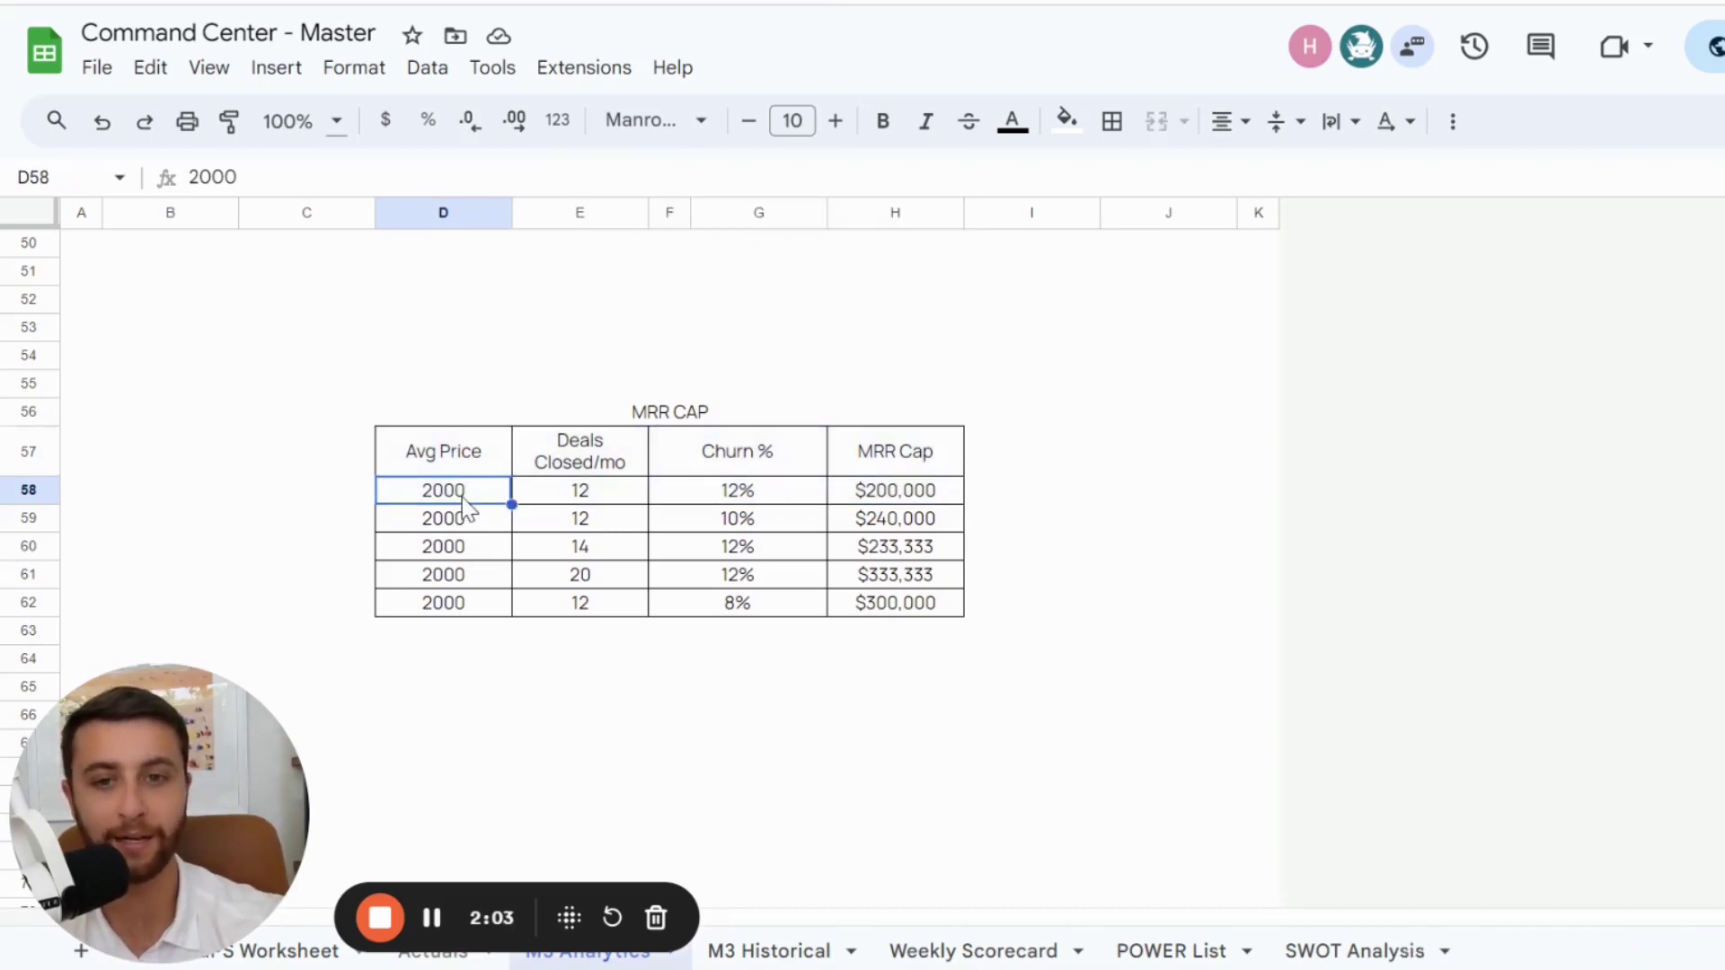
pyautogui.moveTo(462, 496); pyautogui.dragTo(844, 492)
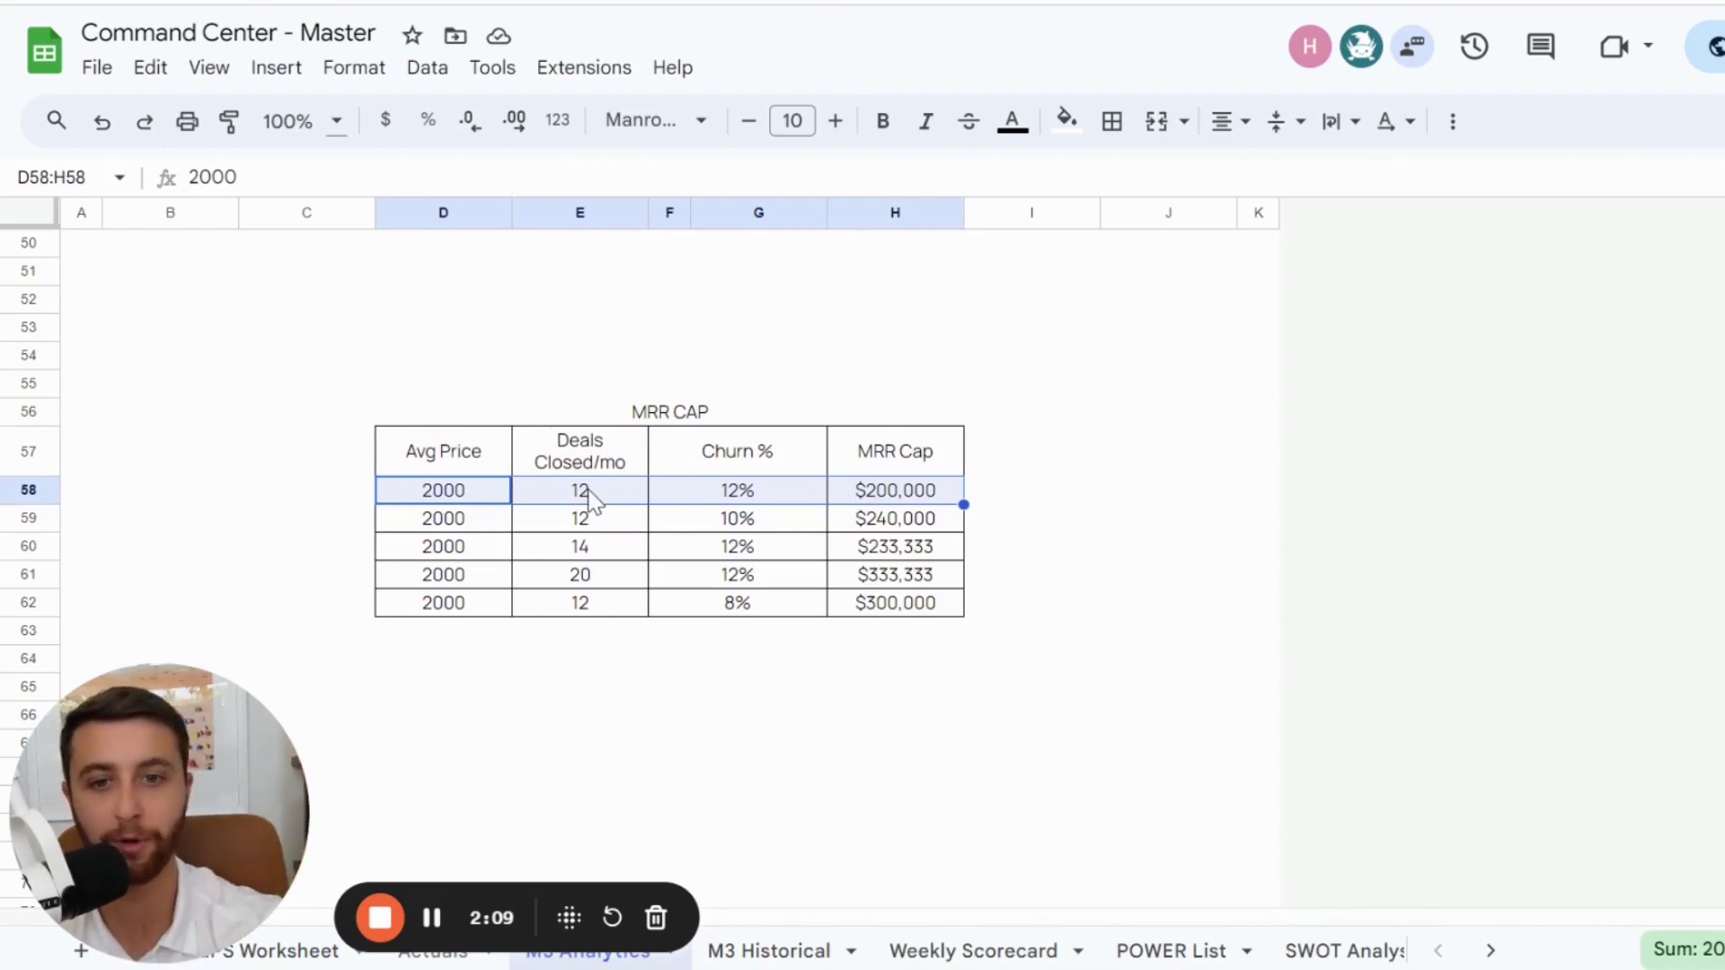
pyautogui.moveTo(589, 499); pyautogui.dragTo(790, 496)
pyautogui.click(899, 494)
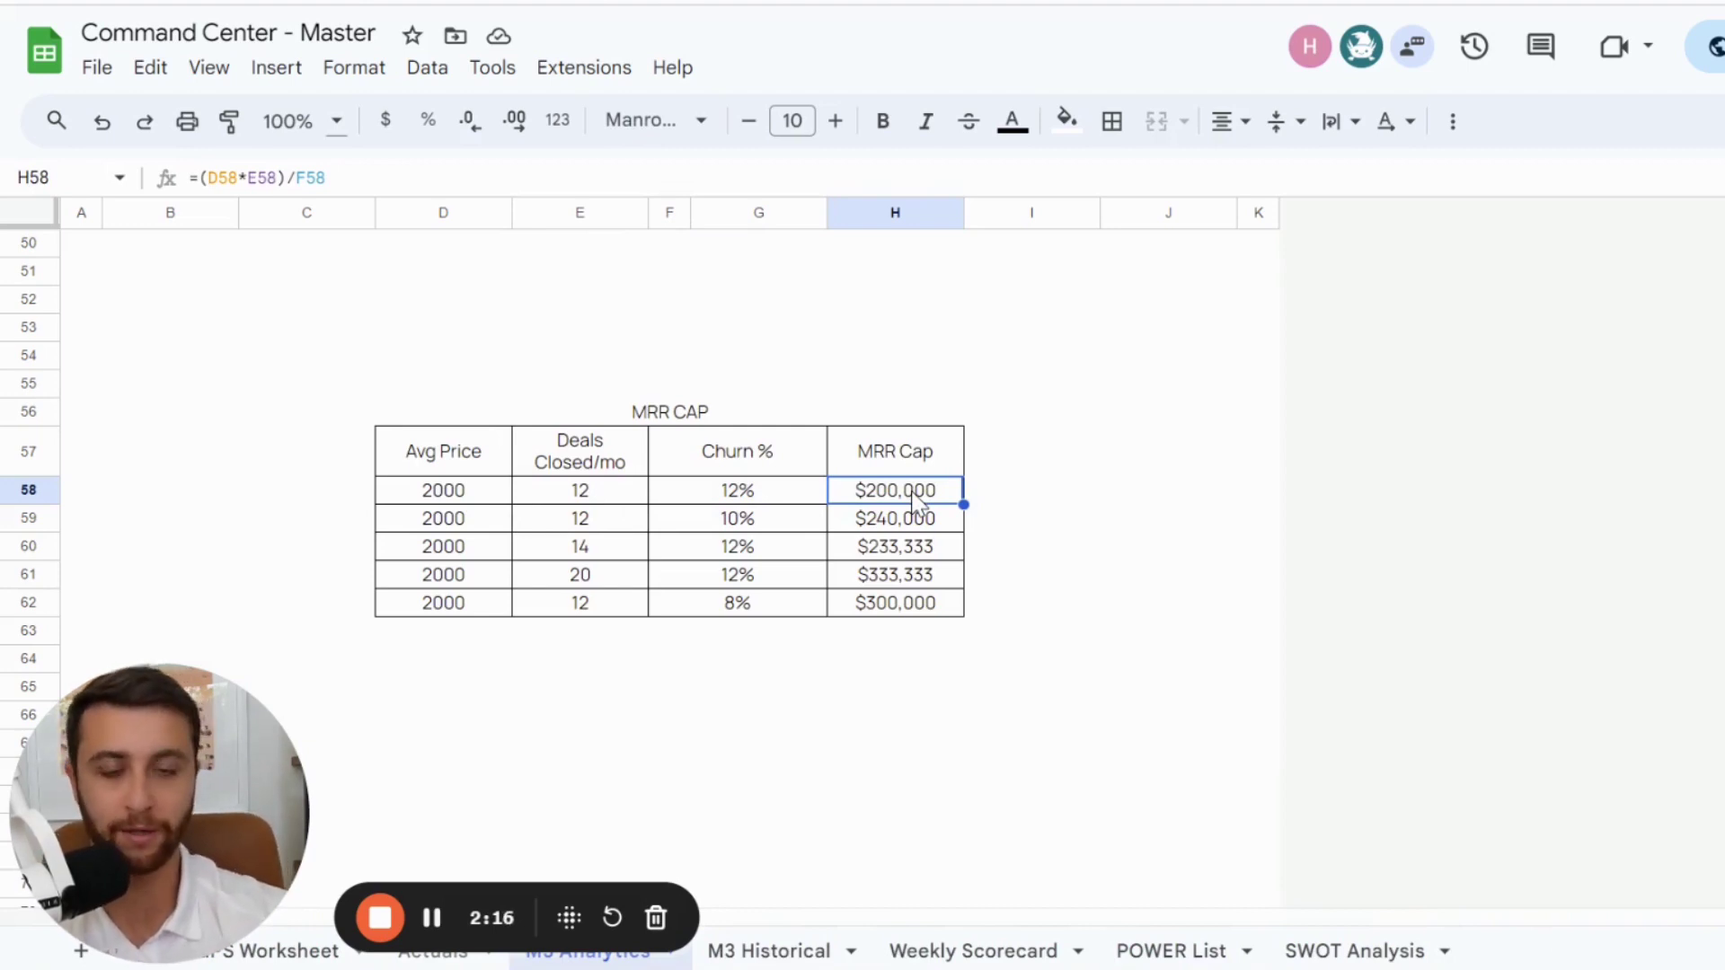
pyautogui.moveTo(584, 462); pyautogui.dragTo(639, 550)
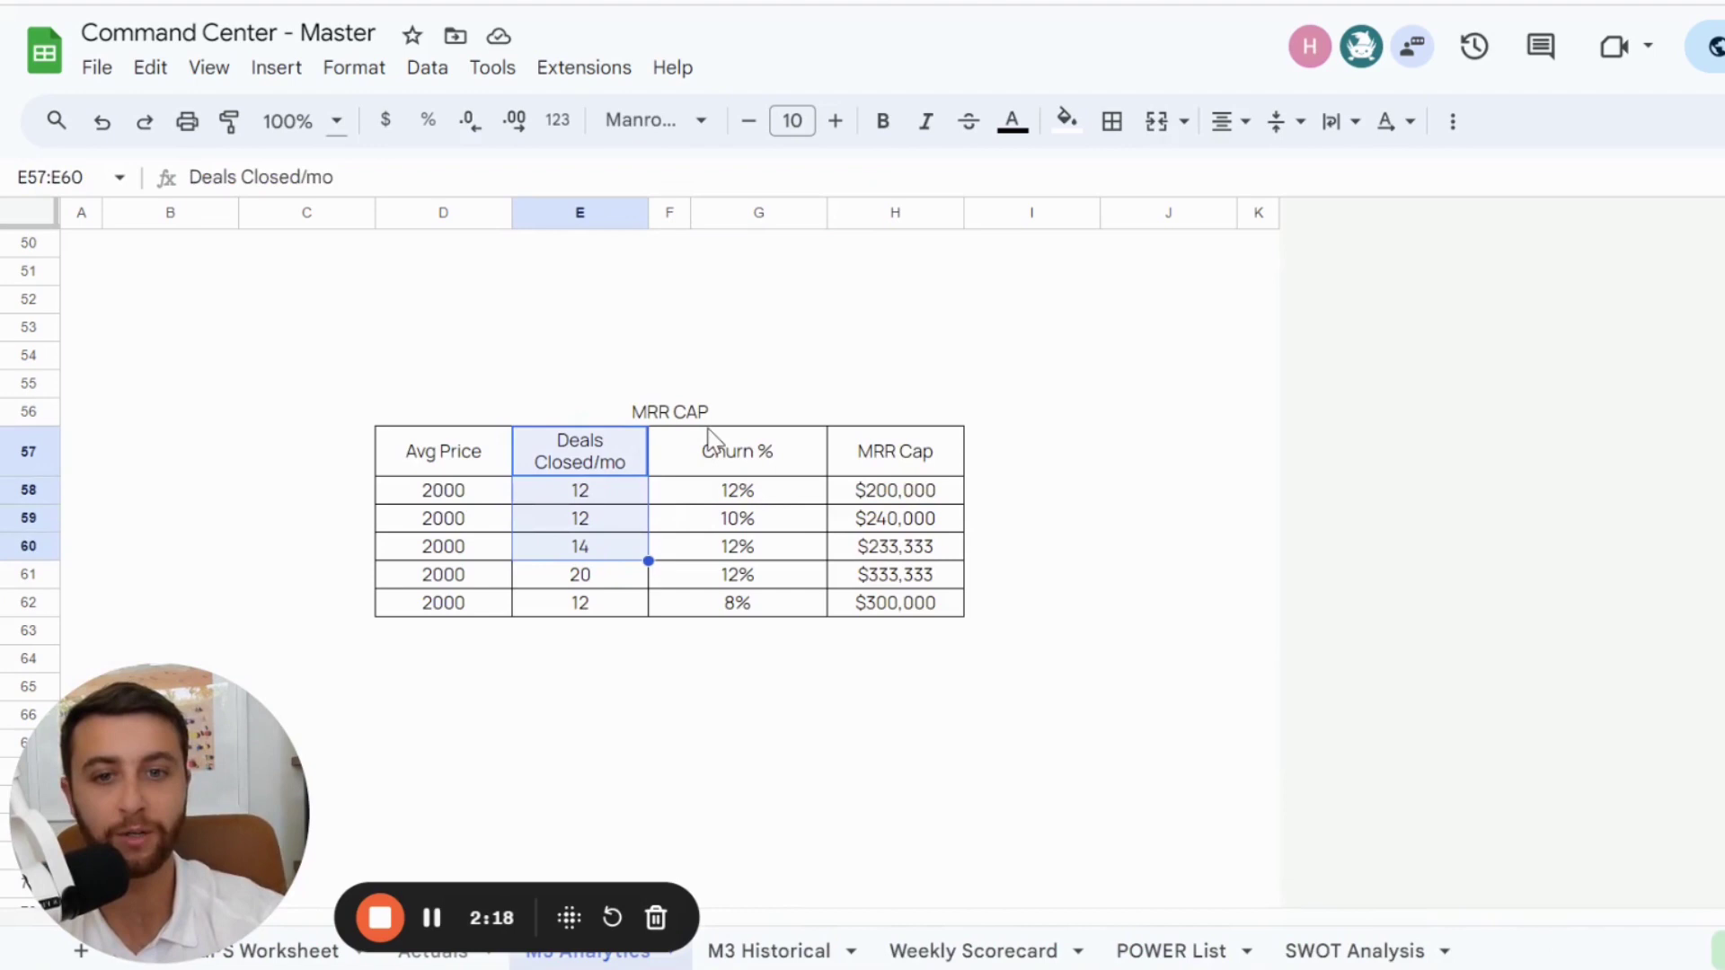
pyautogui.moveTo(708, 413); pyautogui.dragTo(704, 531)
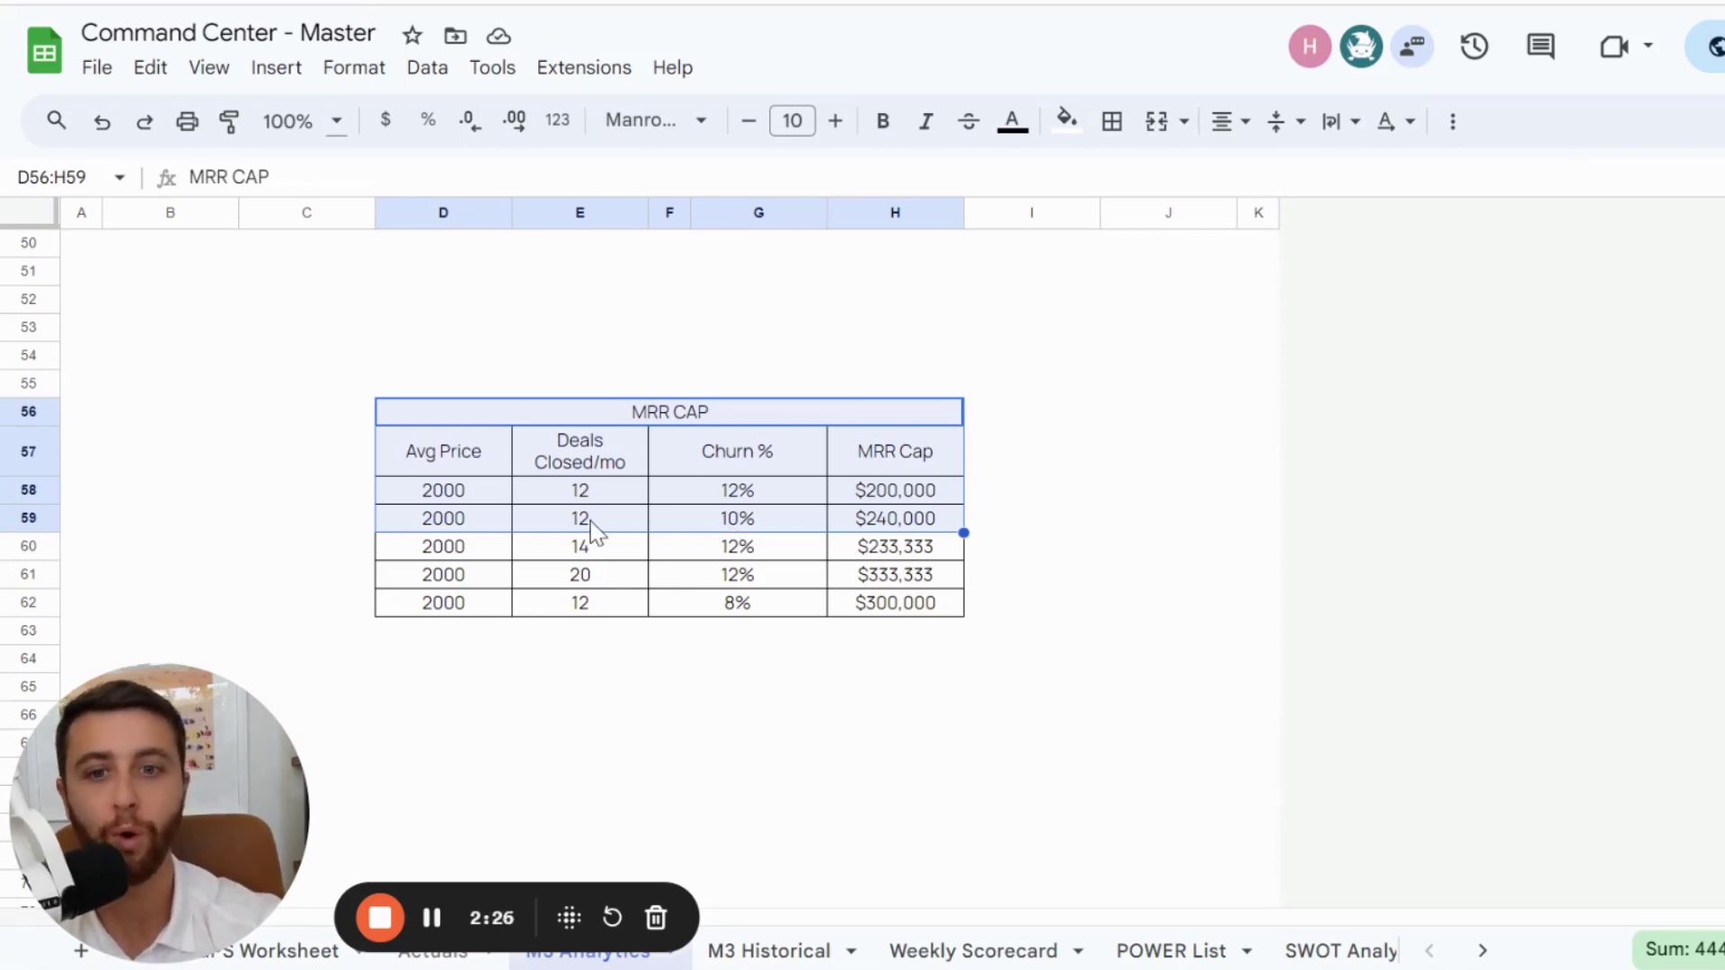
pyautogui.moveTo(595, 528)
pyautogui.mouseDown()
pyautogui.moveTo(670, 555)
pyautogui.moveTo(584, 530)
pyautogui.mouseUp()
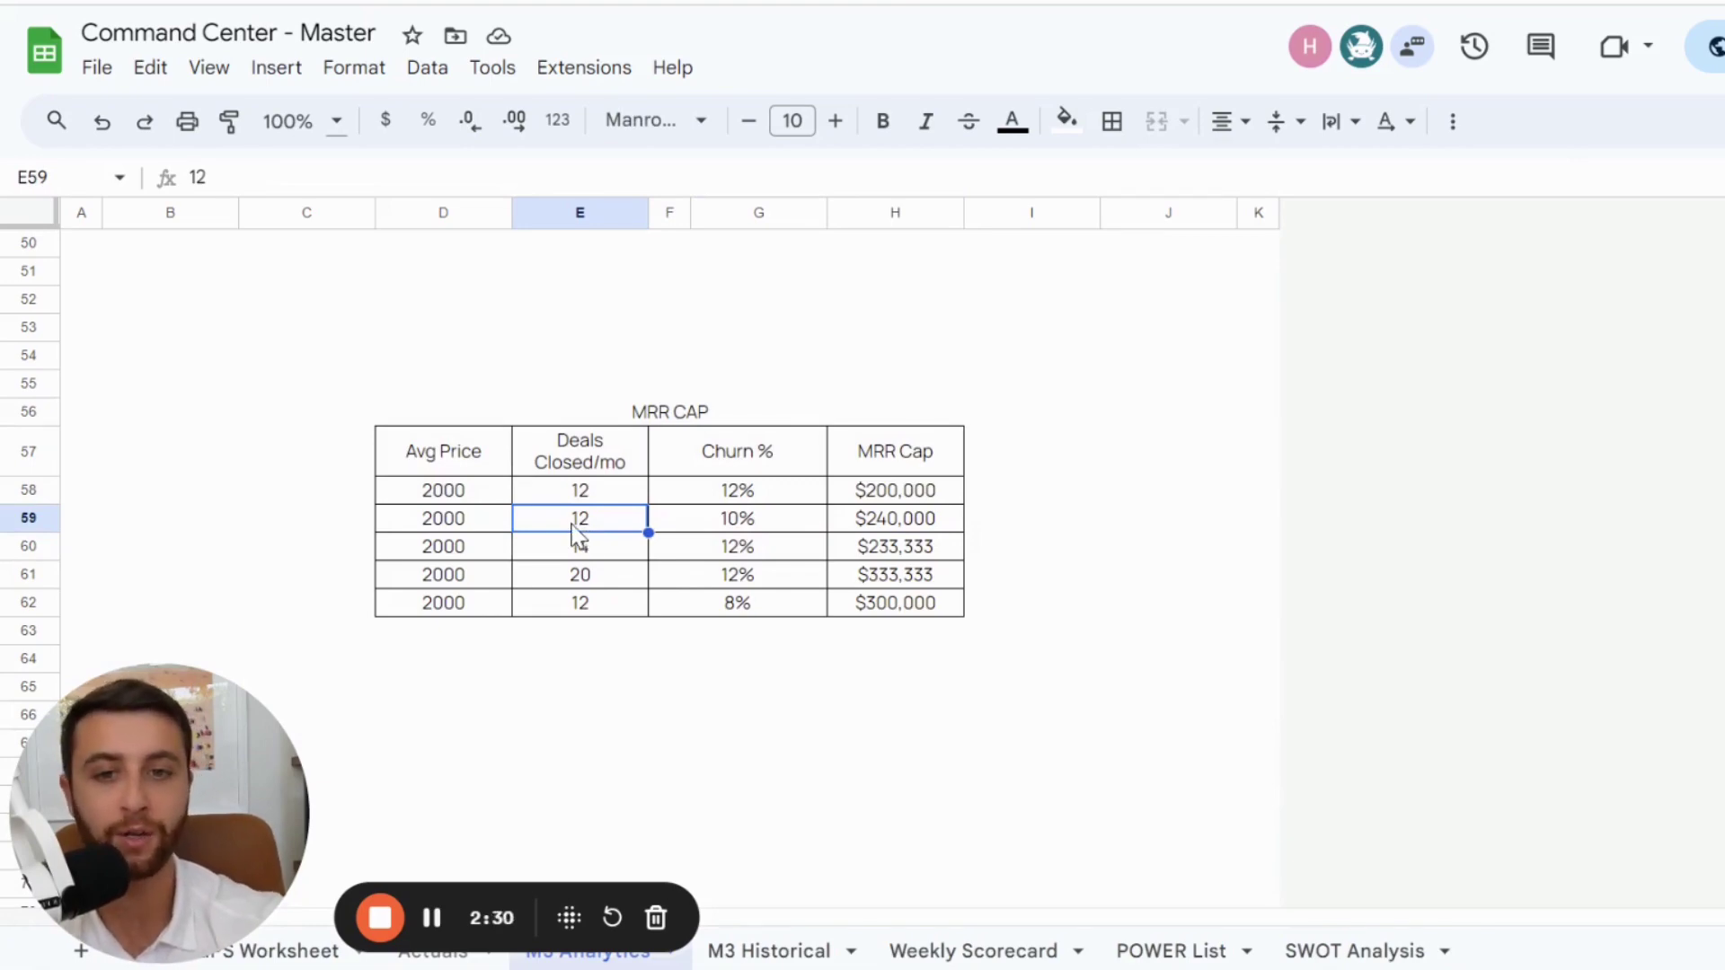
# - Check the monthly appointments metric against the MRR CAP table's deals-closed and churn scenarios in rows 59 and 60
pyautogui.scroll(15, 579, 535)
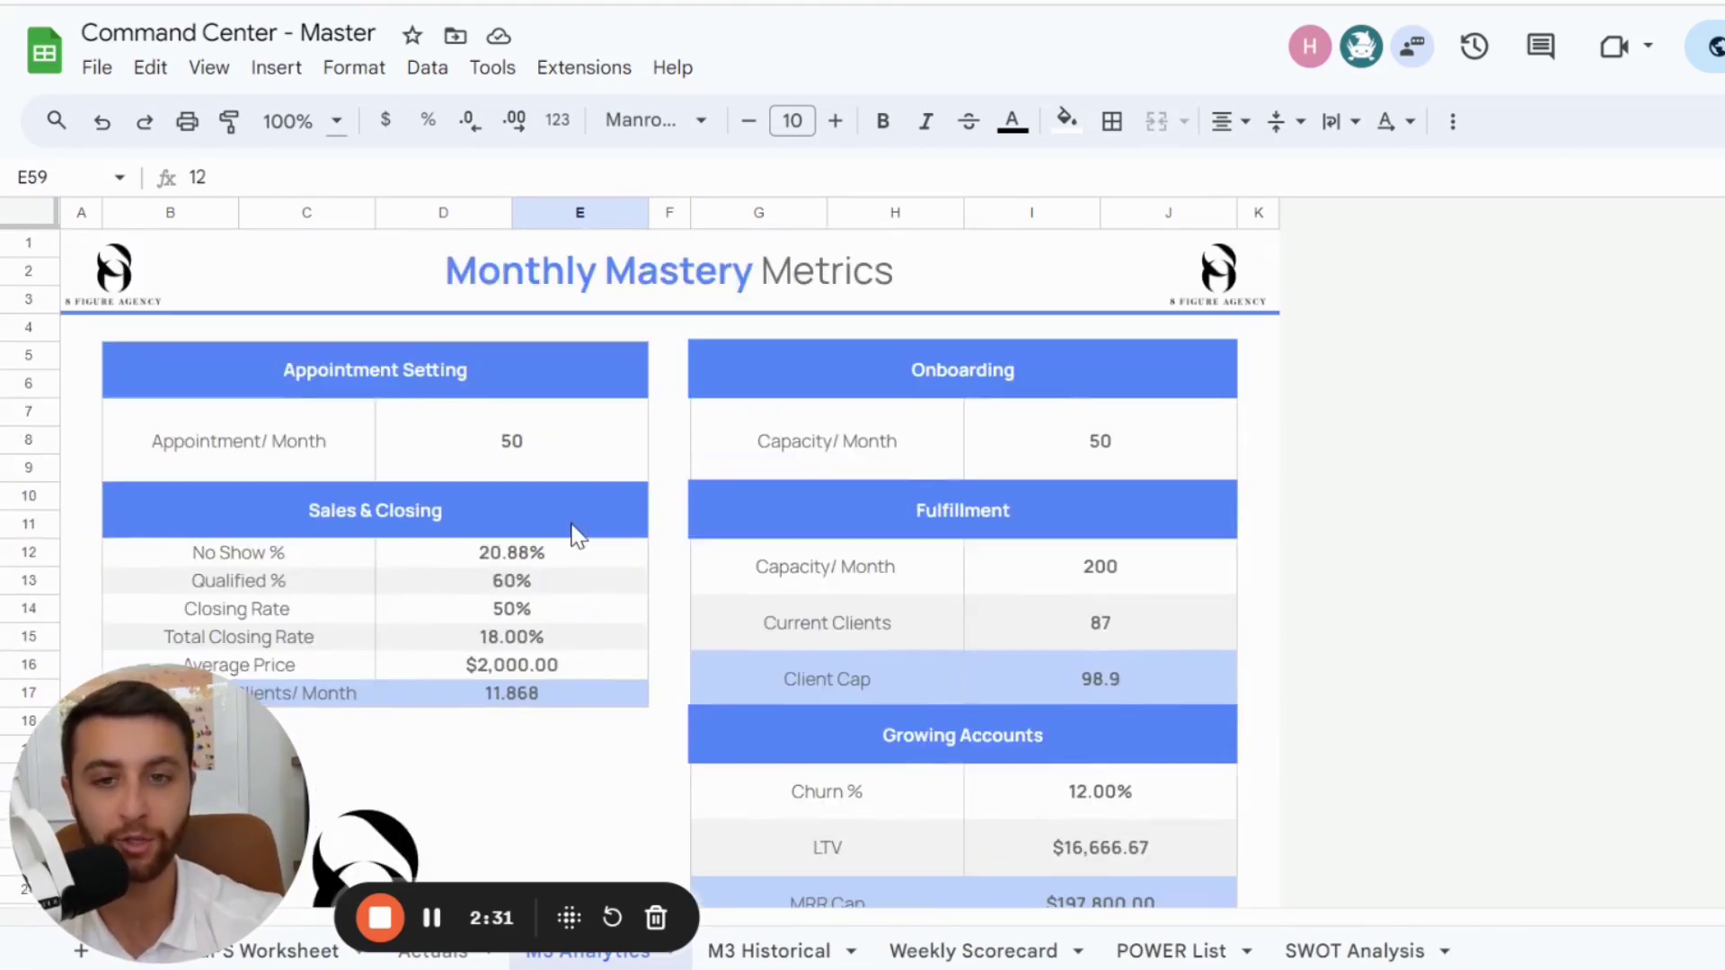
pyautogui.click(523, 474)
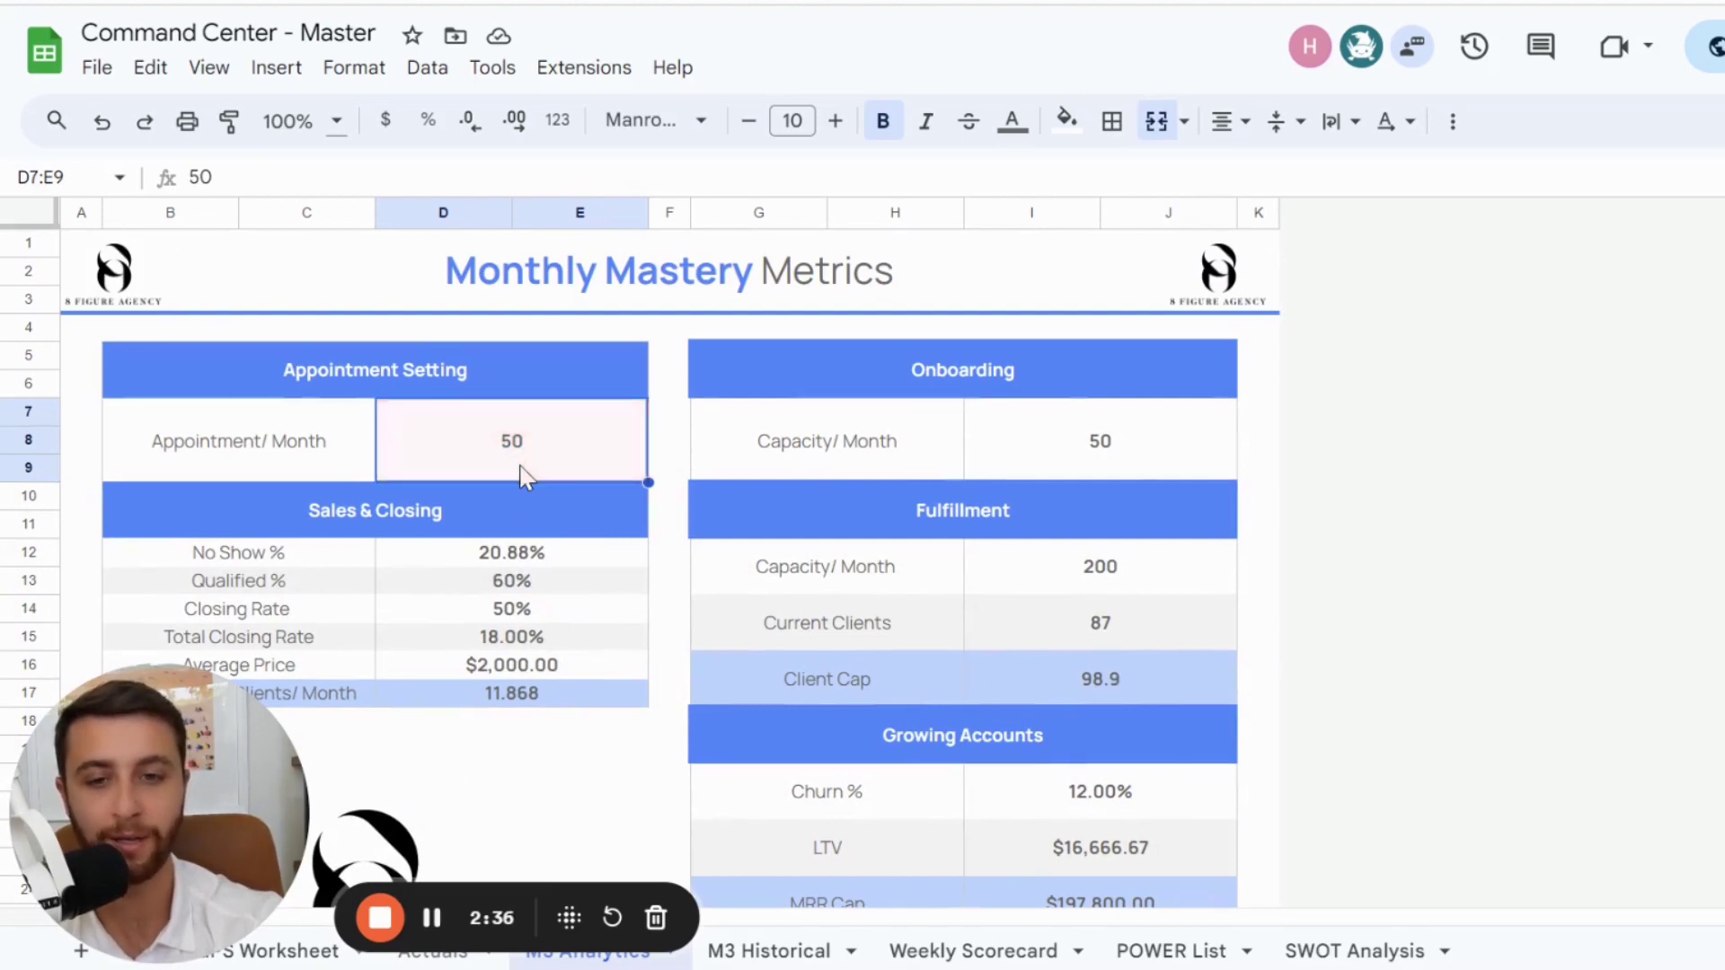
pyautogui.scroll(-15, 524, 474)
pyautogui.click(611, 536)
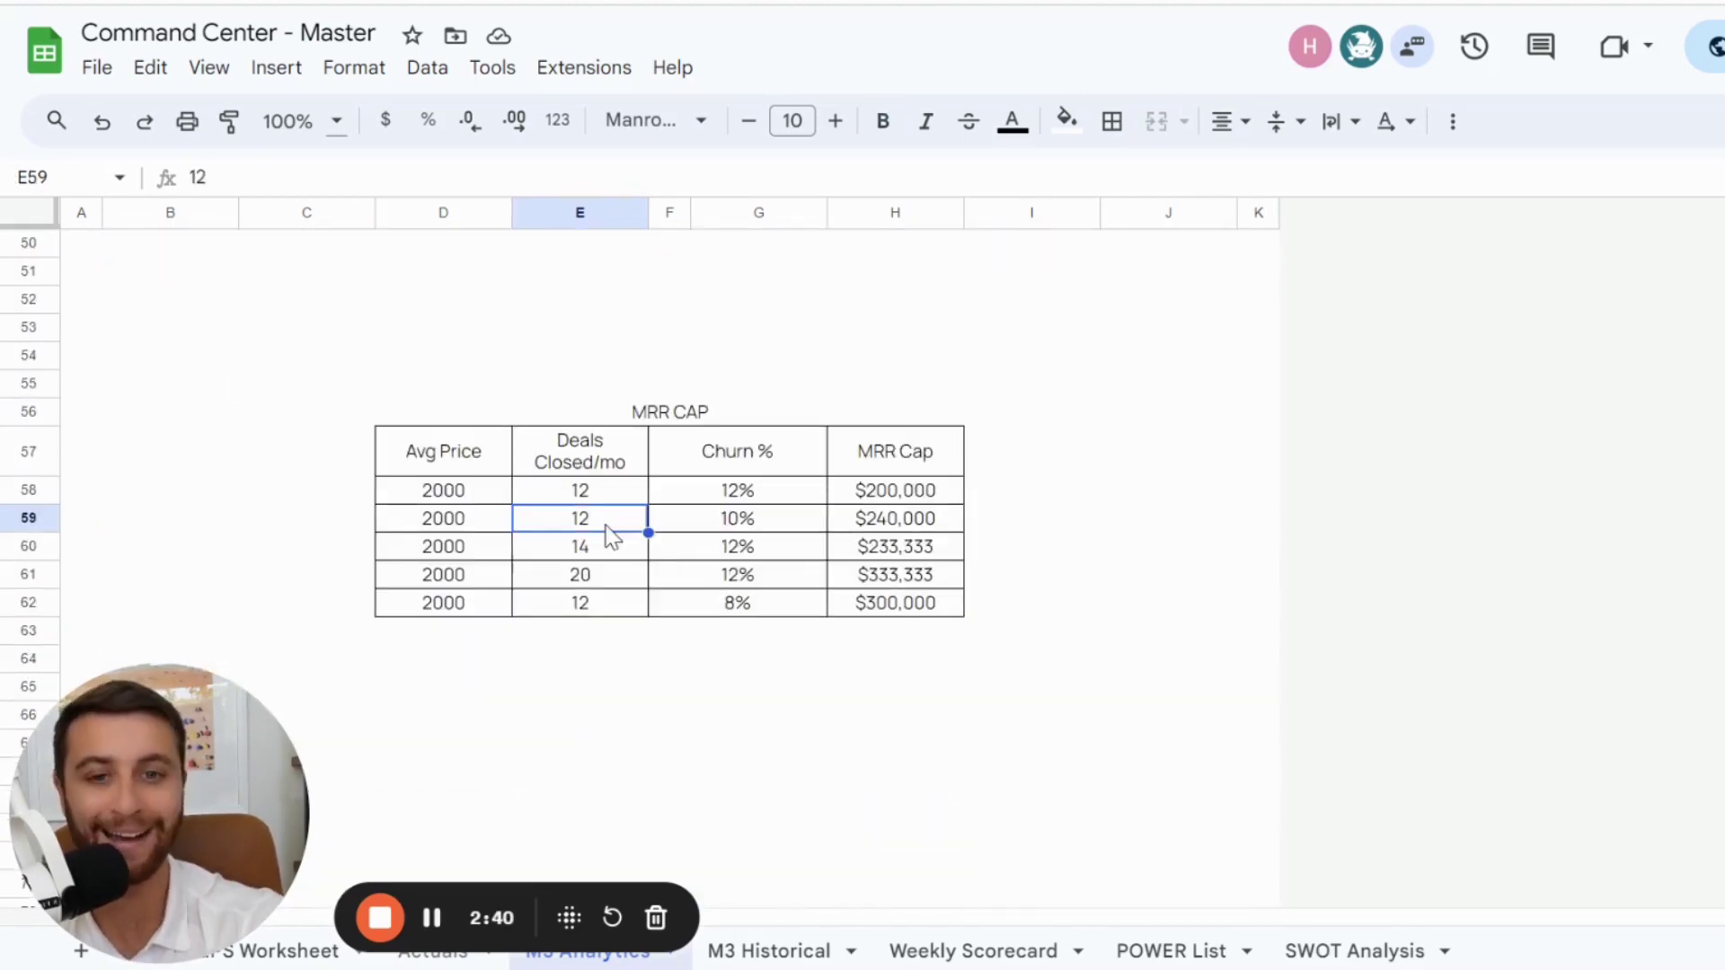
pyautogui.click(739, 472)
pyautogui.click(656, 547)
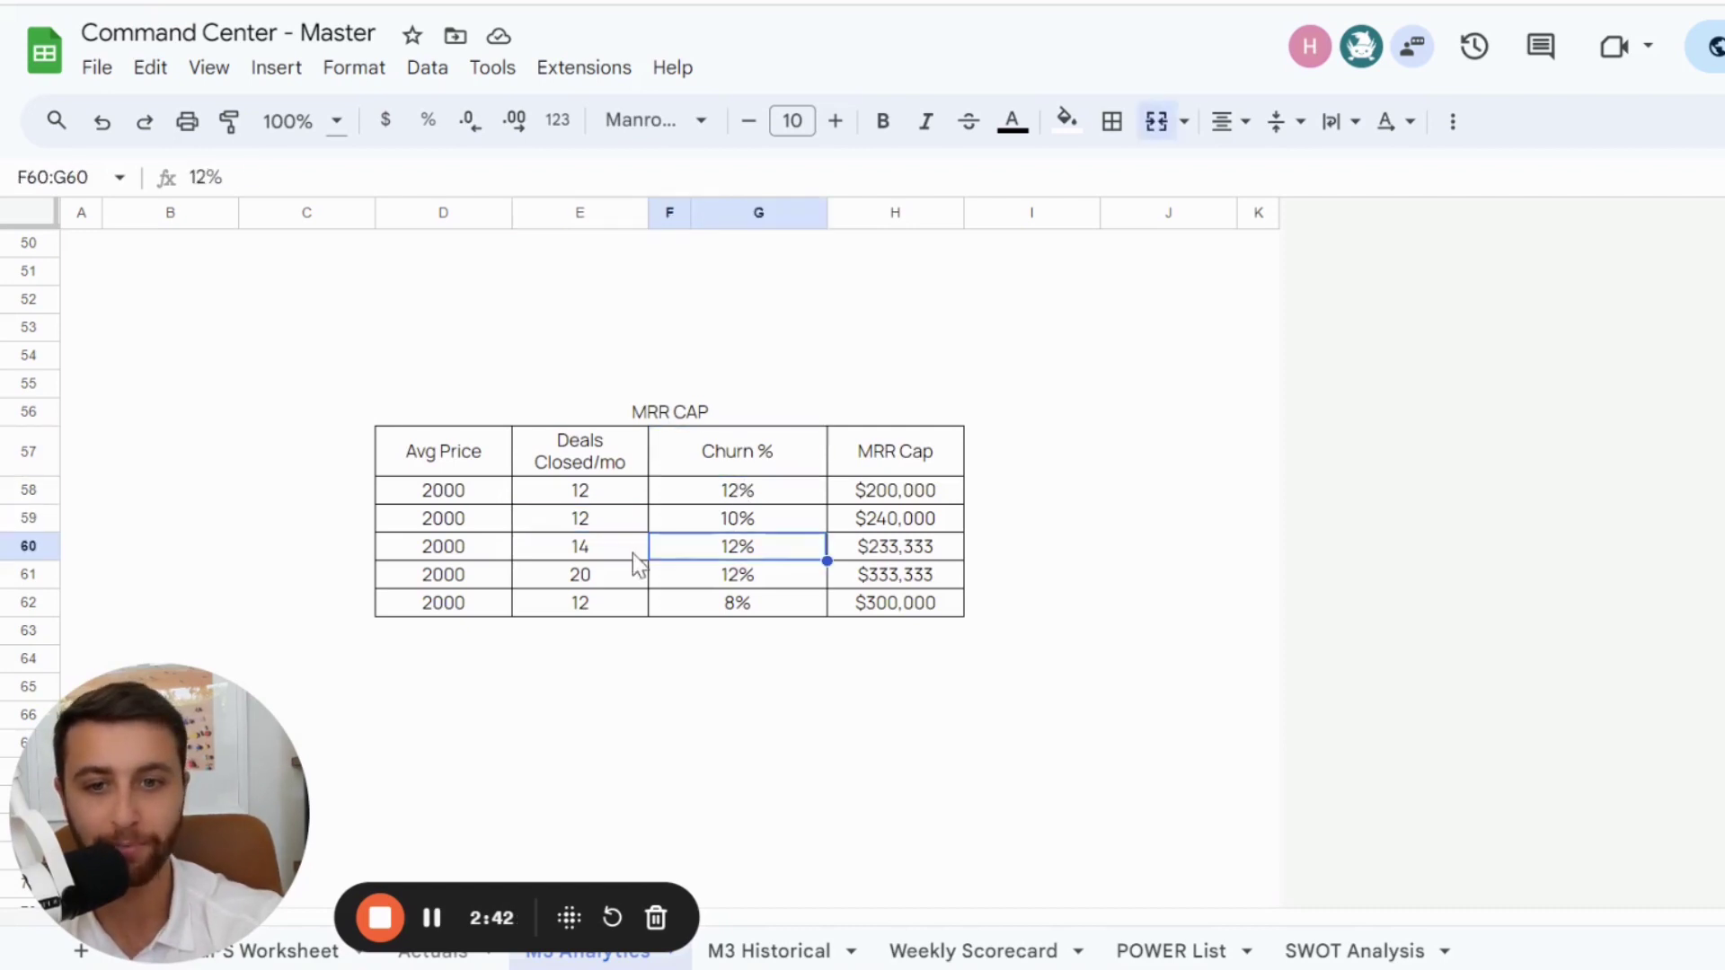
pyautogui.click(626, 550)
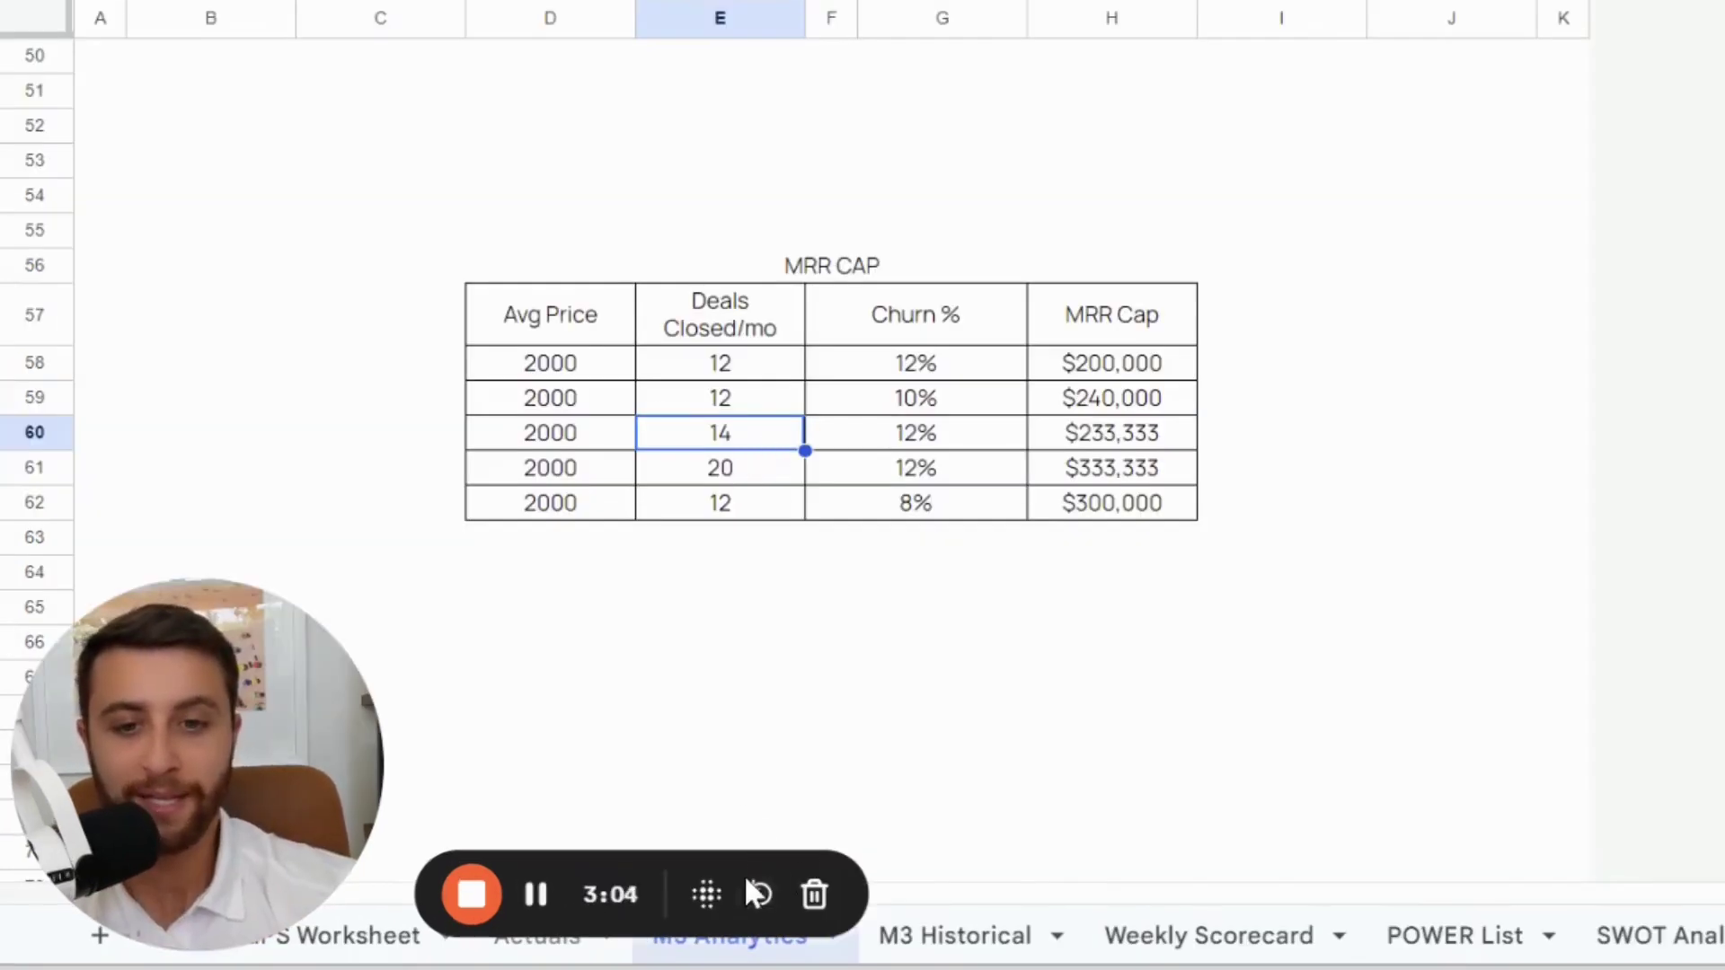
pyautogui.click(669, 743)
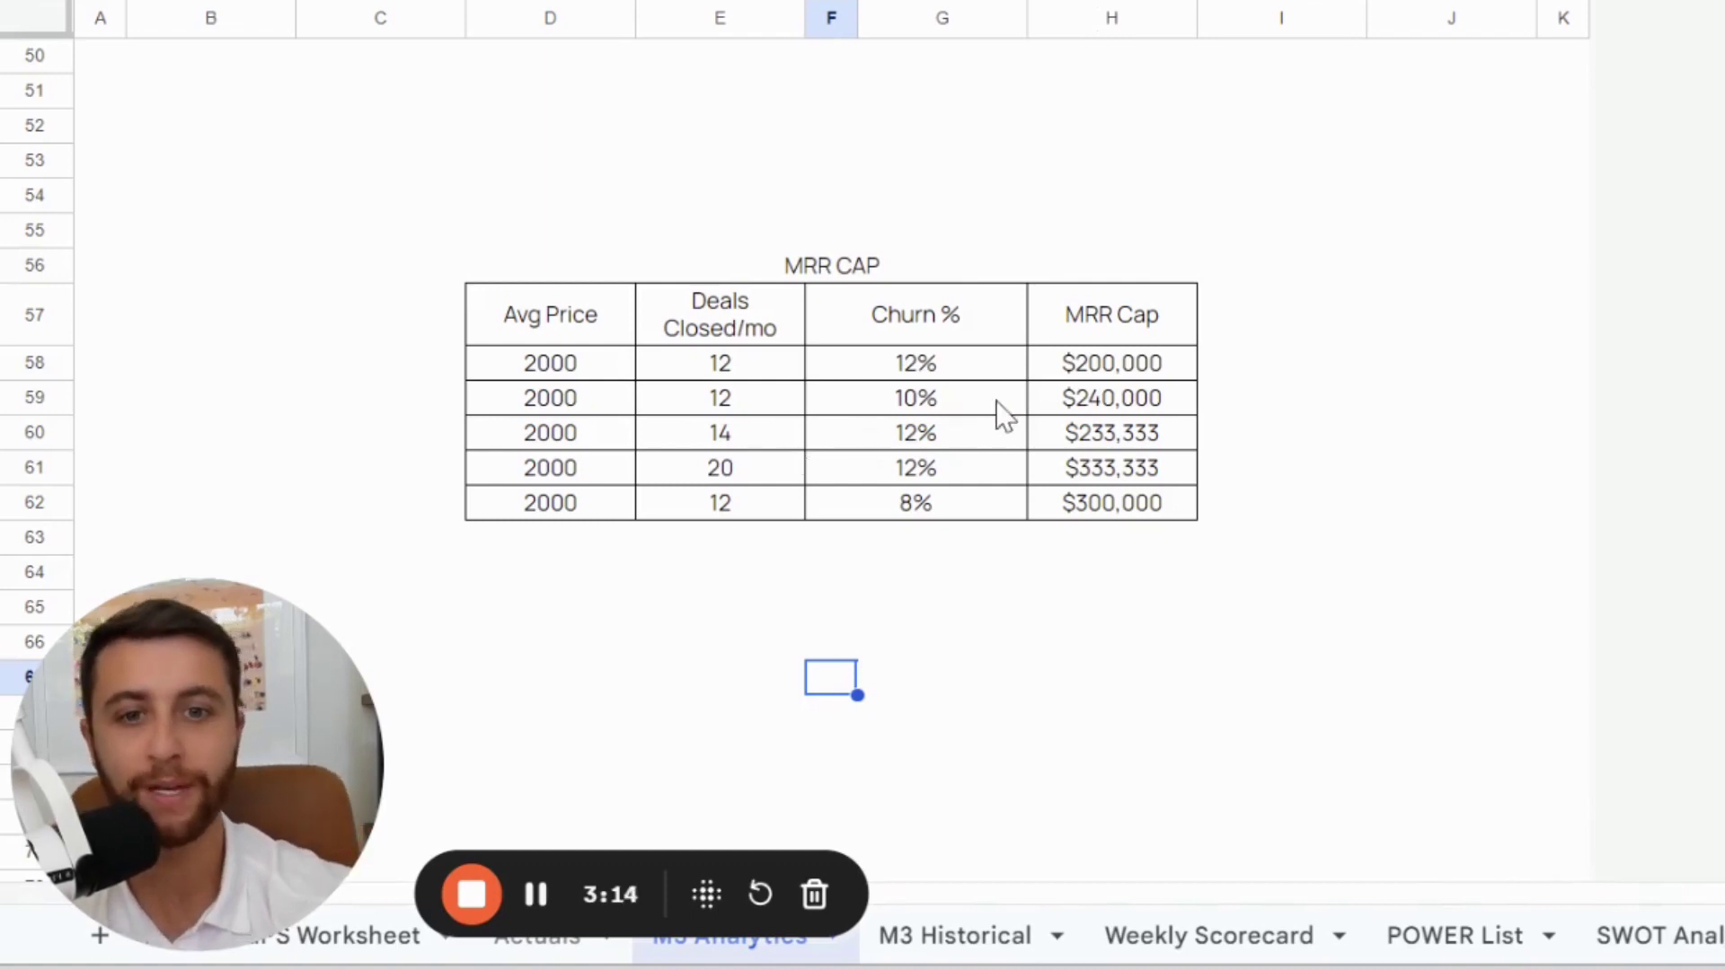
pyautogui.moveTo(589, 409); pyautogui.dragTo(1016, 401)
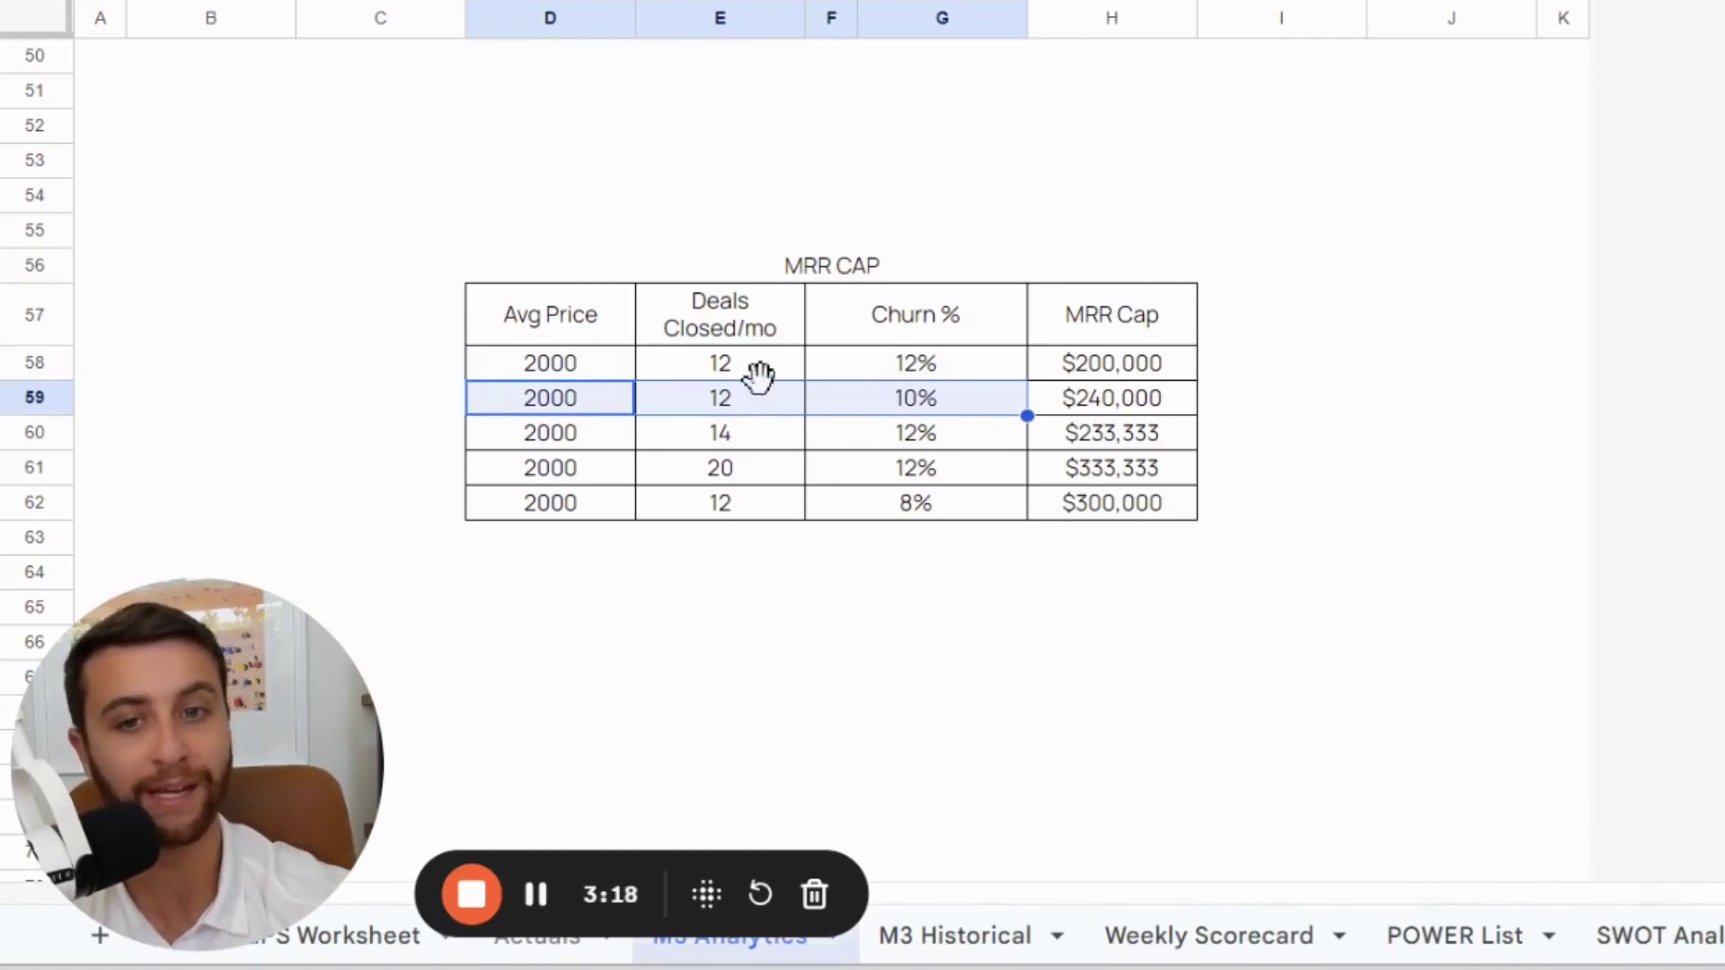
pyautogui.click(742, 402)
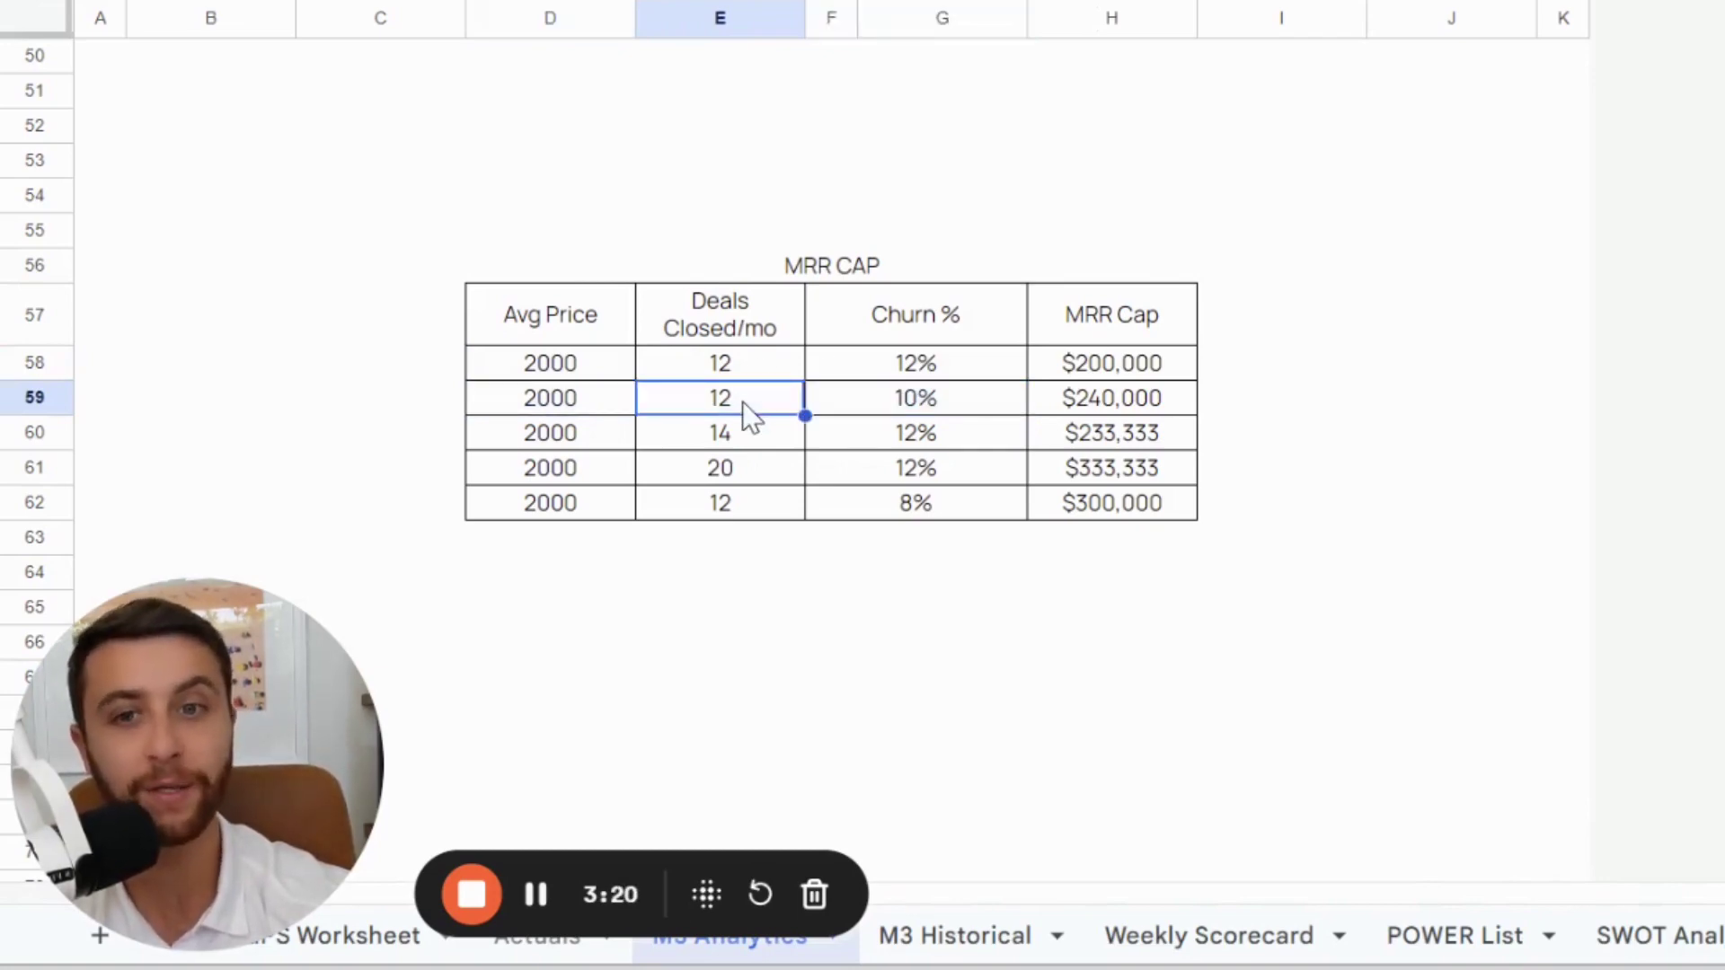
# - Set Deals Closed/mo to 13 in row 59 of the MRR CAP table and check that row's churn and MRR Cap formula
pyautogui.click(839, 435)
pyautogui.click(876, 408)
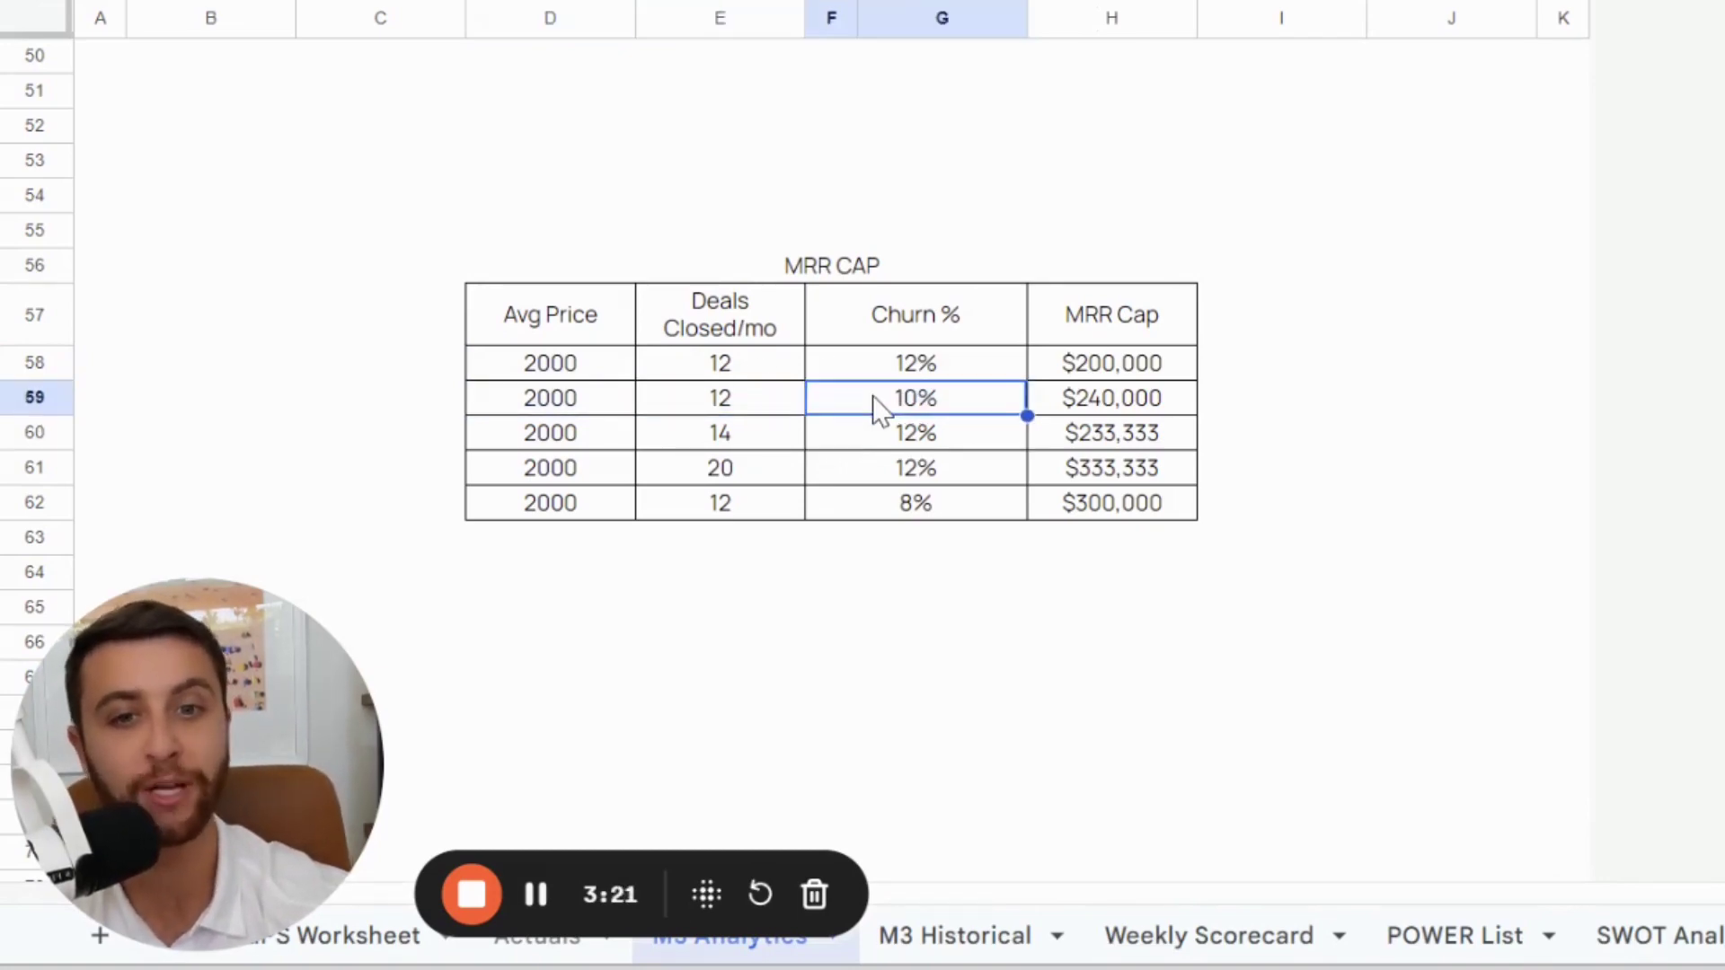
pyautogui.click(1089, 401)
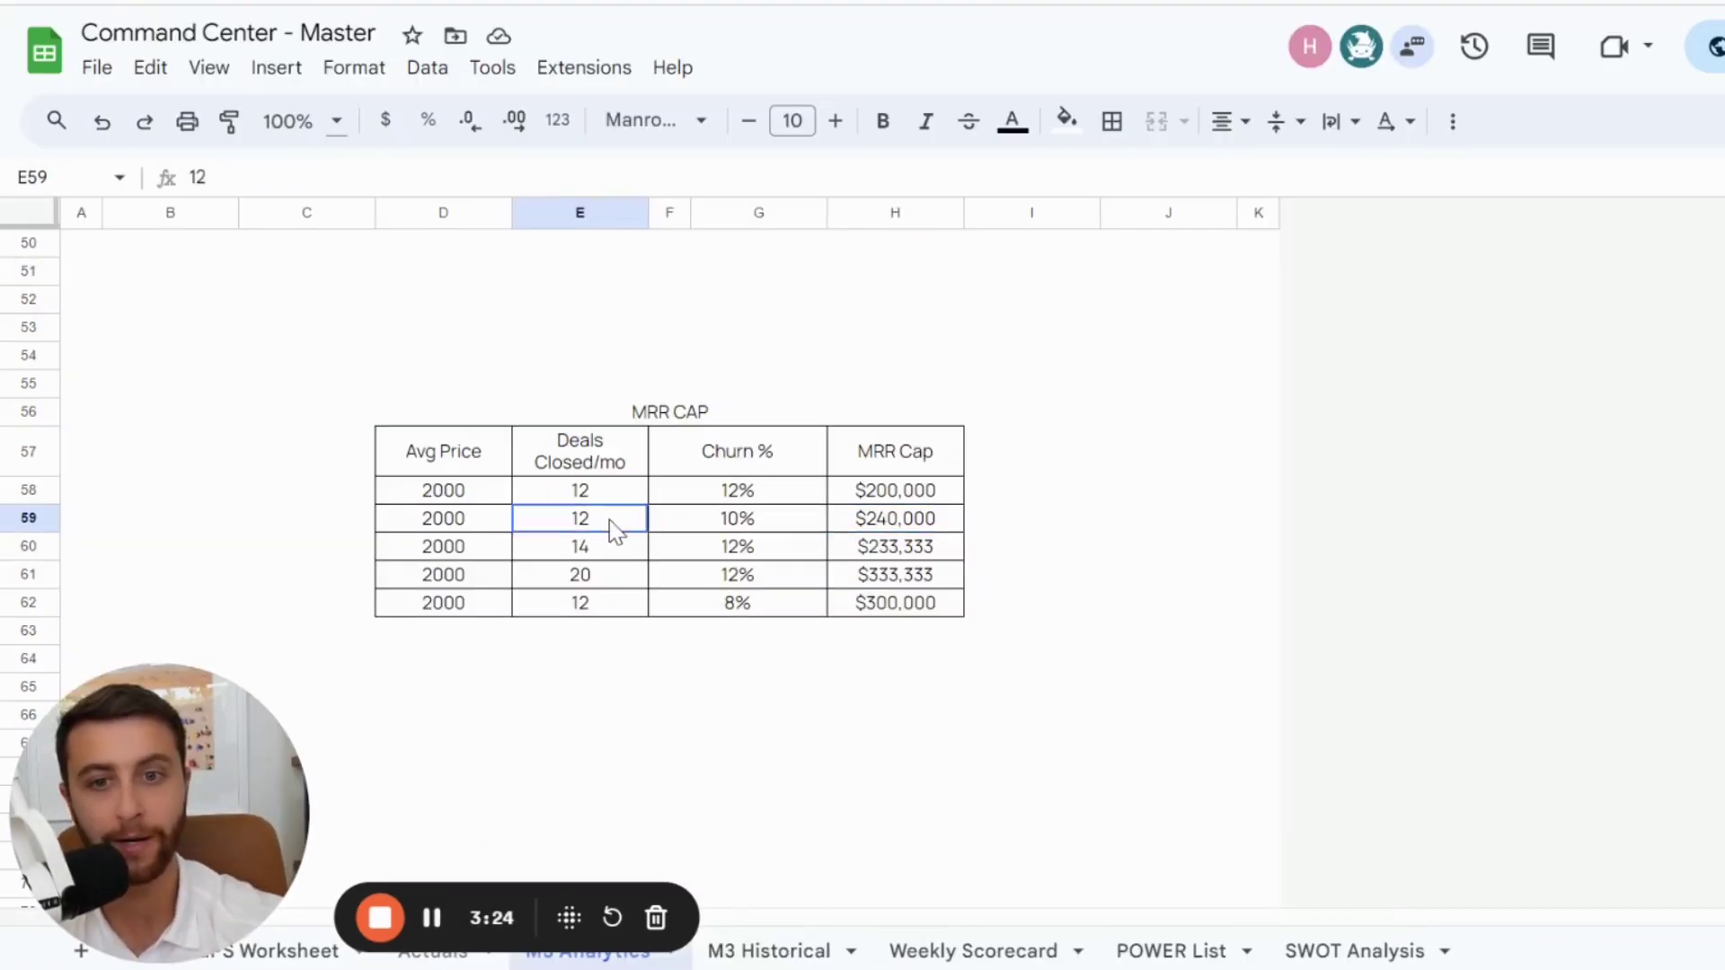
pyautogui.click(758, 401)
pyautogui.write('13')
pyautogui.press('Return')
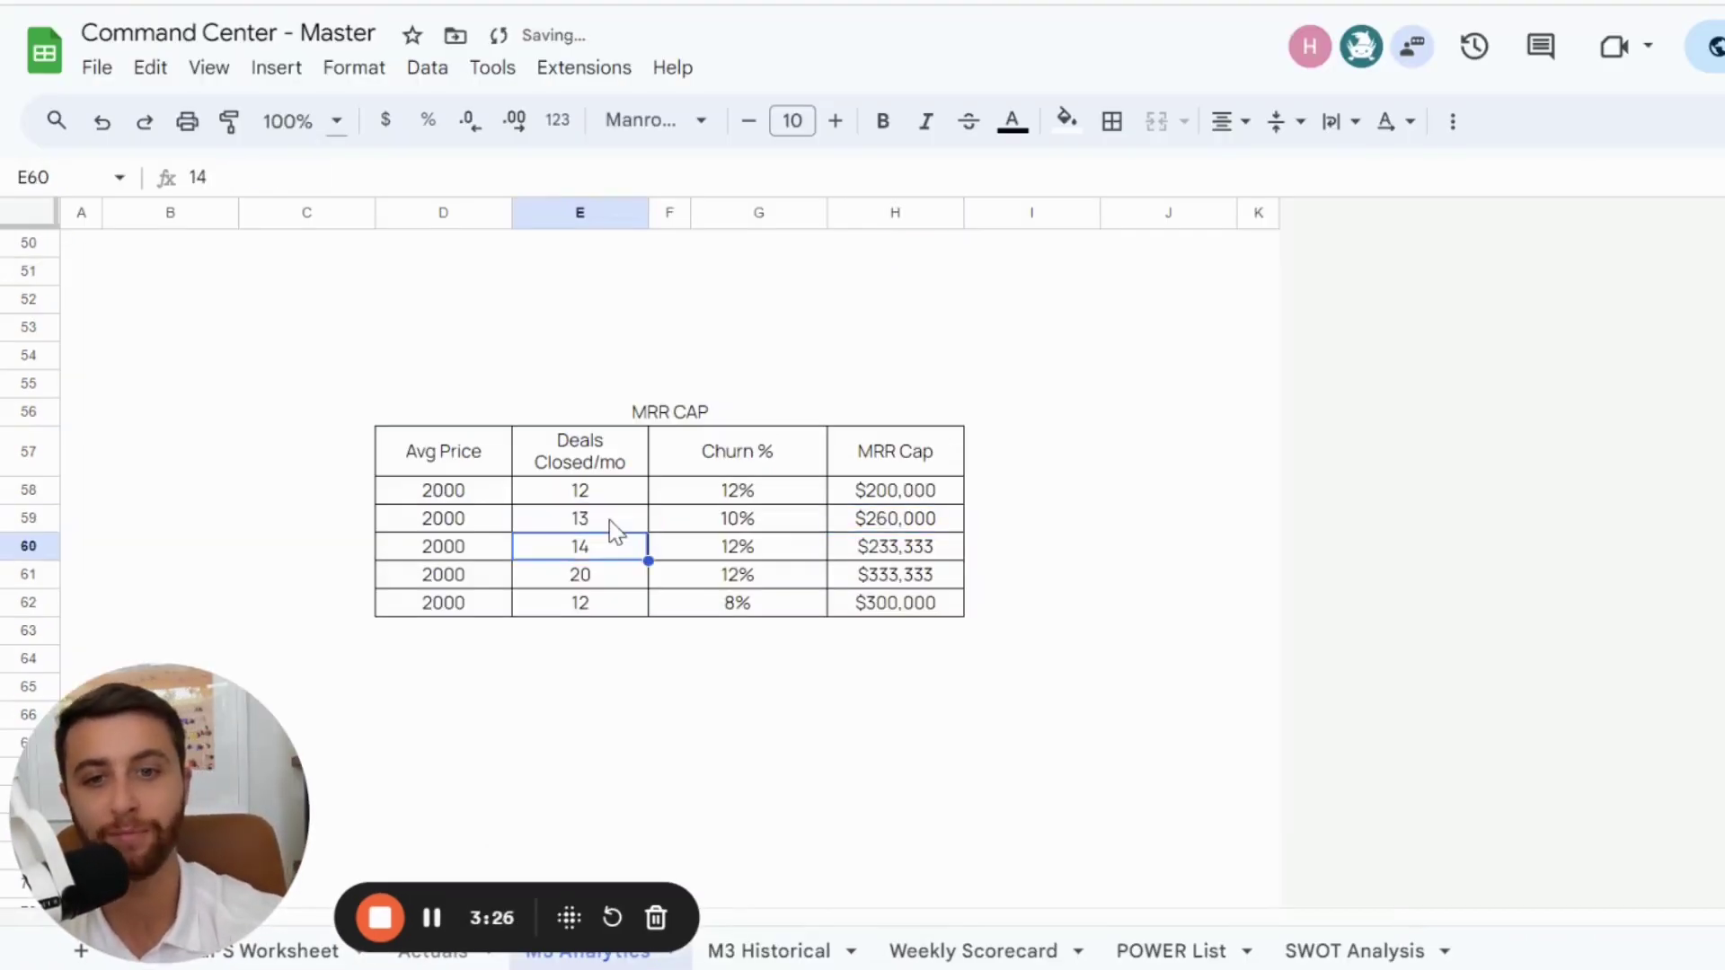
pyautogui.click(583, 525)
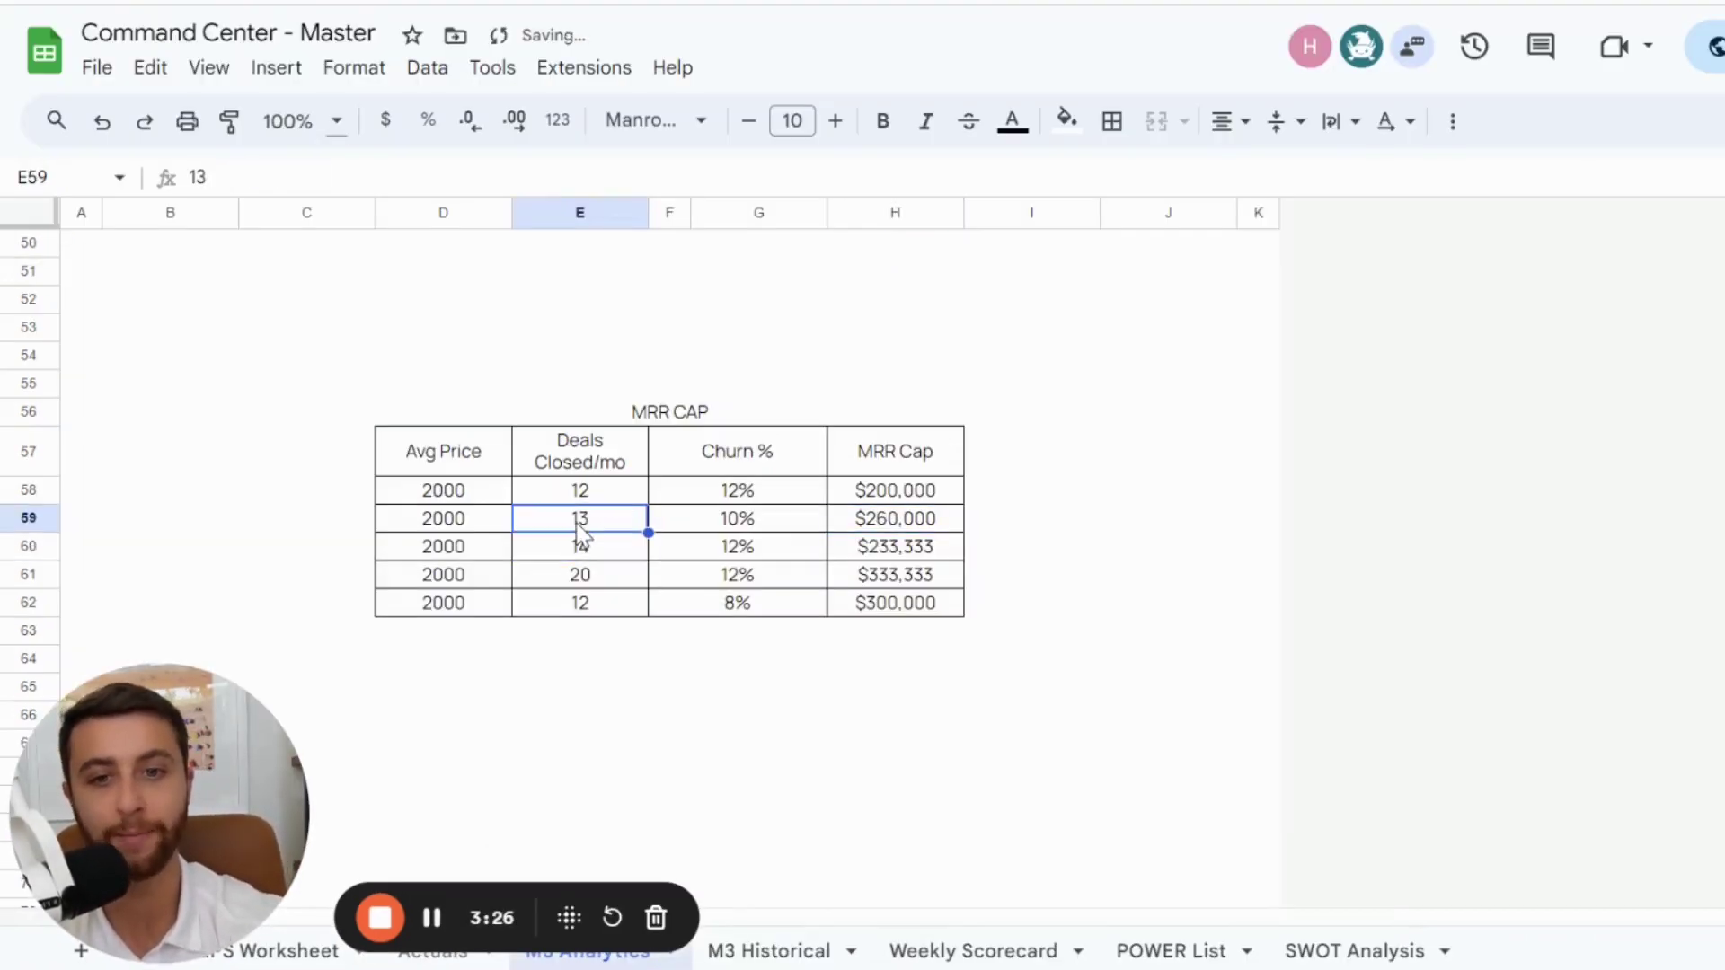
pyautogui.click(714, 529)
pyautogui.click(896, 521)
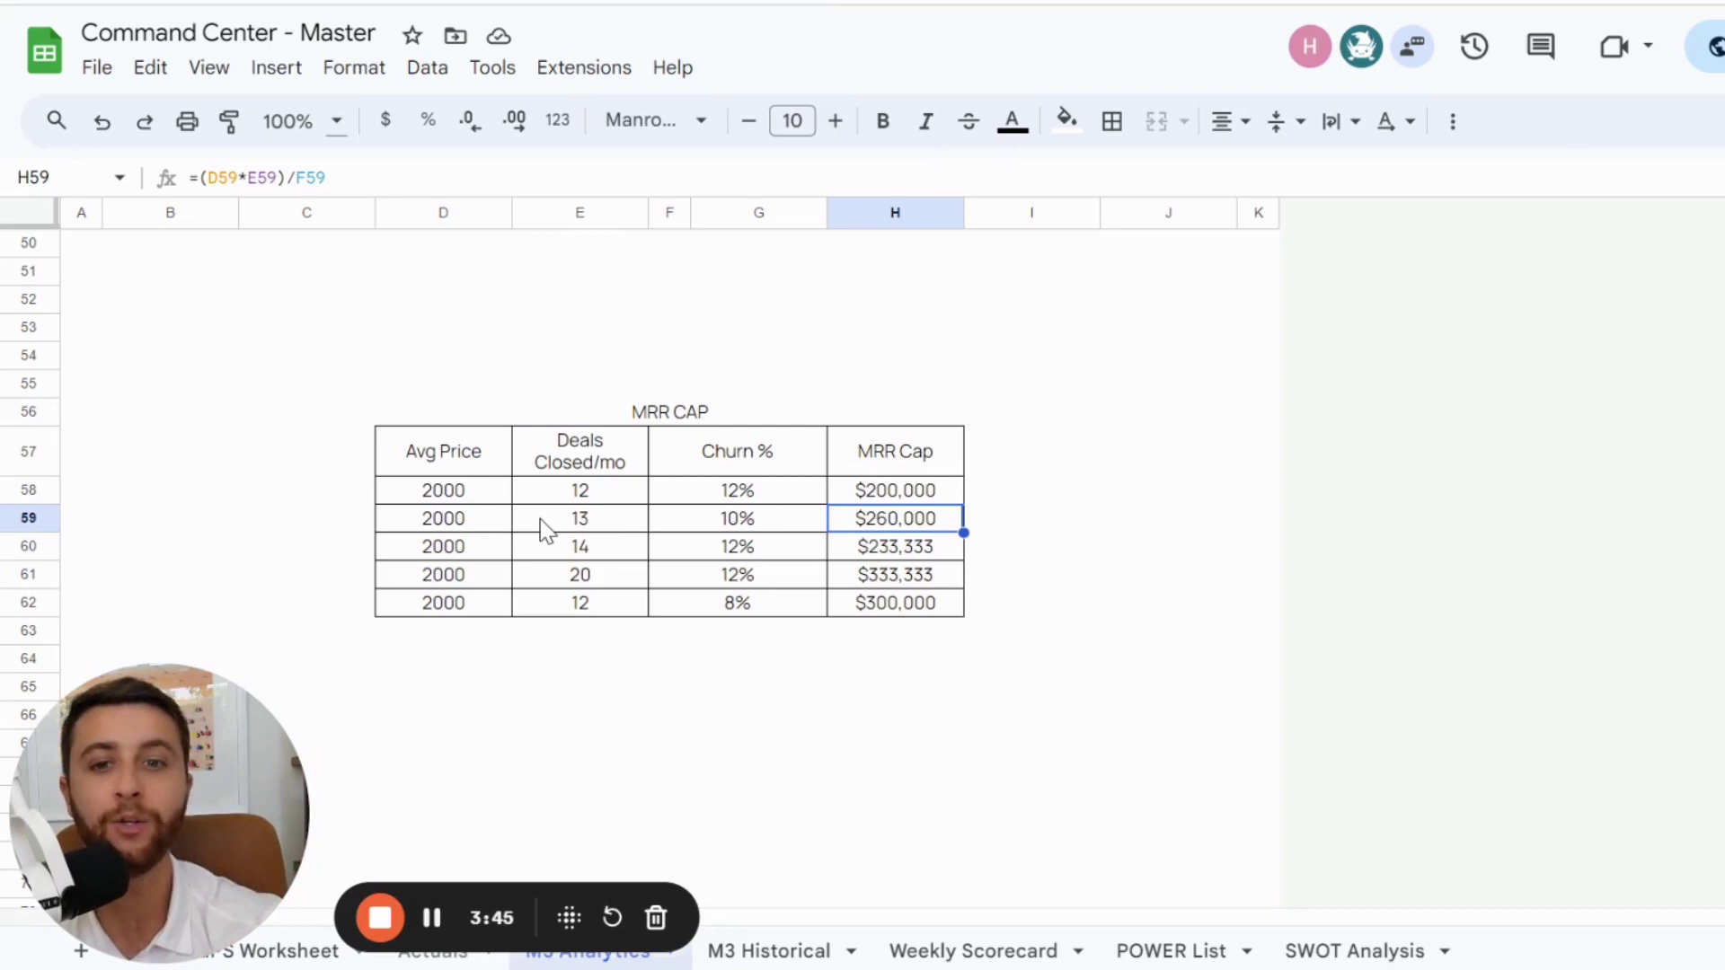
# - Set the Churn % to 11% in row 61 of the MRR CAP table, the scenario with 20 deals closed
pyautogui.moveTo(541, 520); pyautogui.dragTo(732, 559)
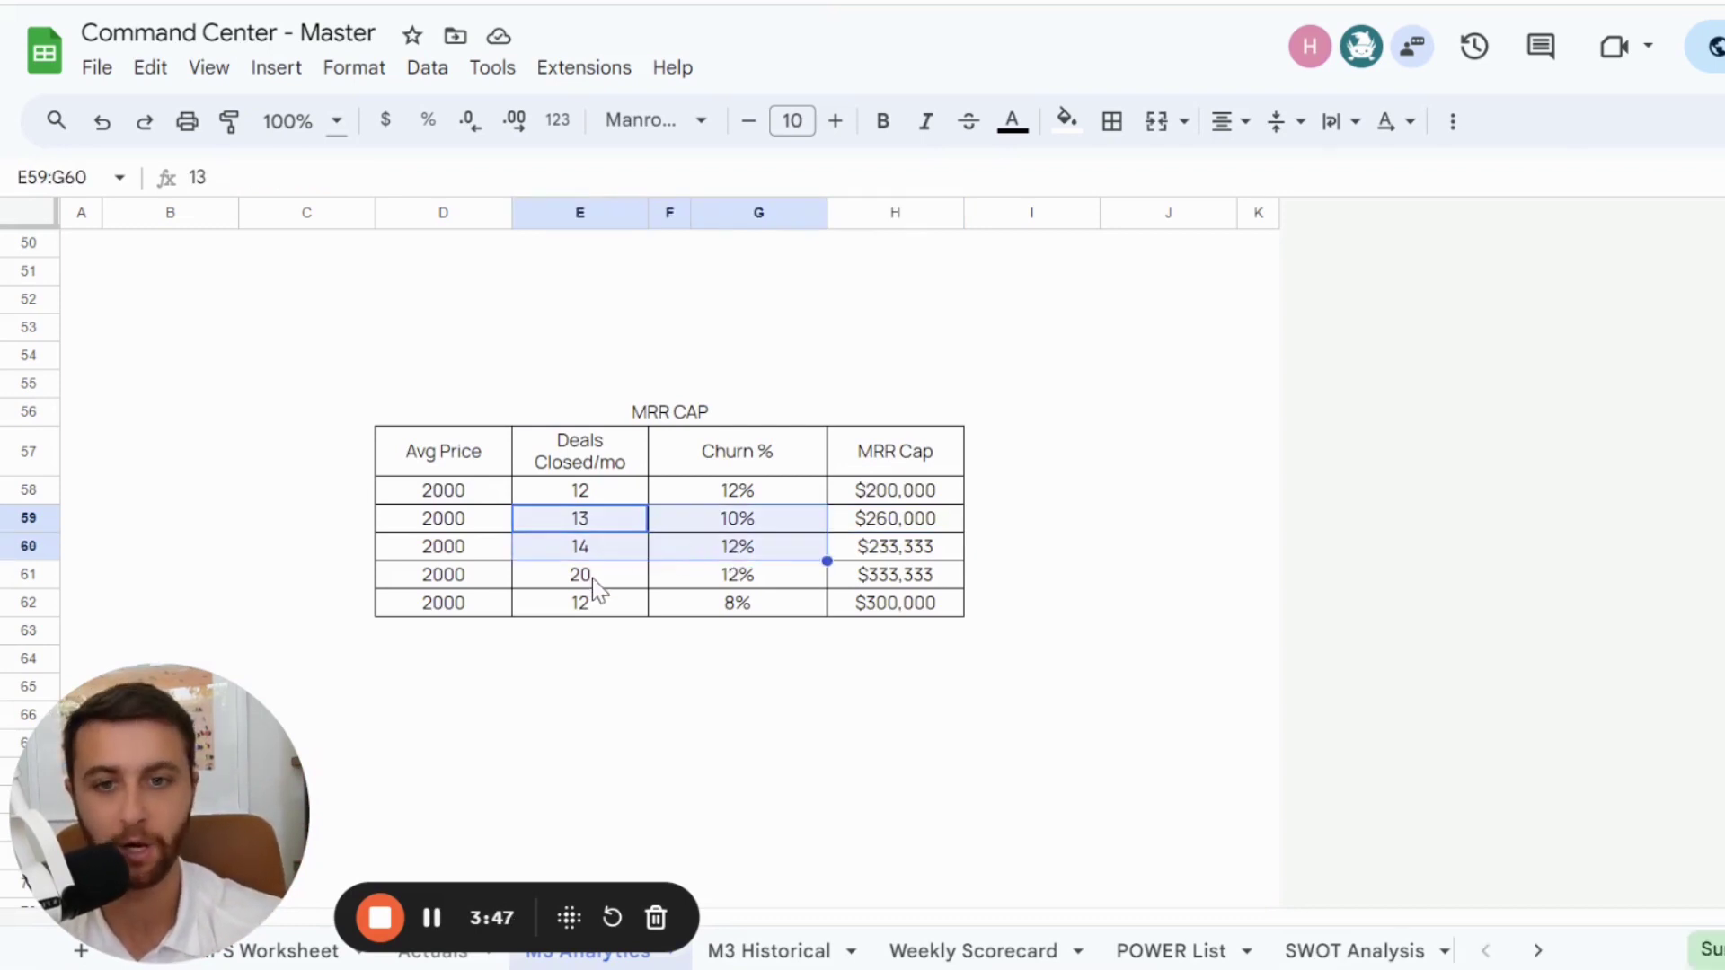
pyautogui.moveTo(591, 578); pyautogui.dragTo(733, 584)
pyautogui.click(740, 579)
pyautogui.write('1')
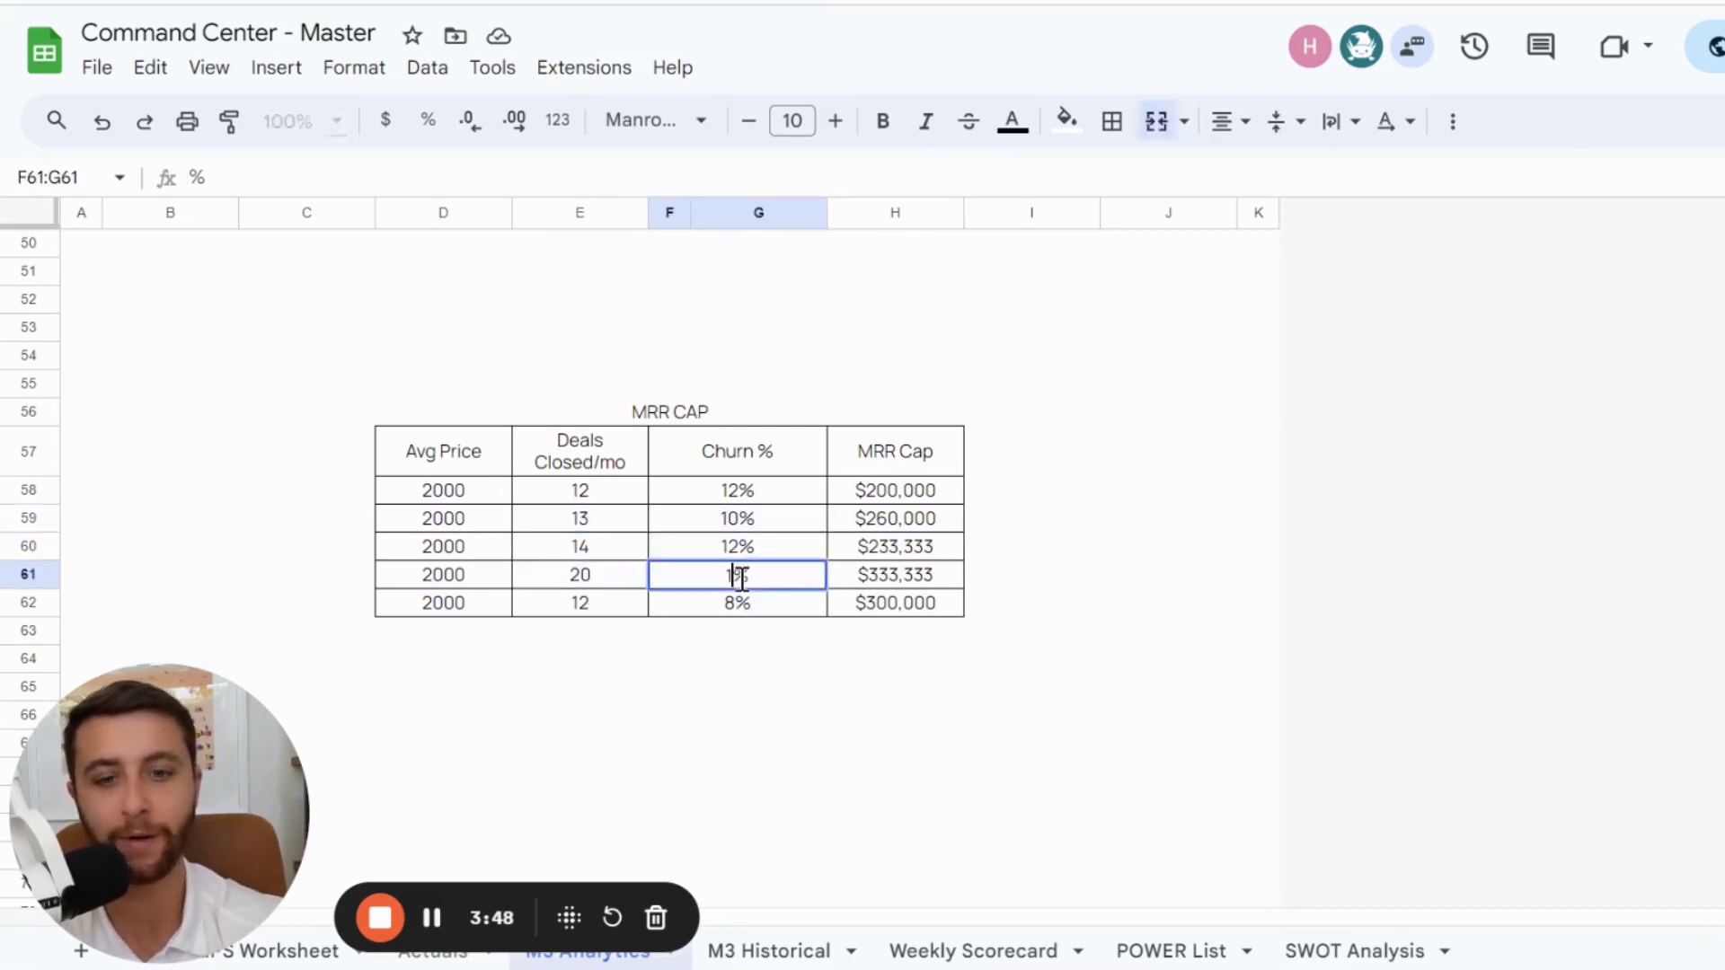
pyautogui.write('1')
pyautogui.press('Return')
pyautogui.moveTo(445, 575); pyautogui.dragTo(735, 576)
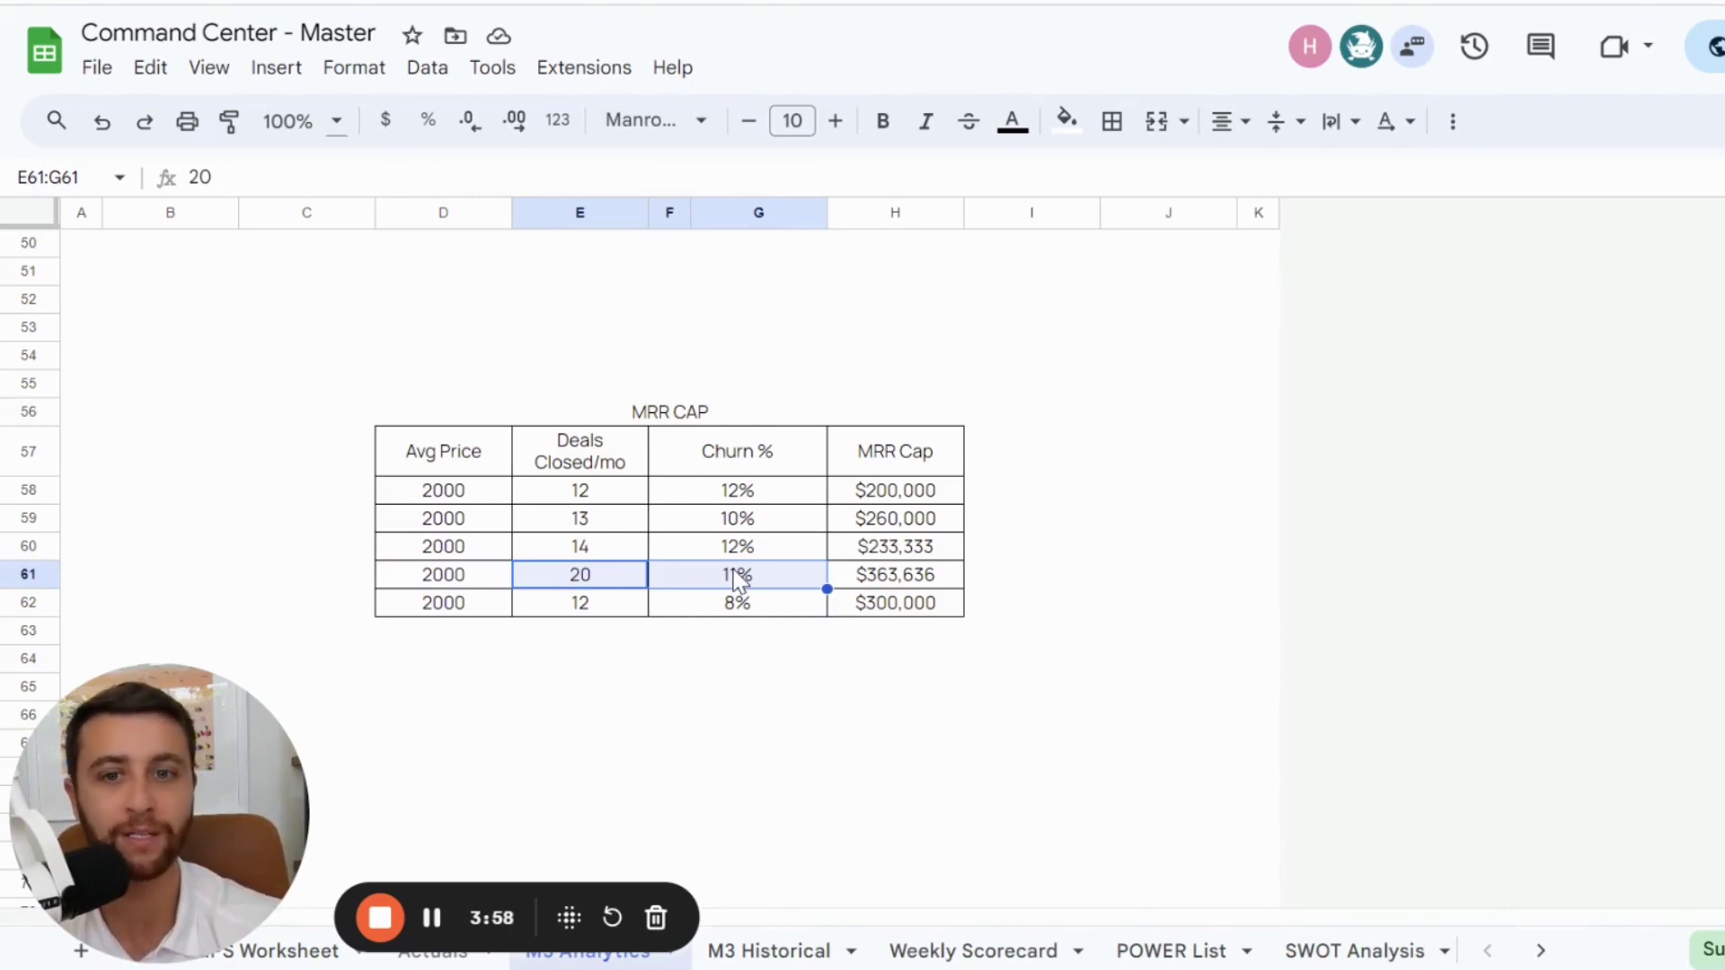
# - Review the Deals Closed/mo and Churn % columns, and check the Trend annual goal on the GPS Worksheet sheet
pyautogui.moveTo(585, 454); pyautogui.dragTo(596, 605)
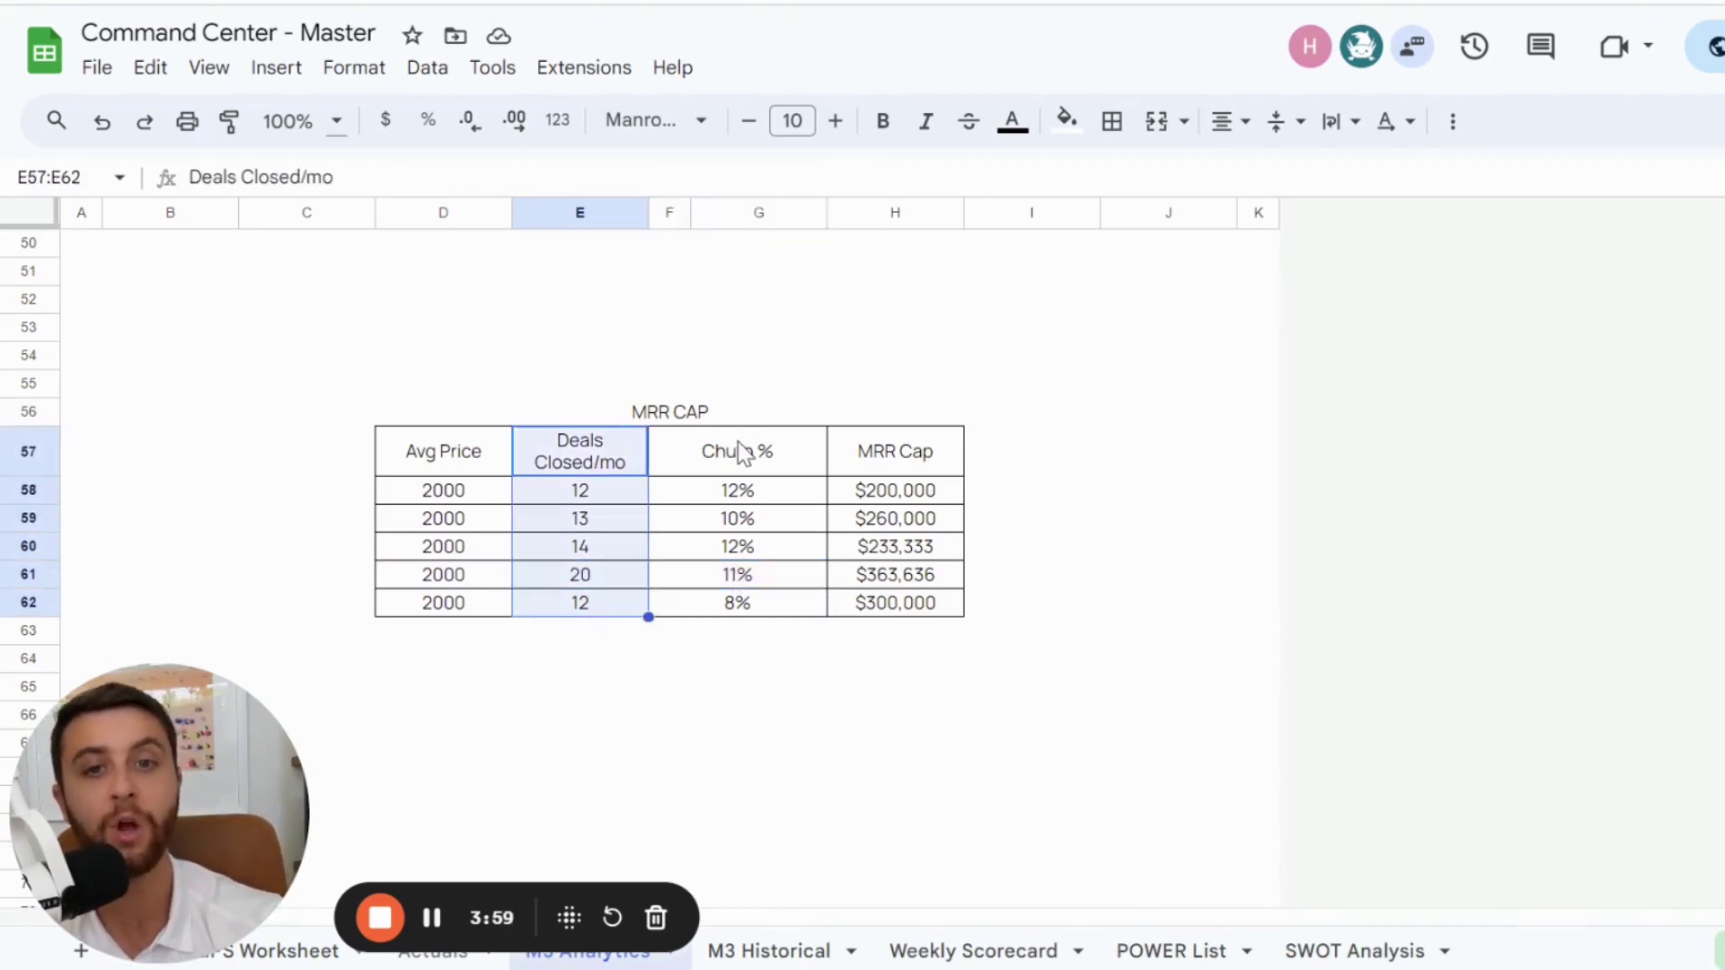
pyautogui.moveTo(742, 452); pyautogui.dragTo(743, 618)
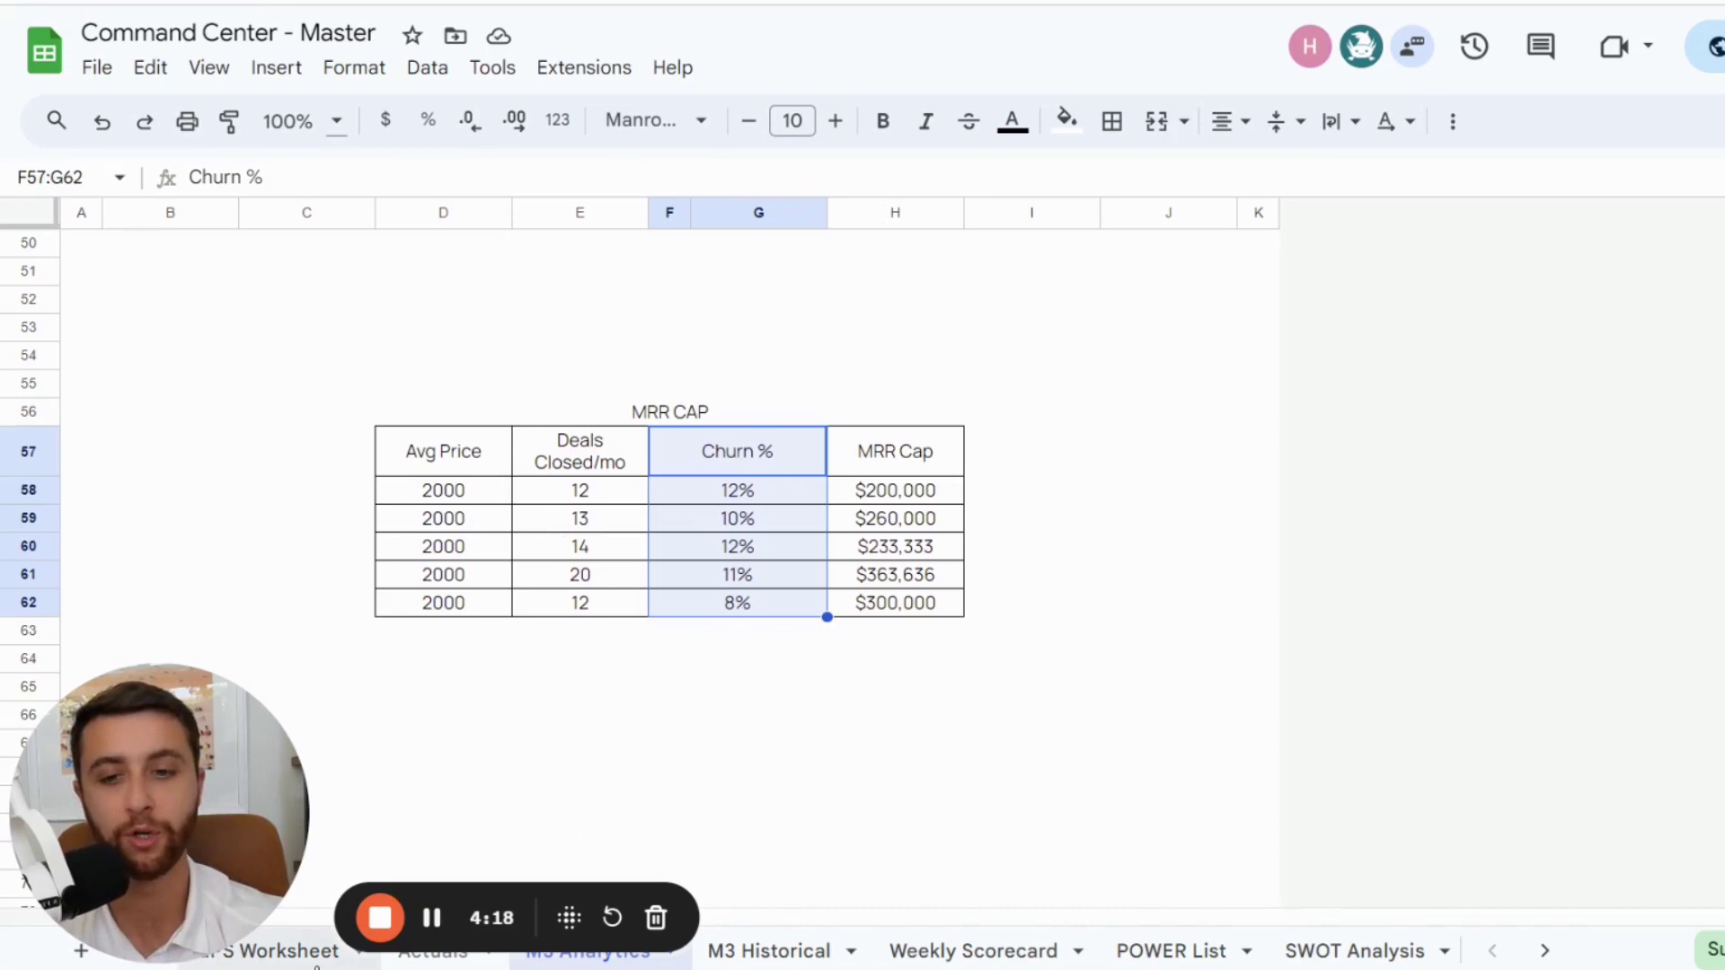
pyautogui.click(288, 951)
pyautogui.click(601, 445)
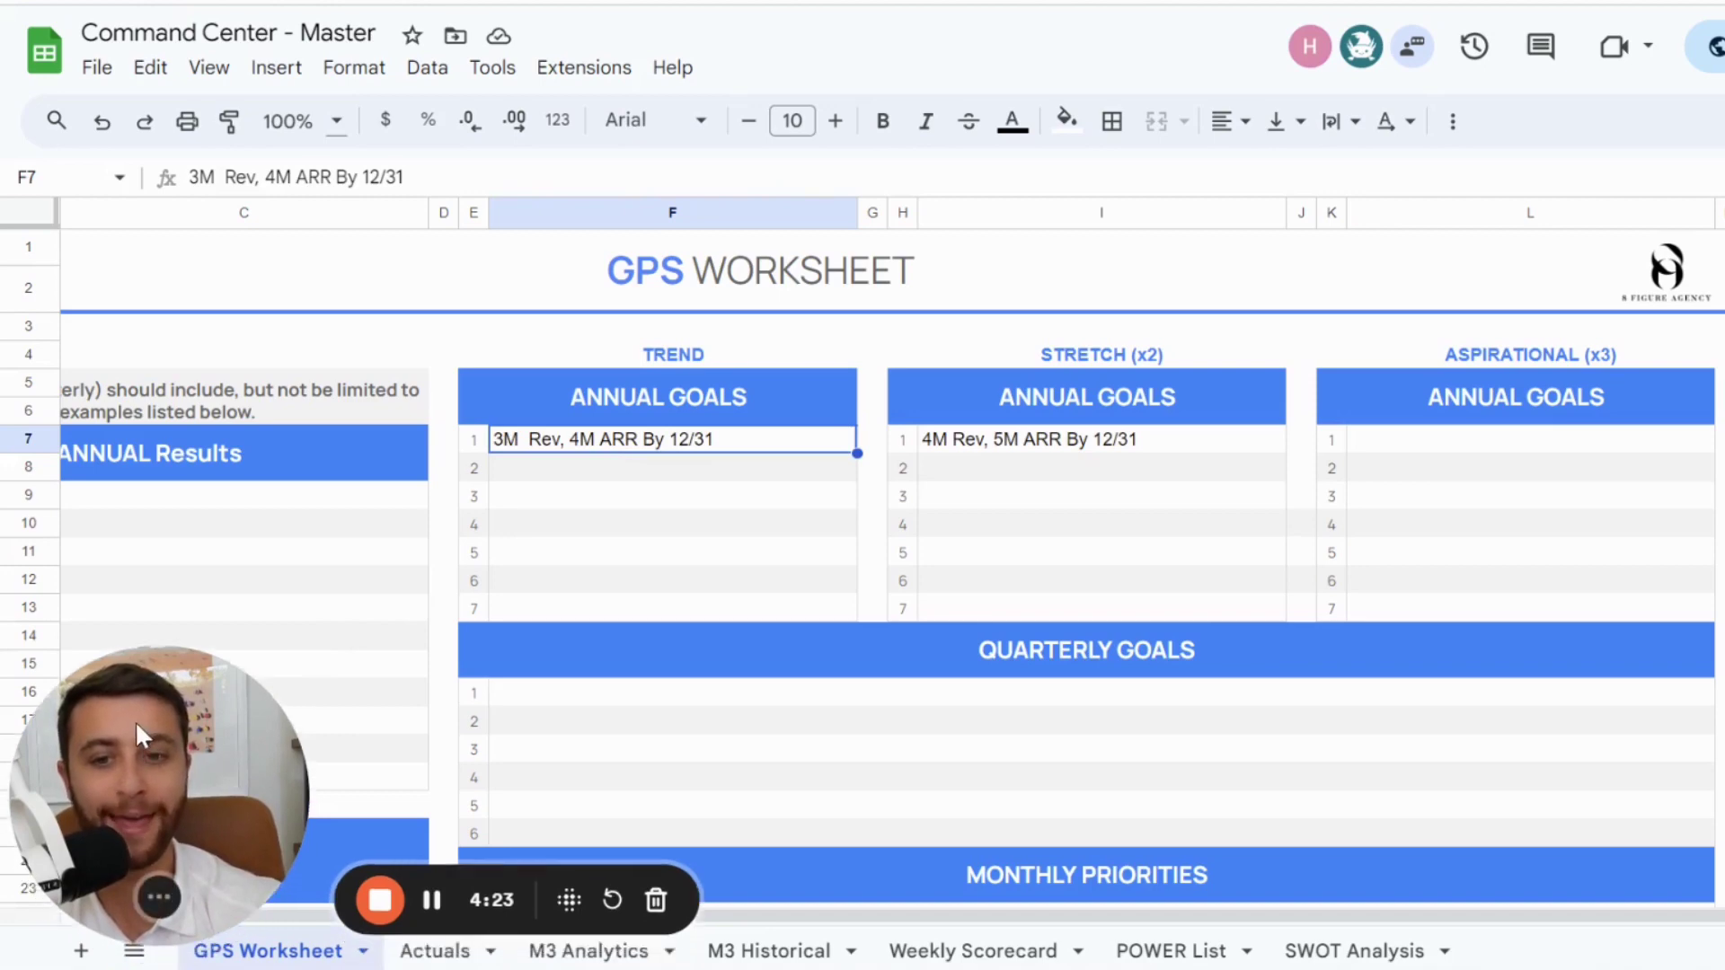
pyautogui.click(589, 951)
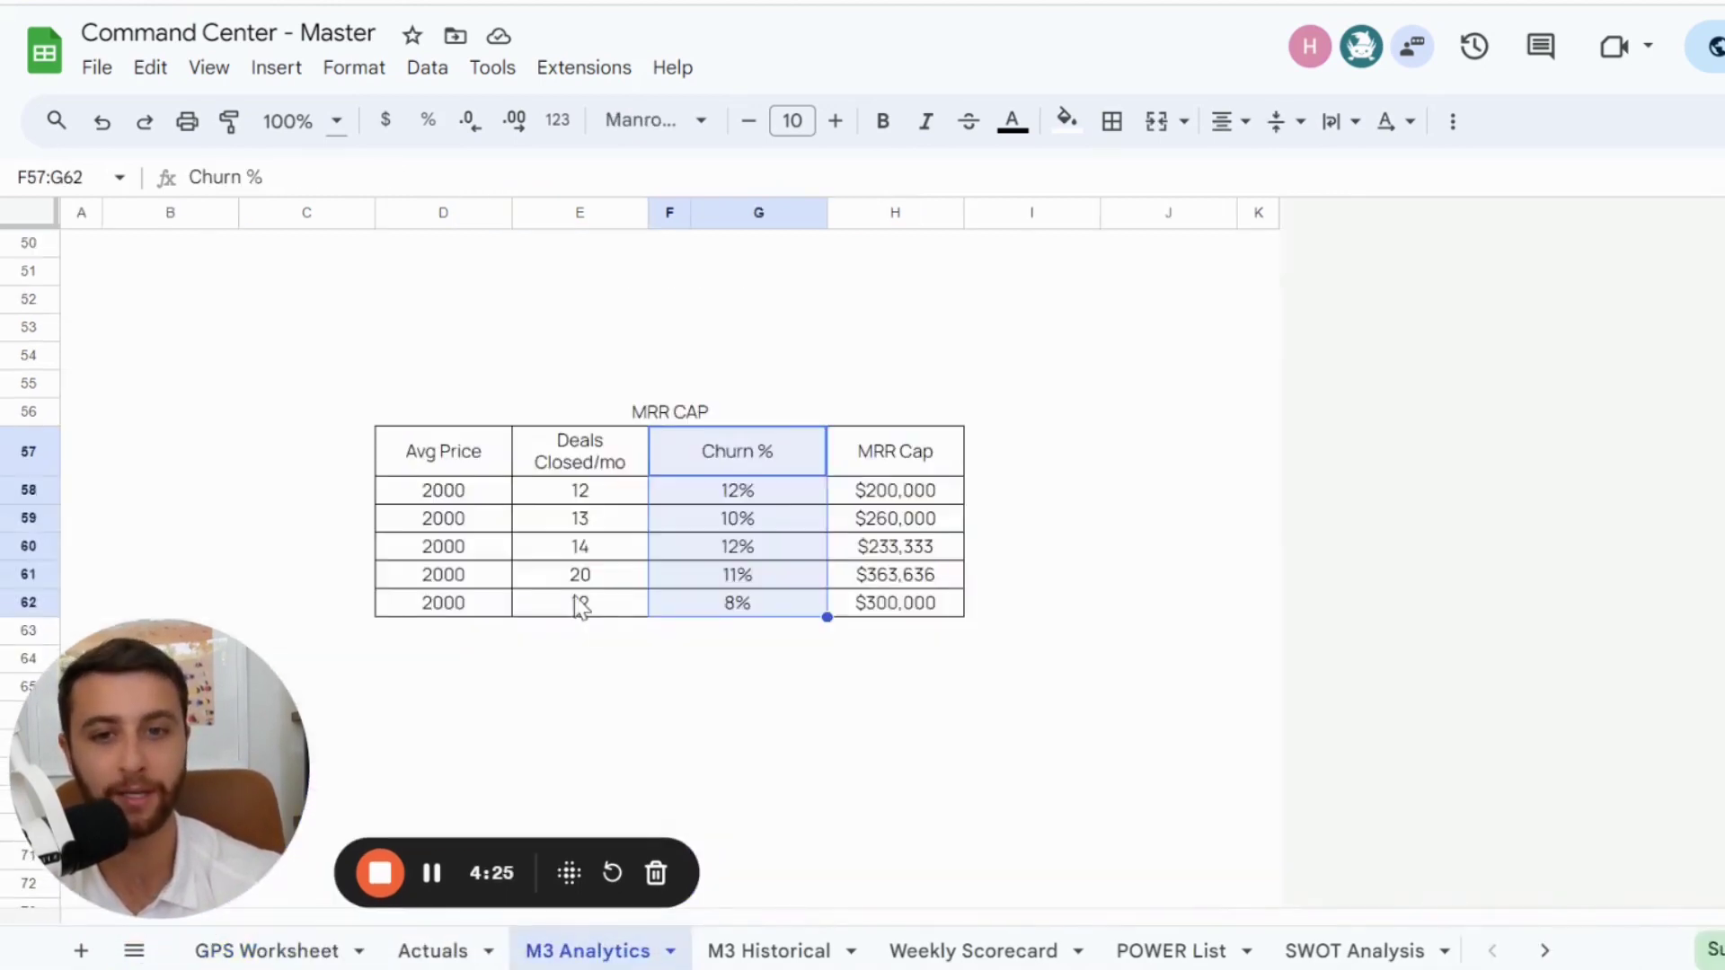
# - Compare the deals, churn and MRR Cap scenarios in the MRR CAP table with the annual goals on the GPS Worksheet sheet
pyautogui.moveTo(579, 489); pyautogui.dragTo(814, 600)
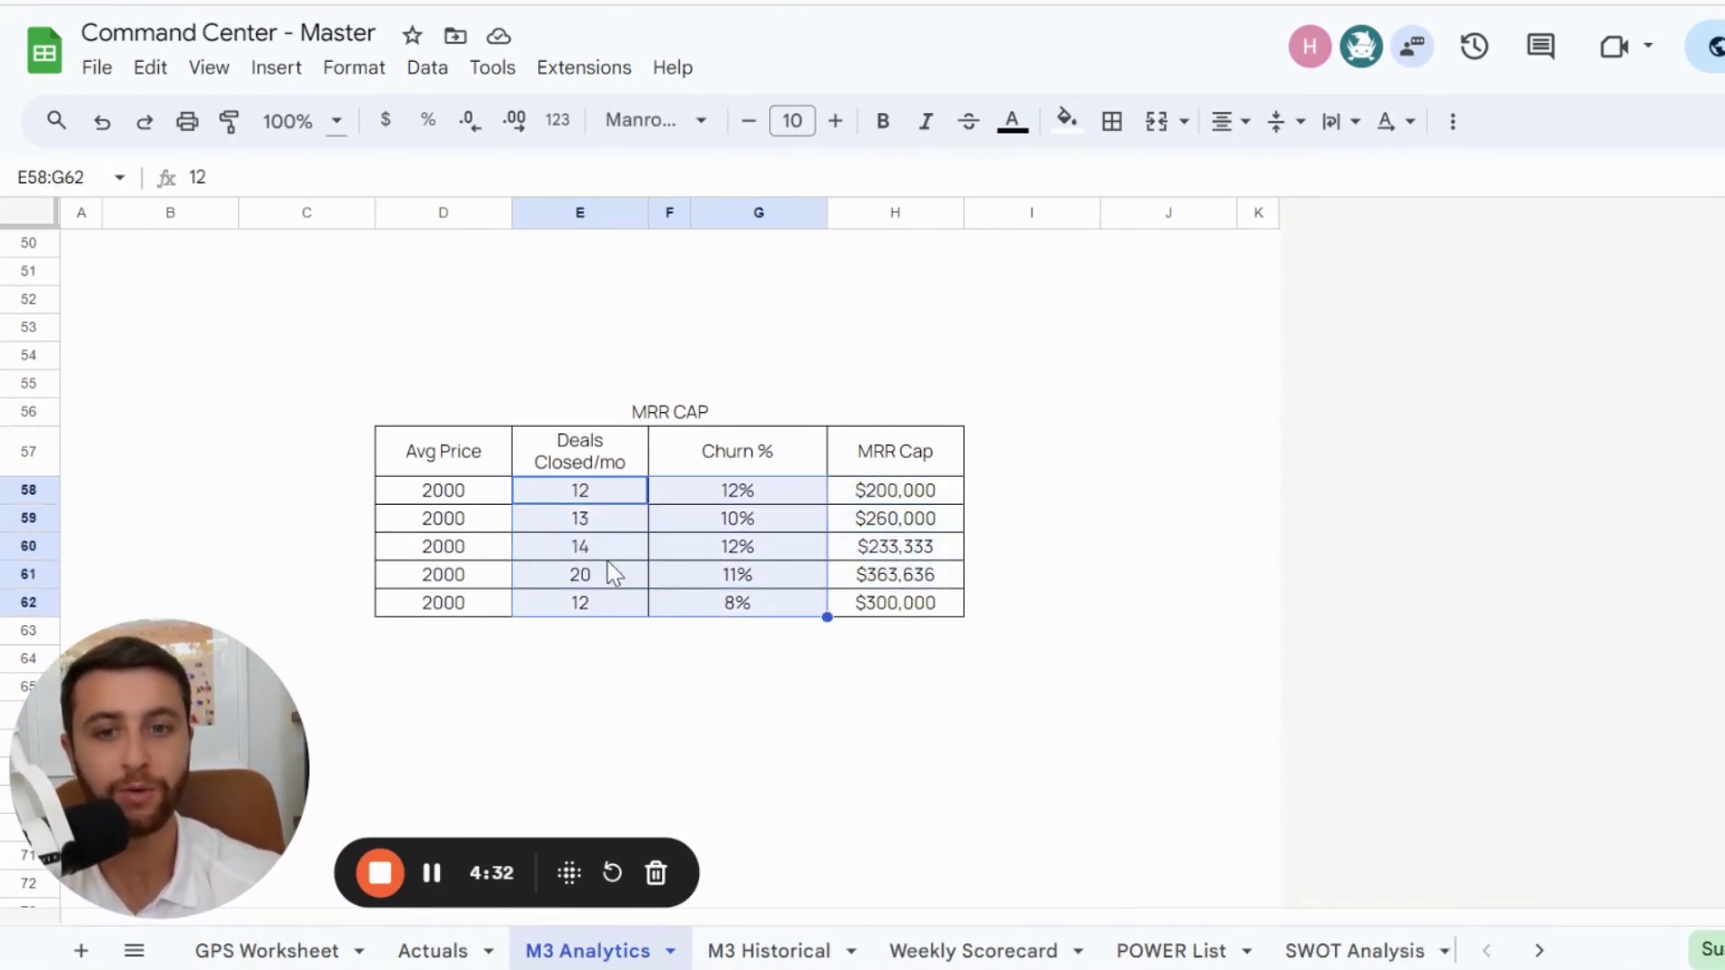
pyautogui.click(628, 598)
pyautogui.click(889, 608)
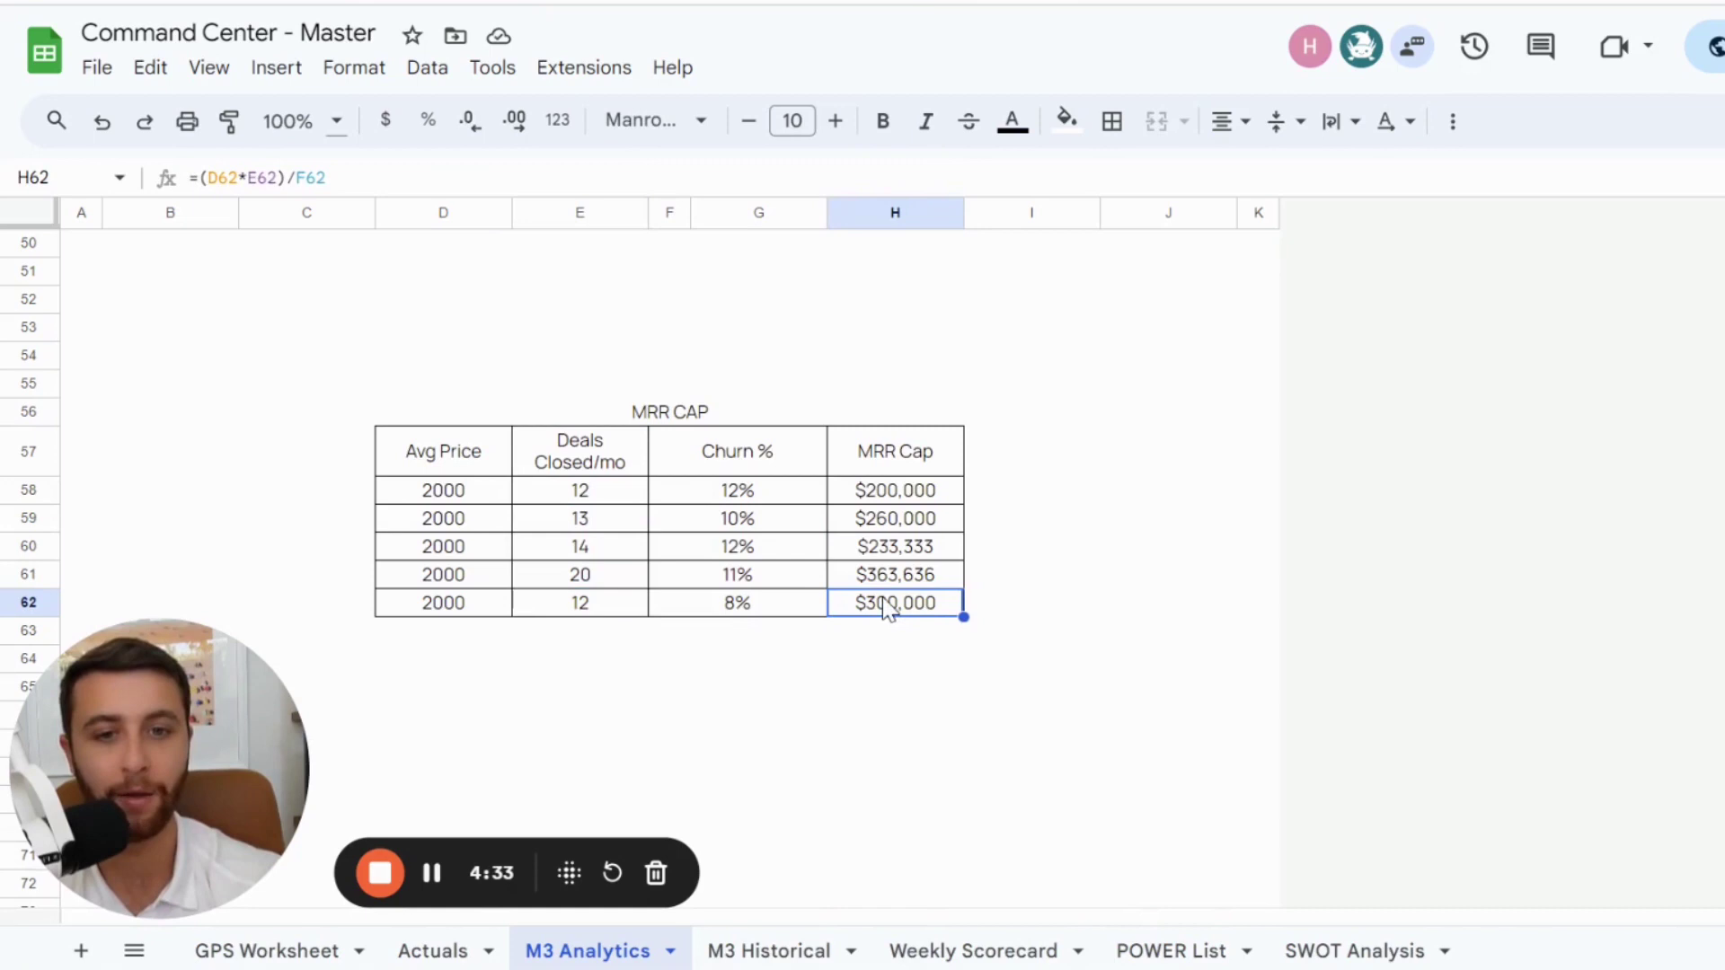
pyautogui.moveTo(894, 521); pyautogui.dragTo(744, 500)
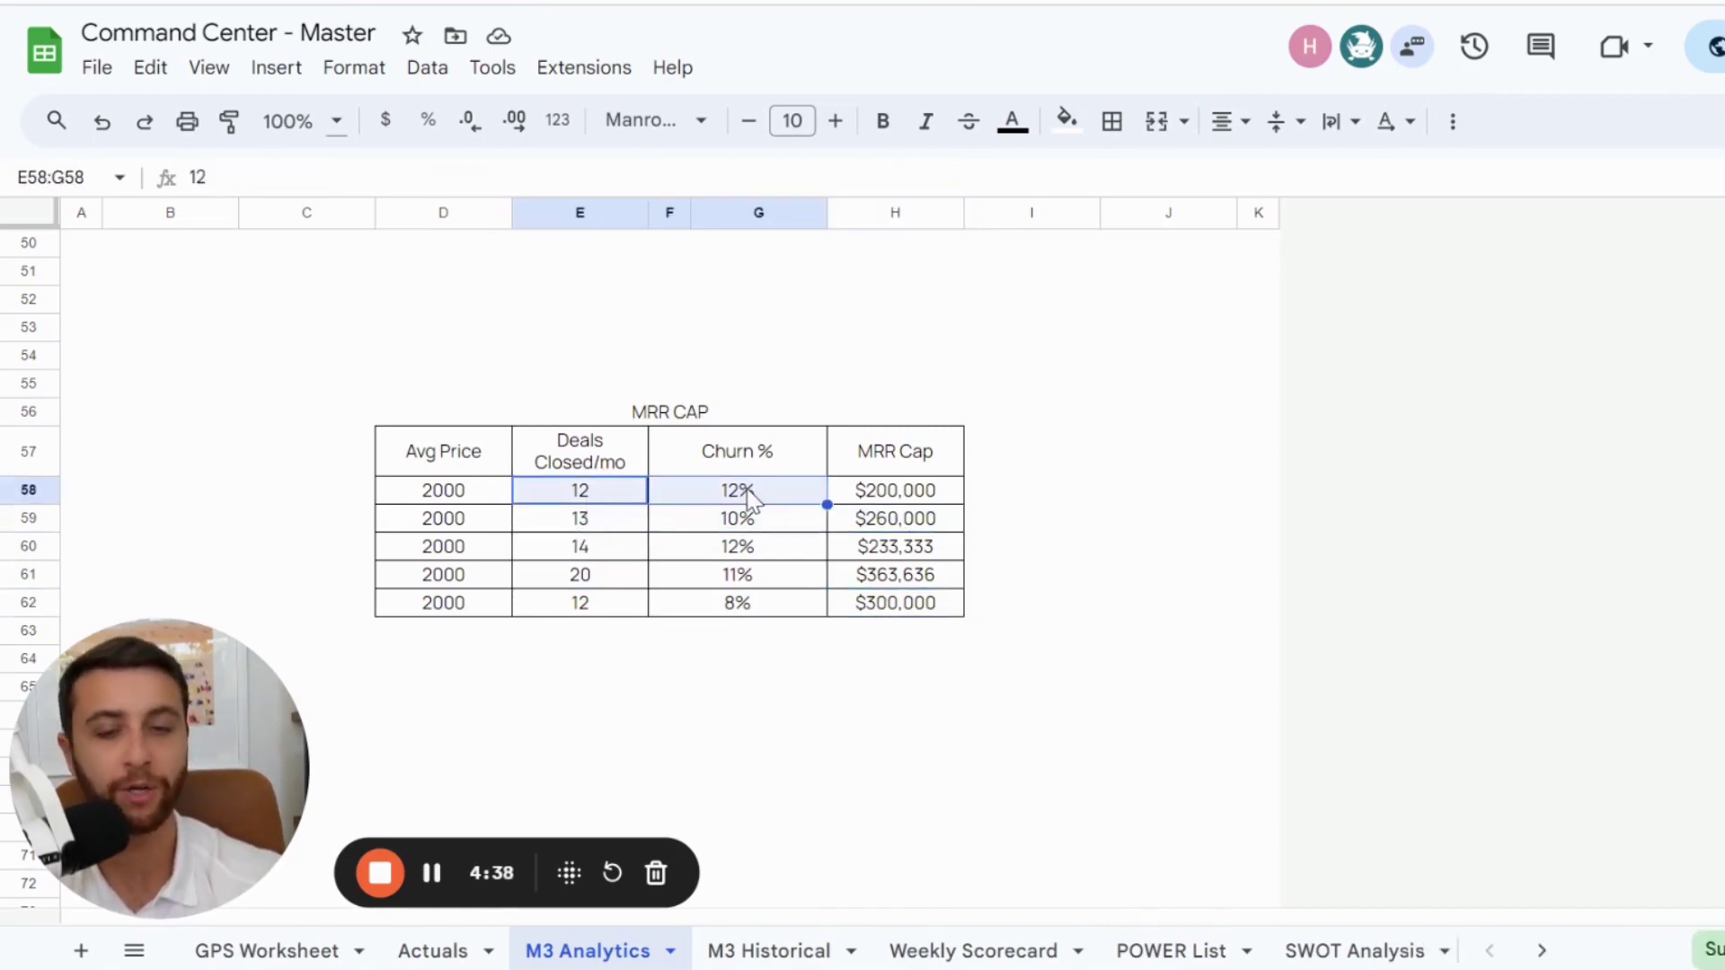
pyautogui.click(733, 522)
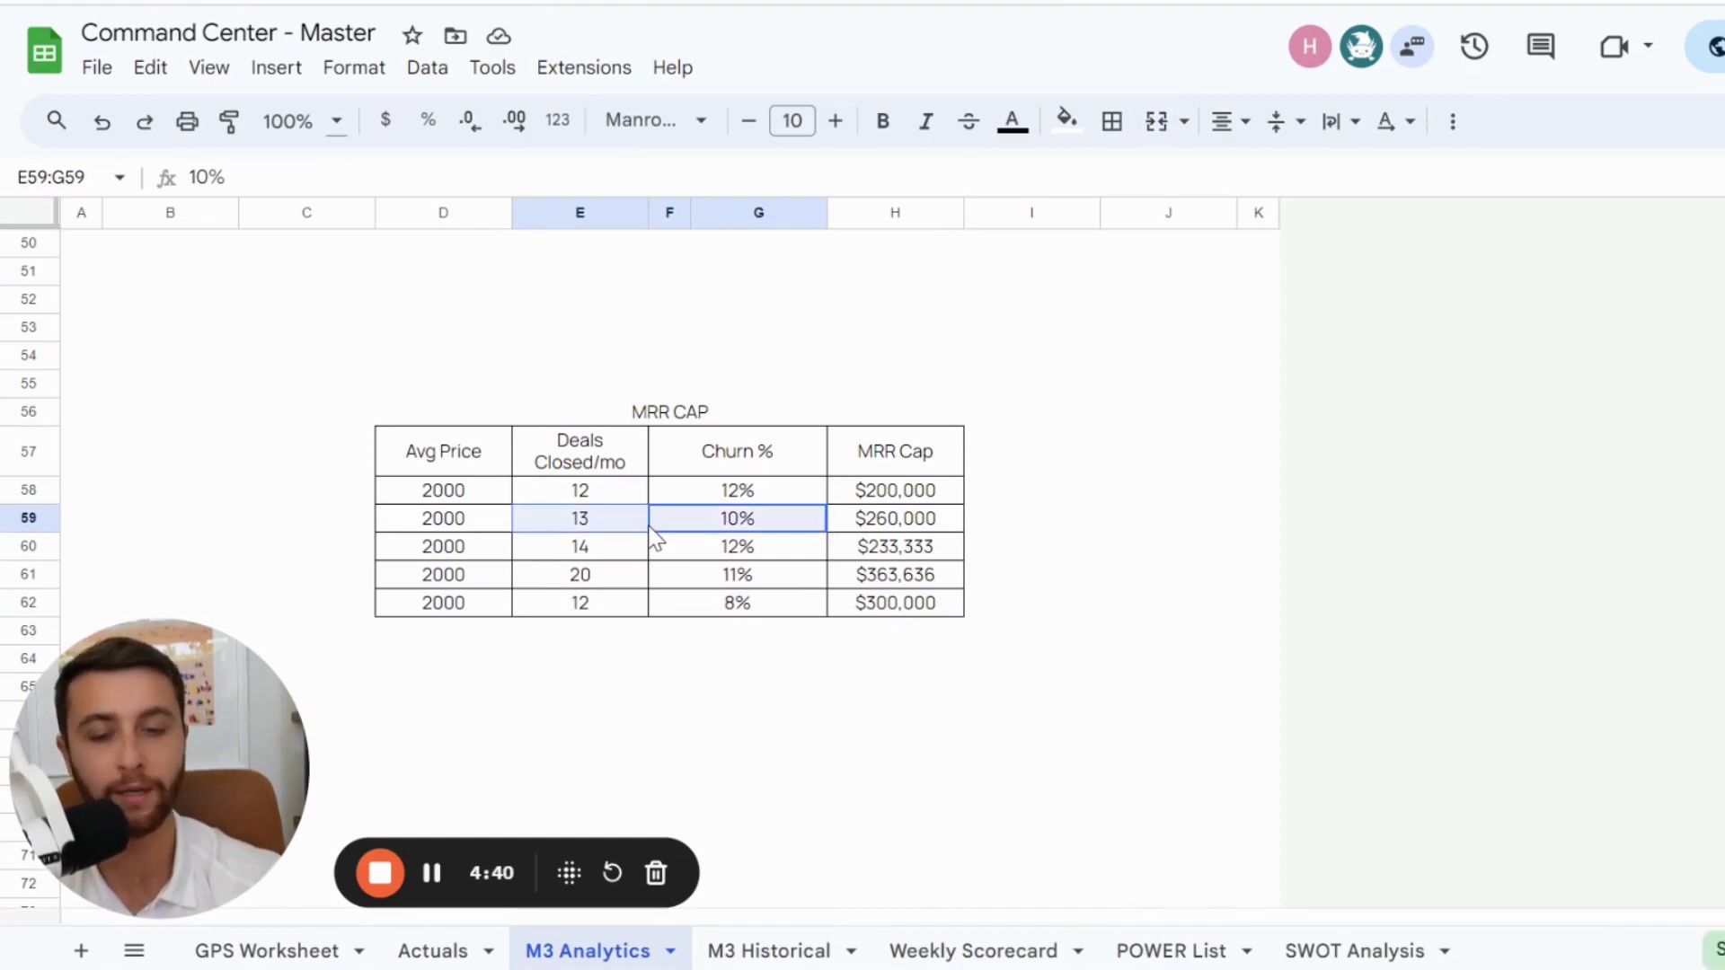
pyautogui.click(623, 530)
pyautogui.click(267, 952)
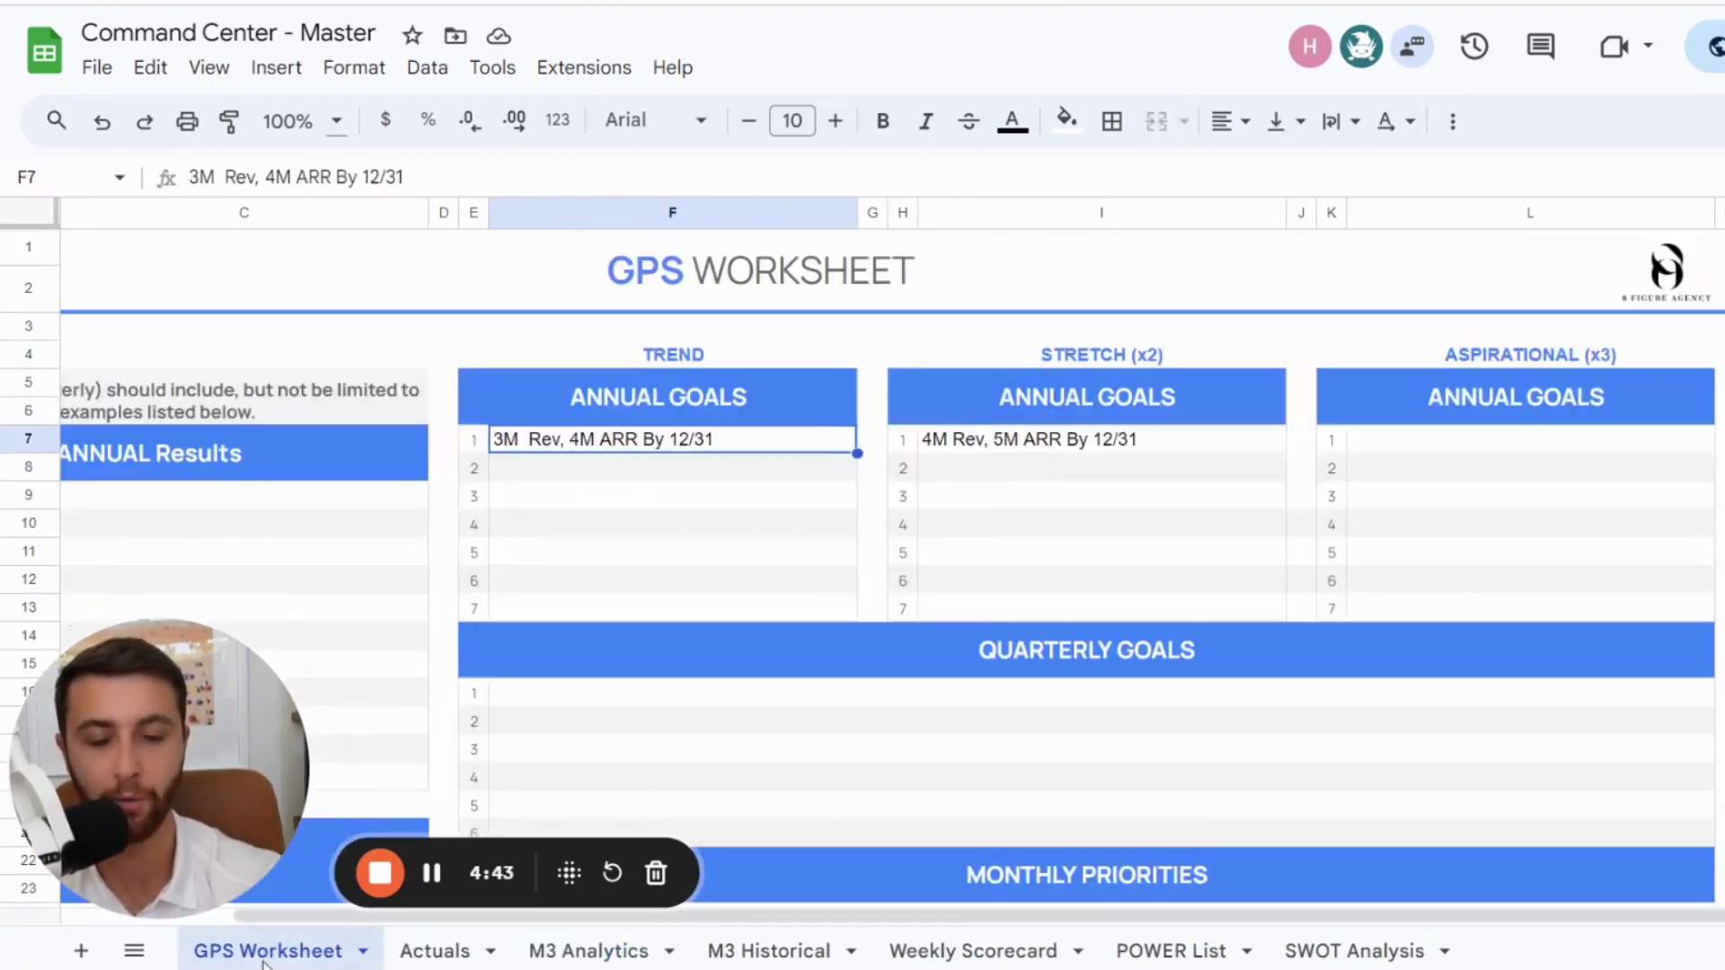
pyautogui.click(584, 950)
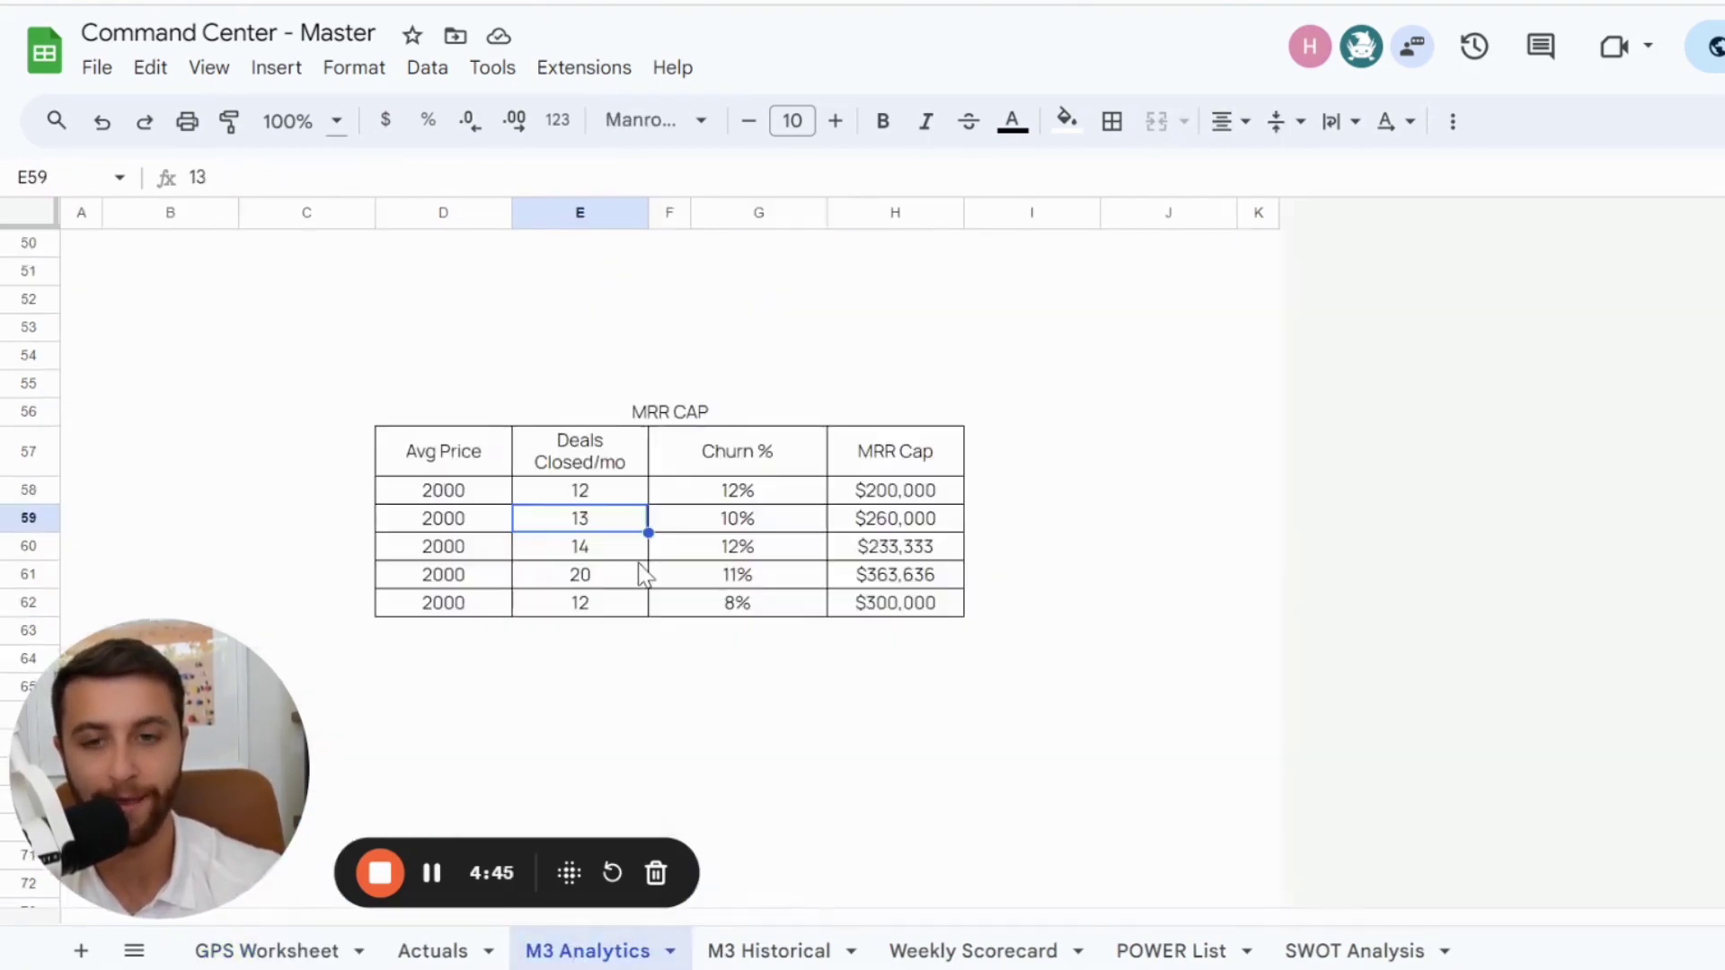
# - Set Appointment/Month under Appointment Setting to 55 on the M3 Analytics sheet
pyautogui.scroll(15, 647, 569)
pyautogui.scroll(-1, 387, 471)
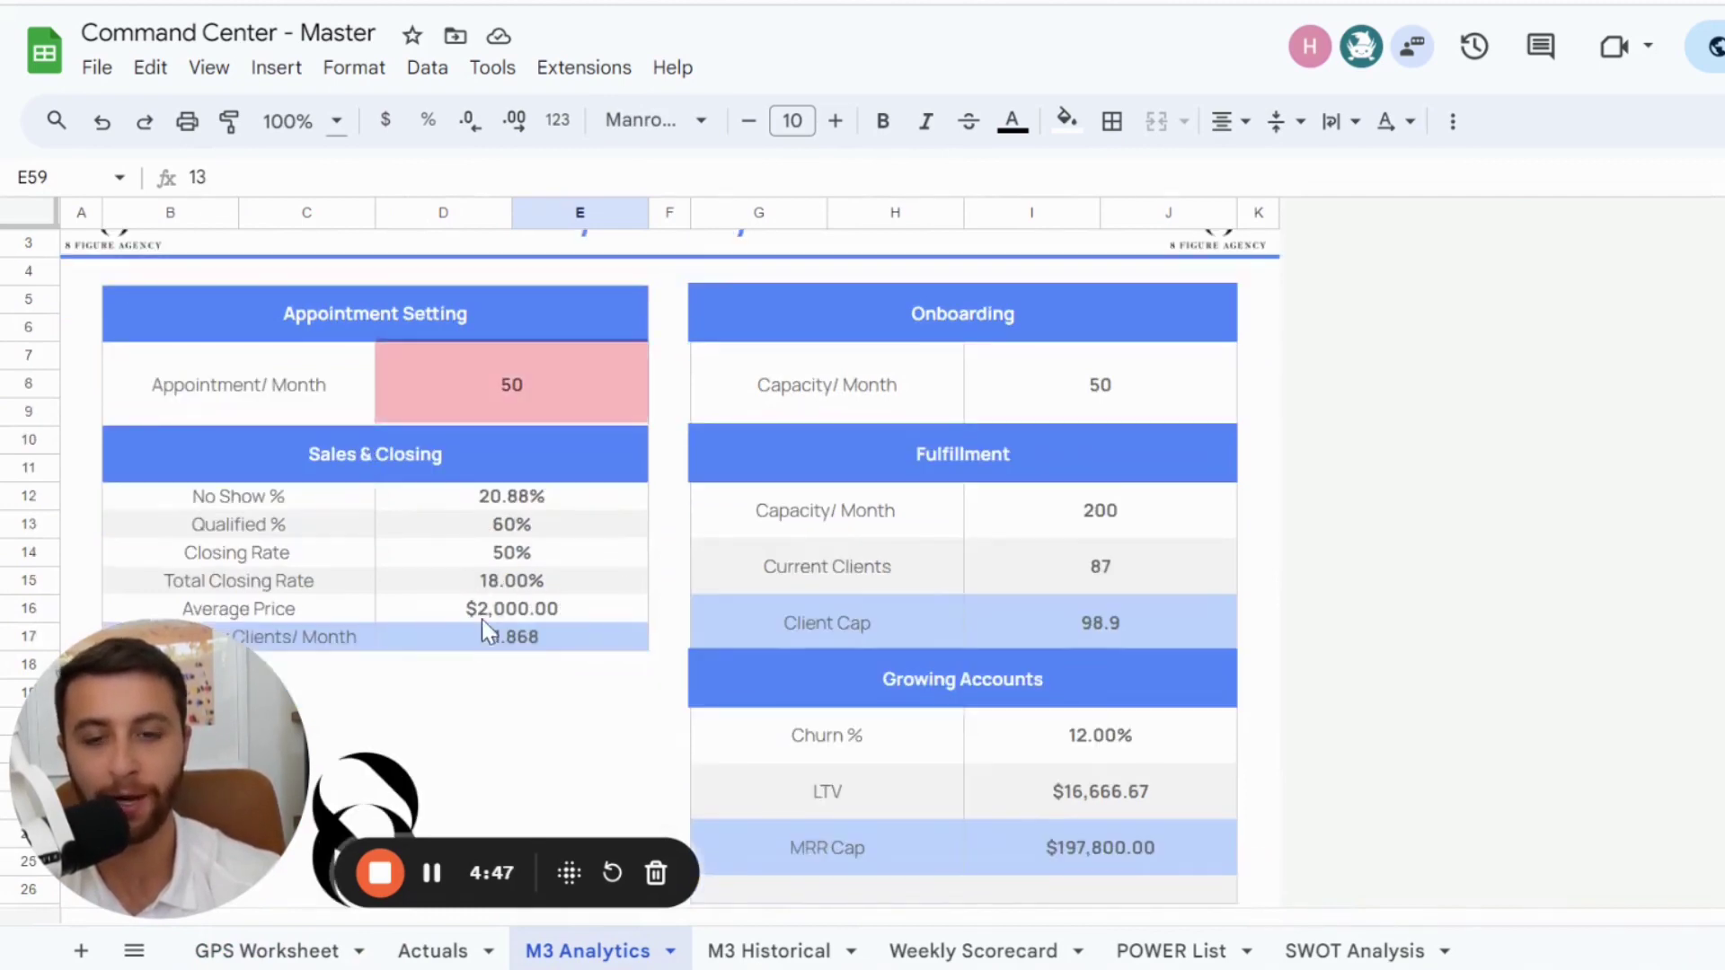
pyautogui.click(531, 402)
pyautogui.write('55')
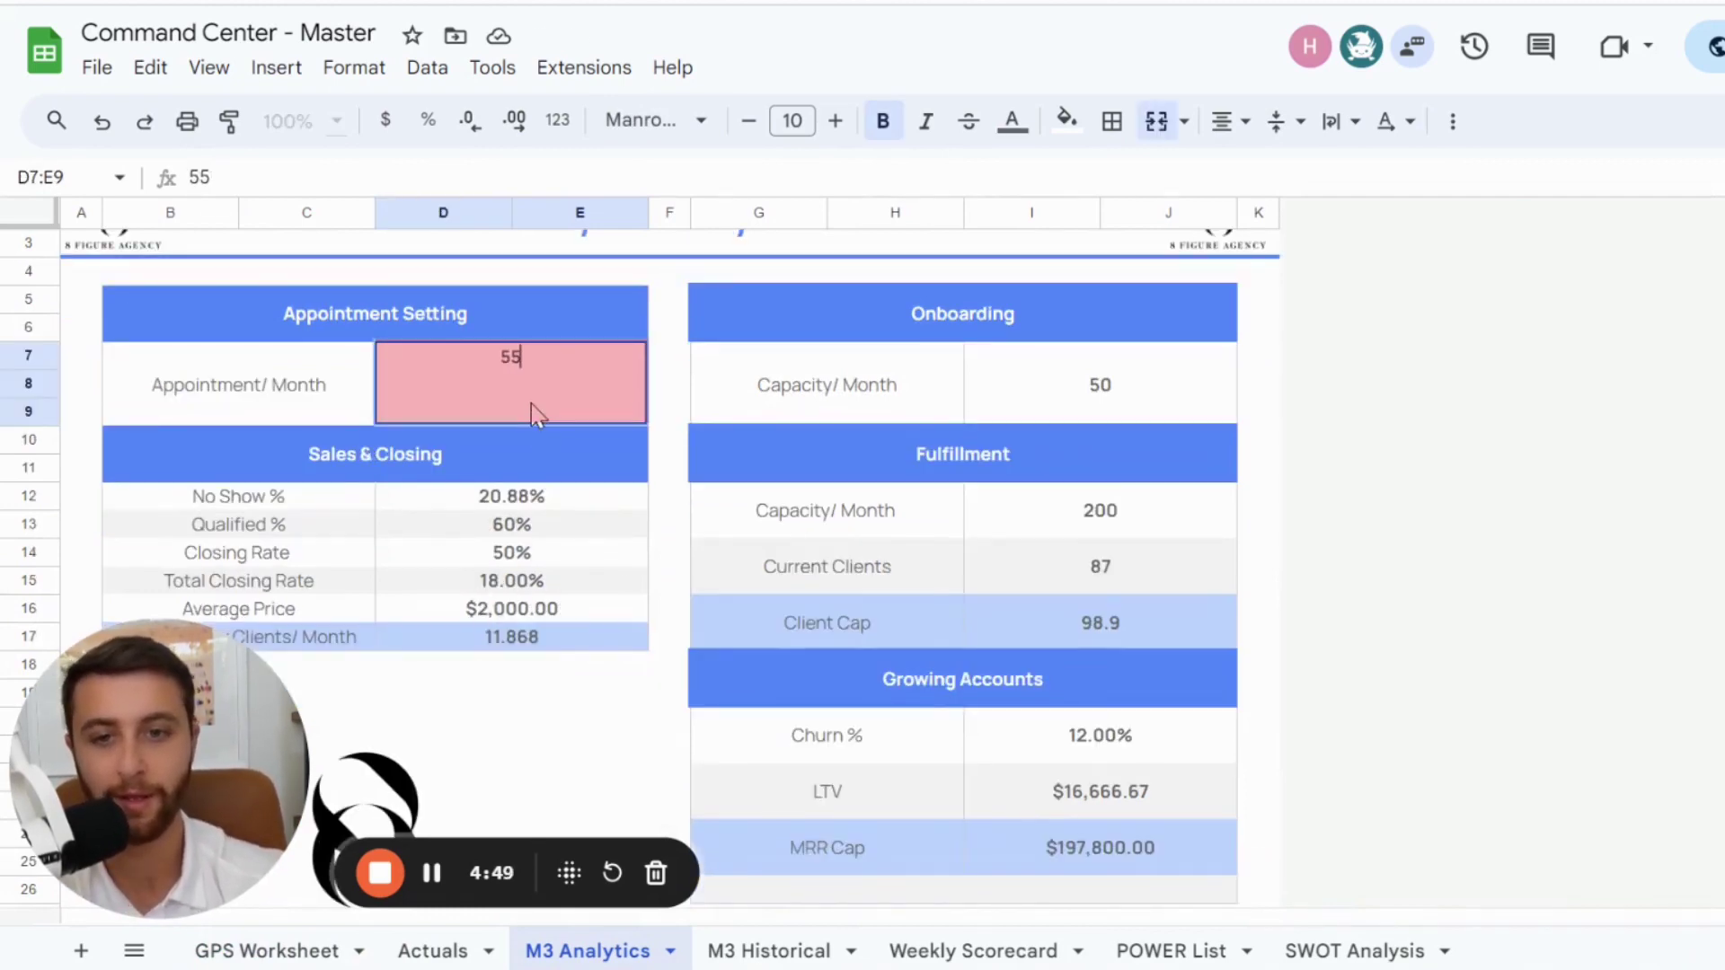
pyautogui.press('Return')
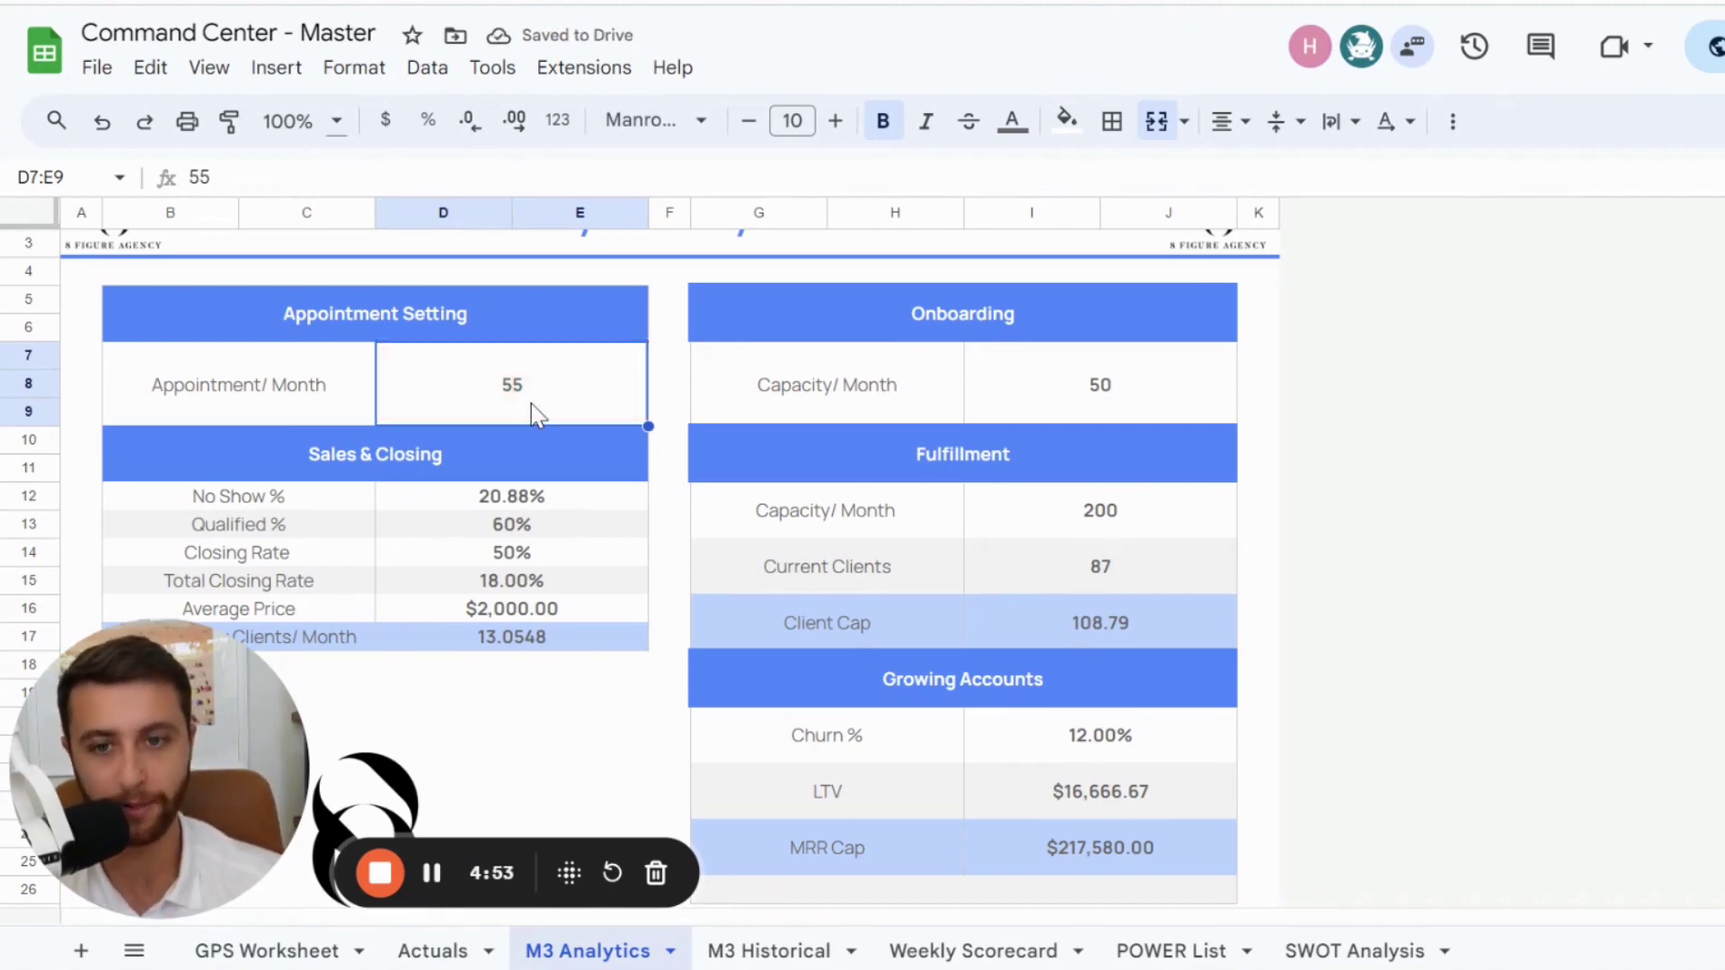
# - Set the Churn % to 12% in row 59 of the MRR CAP table and review that scenario's resulting MRR Cap
pyautogui.scroll(-15, 527, 766)
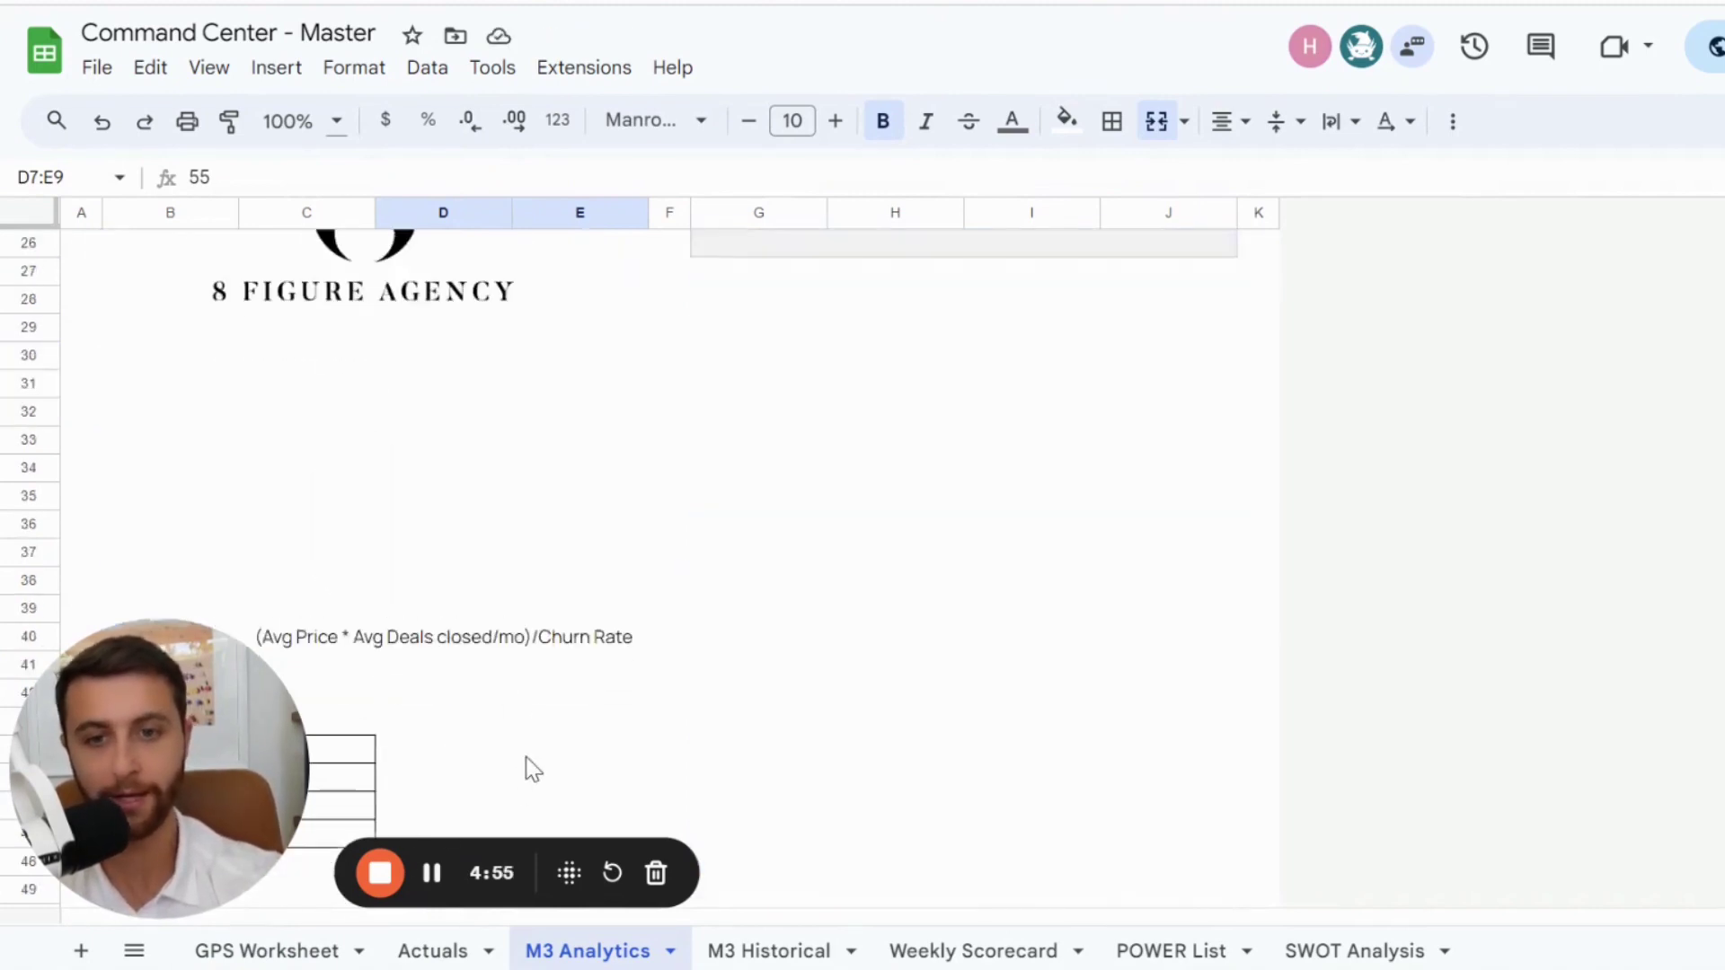
pyautogui.click(600, 550)
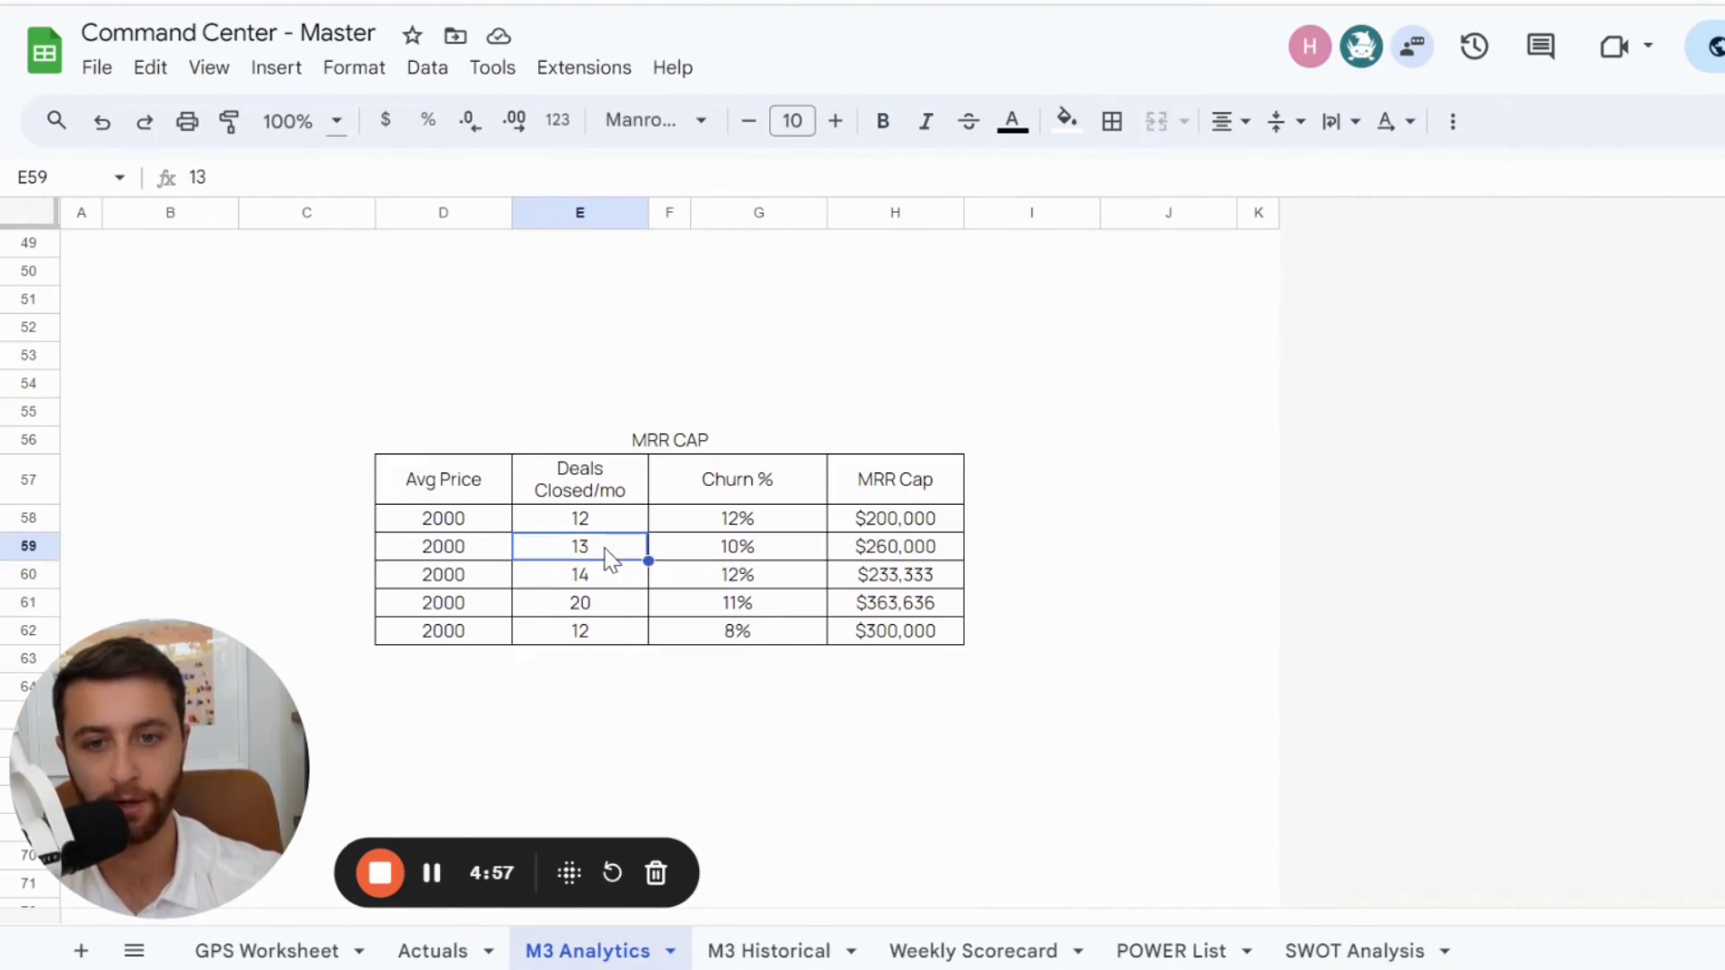
pyautogui.click(710, 546)
pyautogui.write('12')
pyautogui.press('Return')
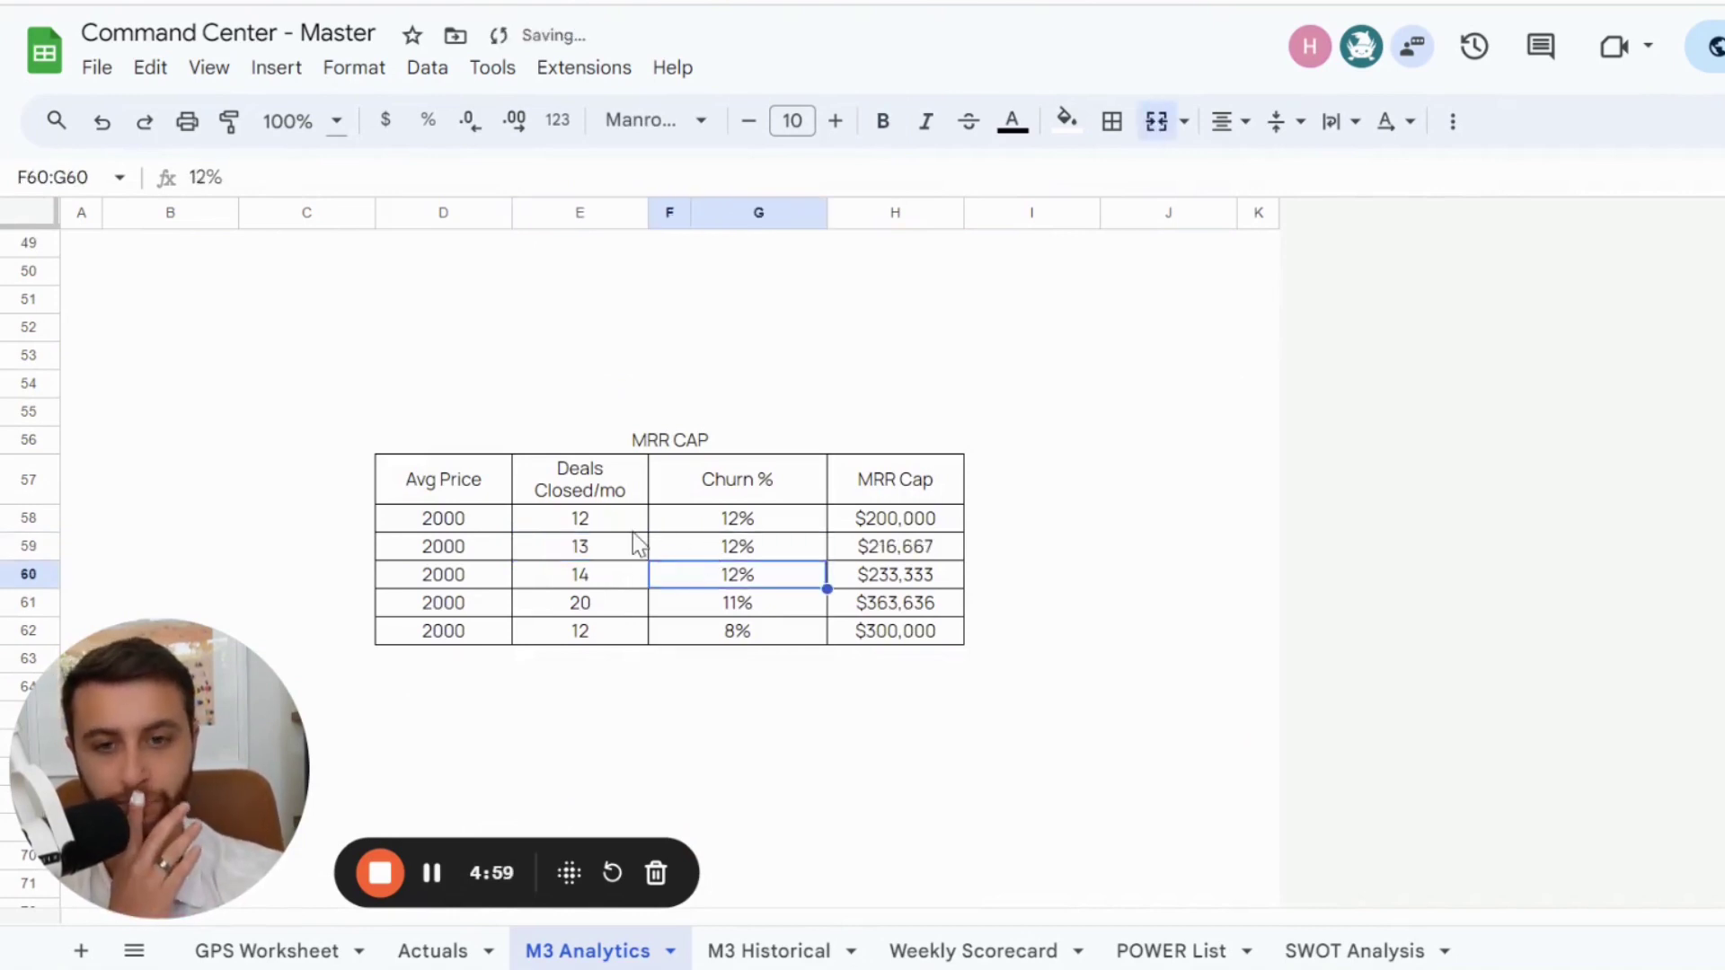
pyautogui.moveTo(632, 539); pyautogui.dragTo(898, 547)
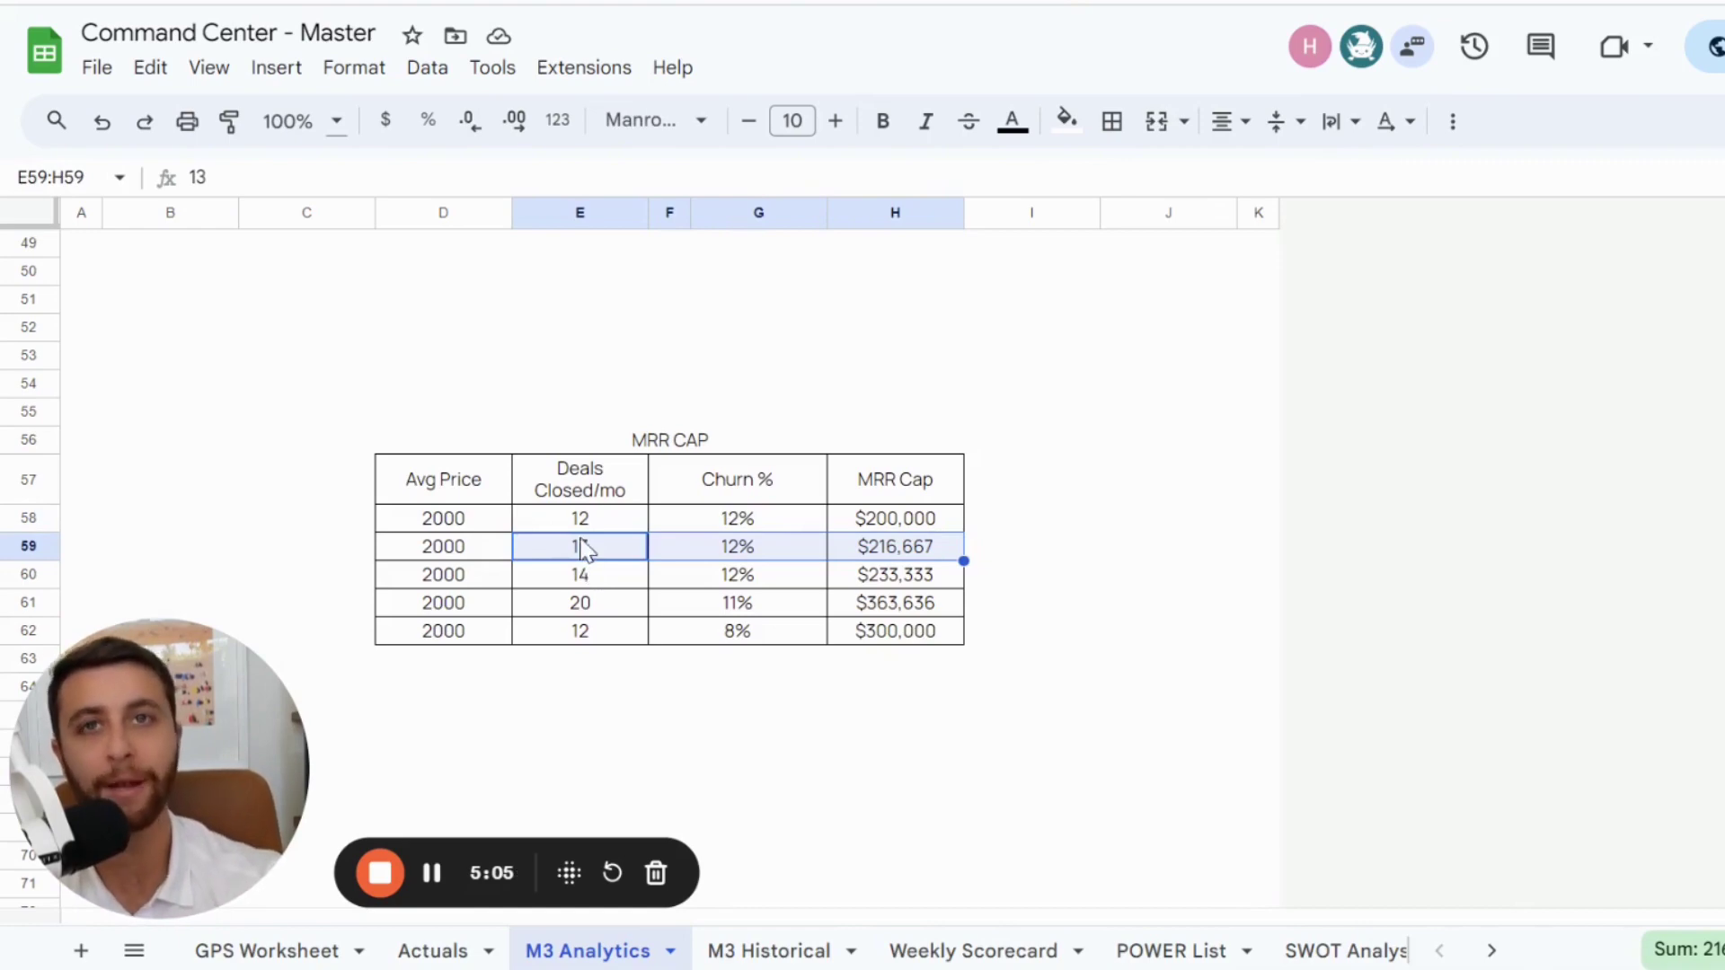
# - Examine the Appointment Setting and Sales & Closing metrics and the formula that calculates Clients/Month from them
pyautogui.scroll(15, 562, 377)
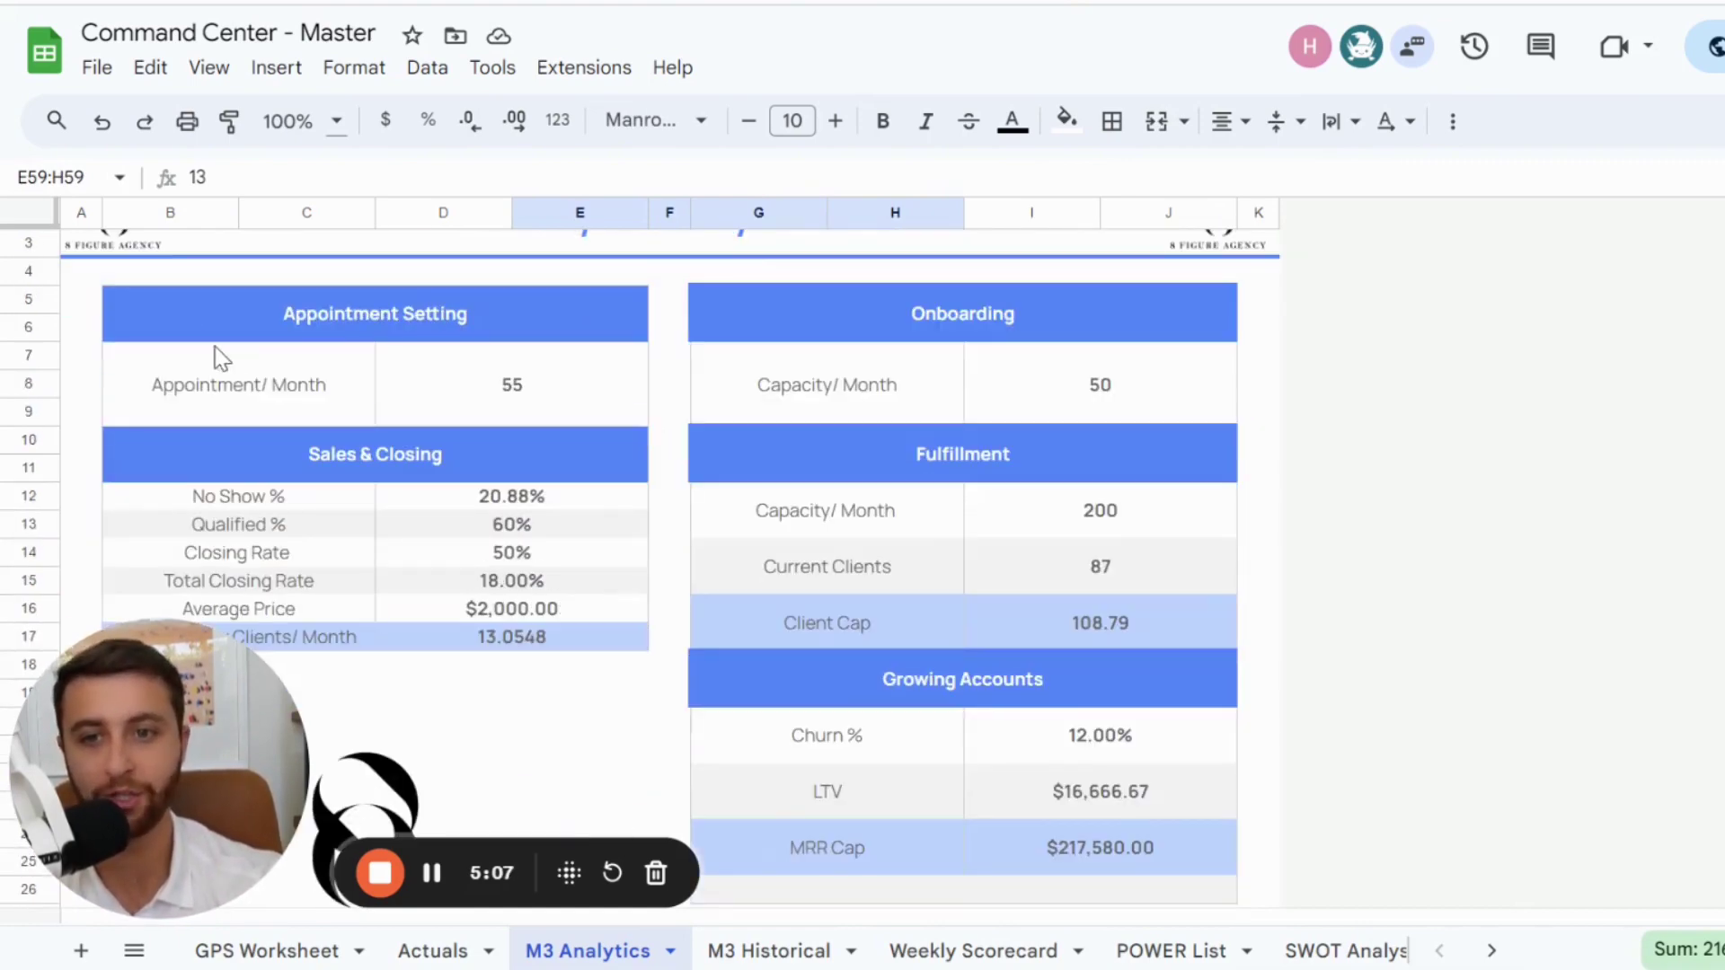
pyautogui.moveTo(215, 354); pyautogui.dragTo(465, 597)
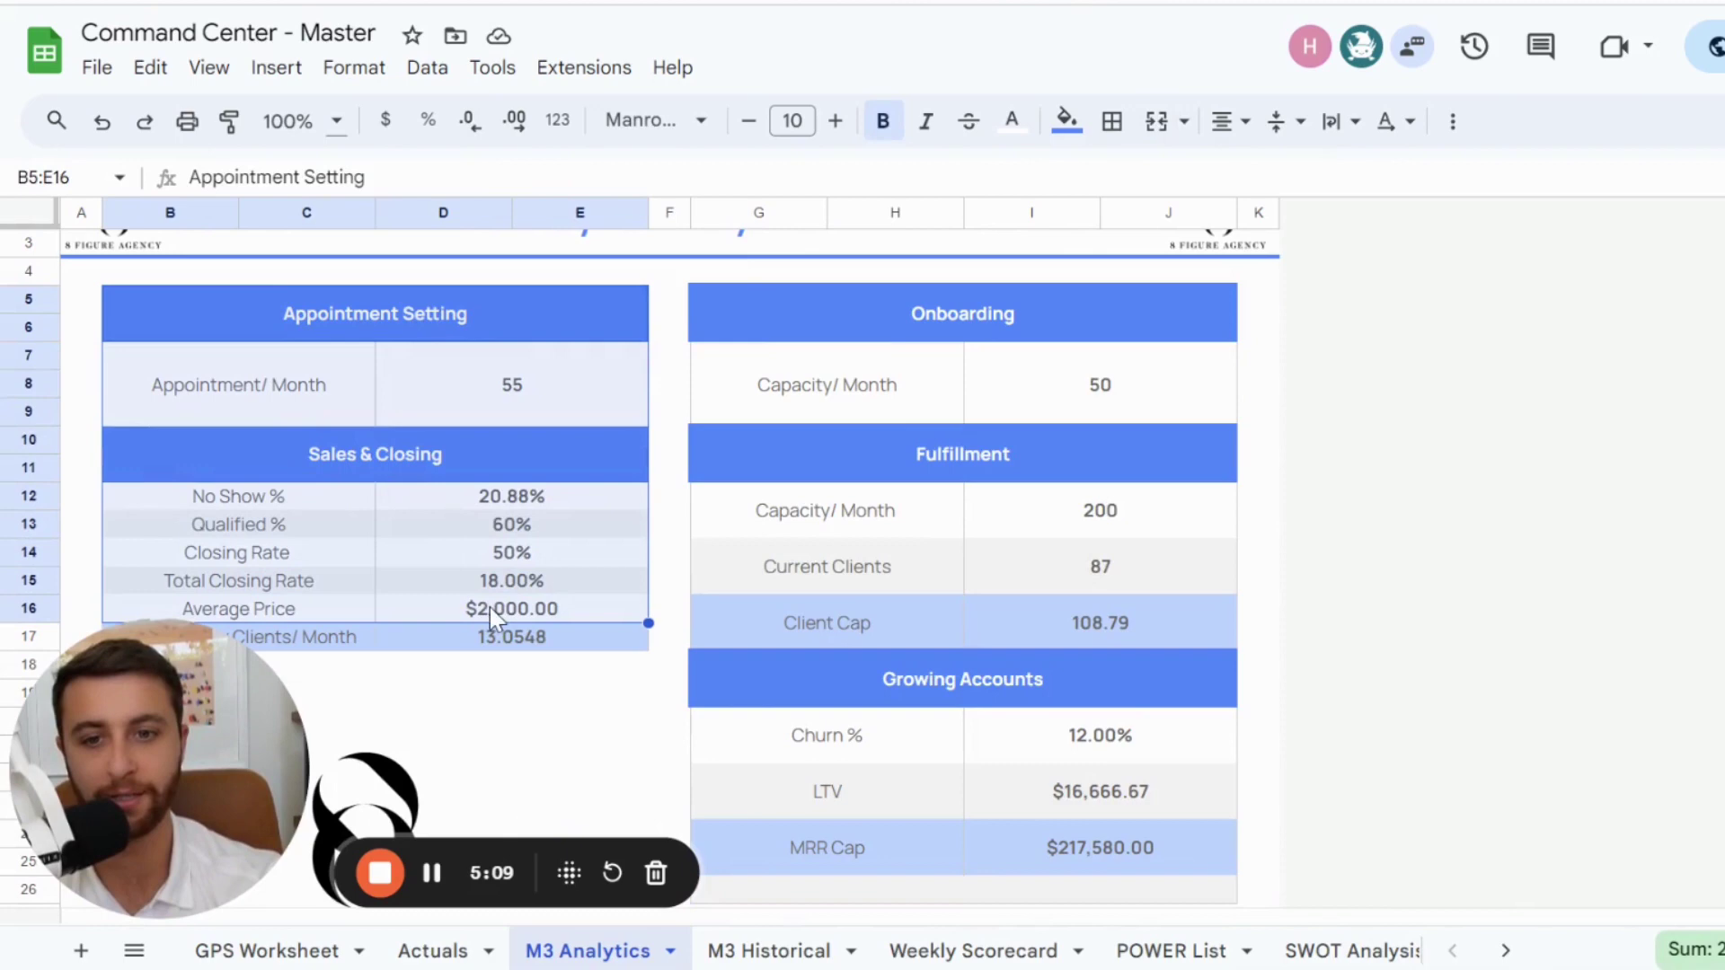
pyautogui.click(491, 634)
pyautogui.doubleClick(491, 634)
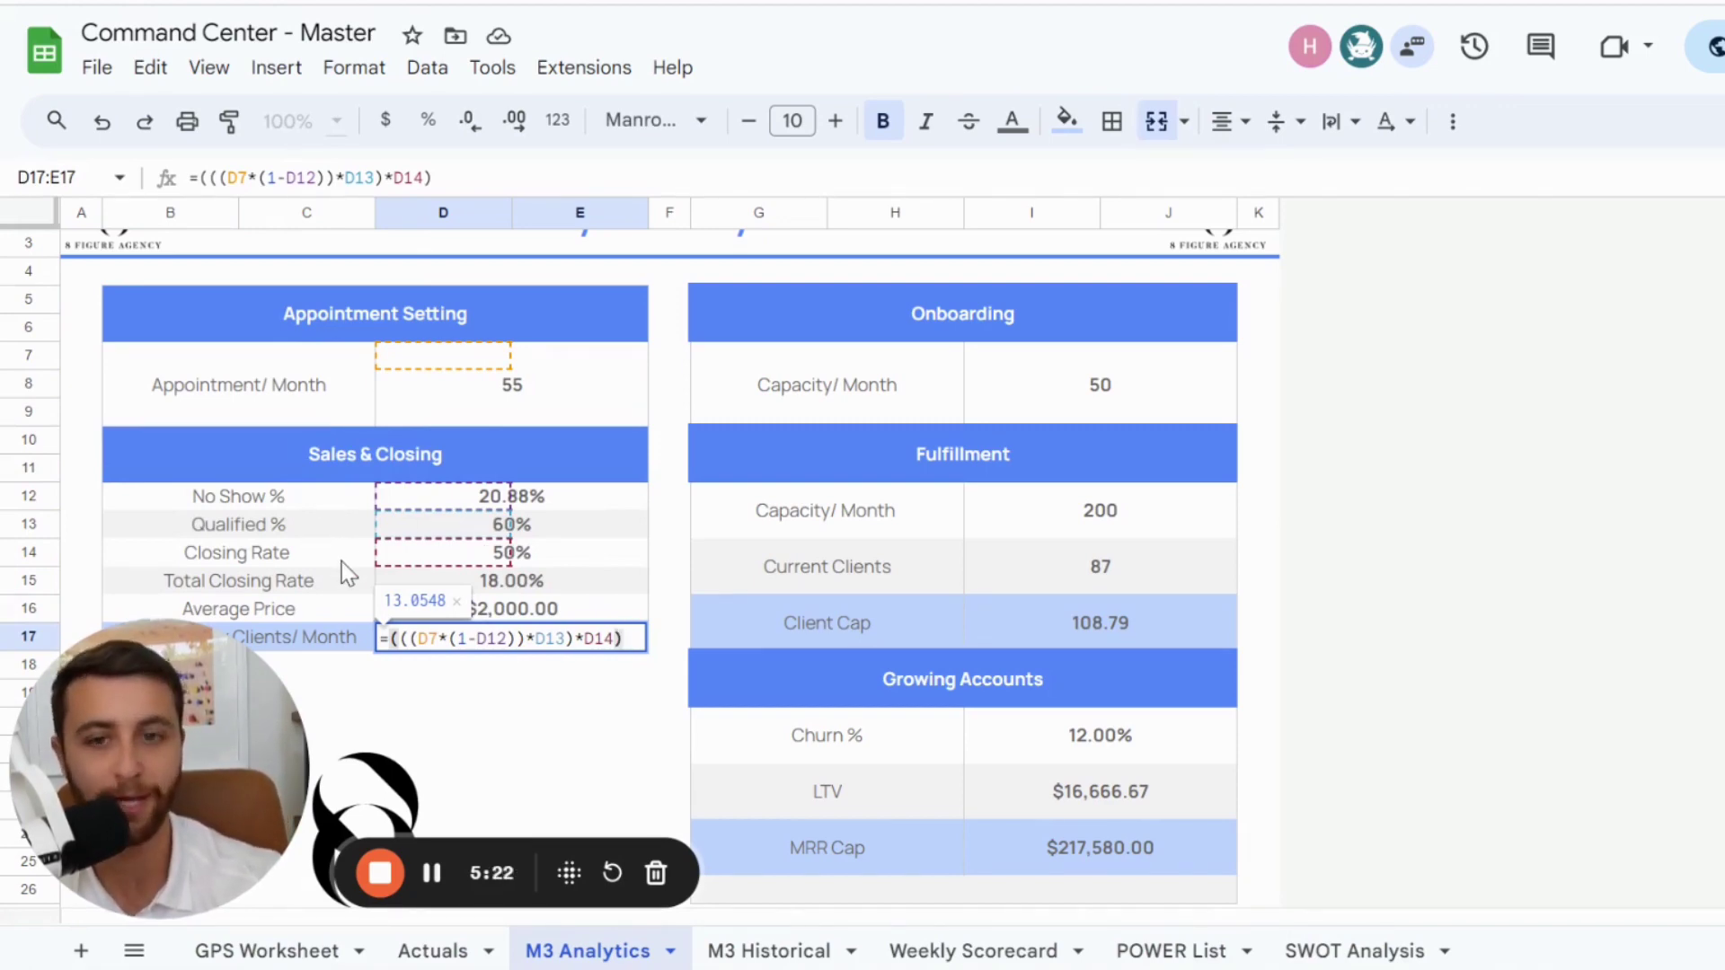
pyautogui.press('Return')
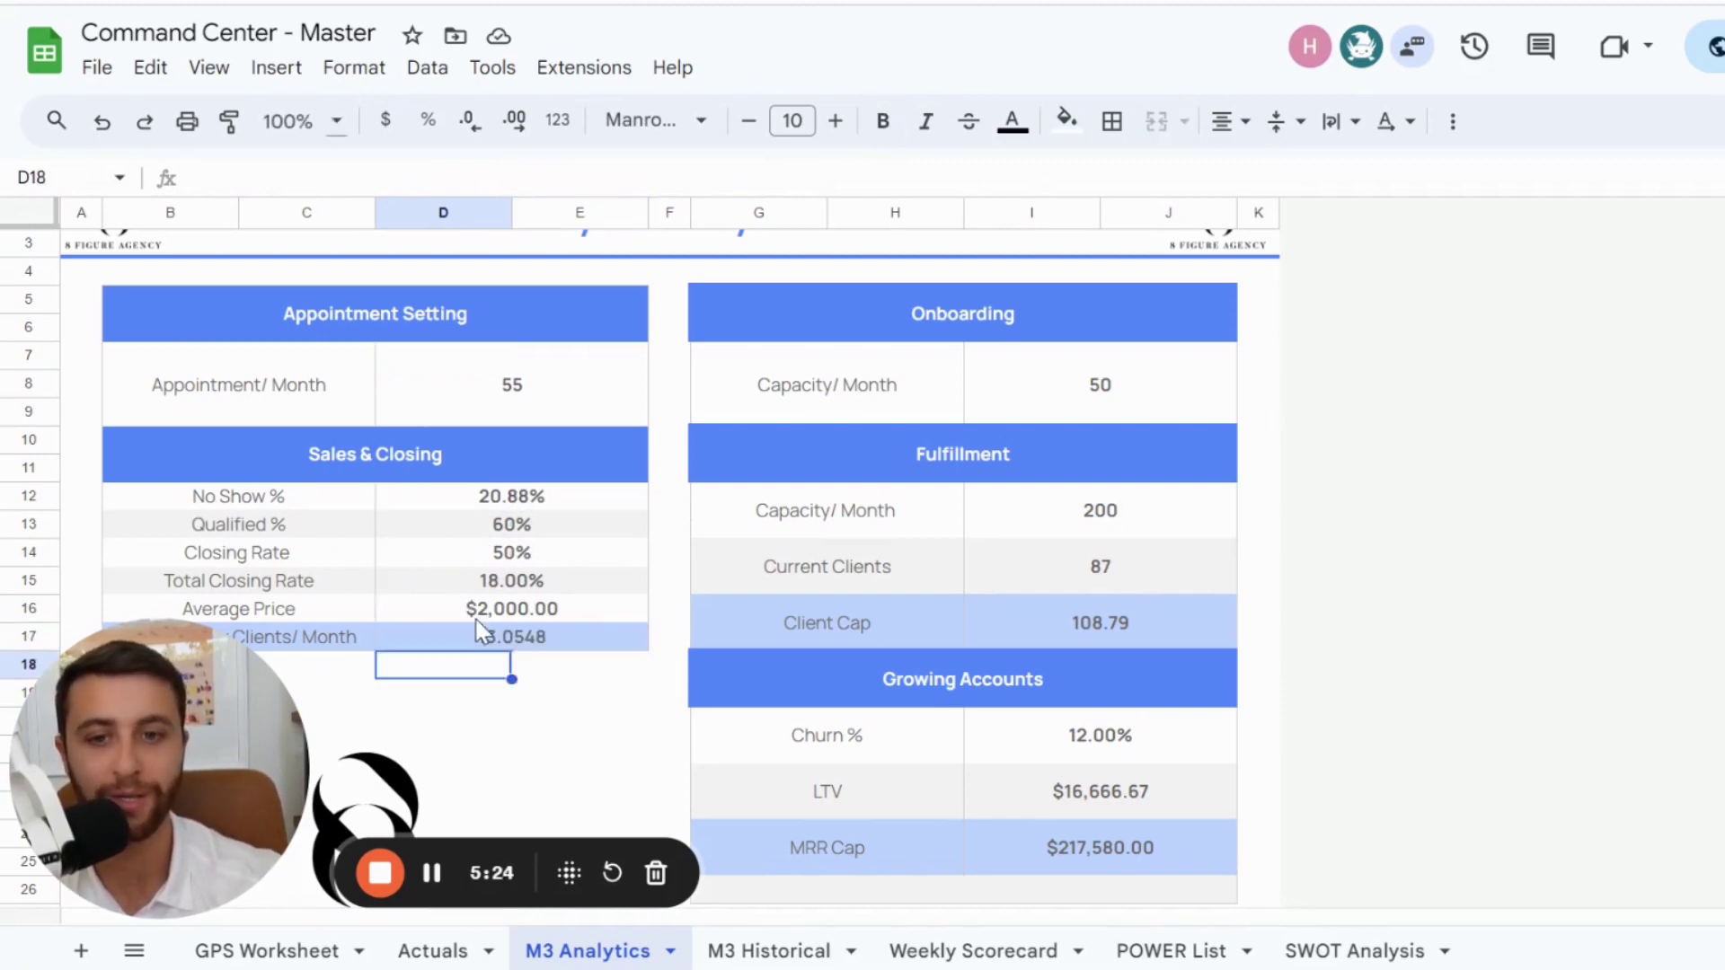
pyautogui.click(480, 634)
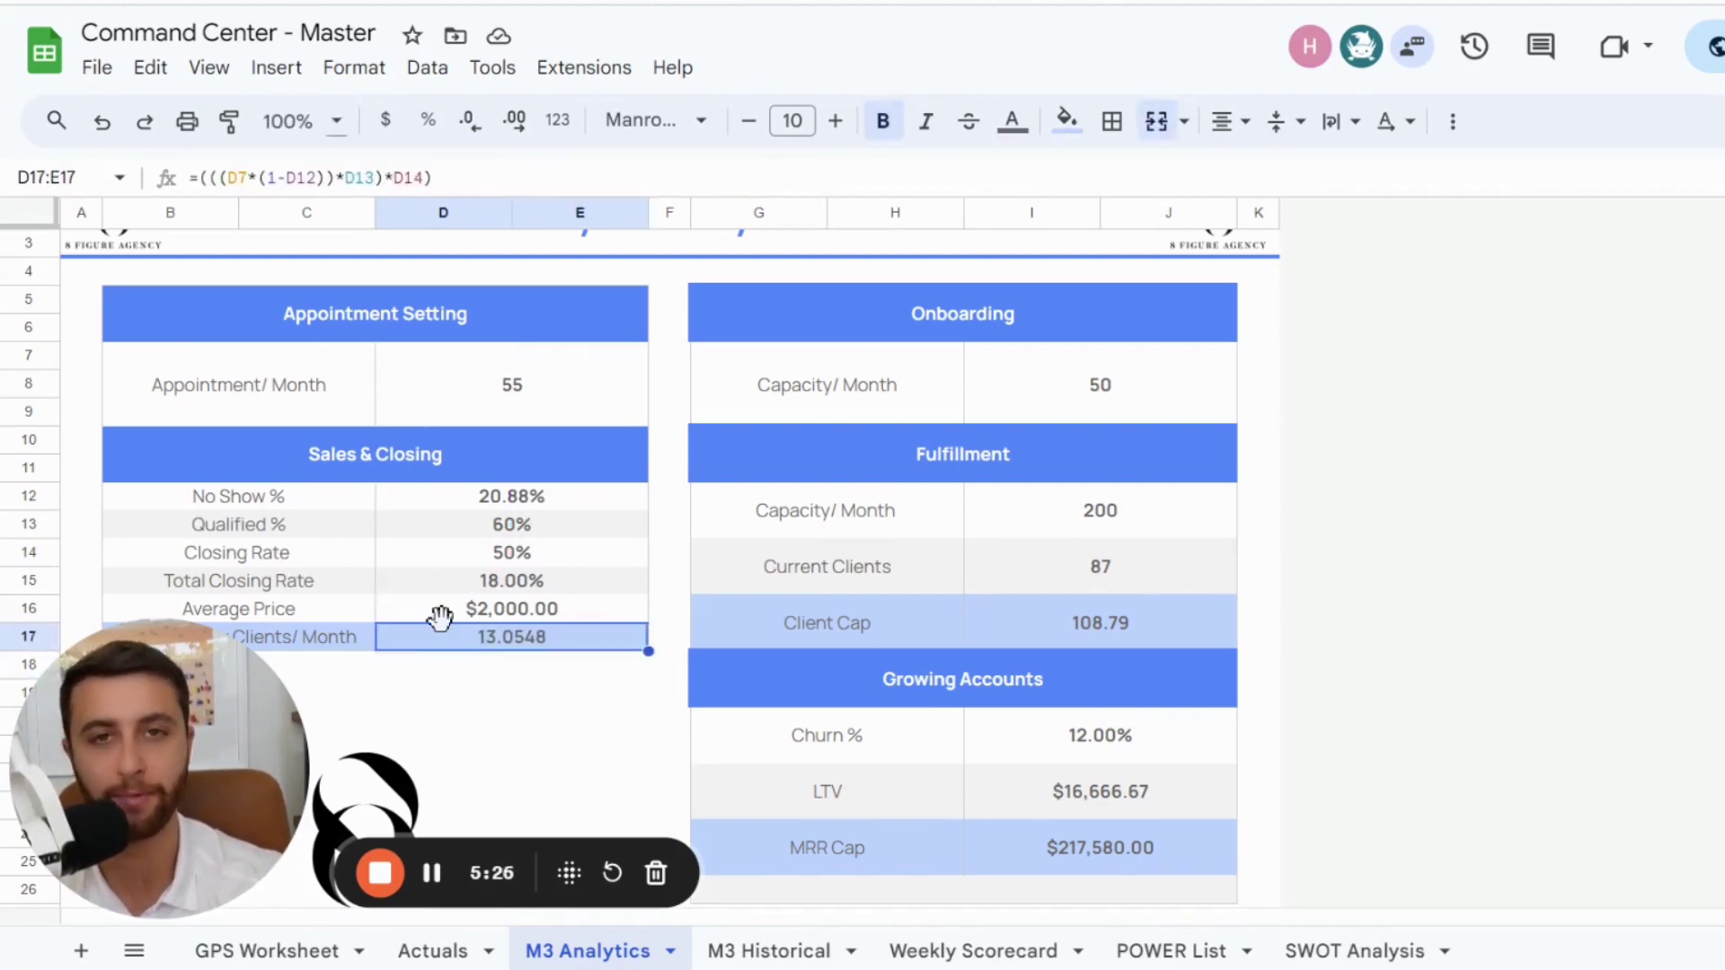
# - Review the MRR CAP table's Deals Closed/mo and Churn % scenarios alongside the No Show % metric under Sales & Closing
pyautogui.scroll(-15, 440, 618)
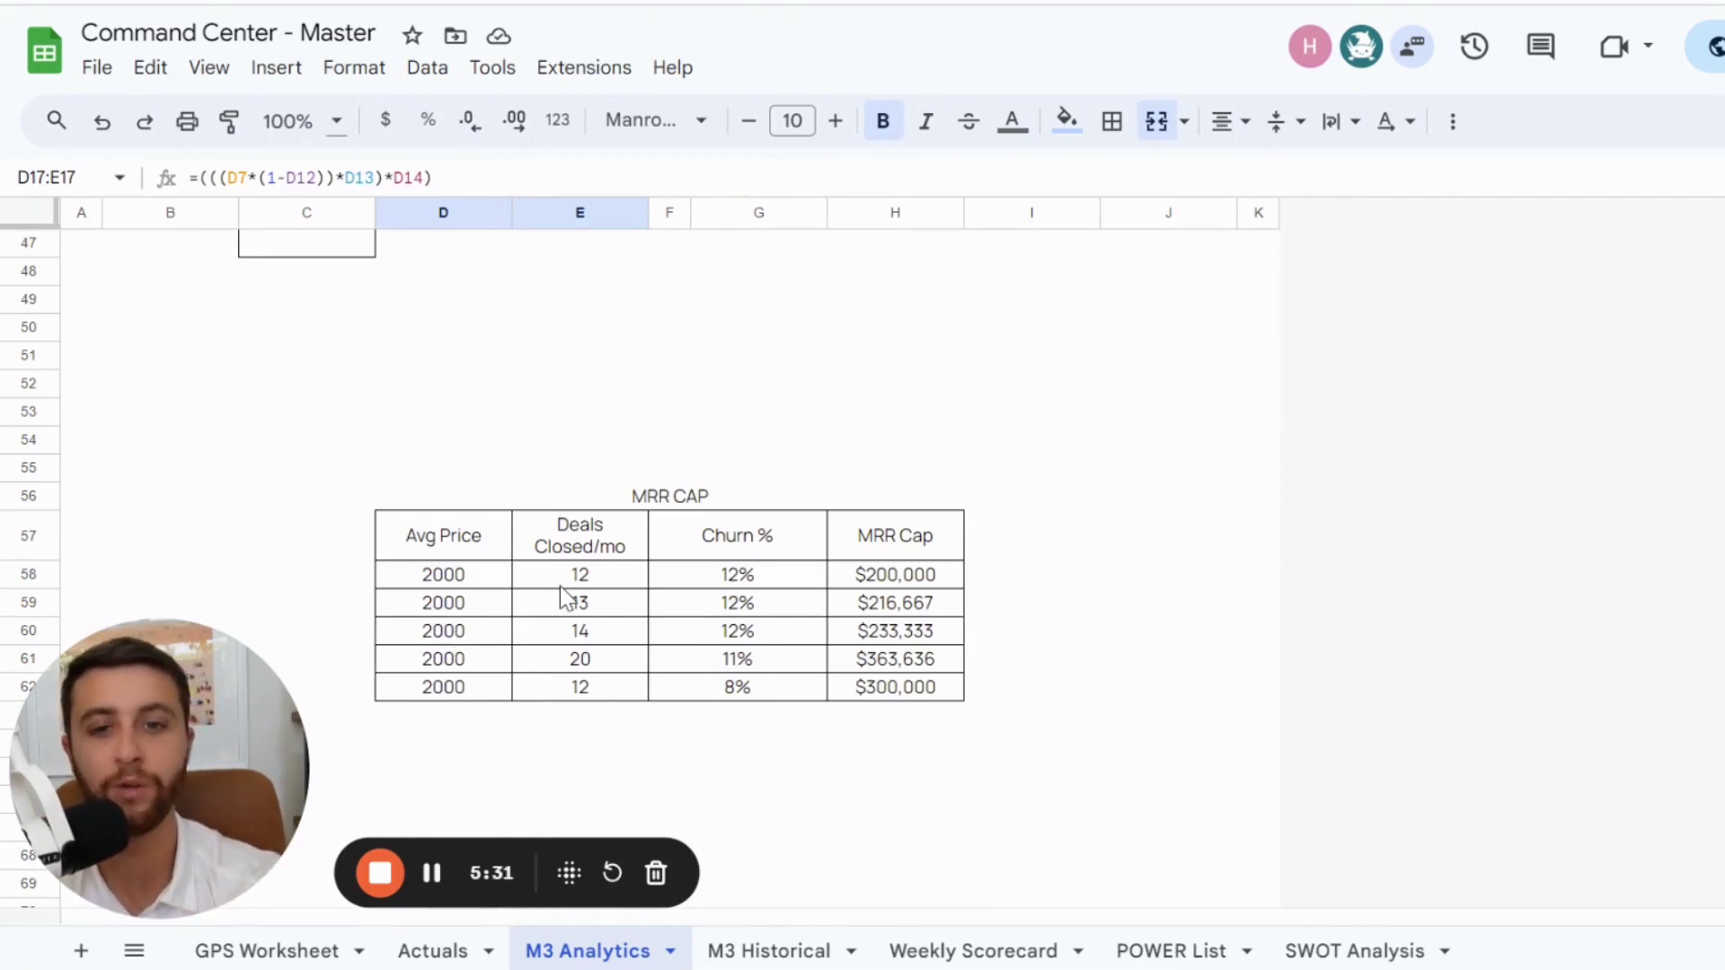
pyautogui.moveTo(575, 584); pyautogui.dragTo(579, 693)
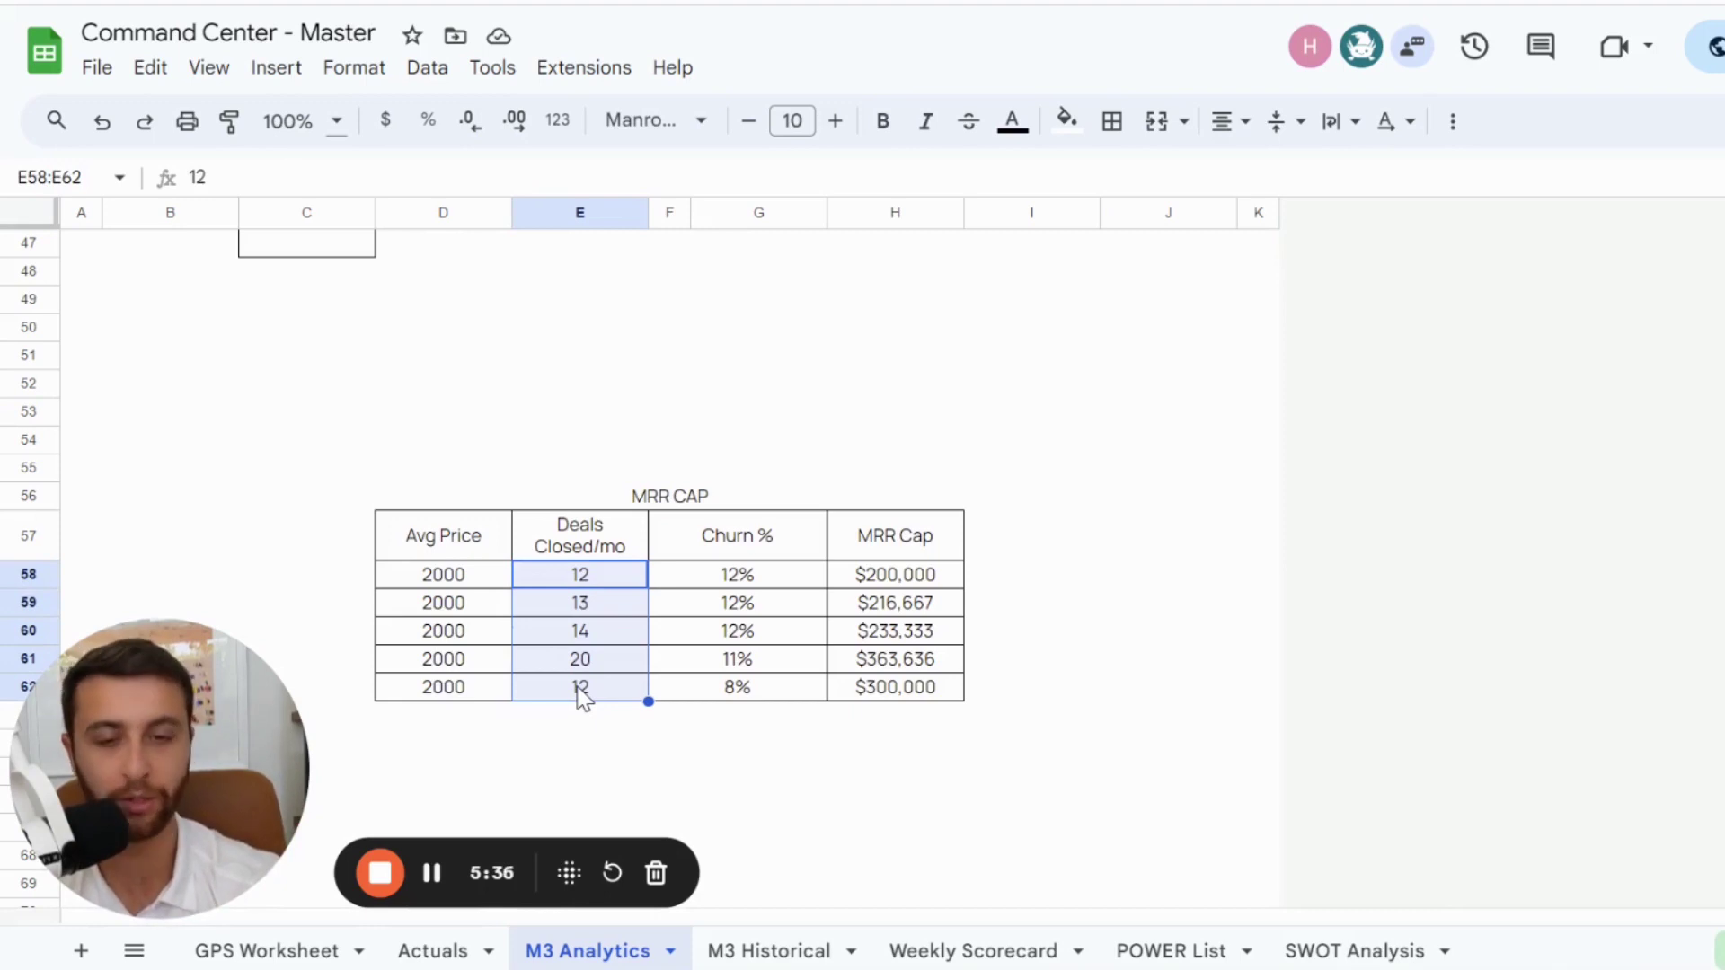
pyautogui.scroll(15, 578, 690)
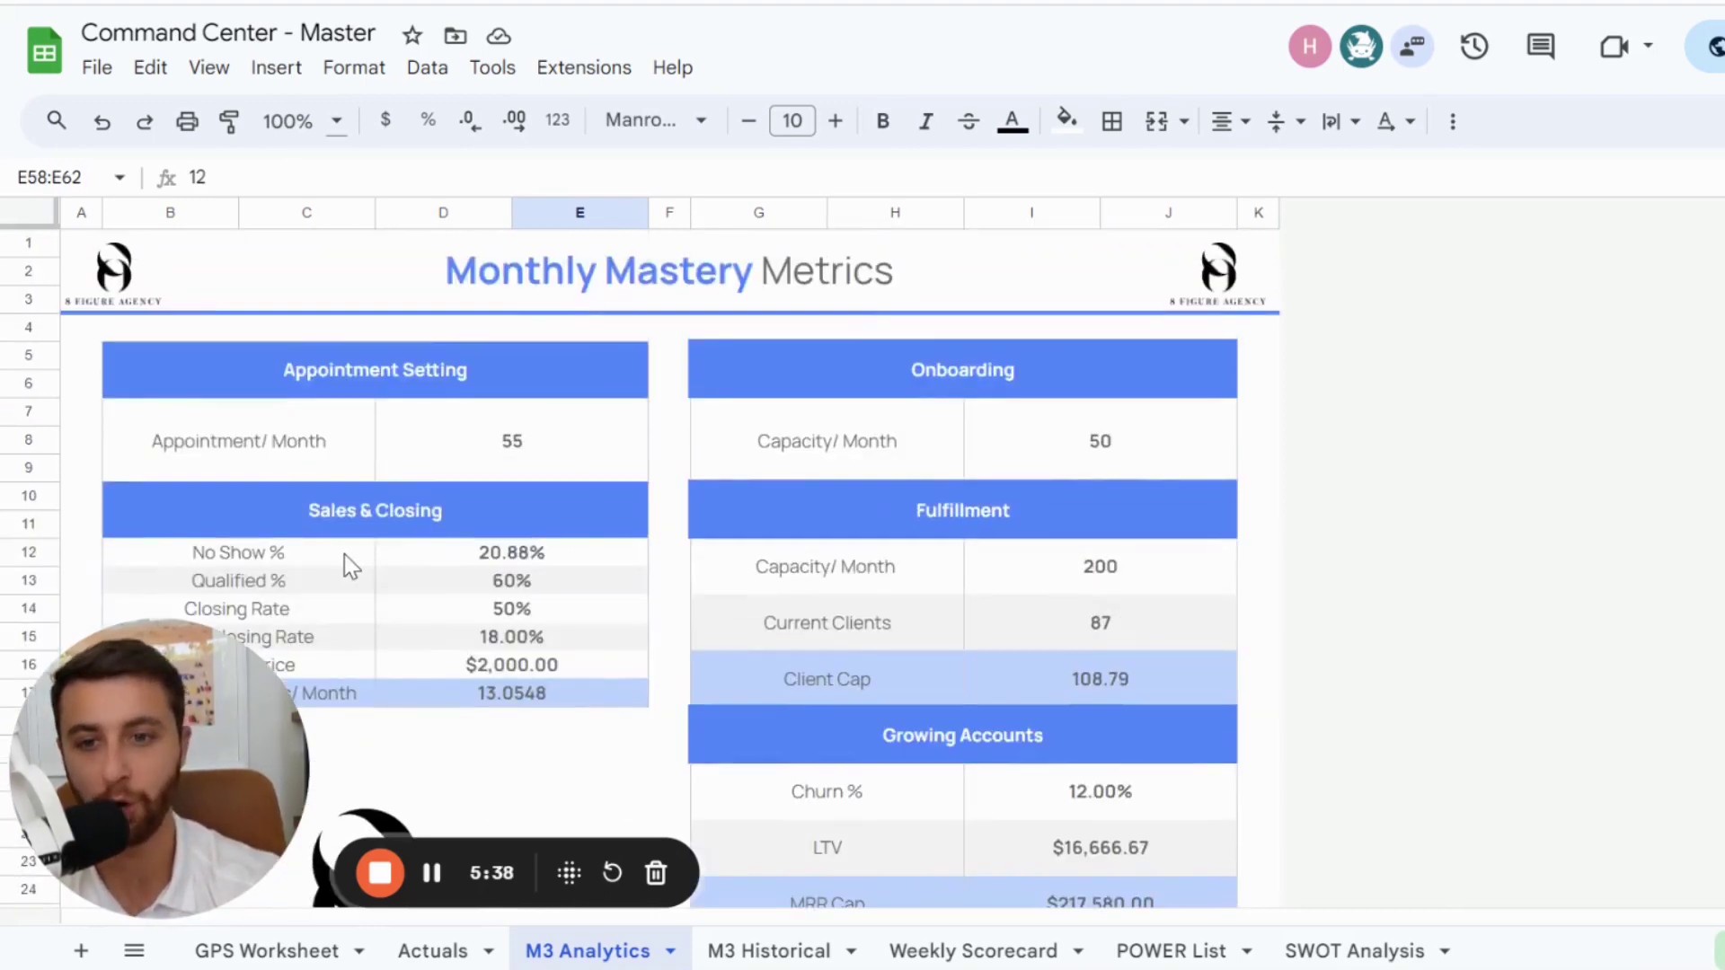
pyautogui.click(343, 553)
pyautogui.scroll(-19, 451, 563)
pyautogui.scroll(2, 451, 562)
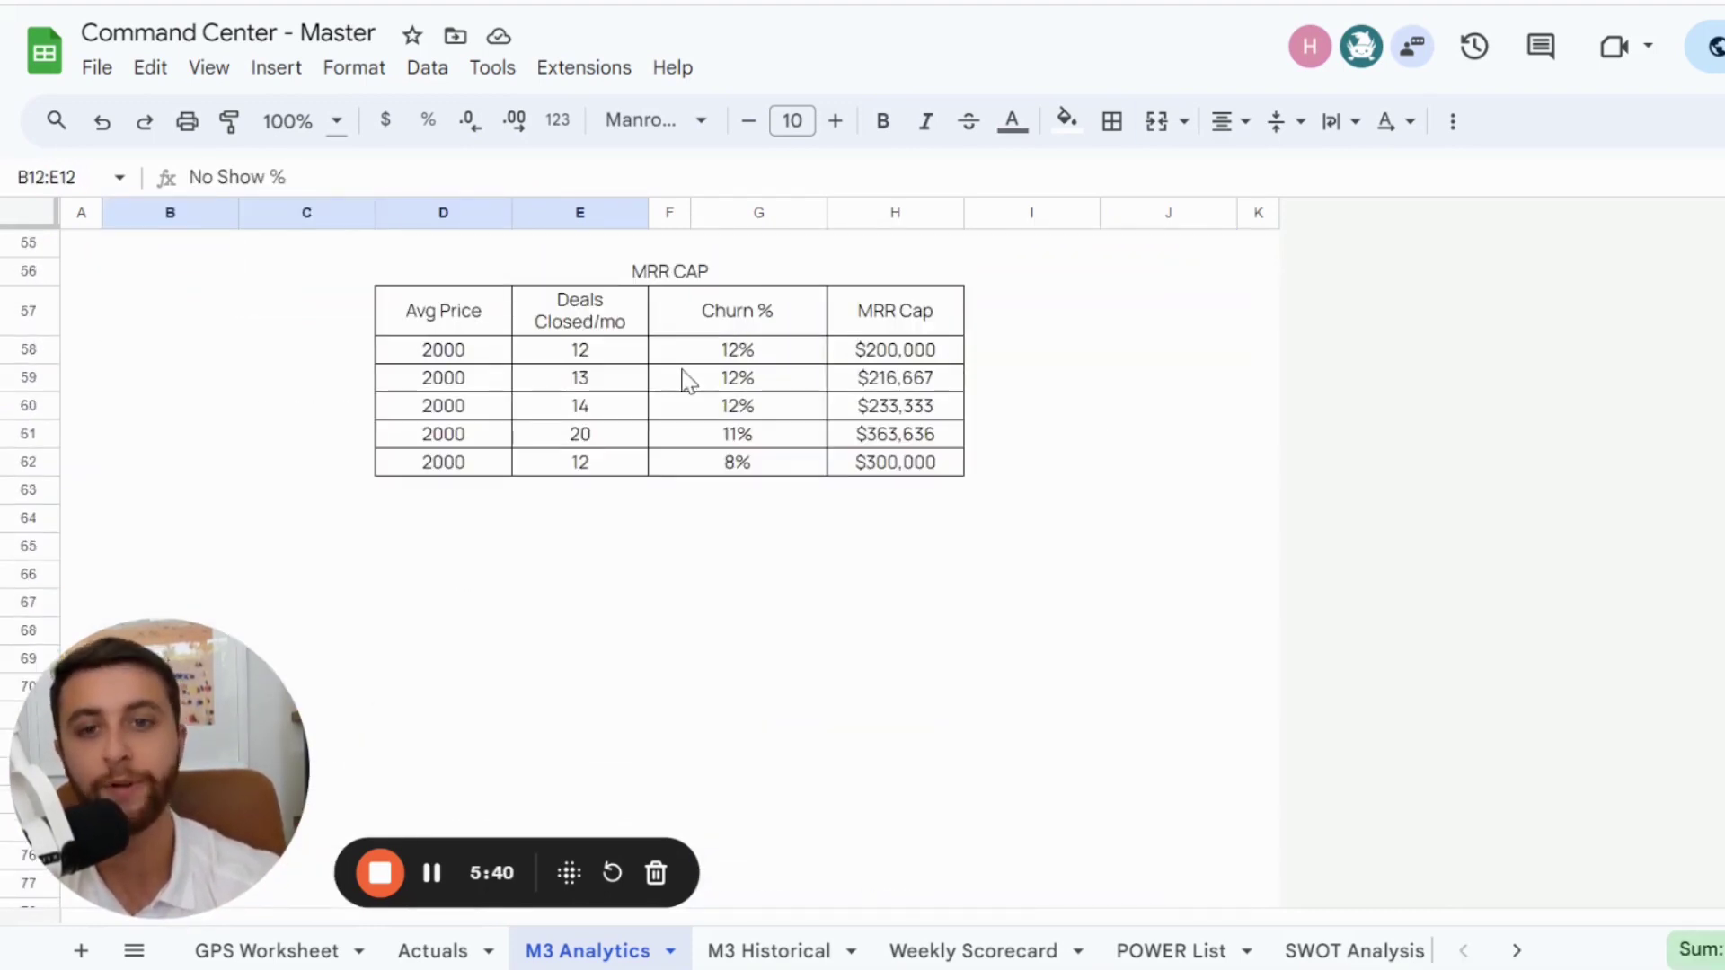
pyautogui.moveTo(720, 352); pyautogui.dragTo(716, 474)
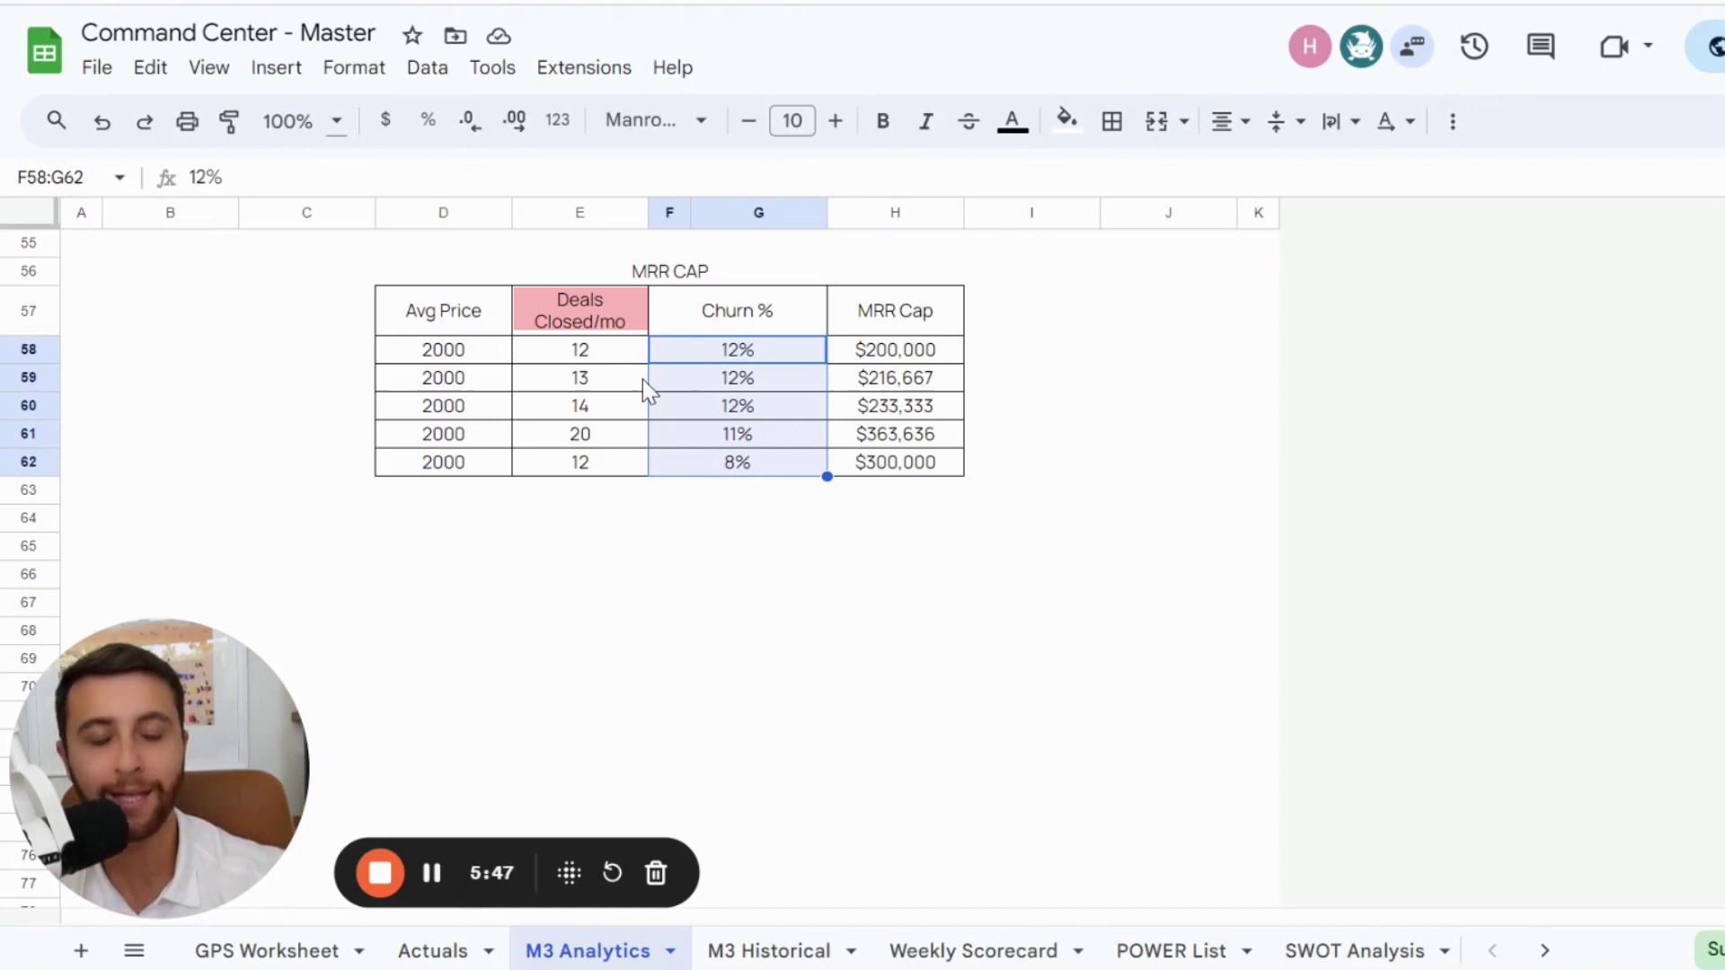
# - Compare the MRR CAP table's scenarios for 13 and 14 deals closed per month with the first scenario's MRR Cap
pyautogui.click(590, 387)
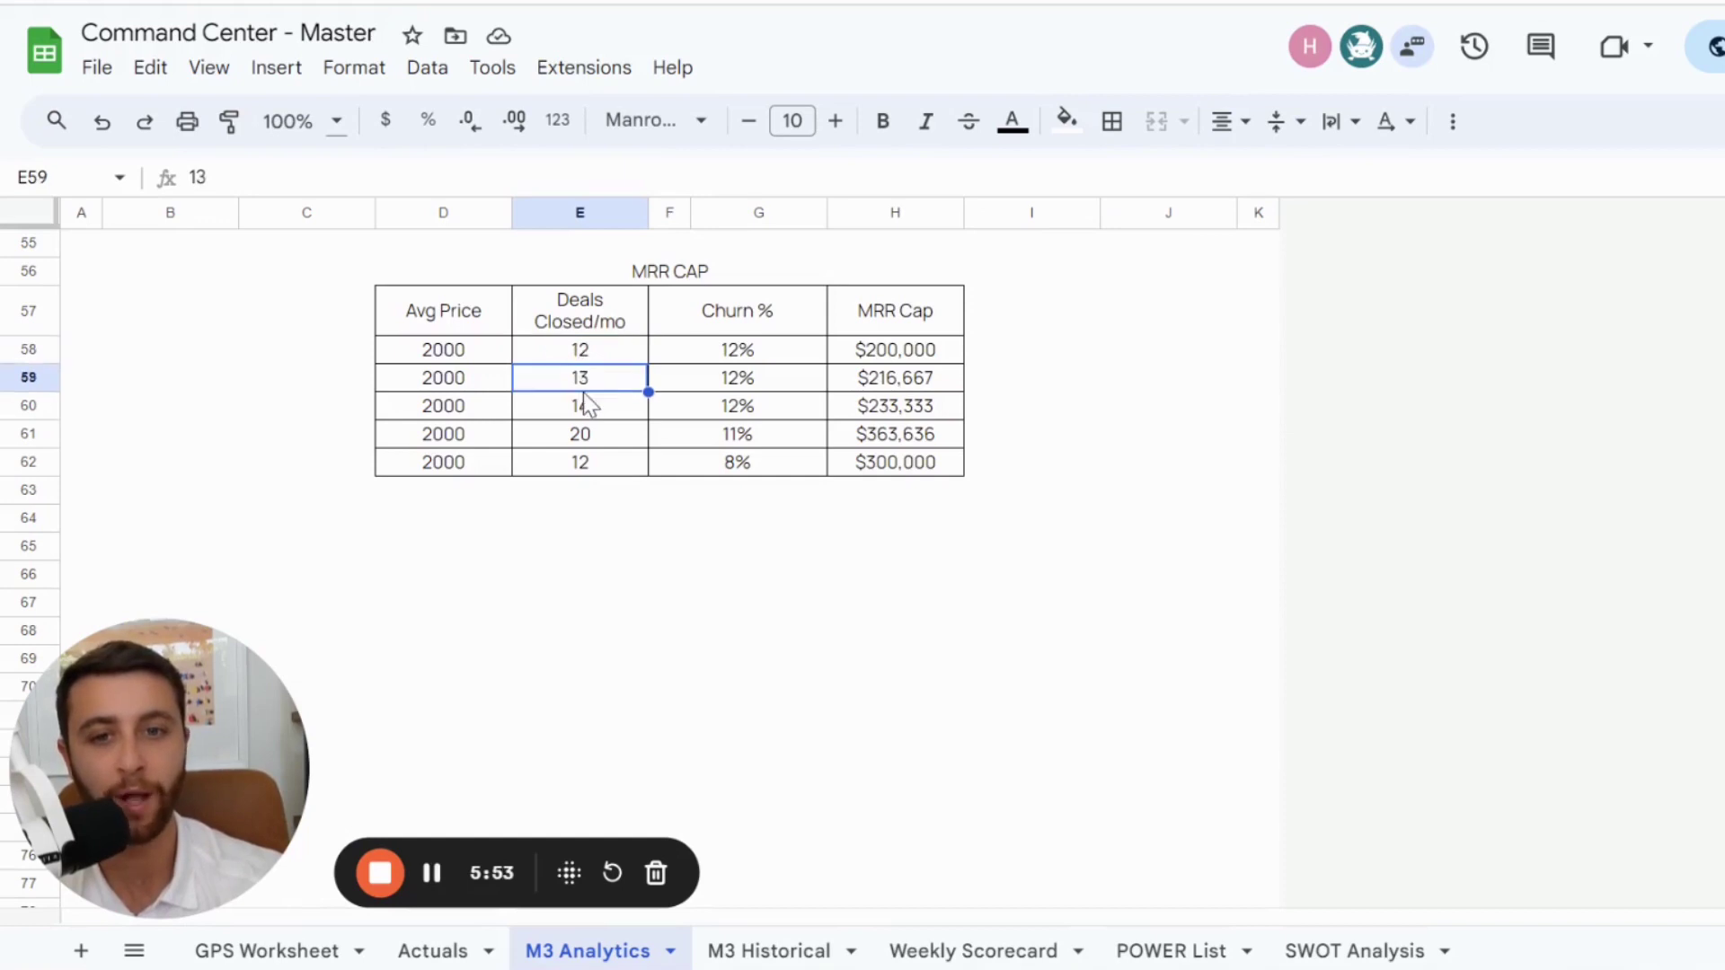
pyautogui.click(585, 402)
pyautogui.moveTo(504, 400); pyautogui.dragTo(883, 413)
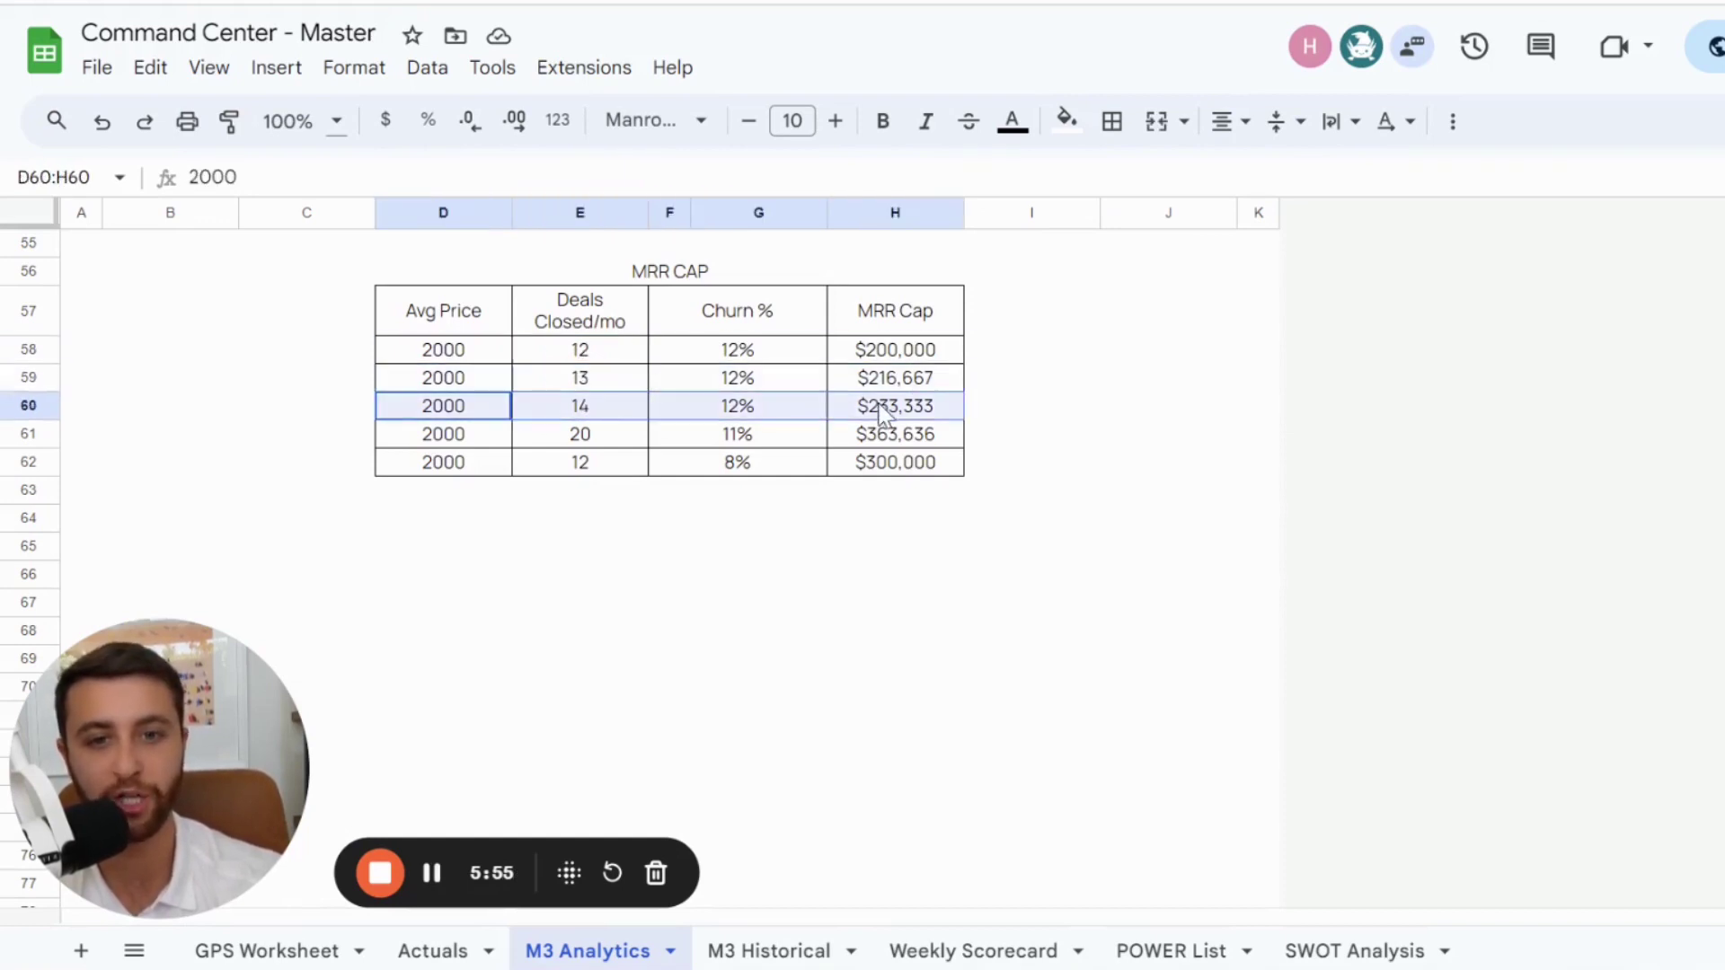
pyautogui.click(588, 406)
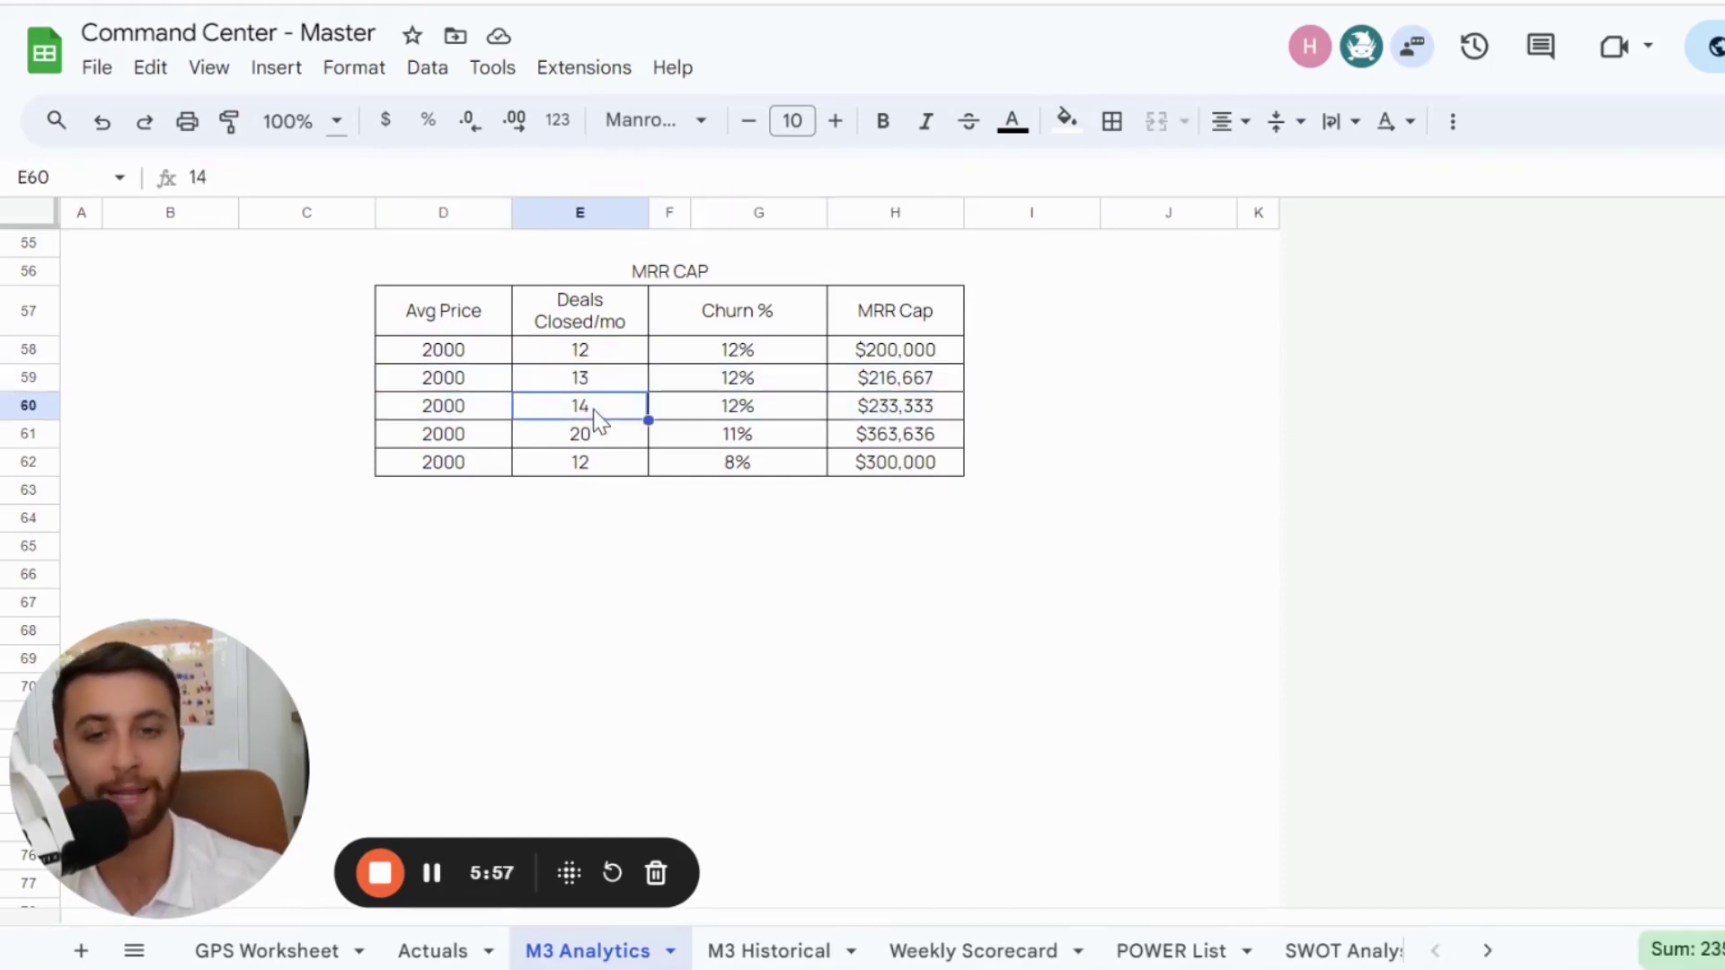
pyautogui.click(921, 357)
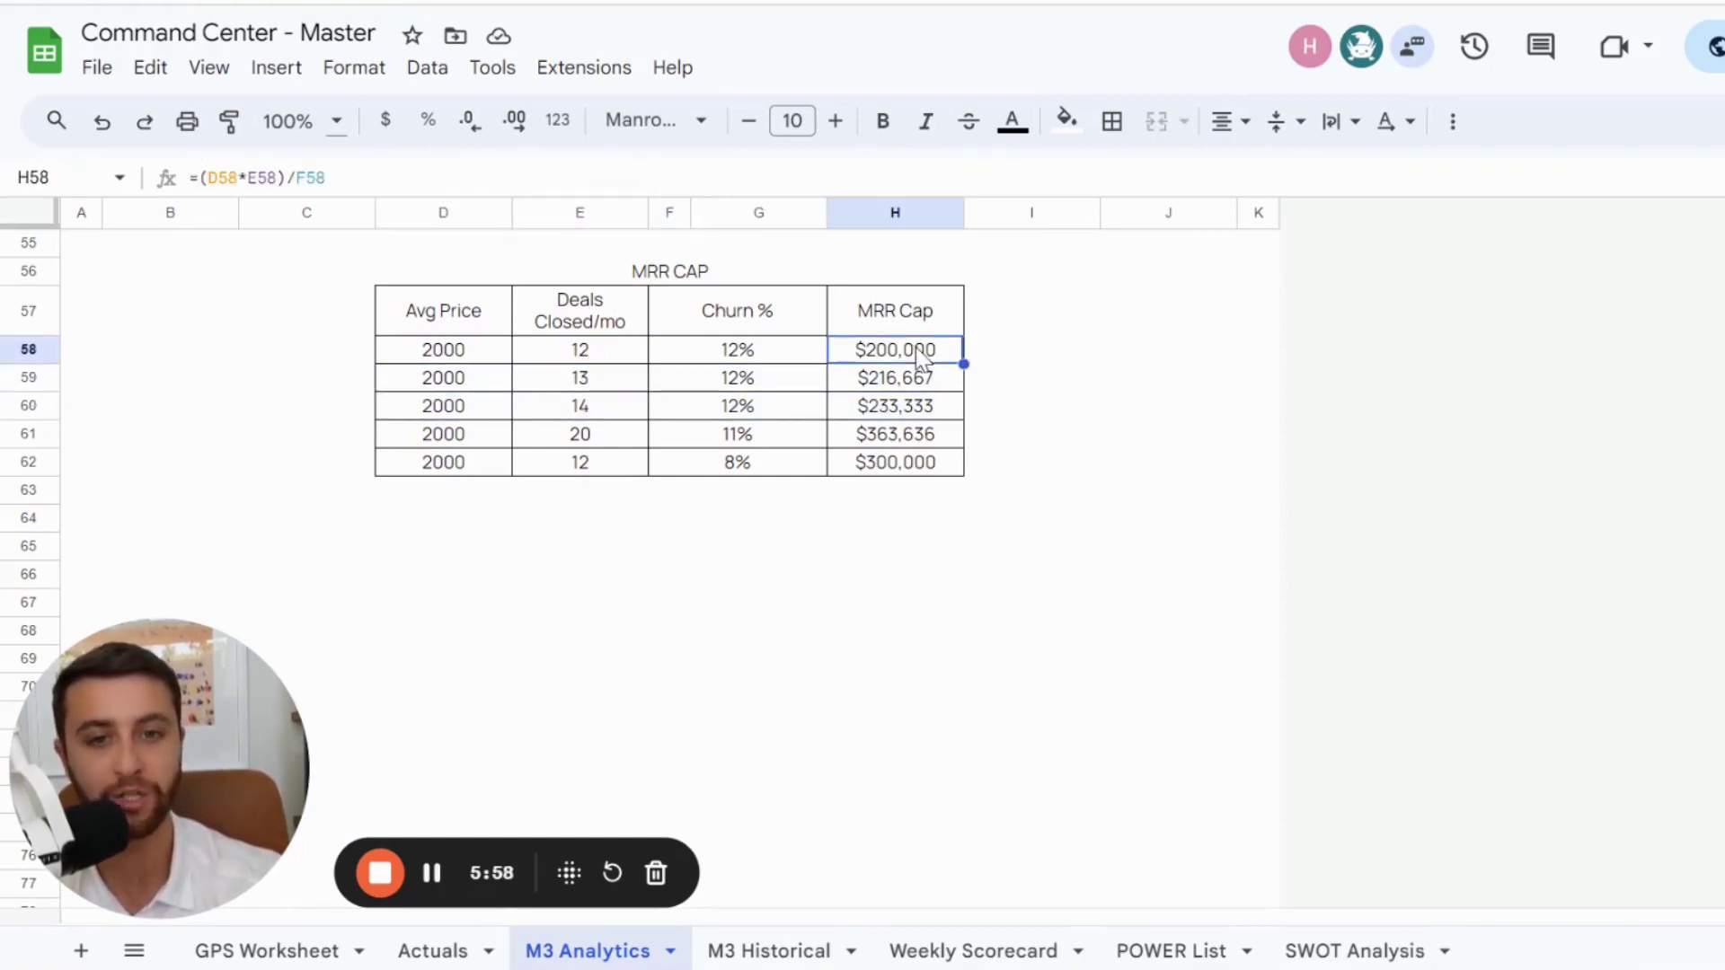
pyautogui.click(892, 412)
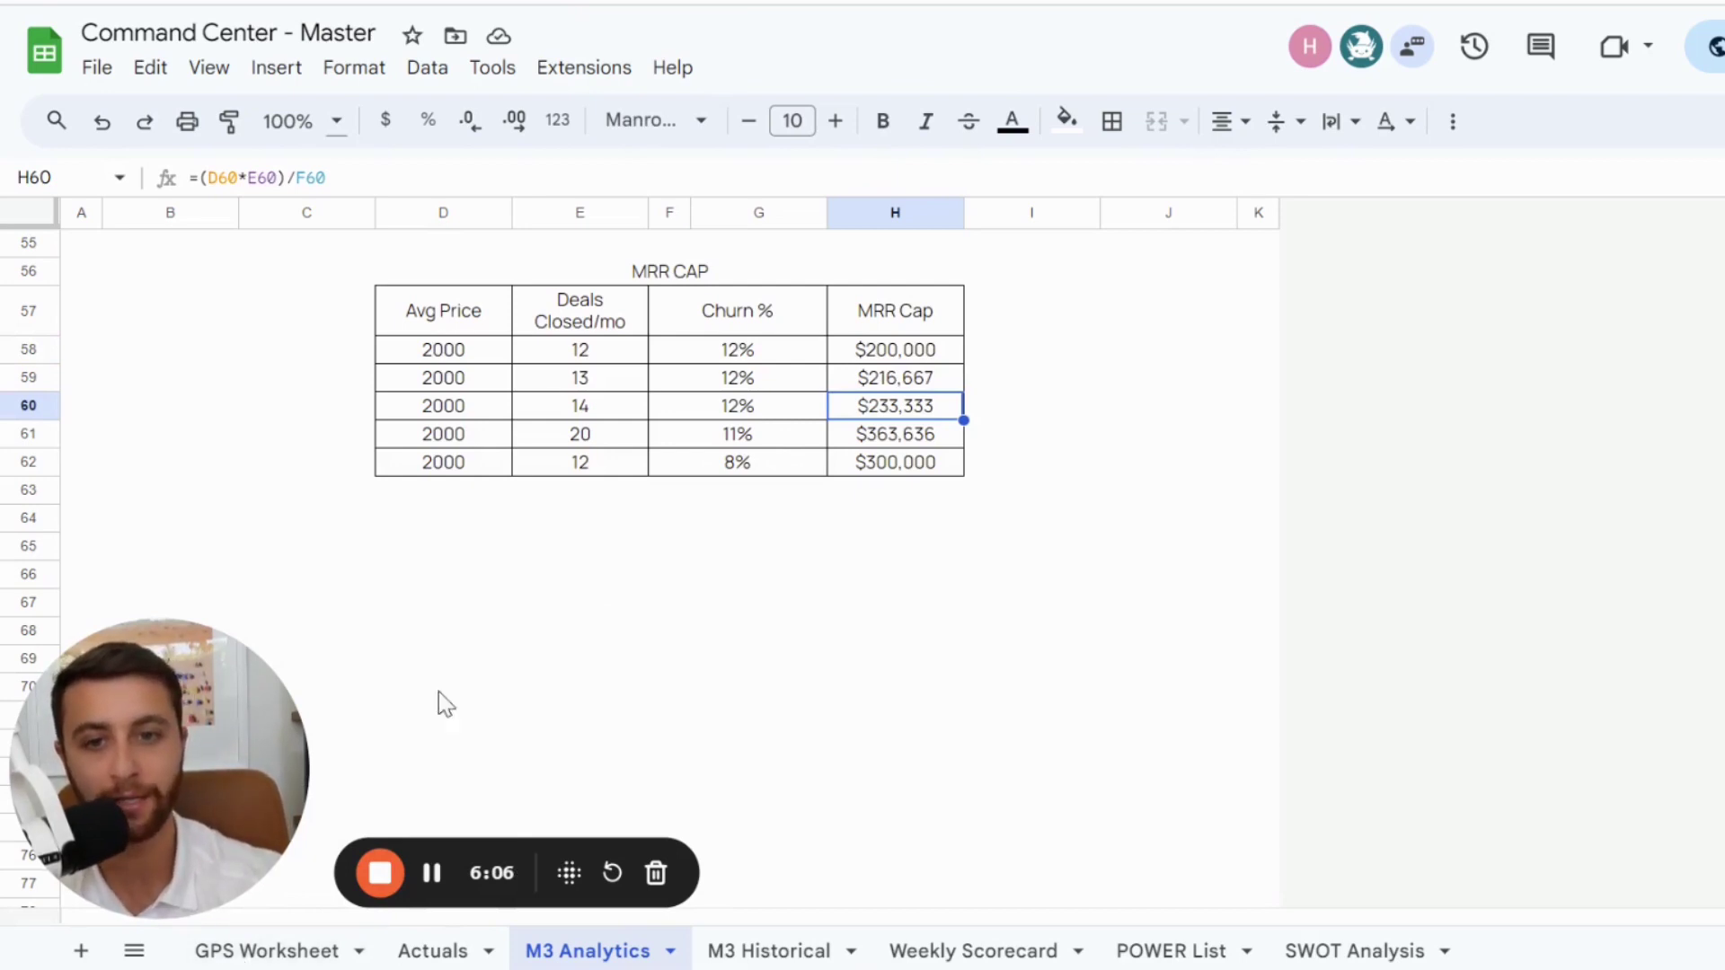
# - Review the Appointment/Month metric and the No Show %, Qualified % and Closing Rate values under Sales & Closing
pyautogui.scroll(15, 527, 639)
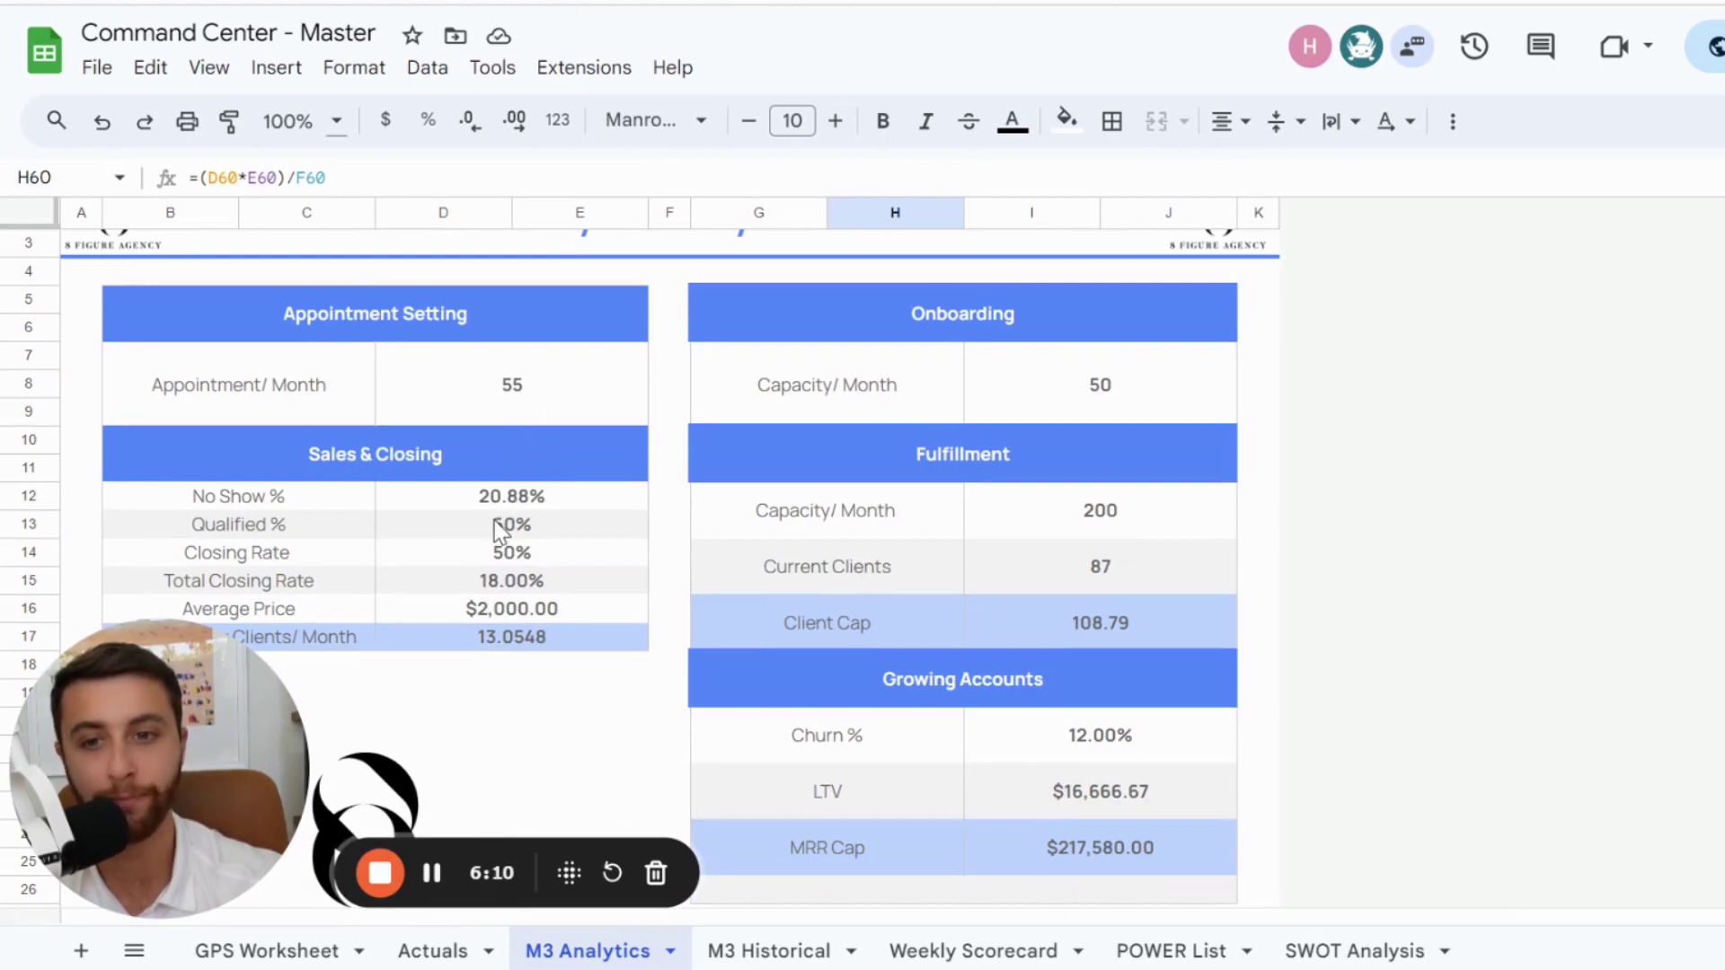
pyautogui.click(514, 397)
pyautogui.click(516, 560)
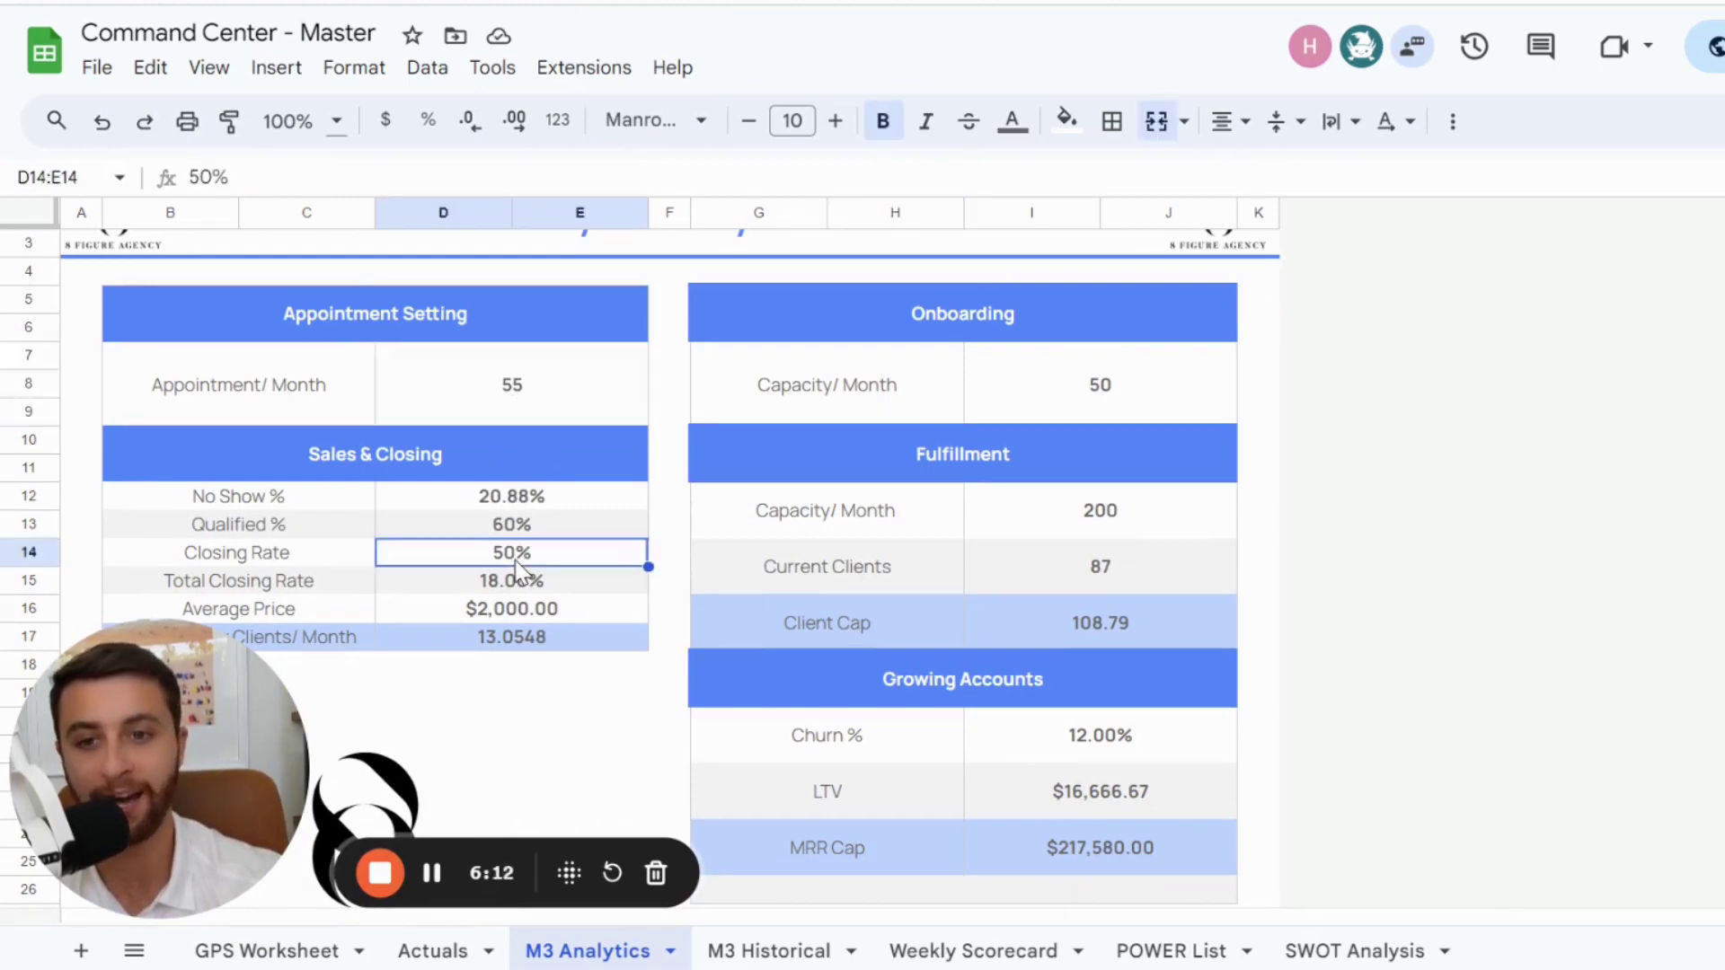
pyautogui.moveTo(512, 496); pyautogui.dragTo(327, 508)
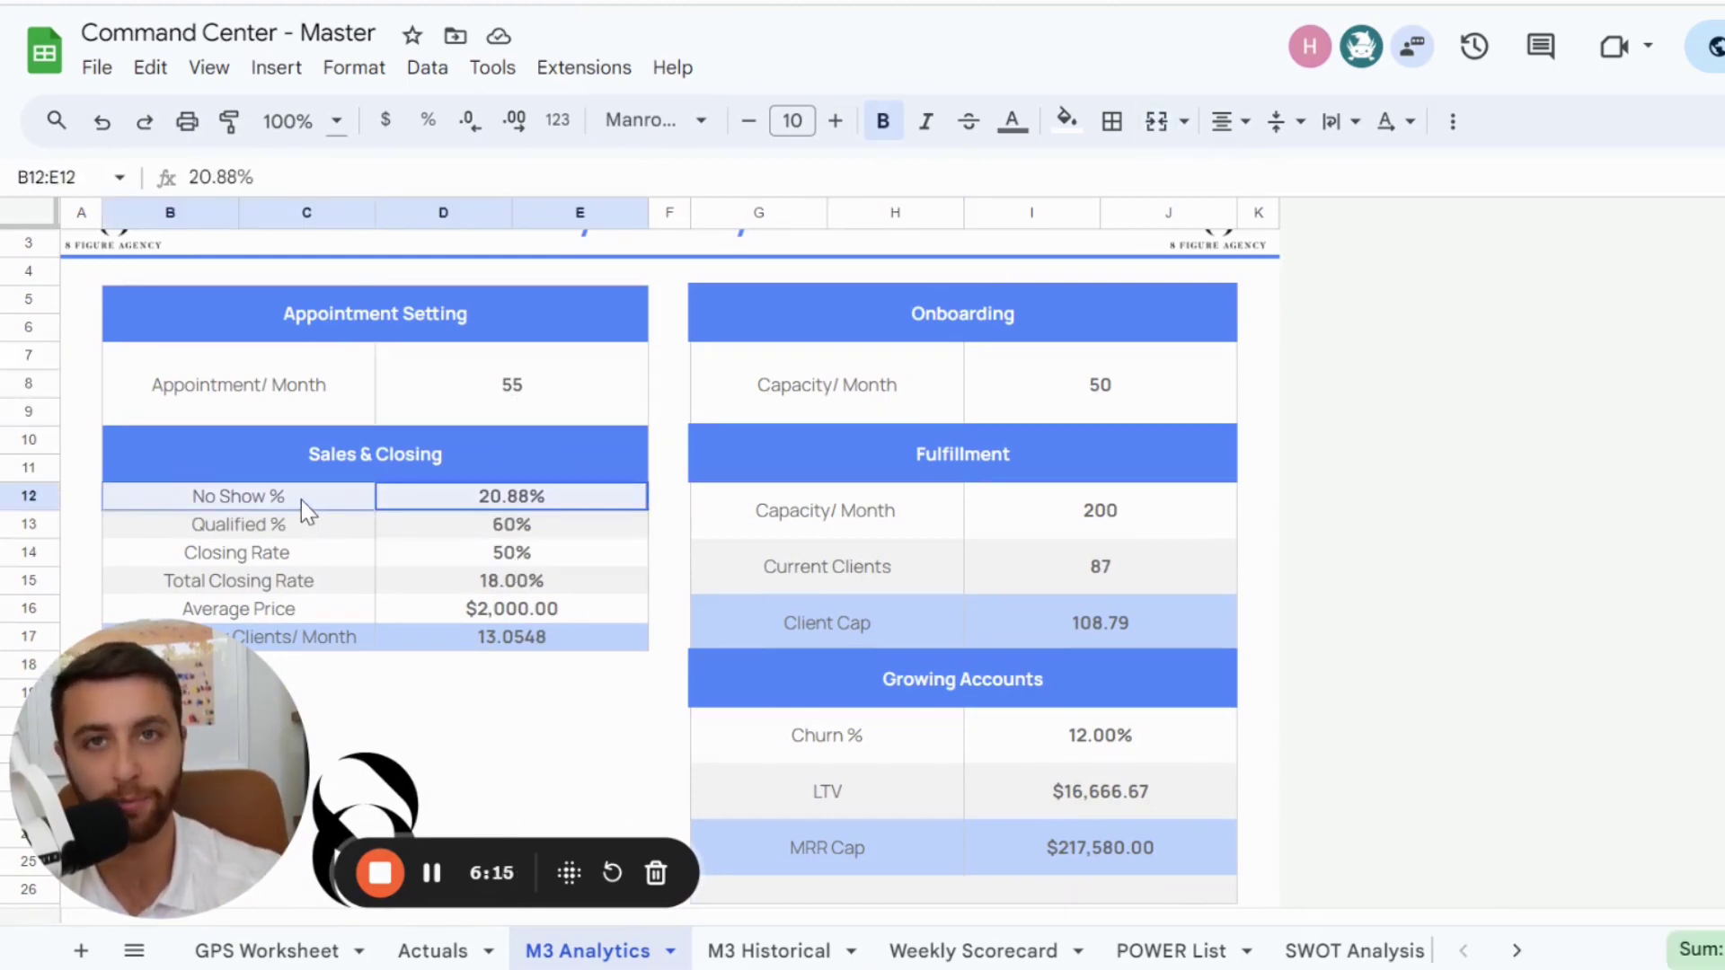
pyautogui.moveTo(277, 527); pyautogui.dragTo(474, 550)
pyautogui.click(476, 554)
# - Try 57 and 59 as the Appointment/Month value under Appointment Setting and check the resulting Clients/Month
pyautogui.click(543, 419)
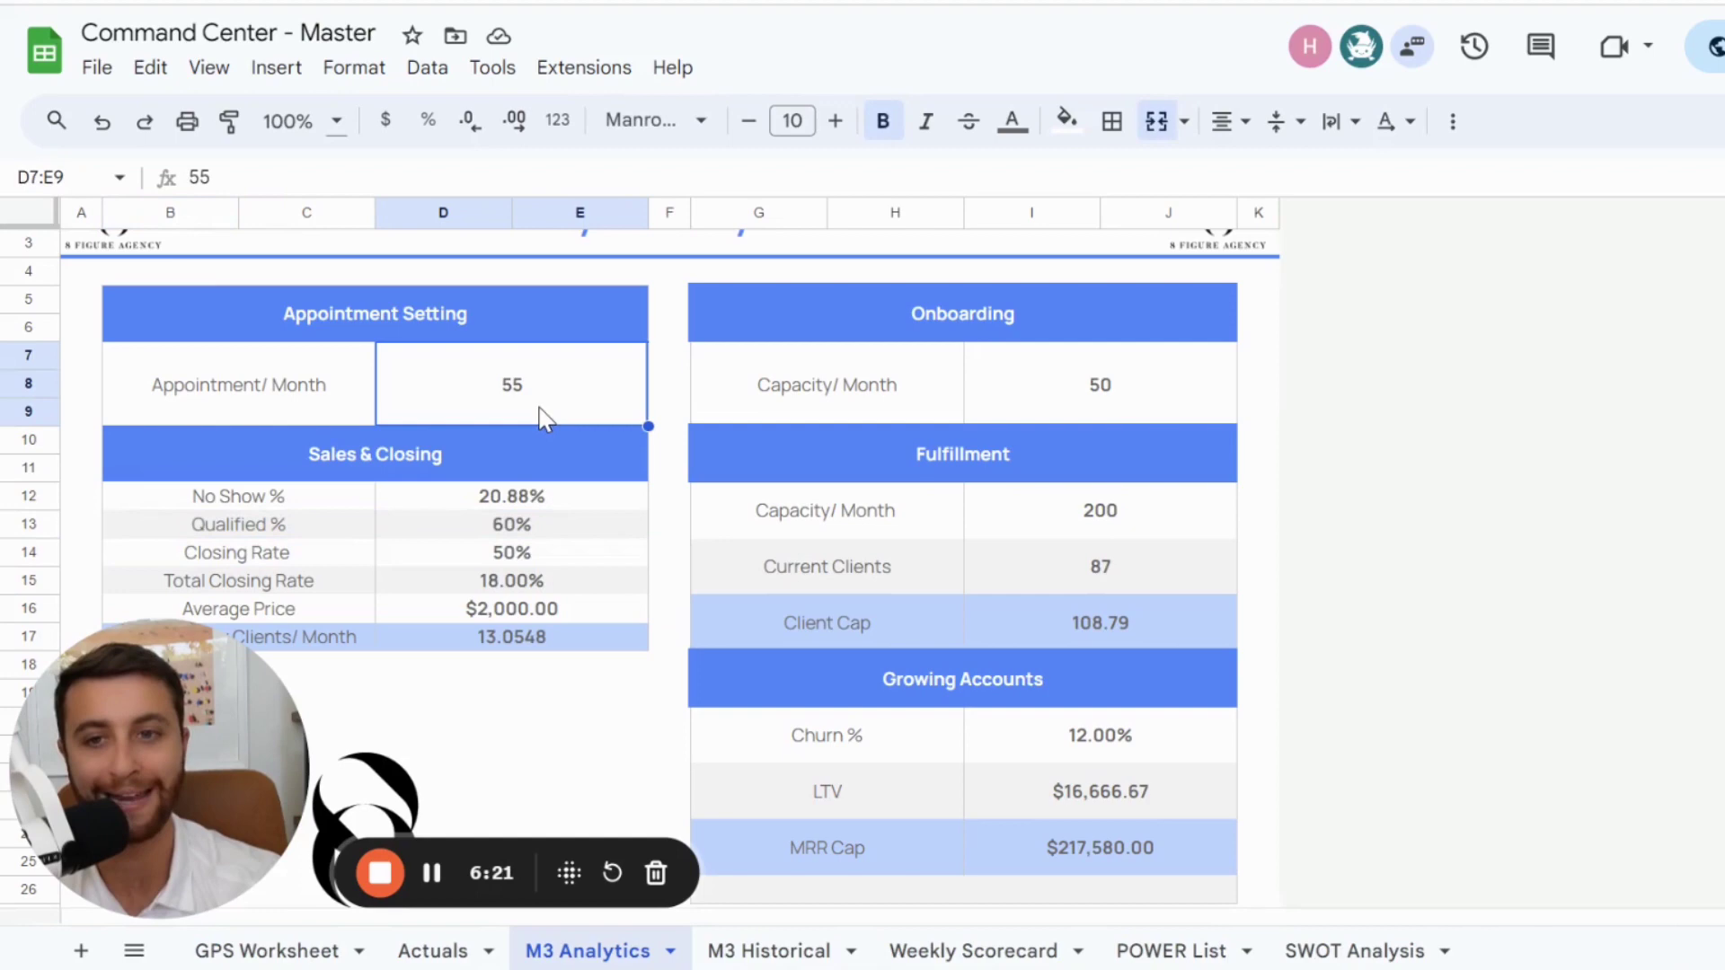
pyautogui.write('57')
pyautogui.press('Return')
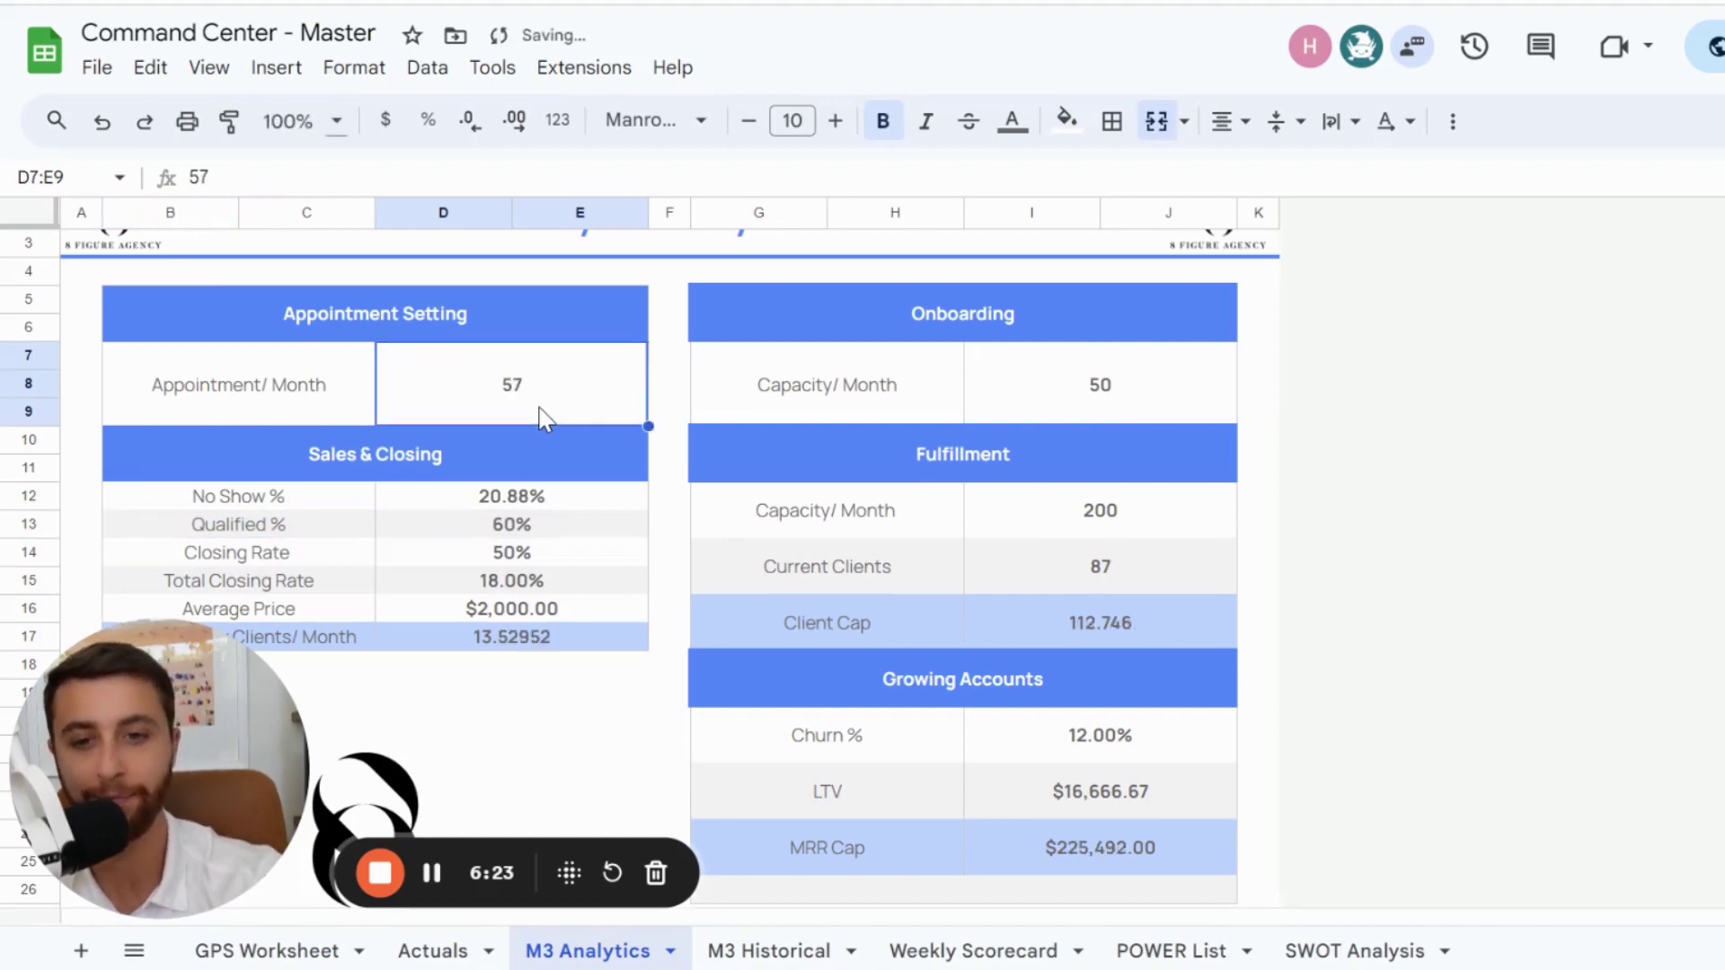
pyautogui.write('59')
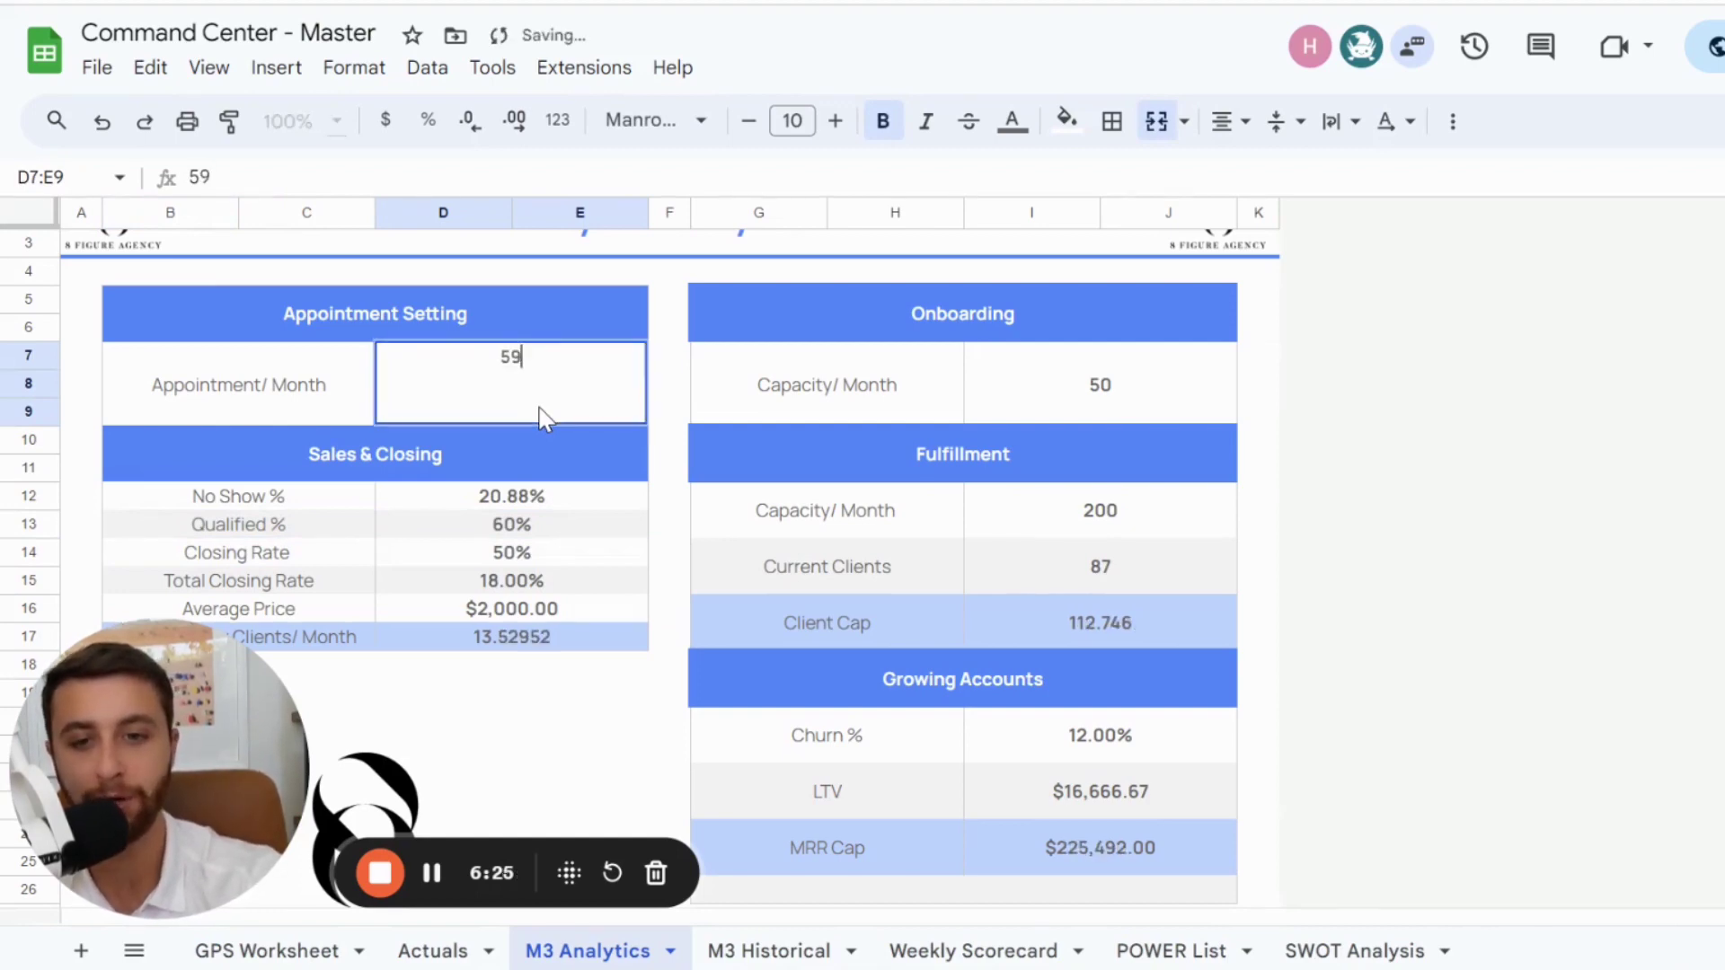
pyautogui.press('Return')
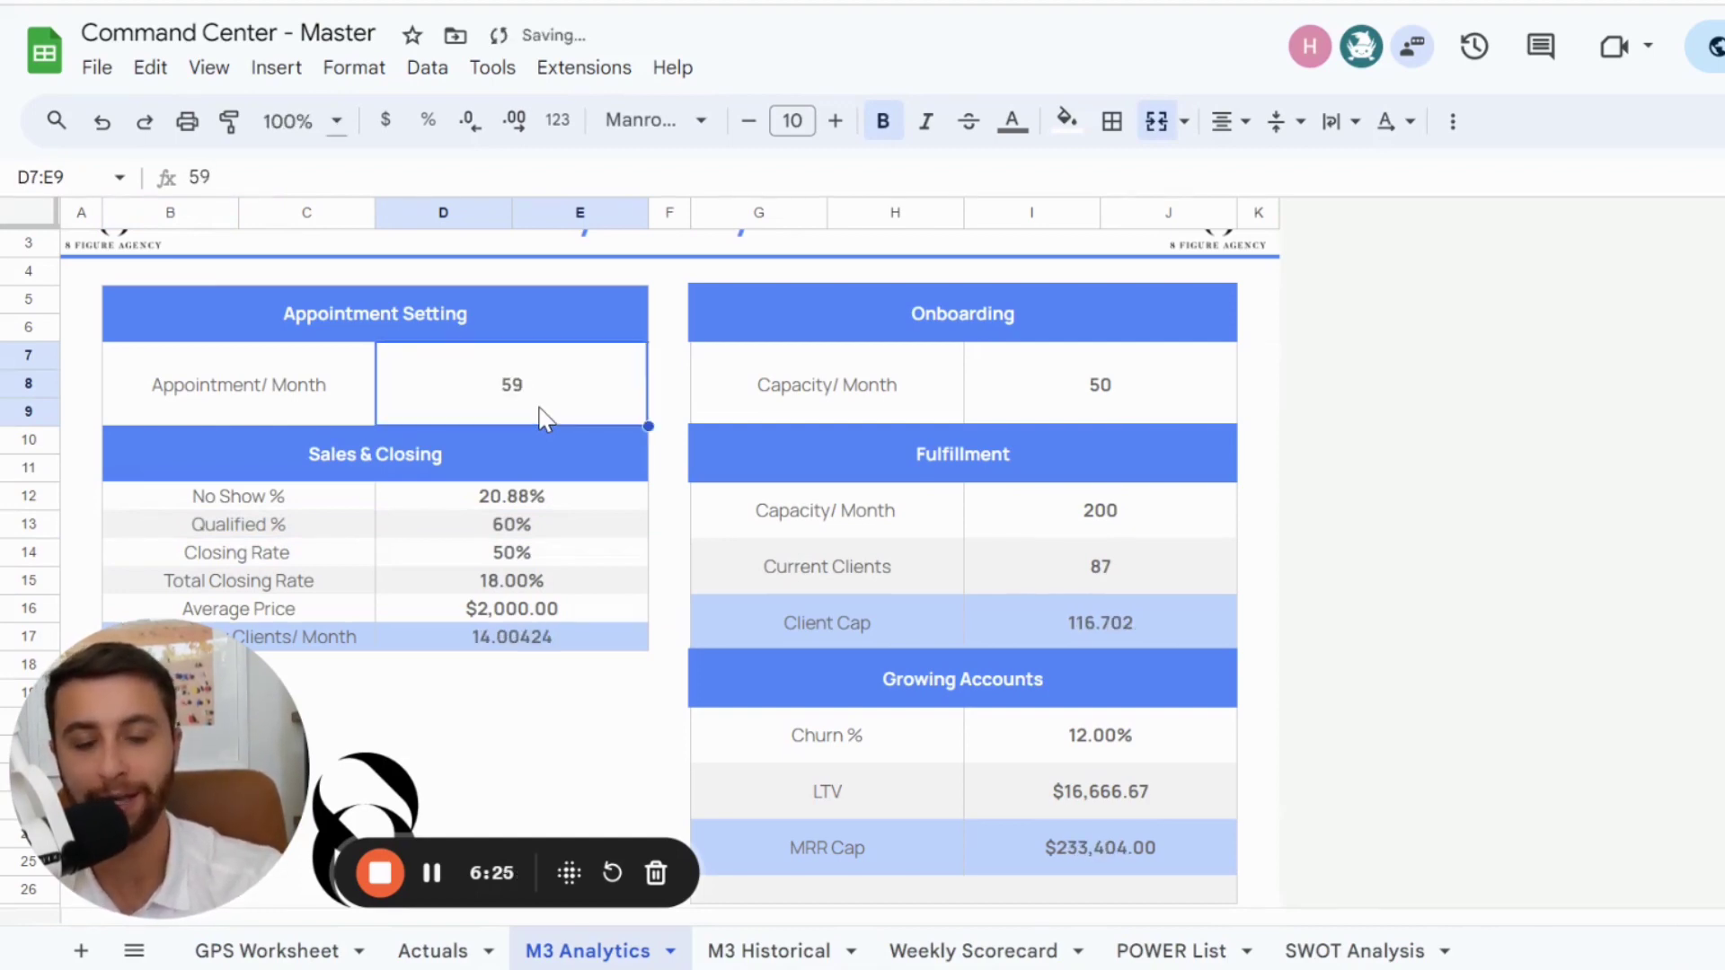
pyautogui.click(550, 641)
# - Set Appointment/Month under Appointment Setting to 60
pyautogui.moveTo(269, 391); pyautogui.dragTo(457, 390)
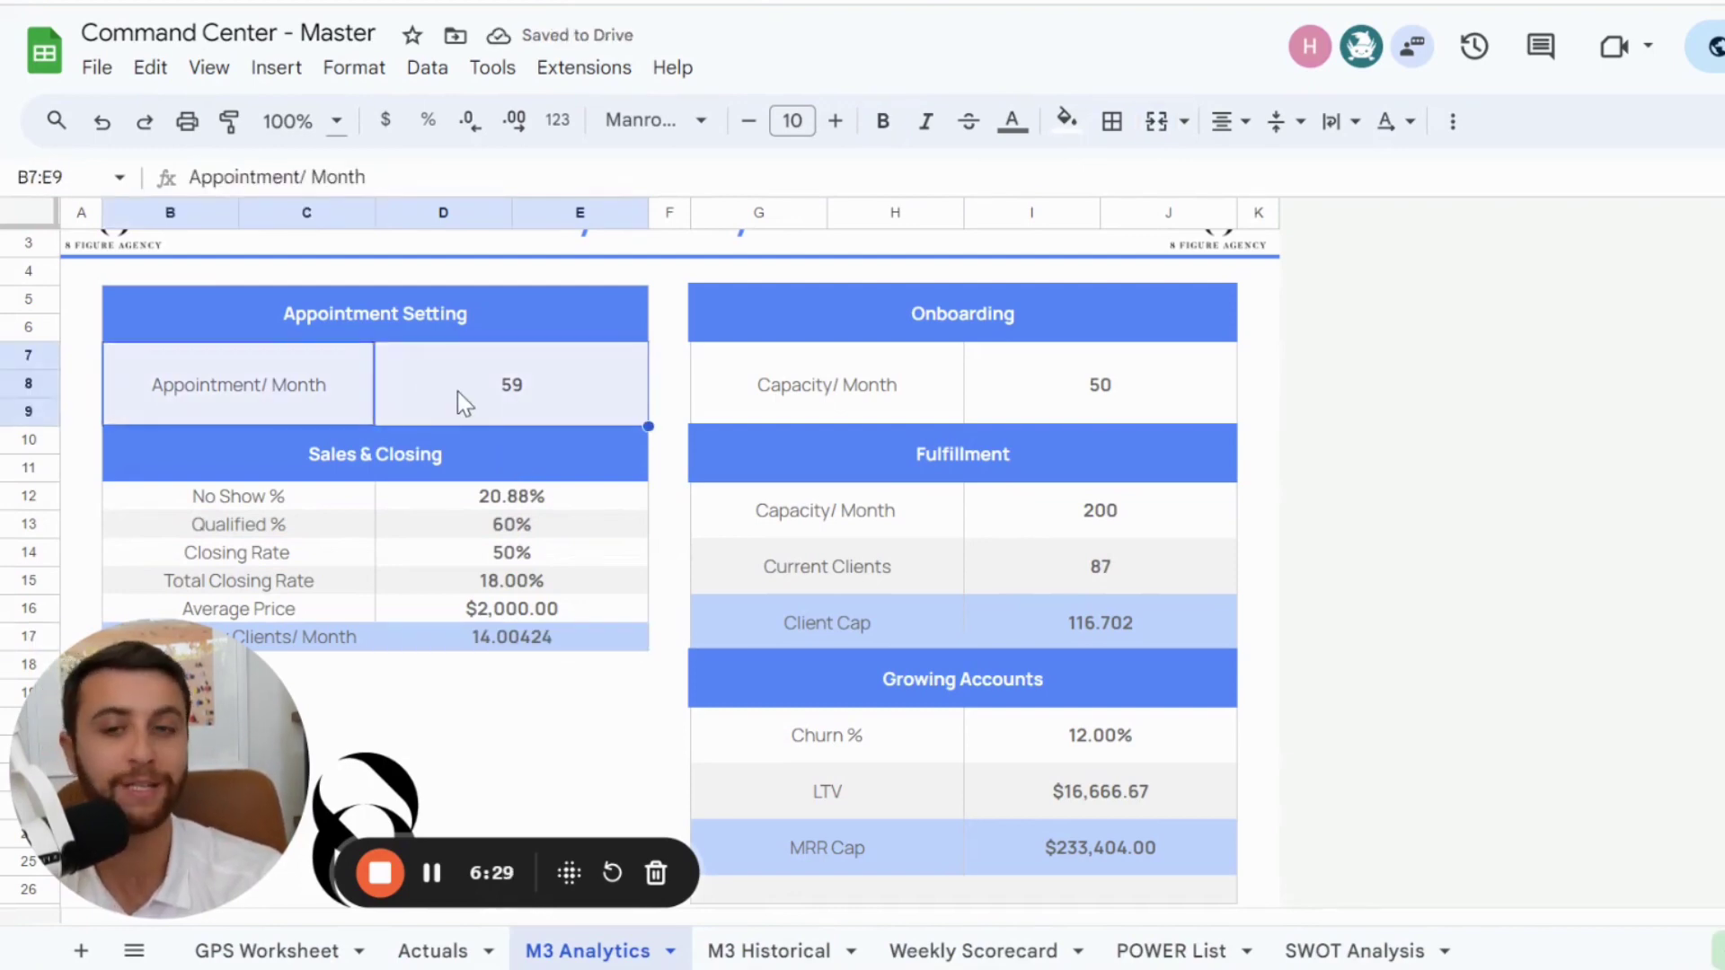
pyautogui.moveTo(305, 389); pyautogui.dragTo(500, 391)
pyautogui.click(500, 391)
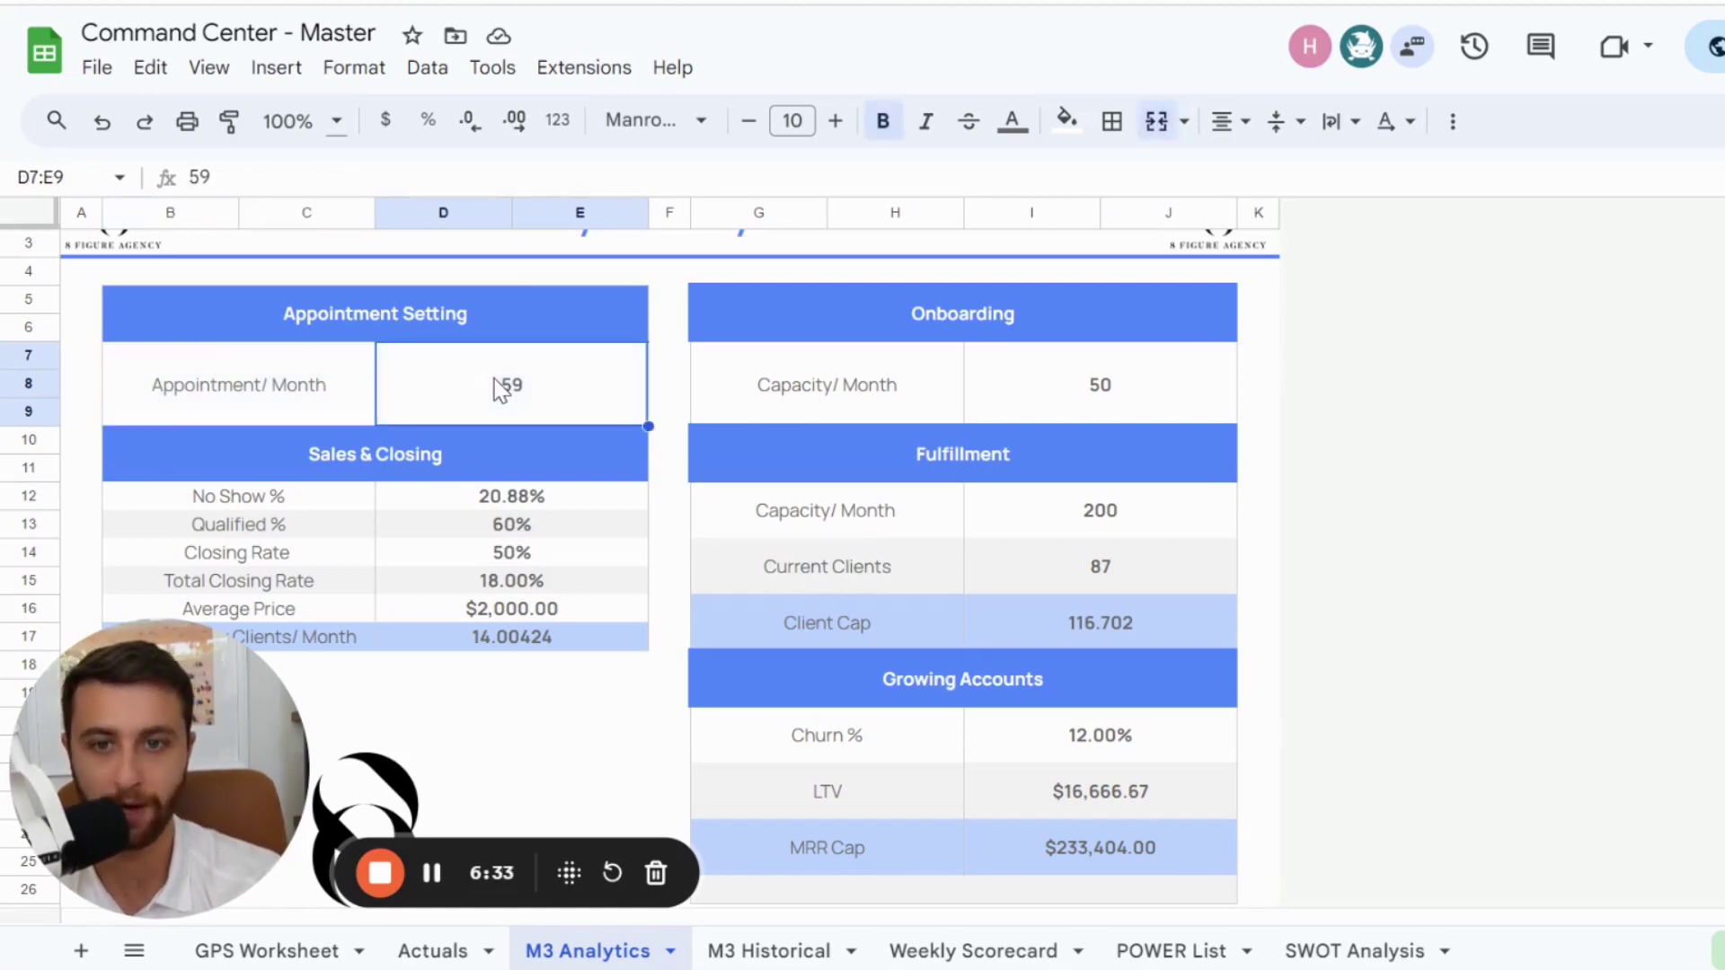
pyautogui.write('60')
pyautogui.press('Return')
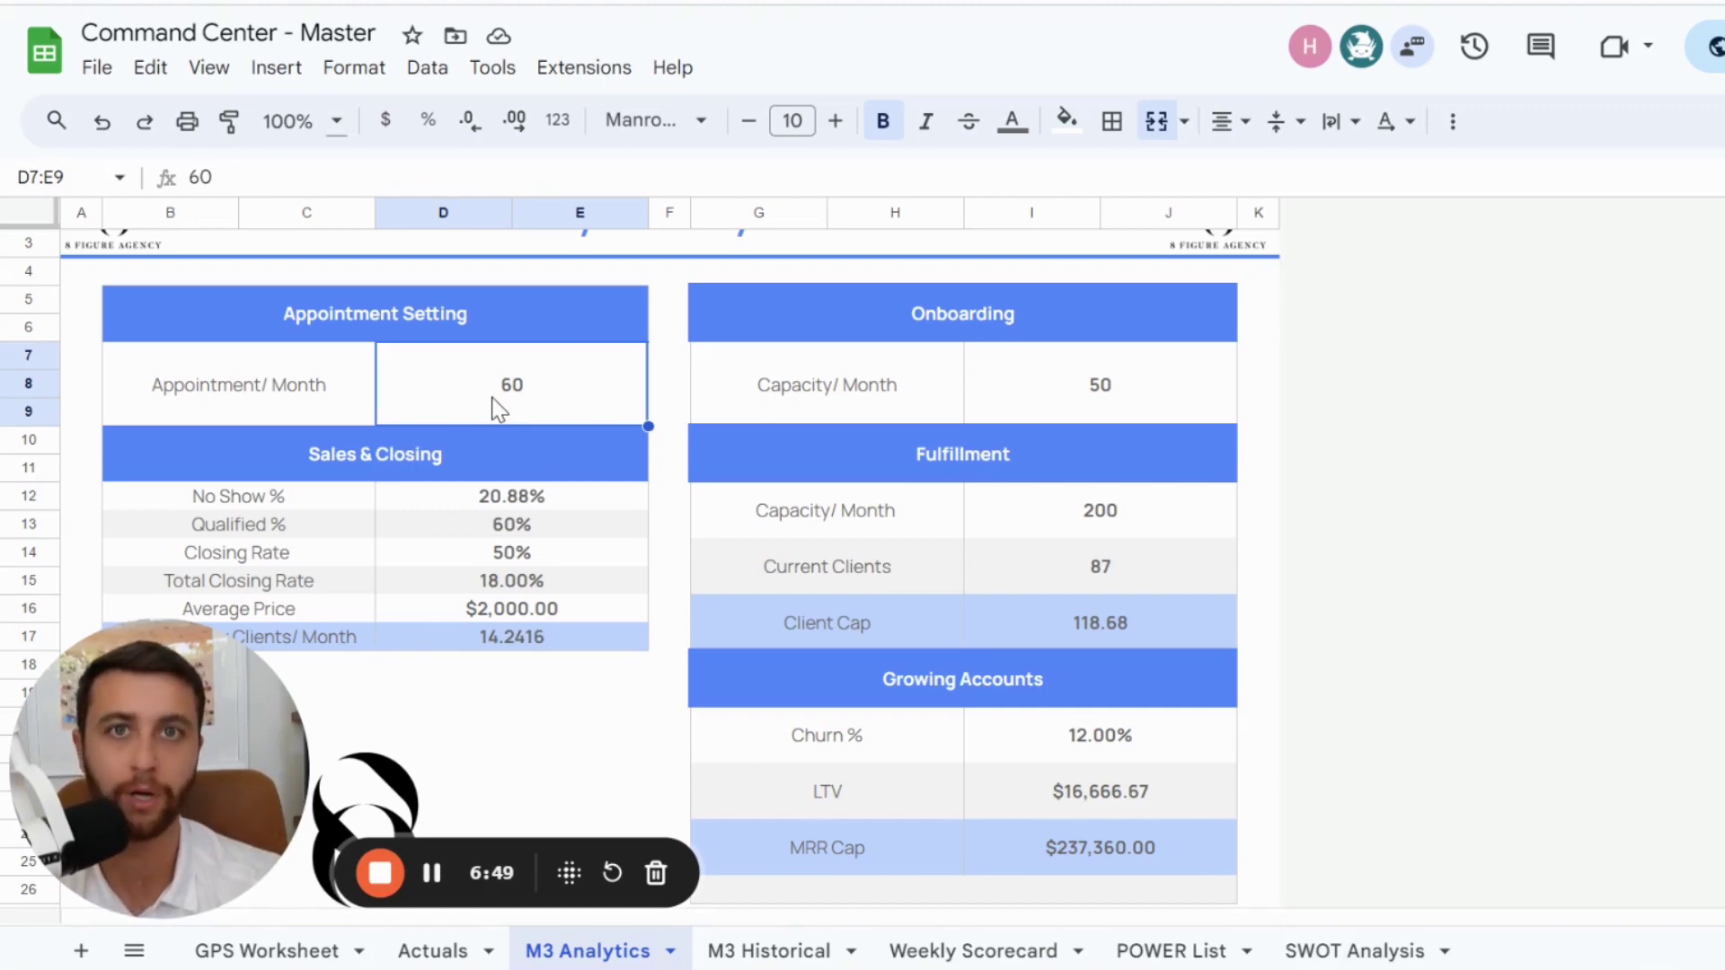
# - Enter "Book 60 calls per month" as the first quarterly goal on the GPS Worksheet sheet
pyautogui.click(270, 950)
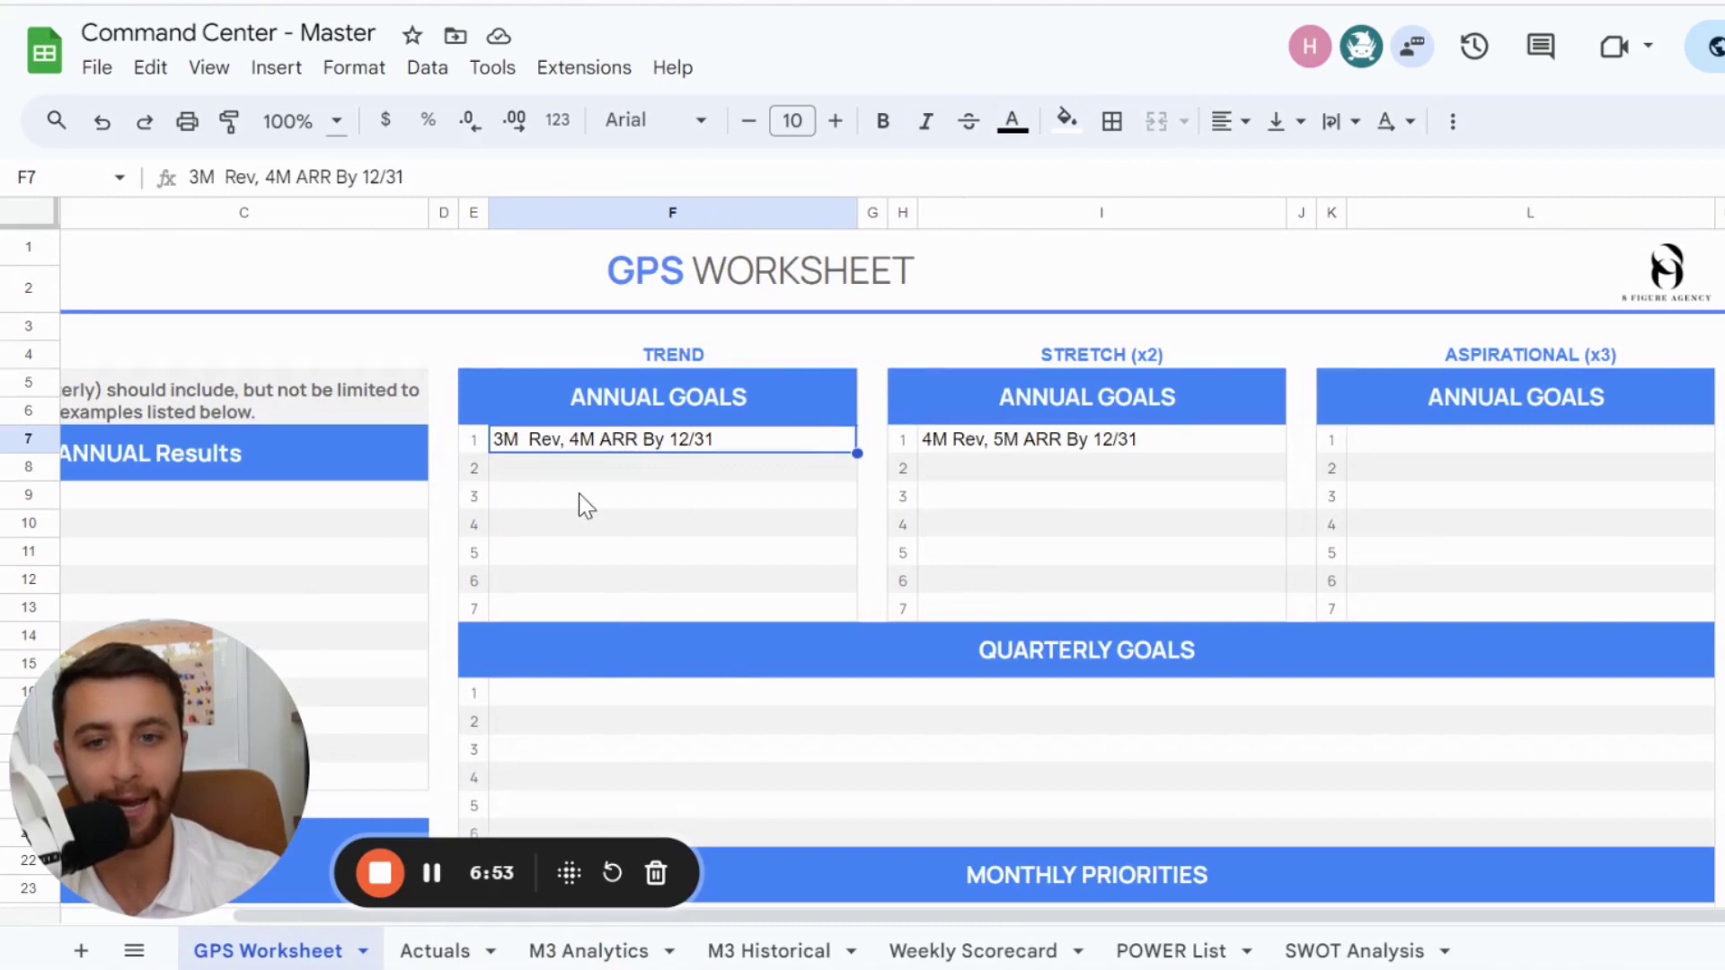
pyautogui.click(716, 699)
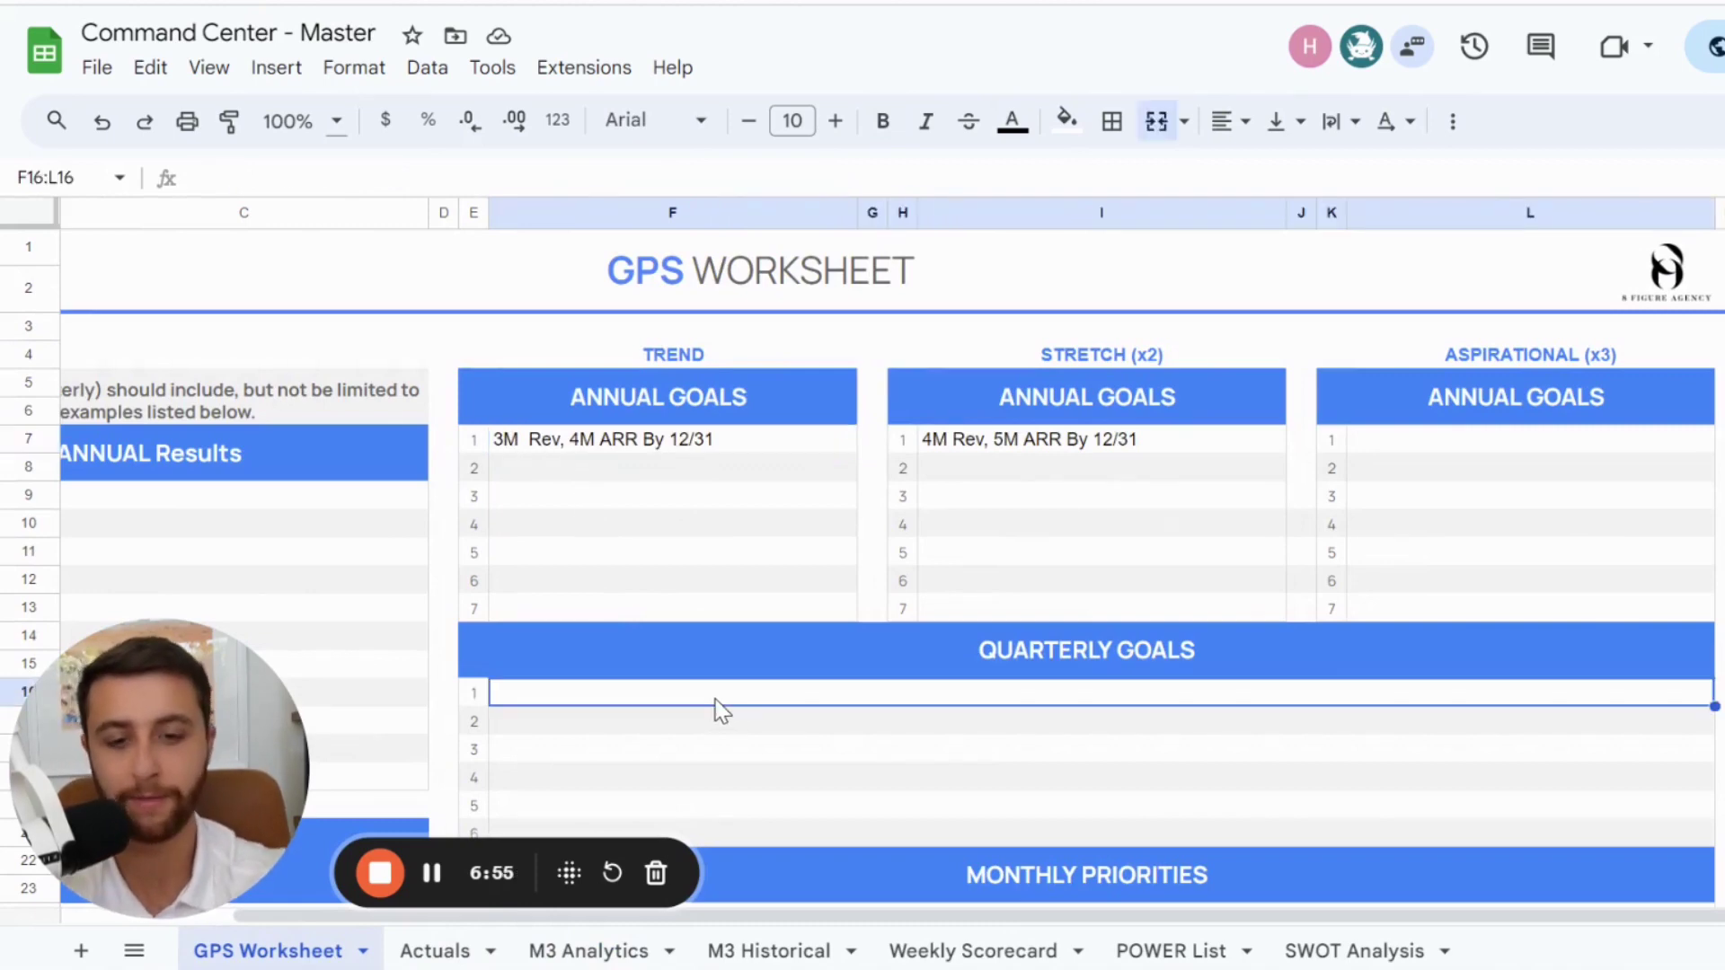
pyautogui.scroll(-1, 721, 711)
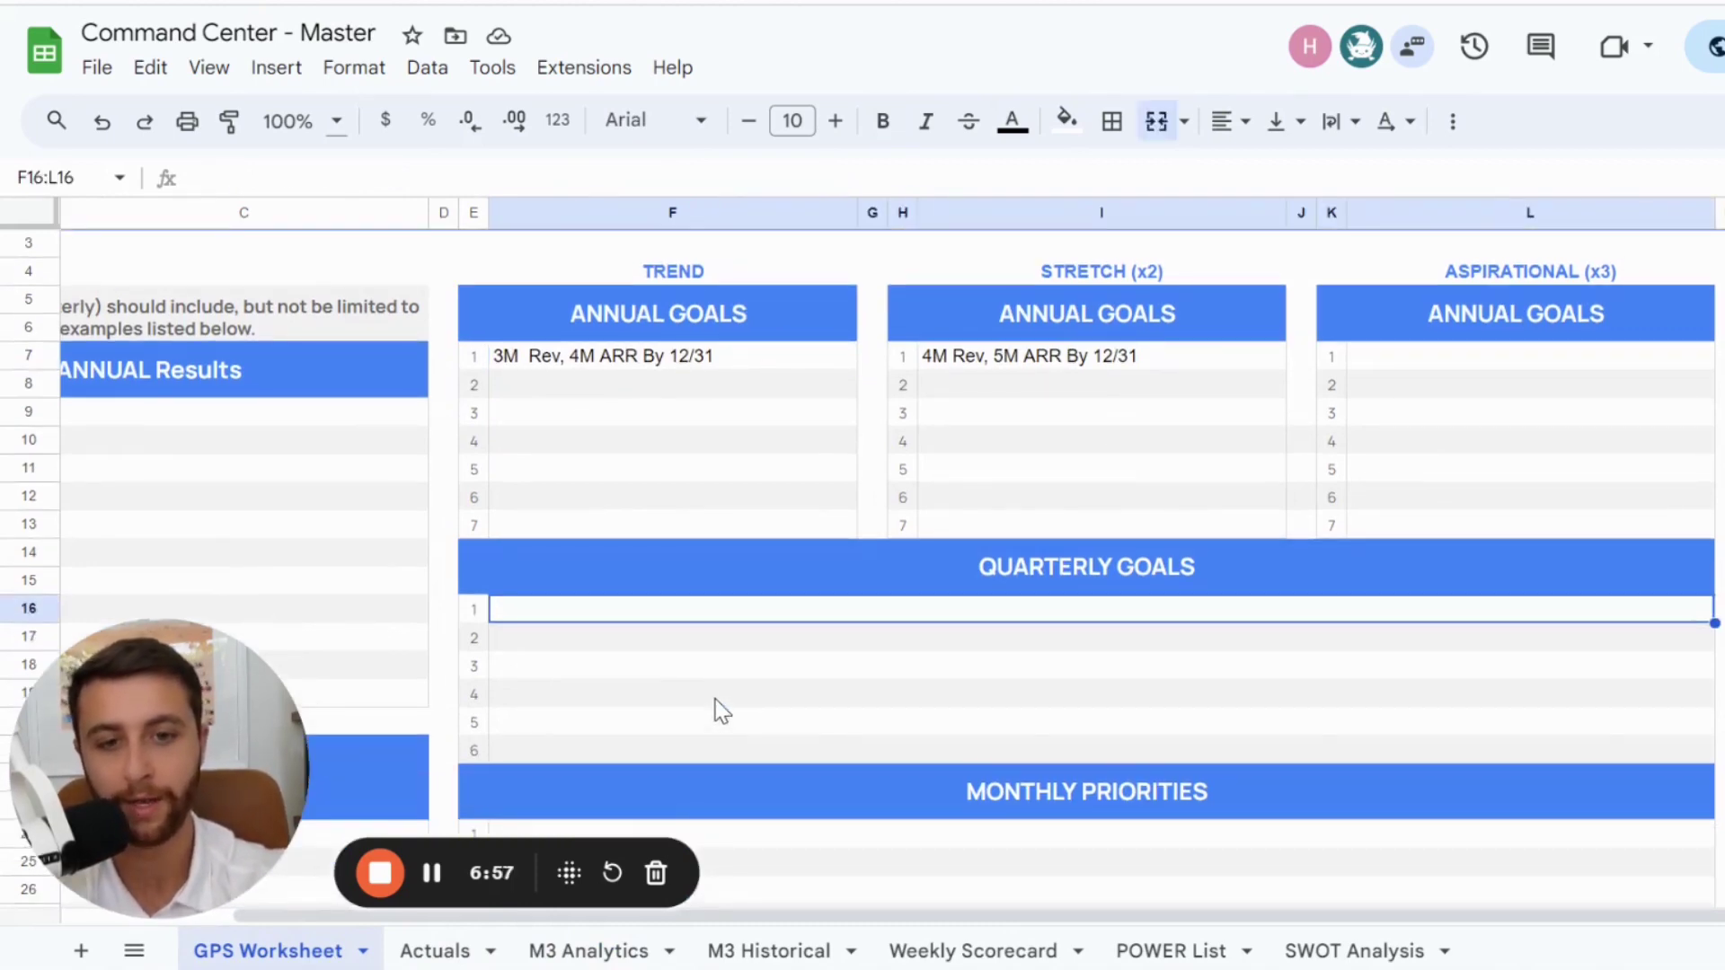
pyautogui.write('Book 60')
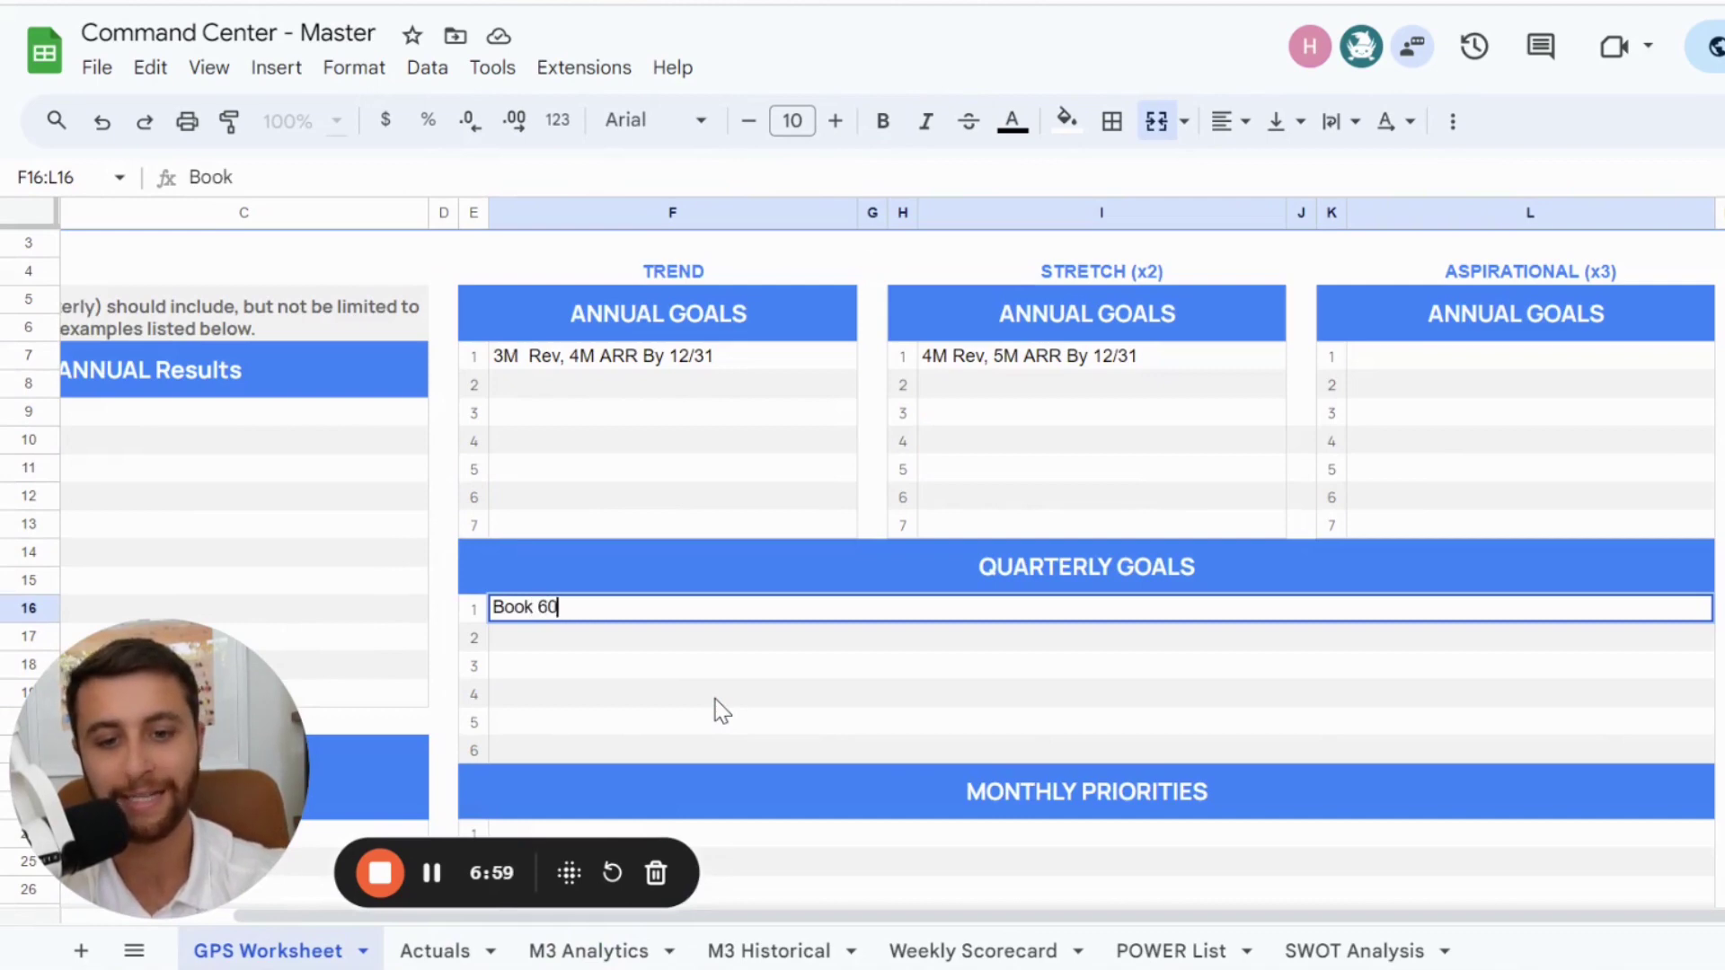
pyautogui.write(' calls per month')
pyautogui.press('Return')
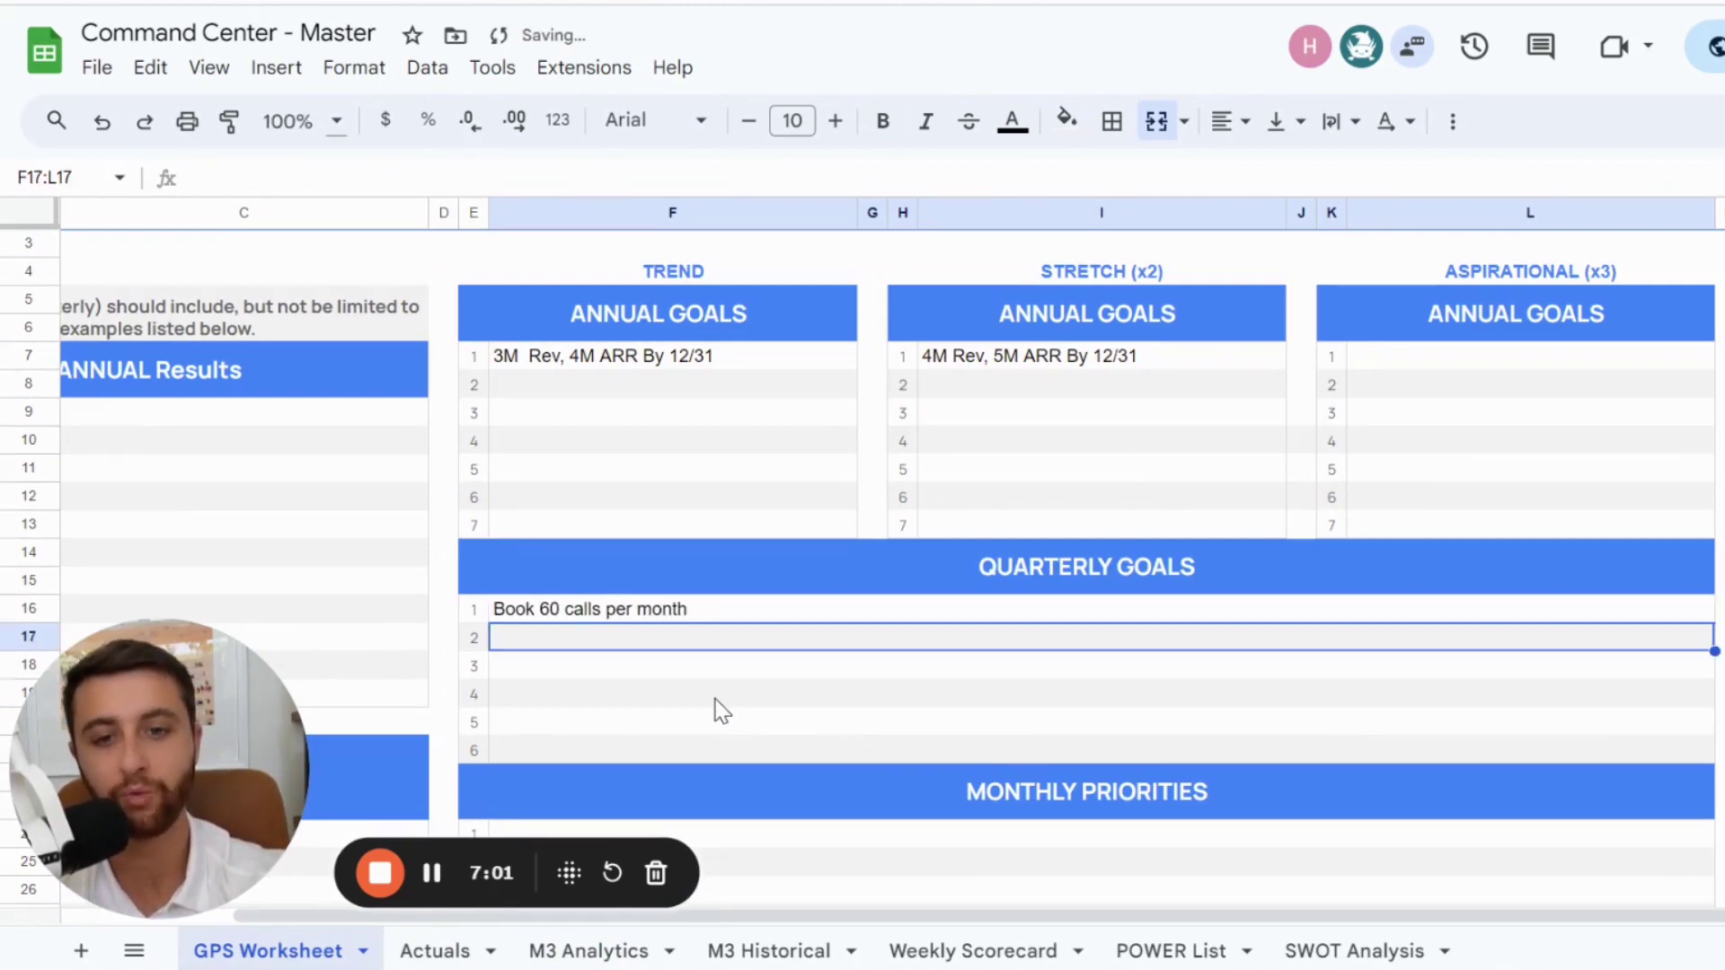
# - Enter "Produce 9 YT videos and build system to produce 2 videos per week" as the first monthly priority
pyautogui.scroll(-1, 721, 711)
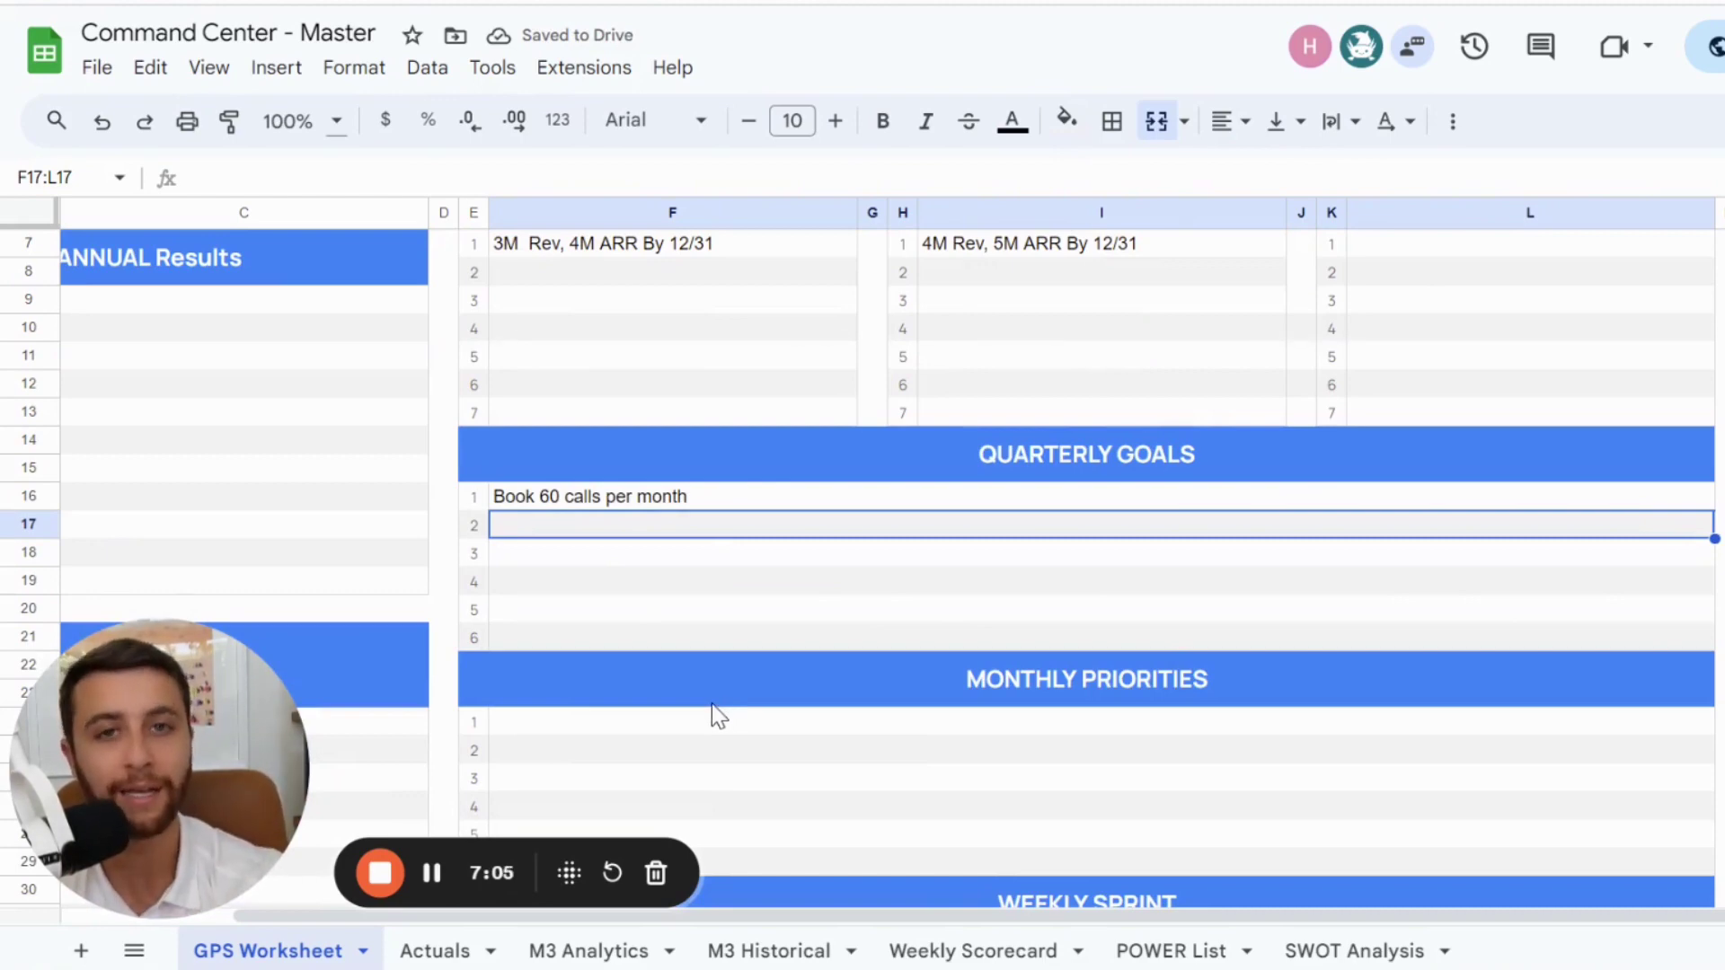
pyautogui.scroll(-1, 706, 733)
pyautogui.click(673, 663)
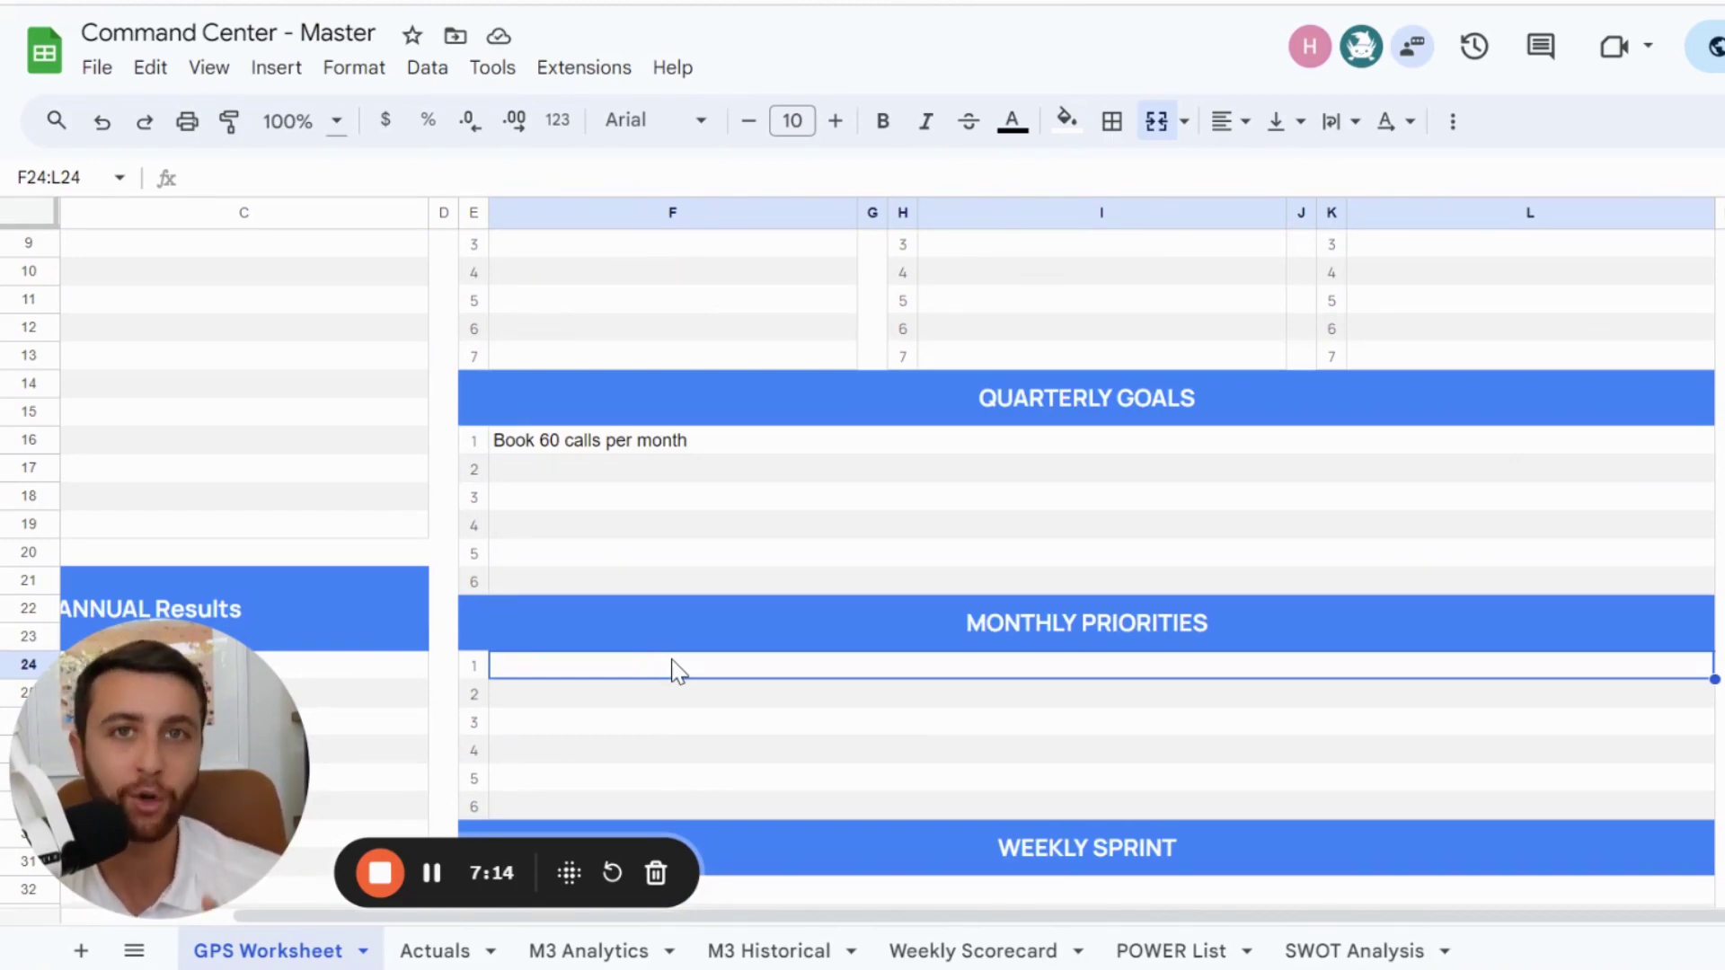
pyautogui.moveTo(677, 649); pyautogui.dragTo(642, 687)
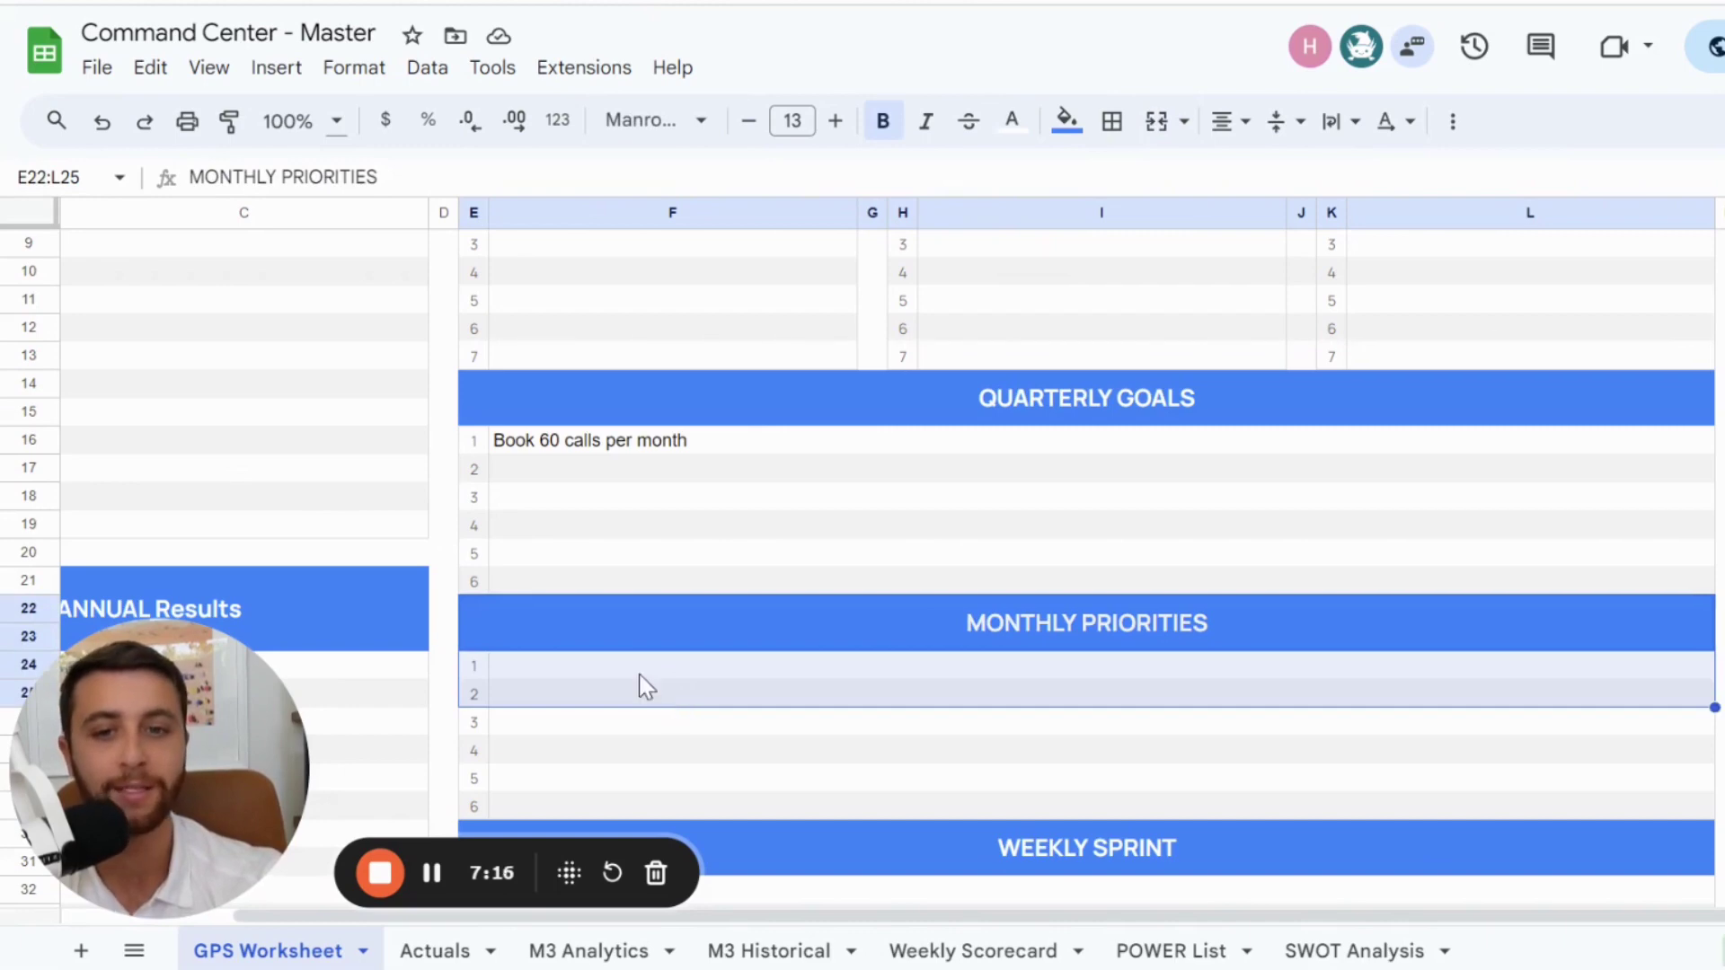
pyautogui.click(632, 664)
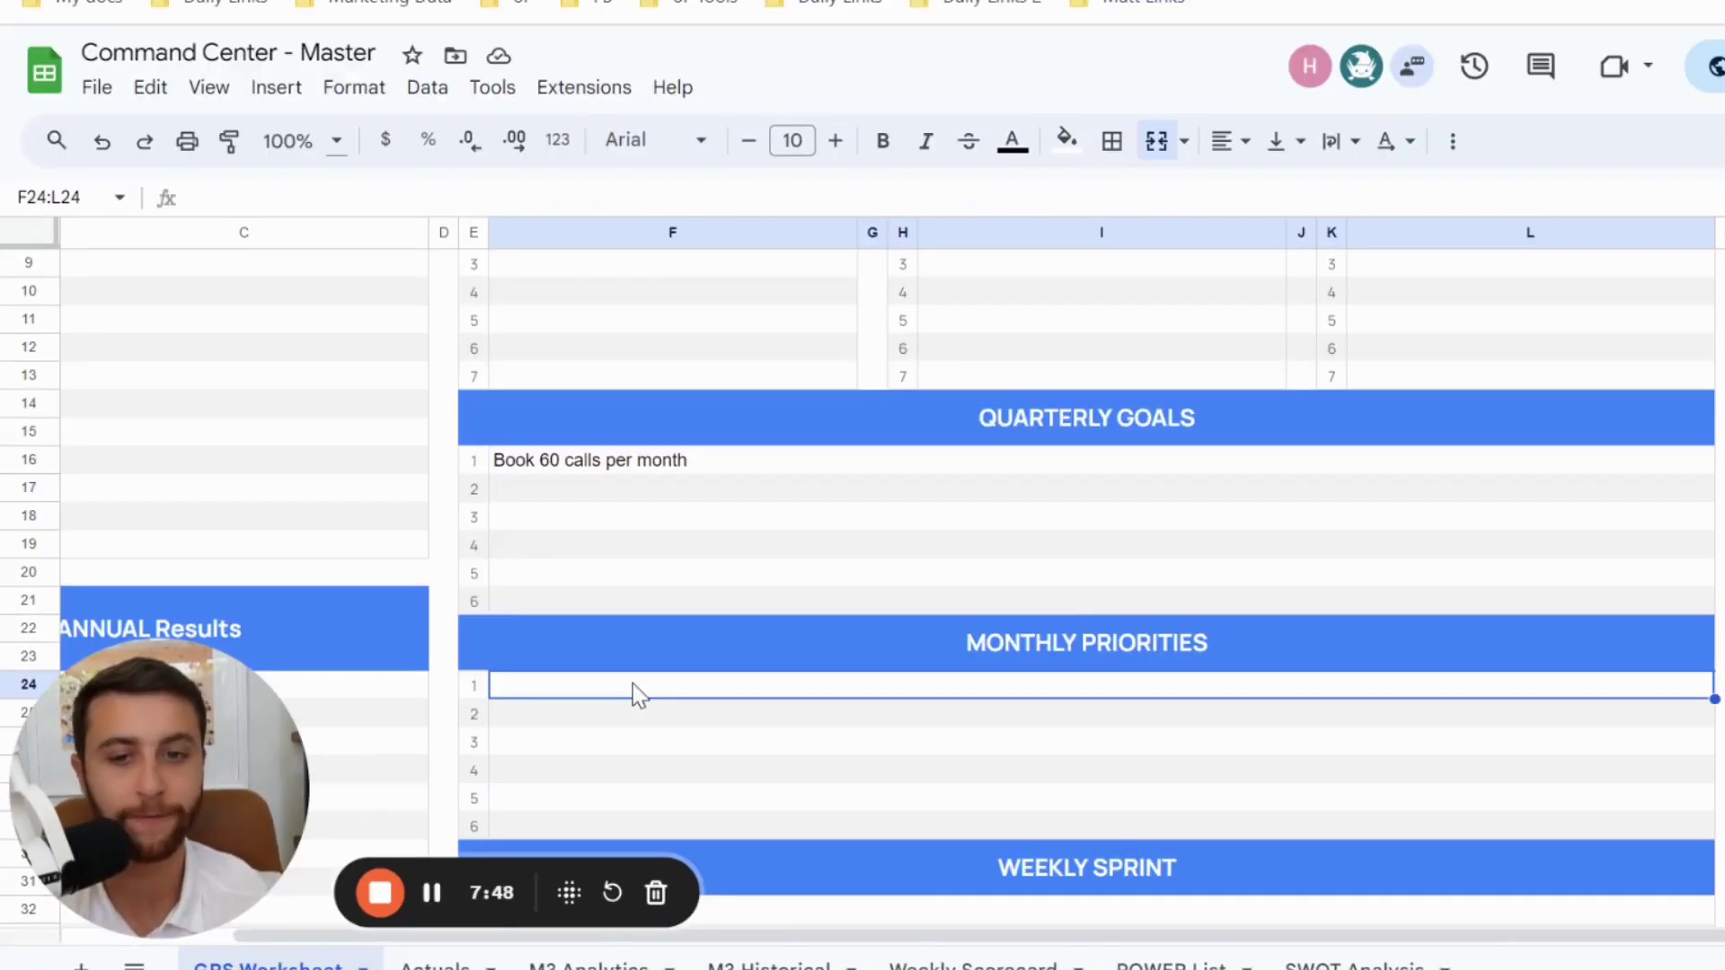
pyautogui.scroll(-2, 826, 616)
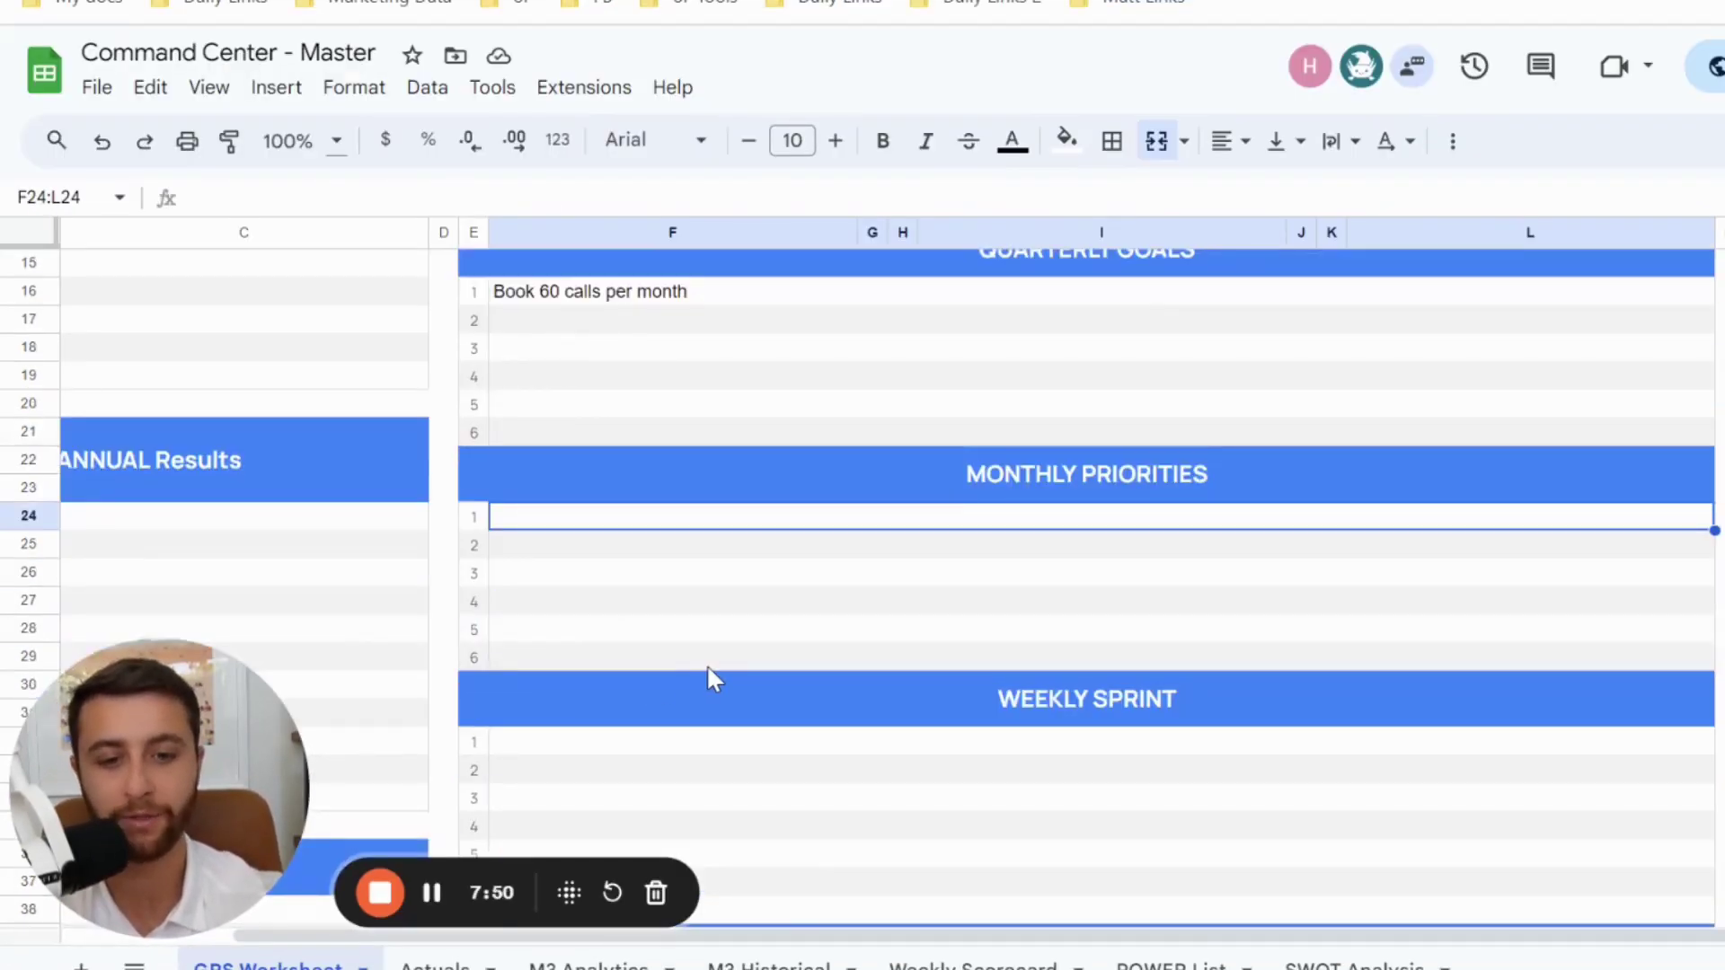
pyautogui.write('Produce ')
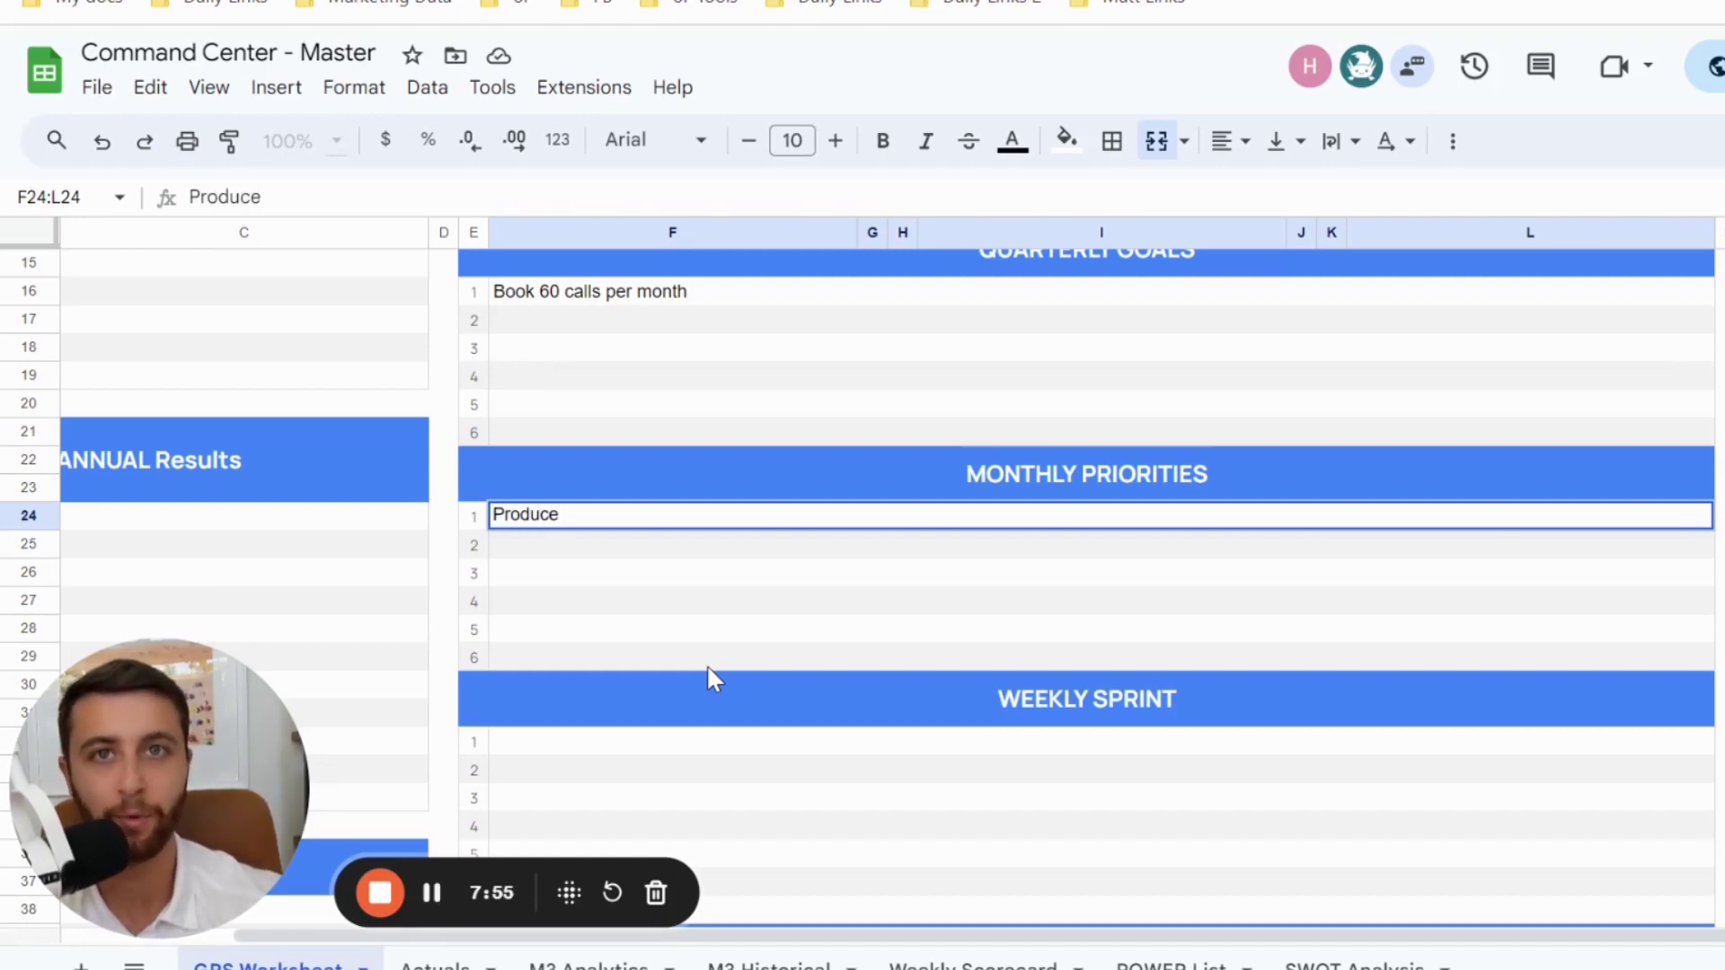
pyautogui.write('9')
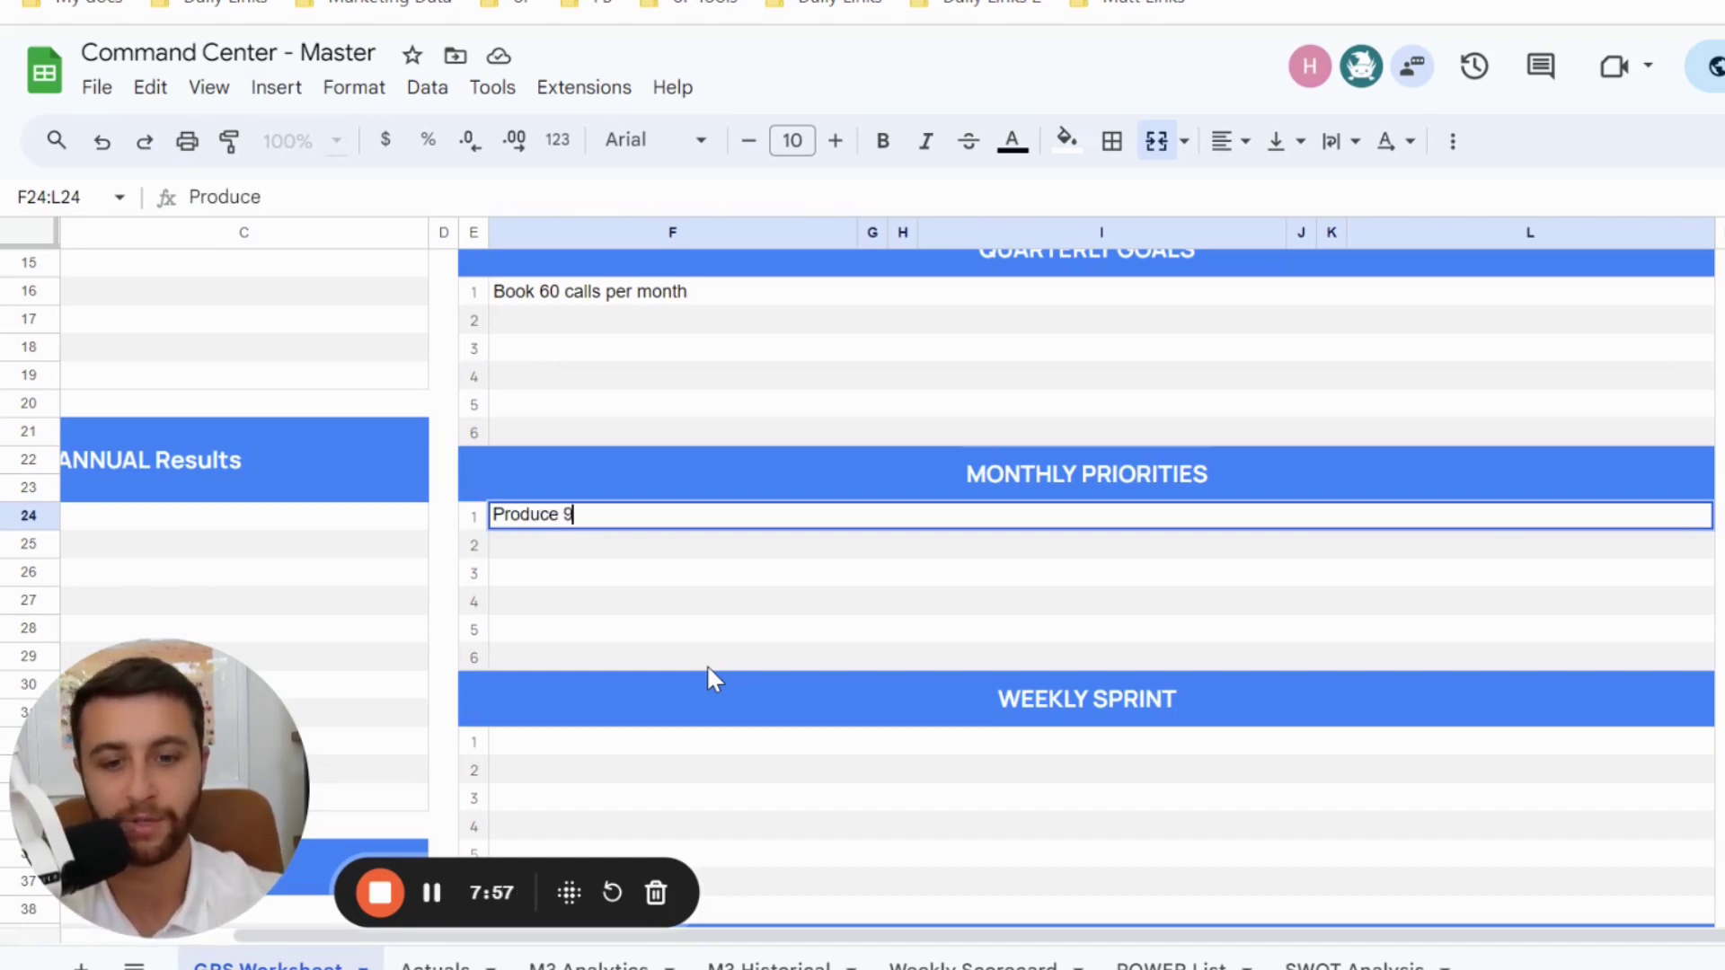
pyautogui.write(' YT videos a')
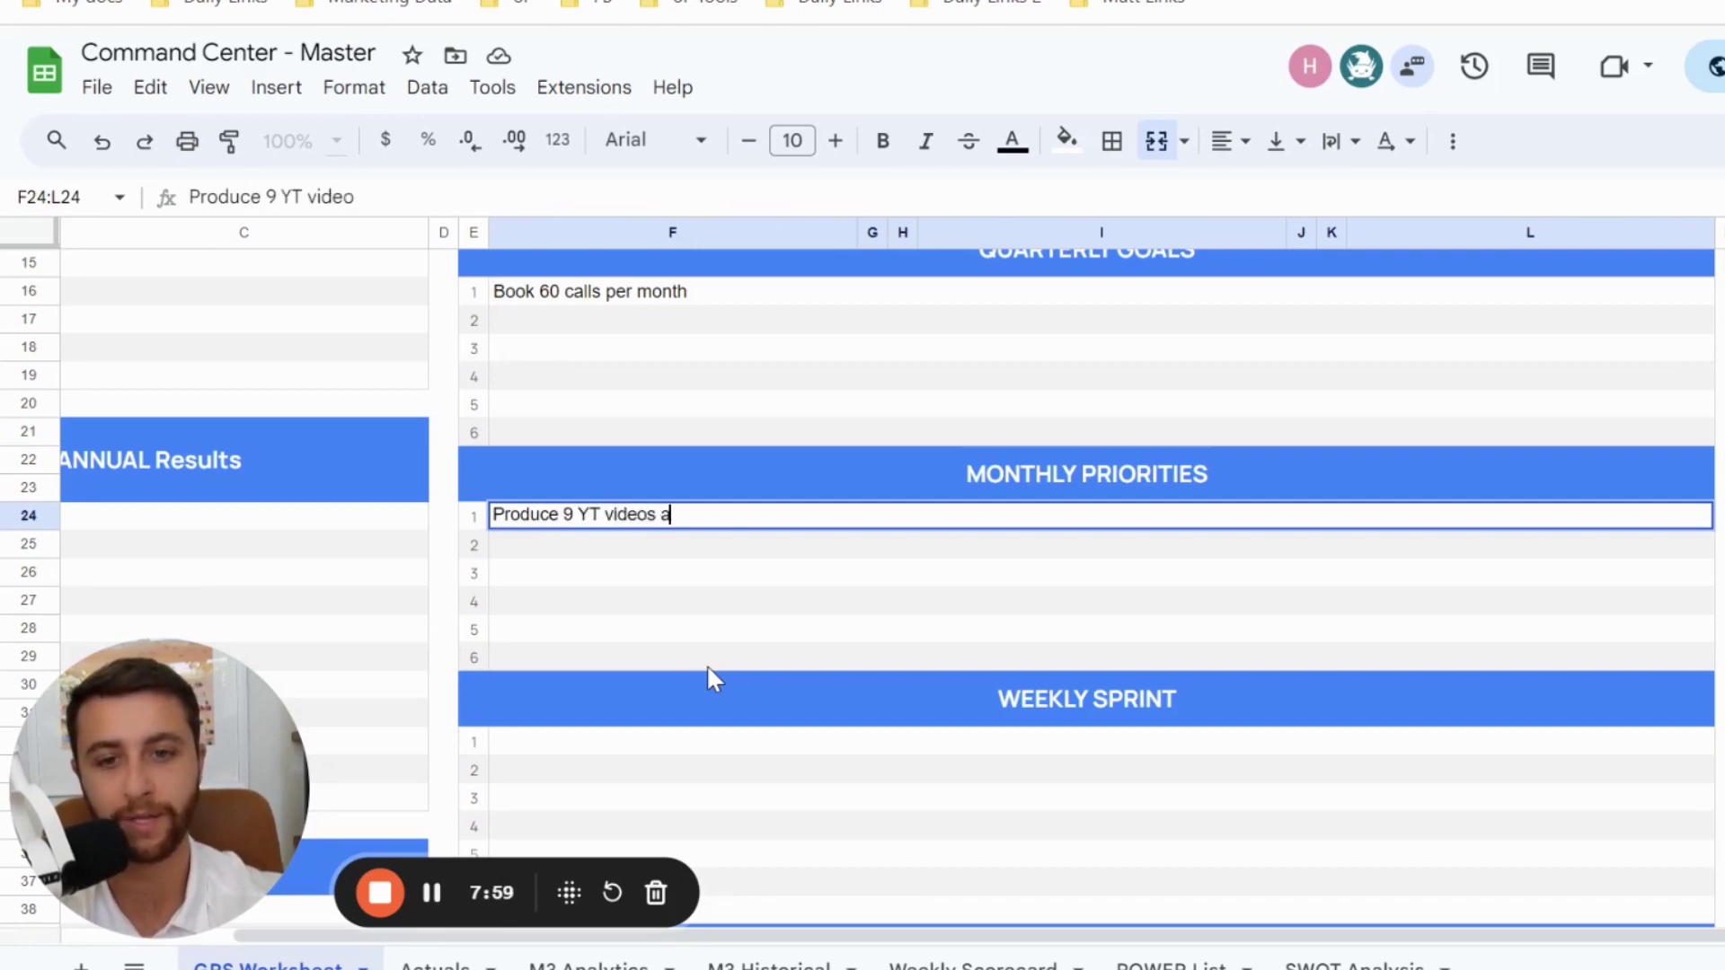
pyautogui.write('nd build system to p')
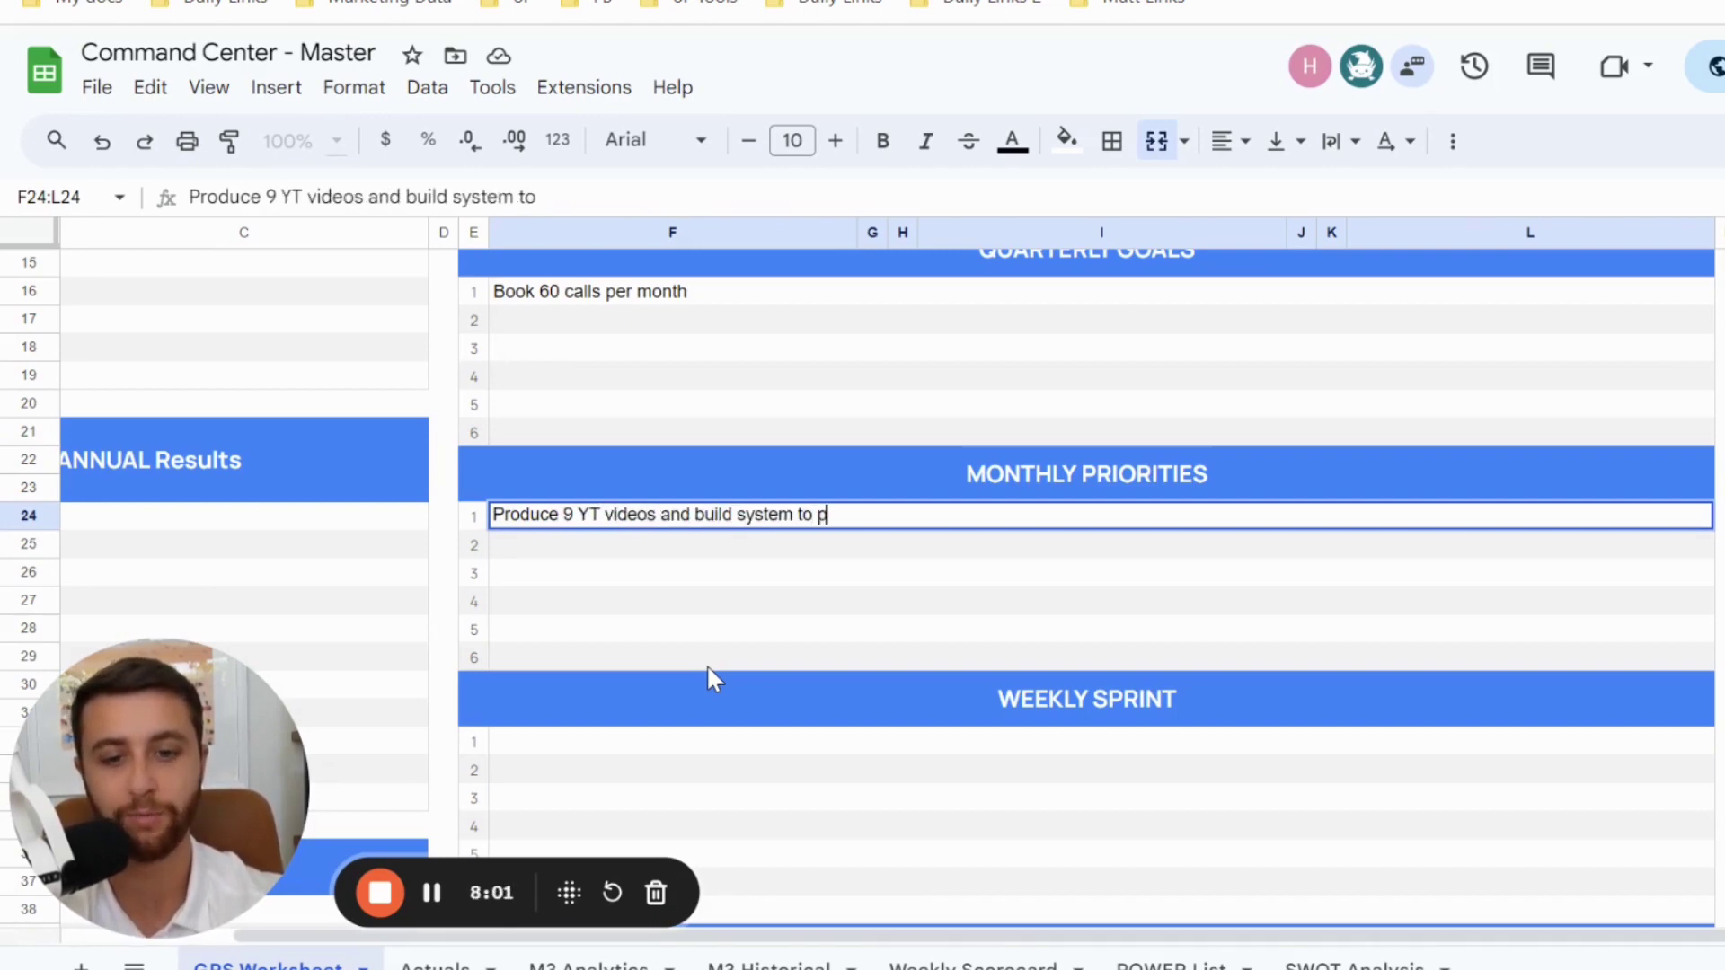
pyautogui.write('roduce 2 videos ')
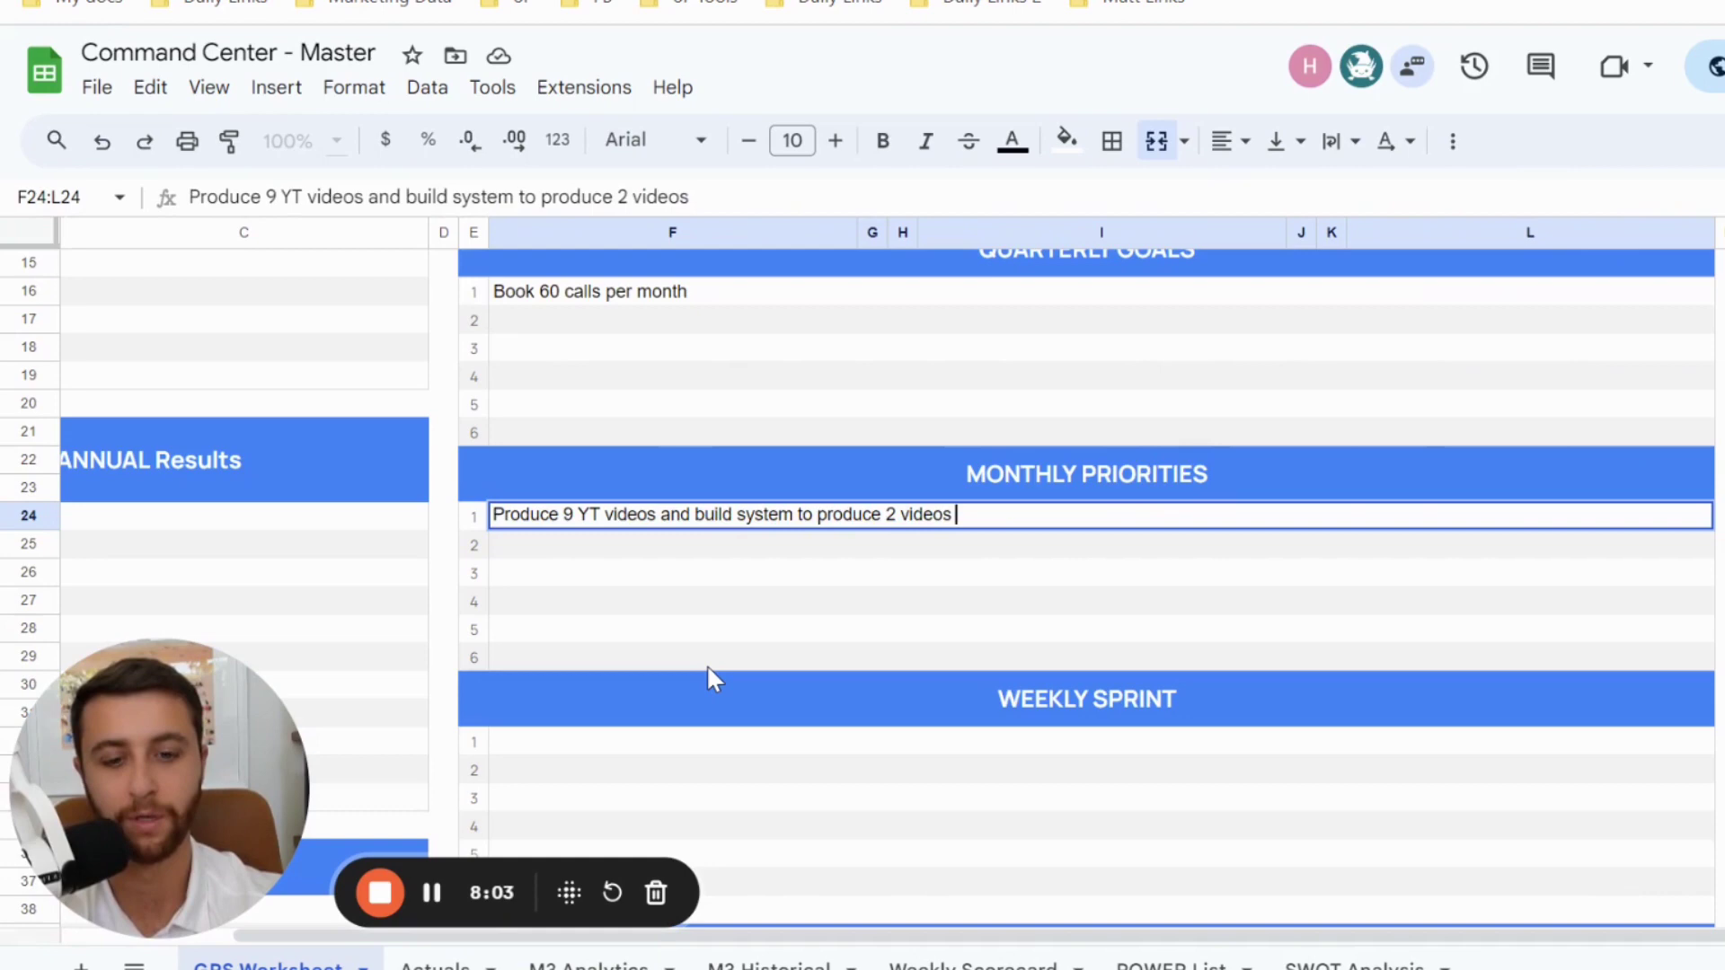
pyautogui.write('per week')
pyautogui.press('Return')
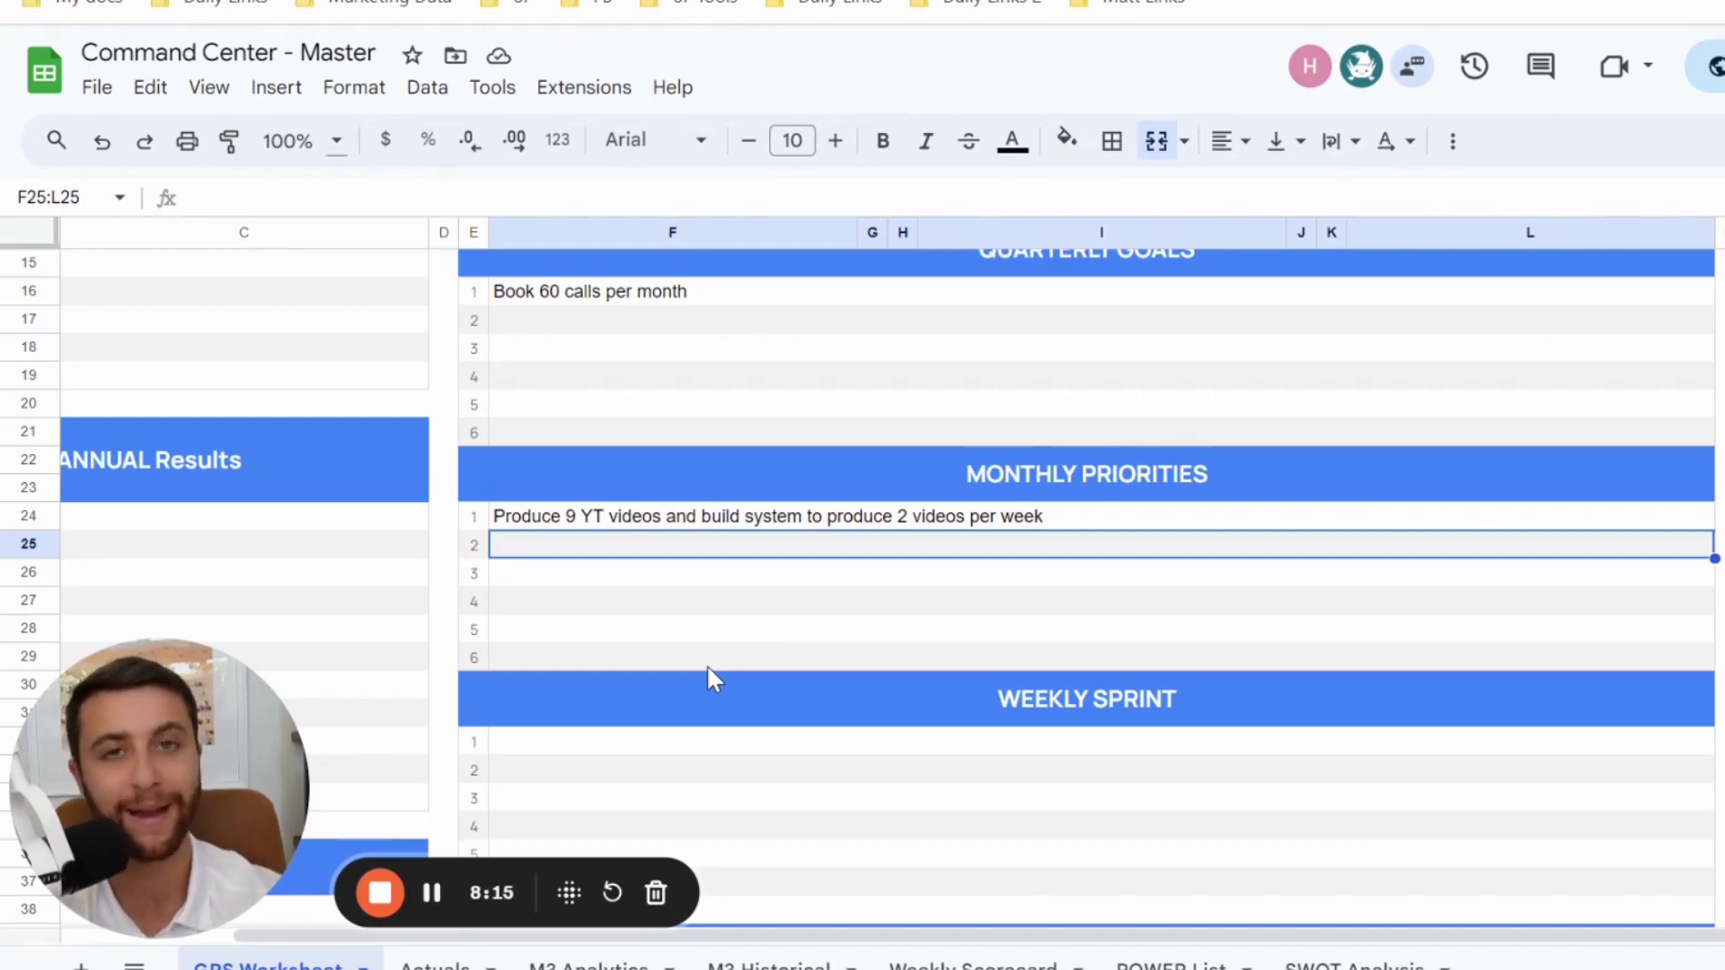
# - Enter "Introduce cold email- Have system up and running" as the second monthly priority
pyautogui.write('Introduce cold email')
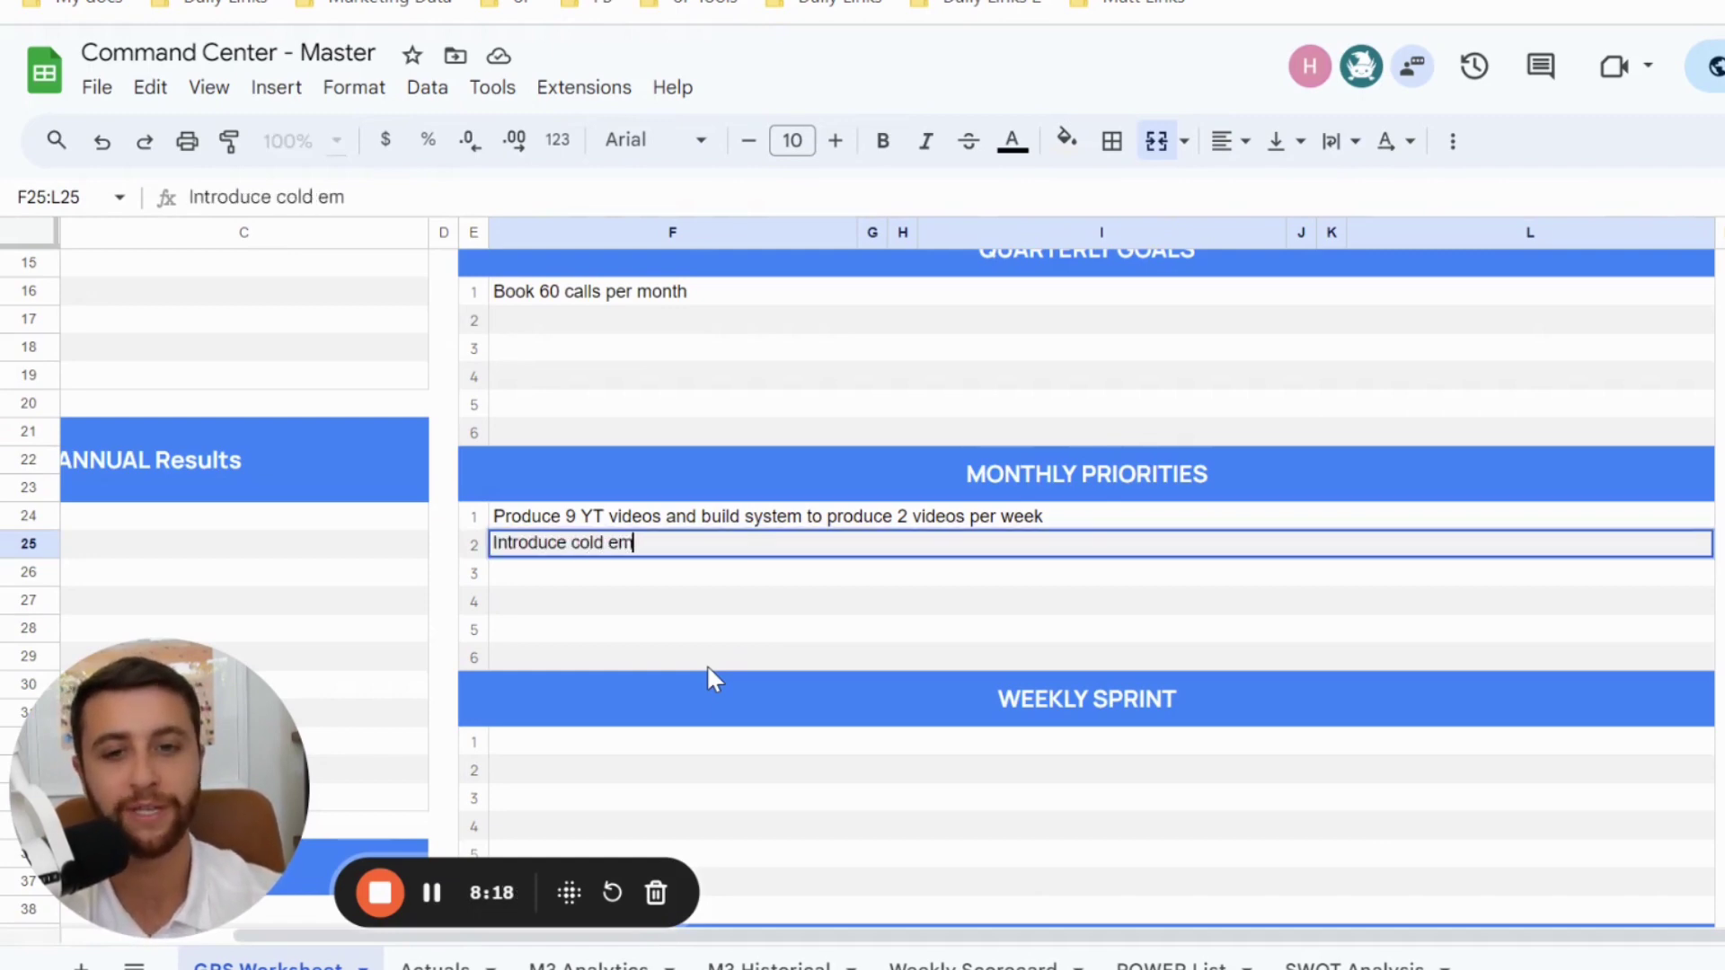
pyautogui.write('- Ha')
pyautogui.write('ve sysgem')
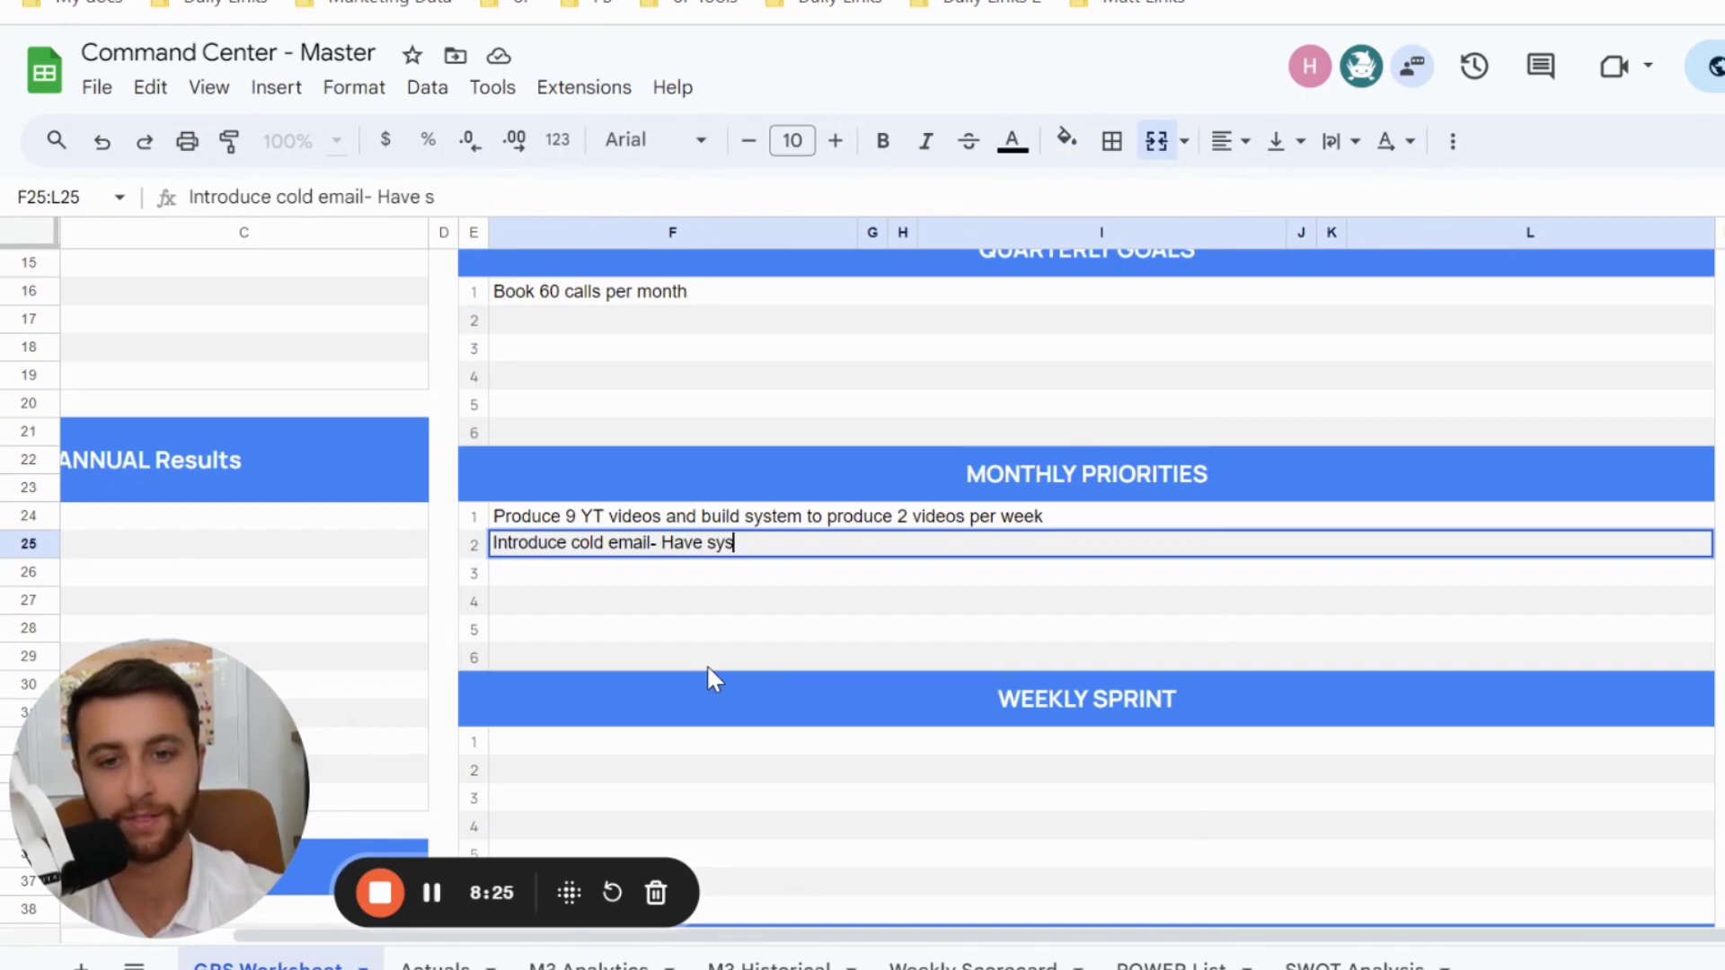
pyautogui.press('BackSpace')
pyautogui.press('BackSpace')
pyautogui.press('BackSpace')
pyautogui.write('tem u')
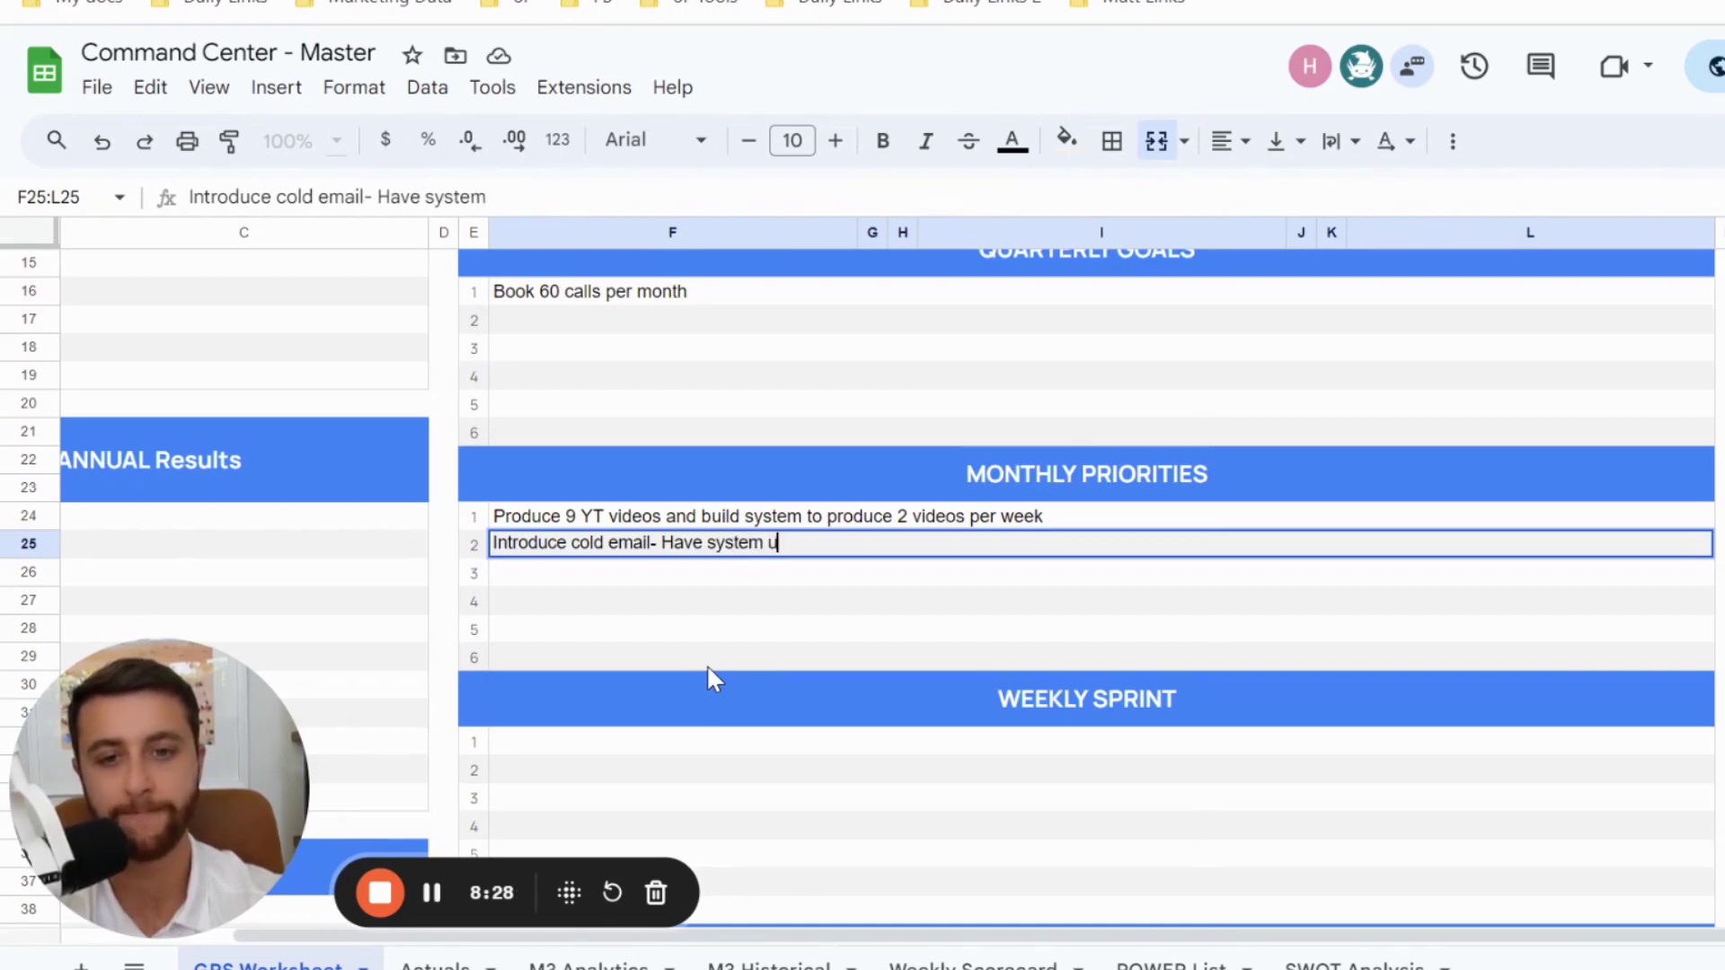
pyautogui.write('p and running-')
pyautogui.press('Return')
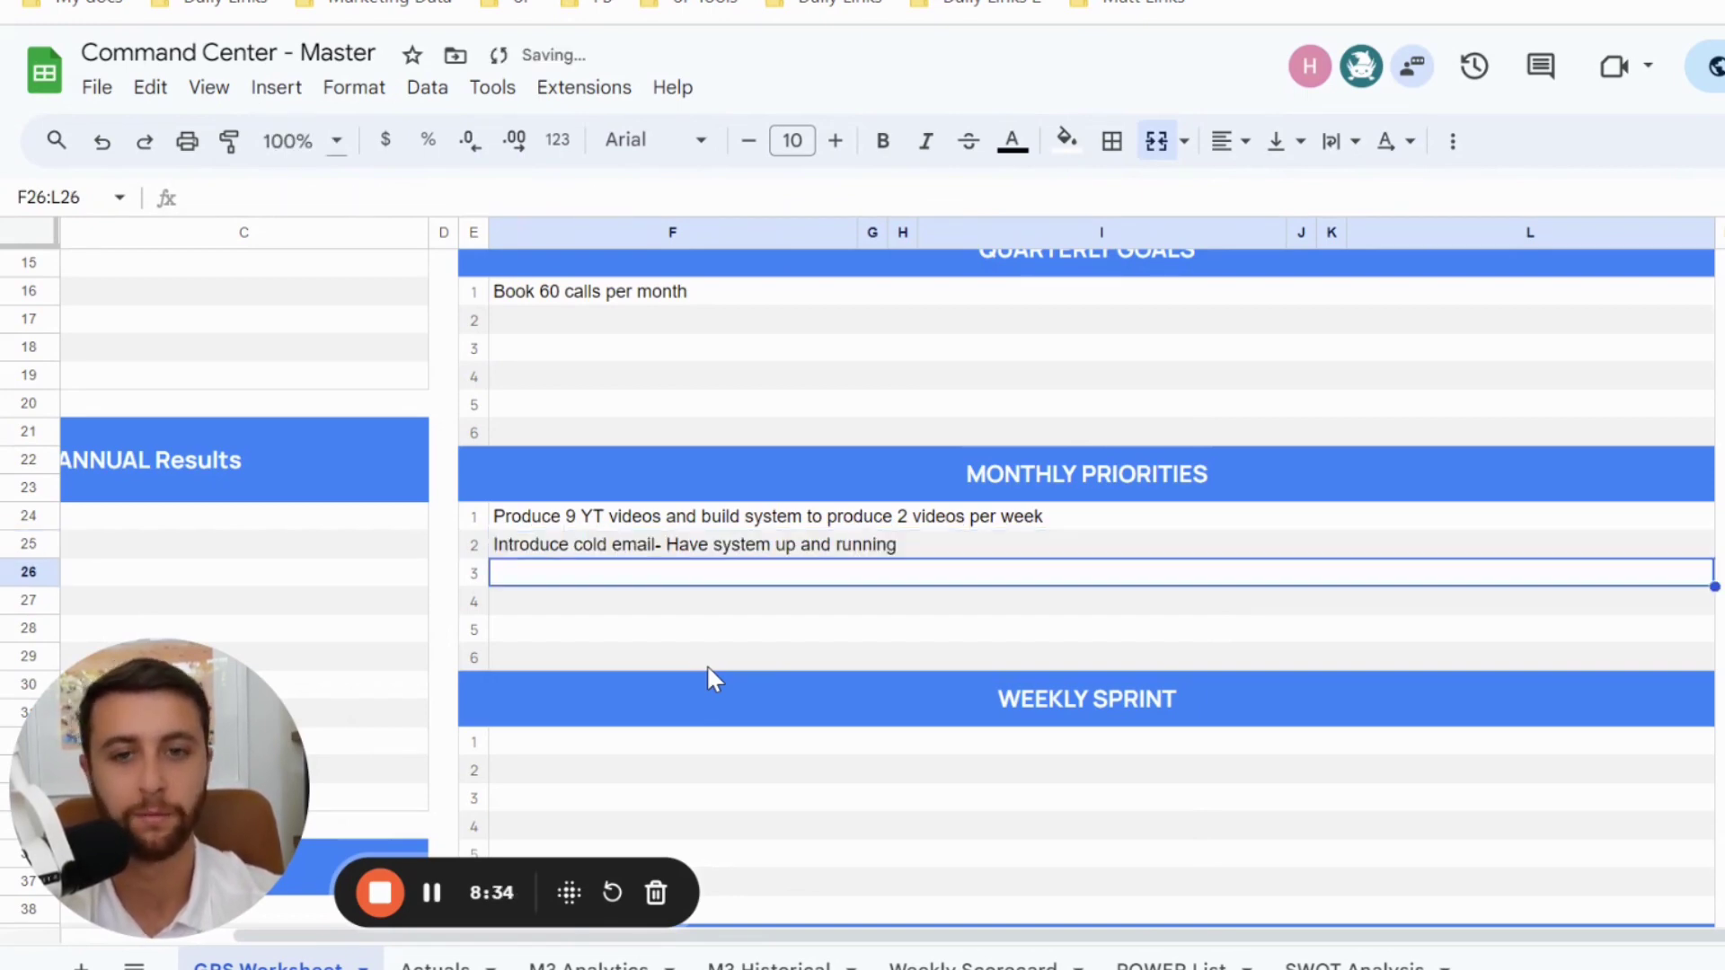
# - Enter "20,000 Cold emails sent per month" as the second quarterly goal
pyautogui.click(598, 545)
pyautogui.click(523, 323)
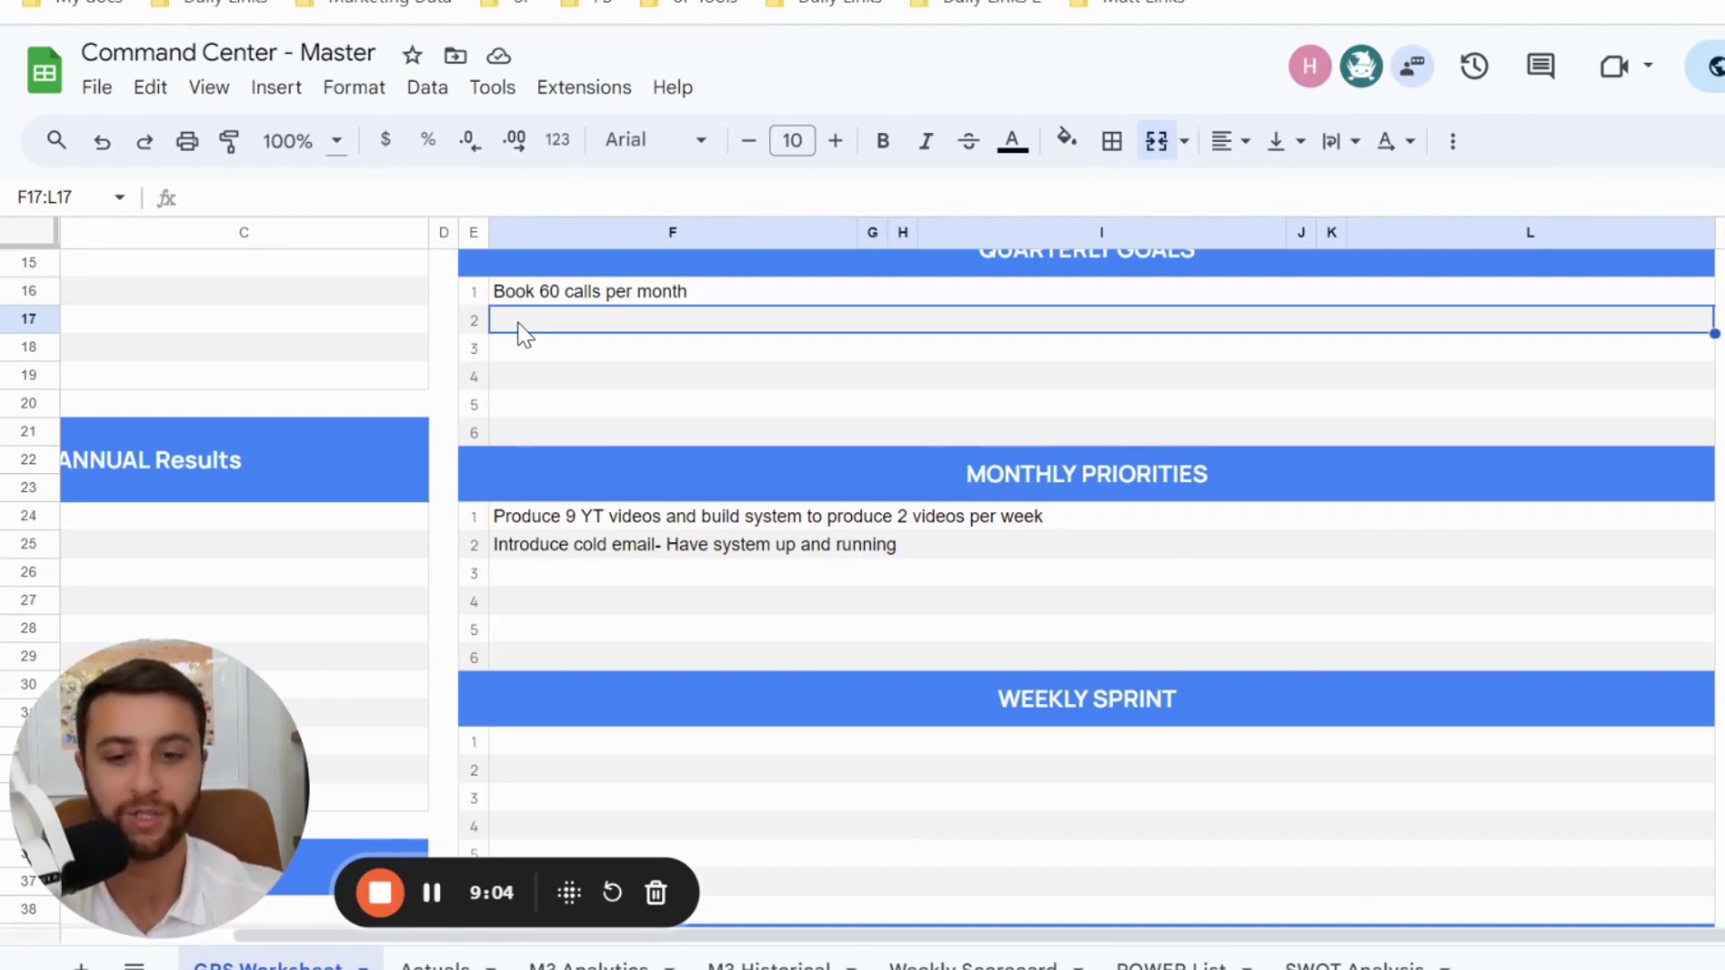
pyautogui.write('20,0')
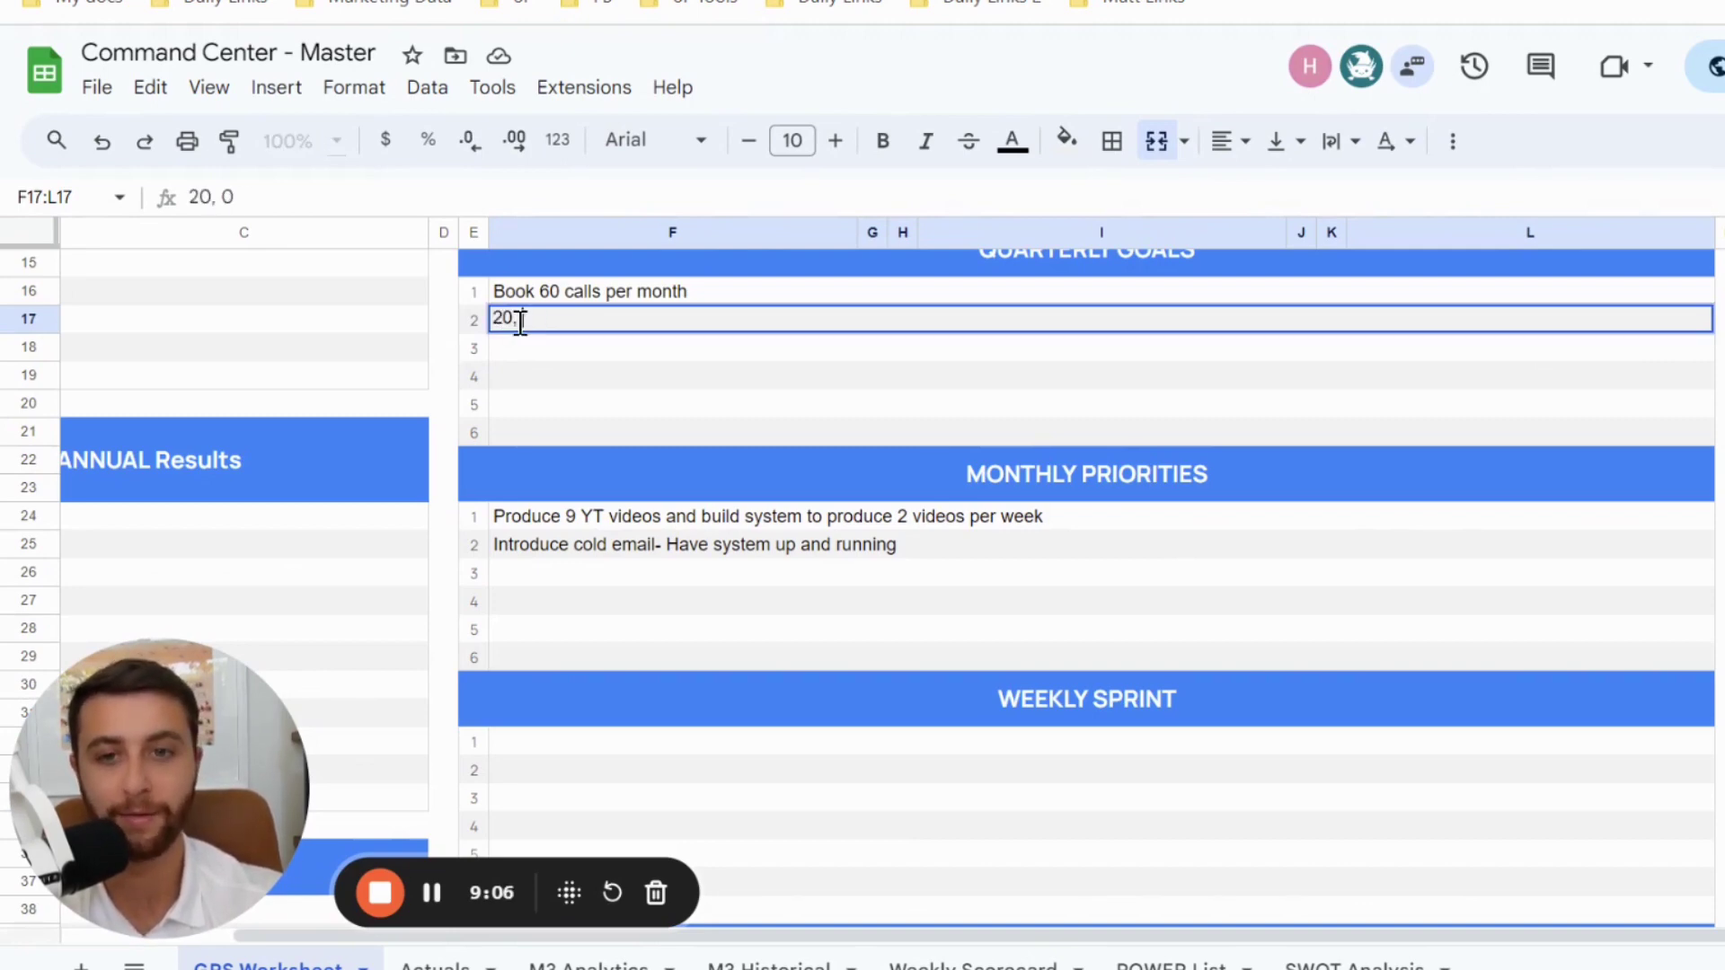
pyautogui.write('00 Cold emai')
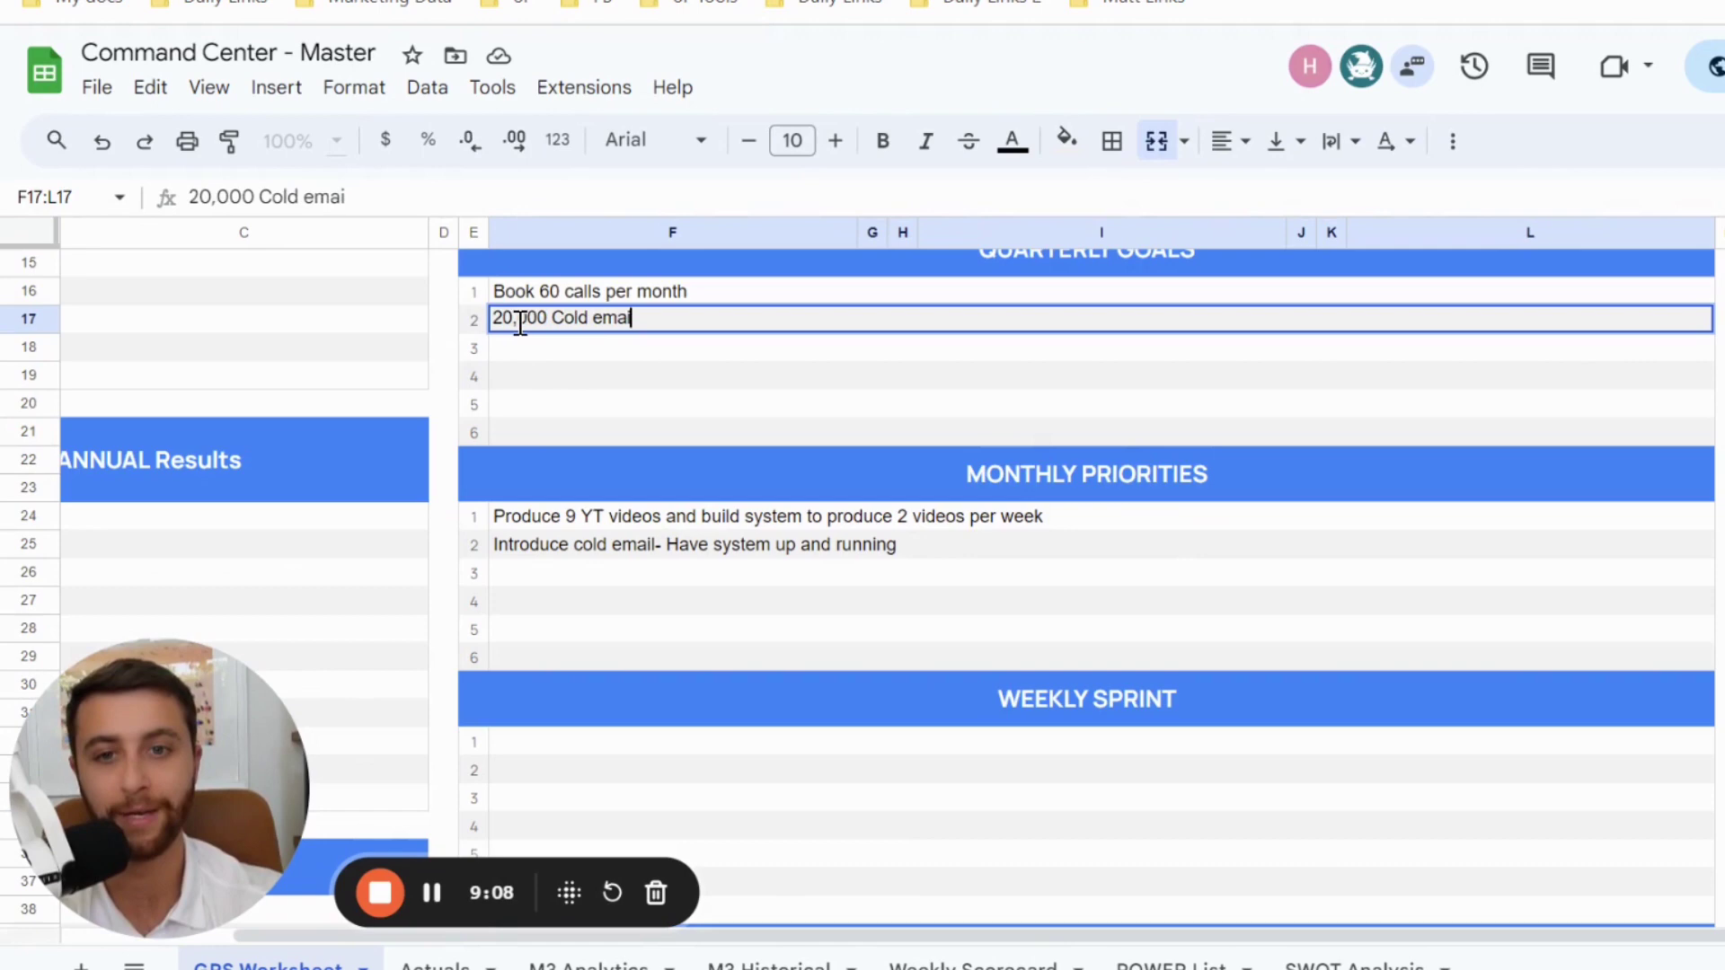
pyautogui.write('ls sent per month')
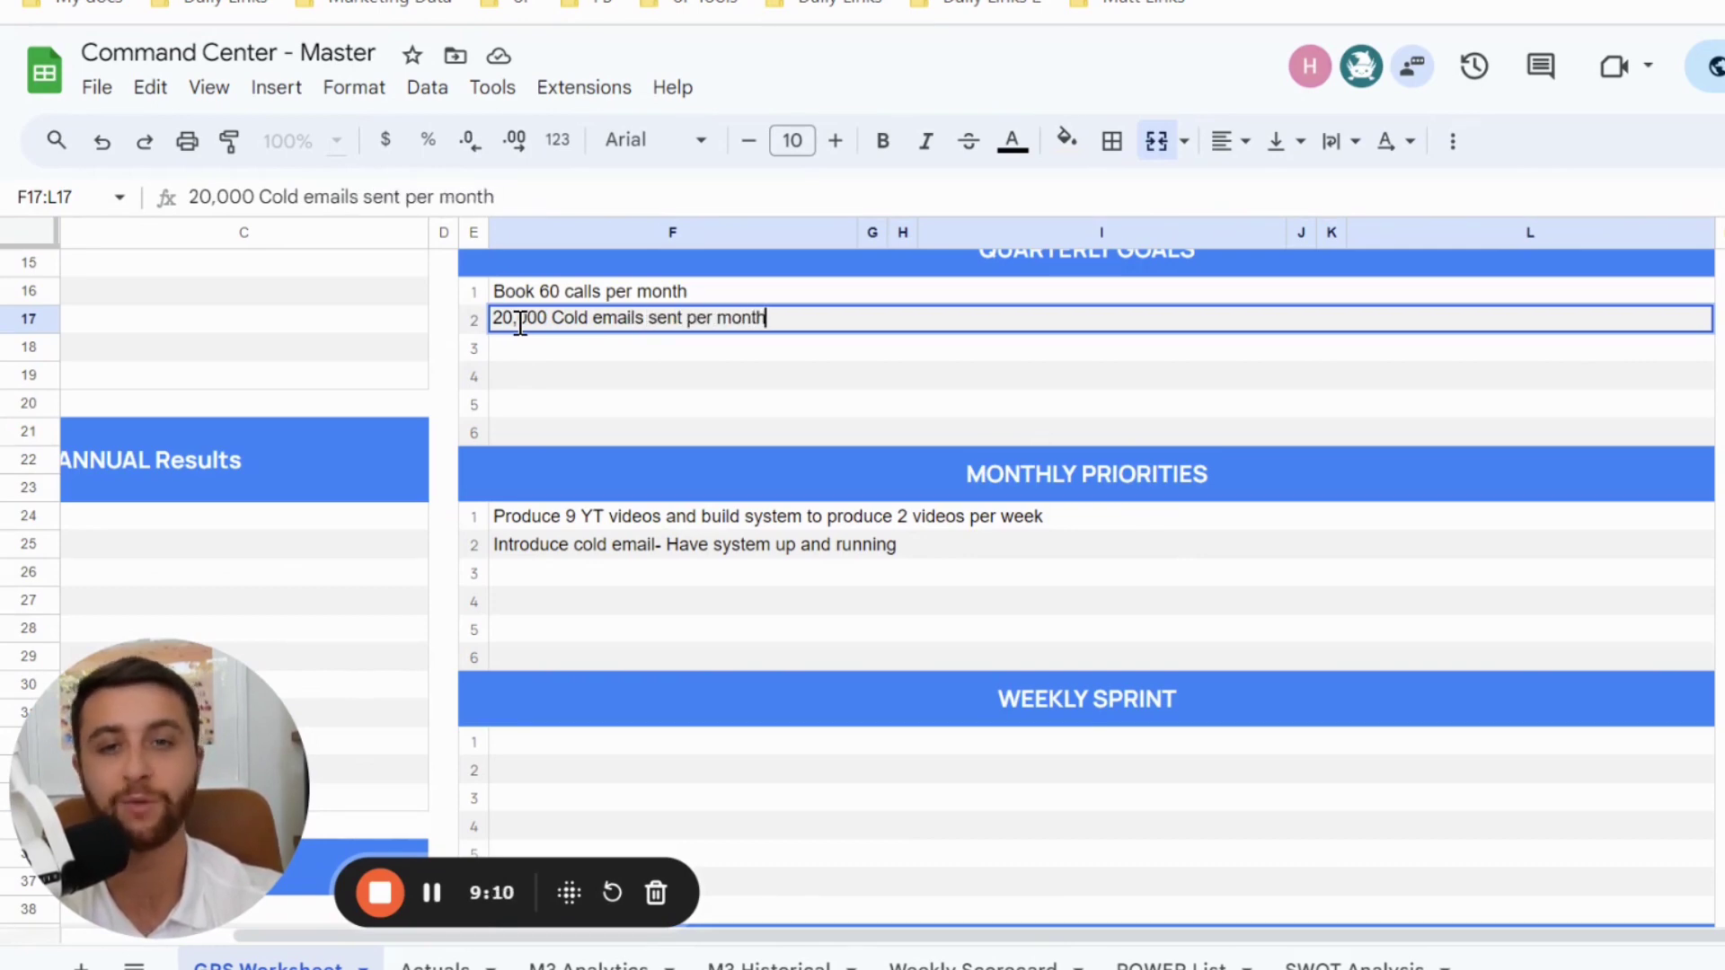
pyautogui.press('Return')
# - Enter "Write out script for 4 YT videos" as the first weekly sprint item
pyautogui.scroll(1, 524, 335)
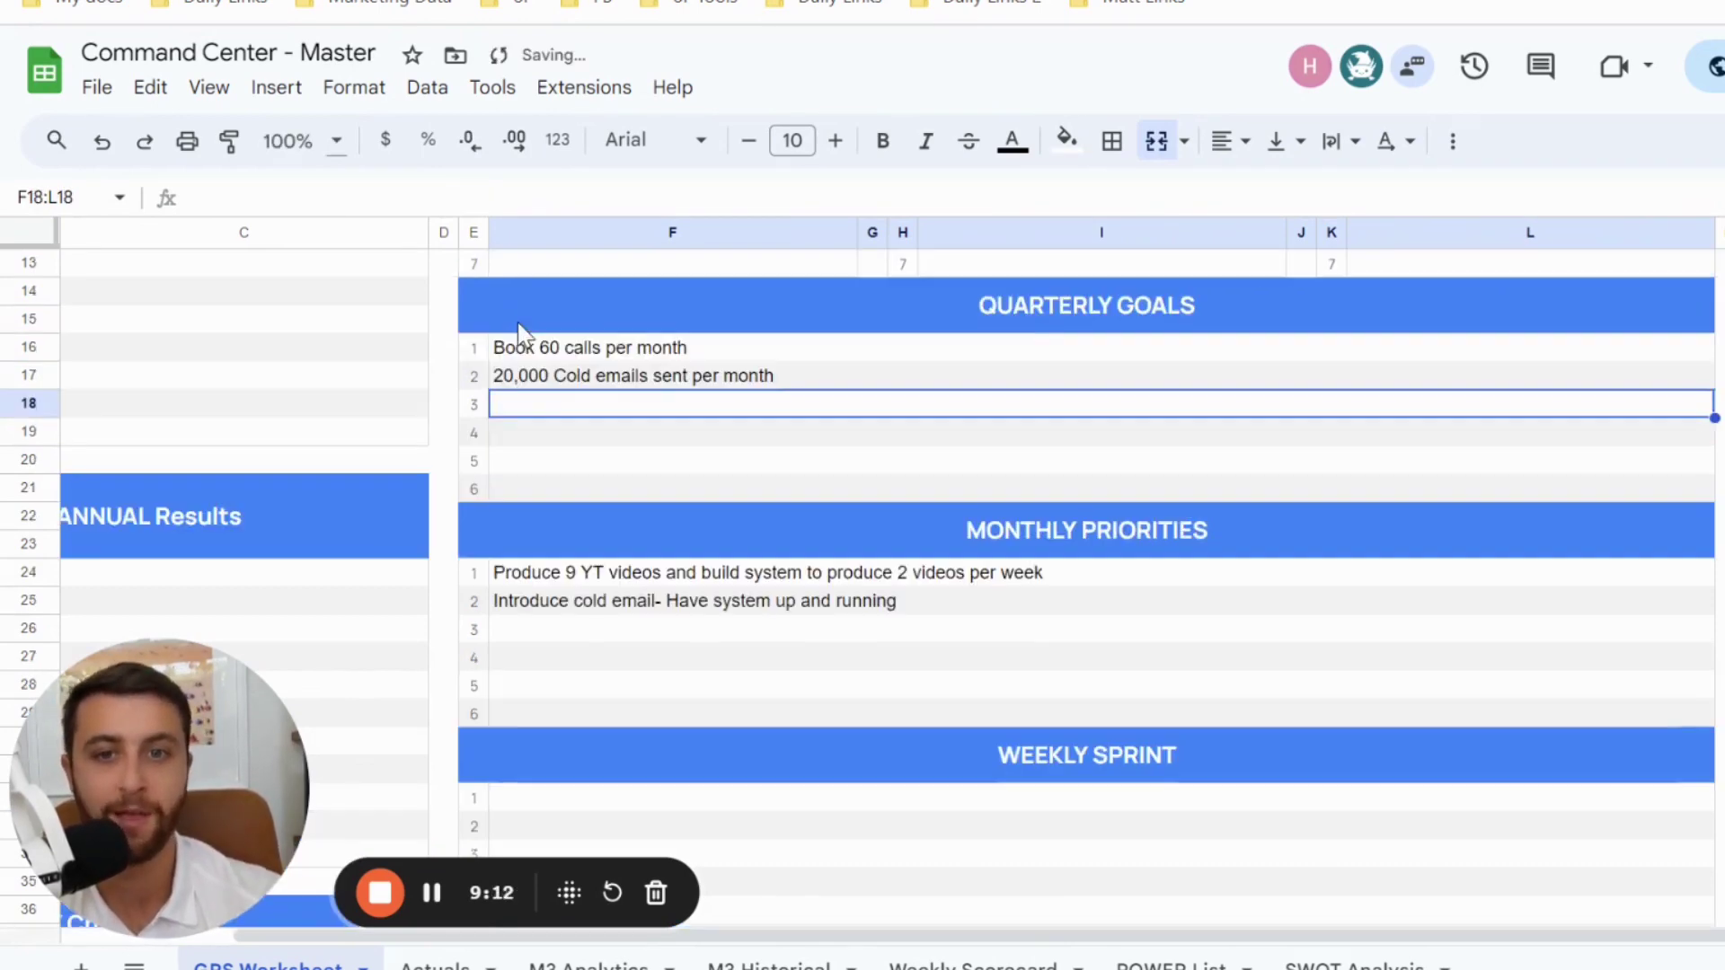
pyautogui.moveTo(543, 575); pyautogui.dragTo(541, 606)
pyautogui.scroll(-2, 544, 620)
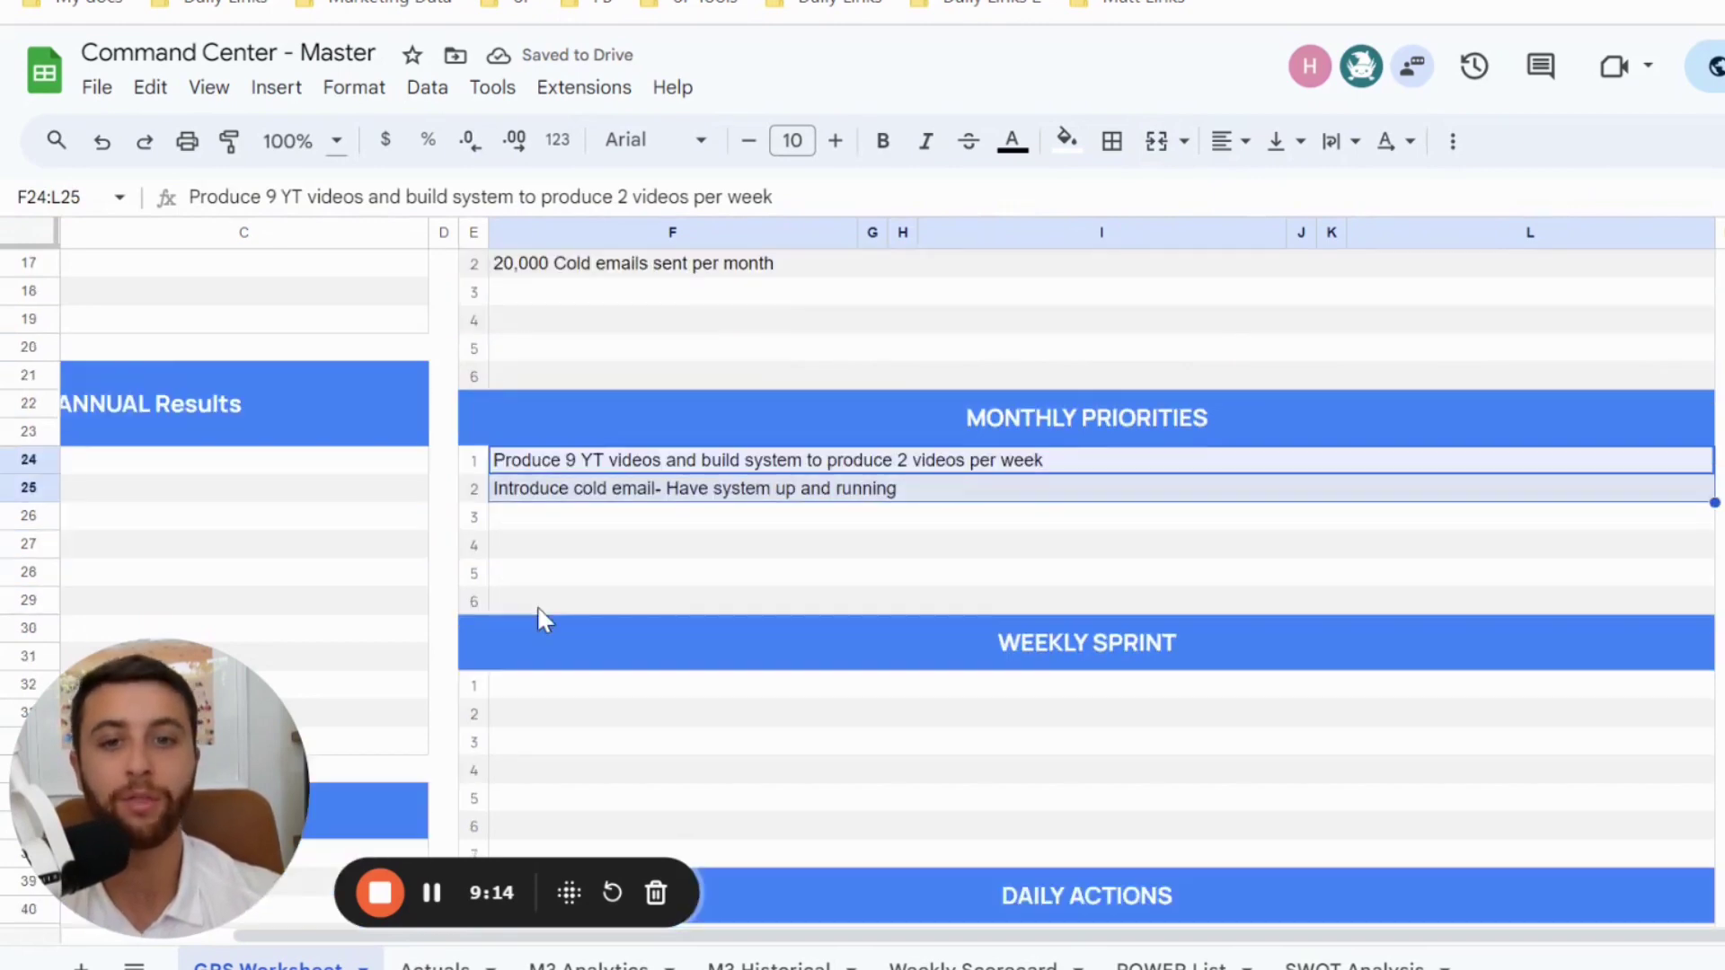
pyautogui.scroll(-1, 544, 620)
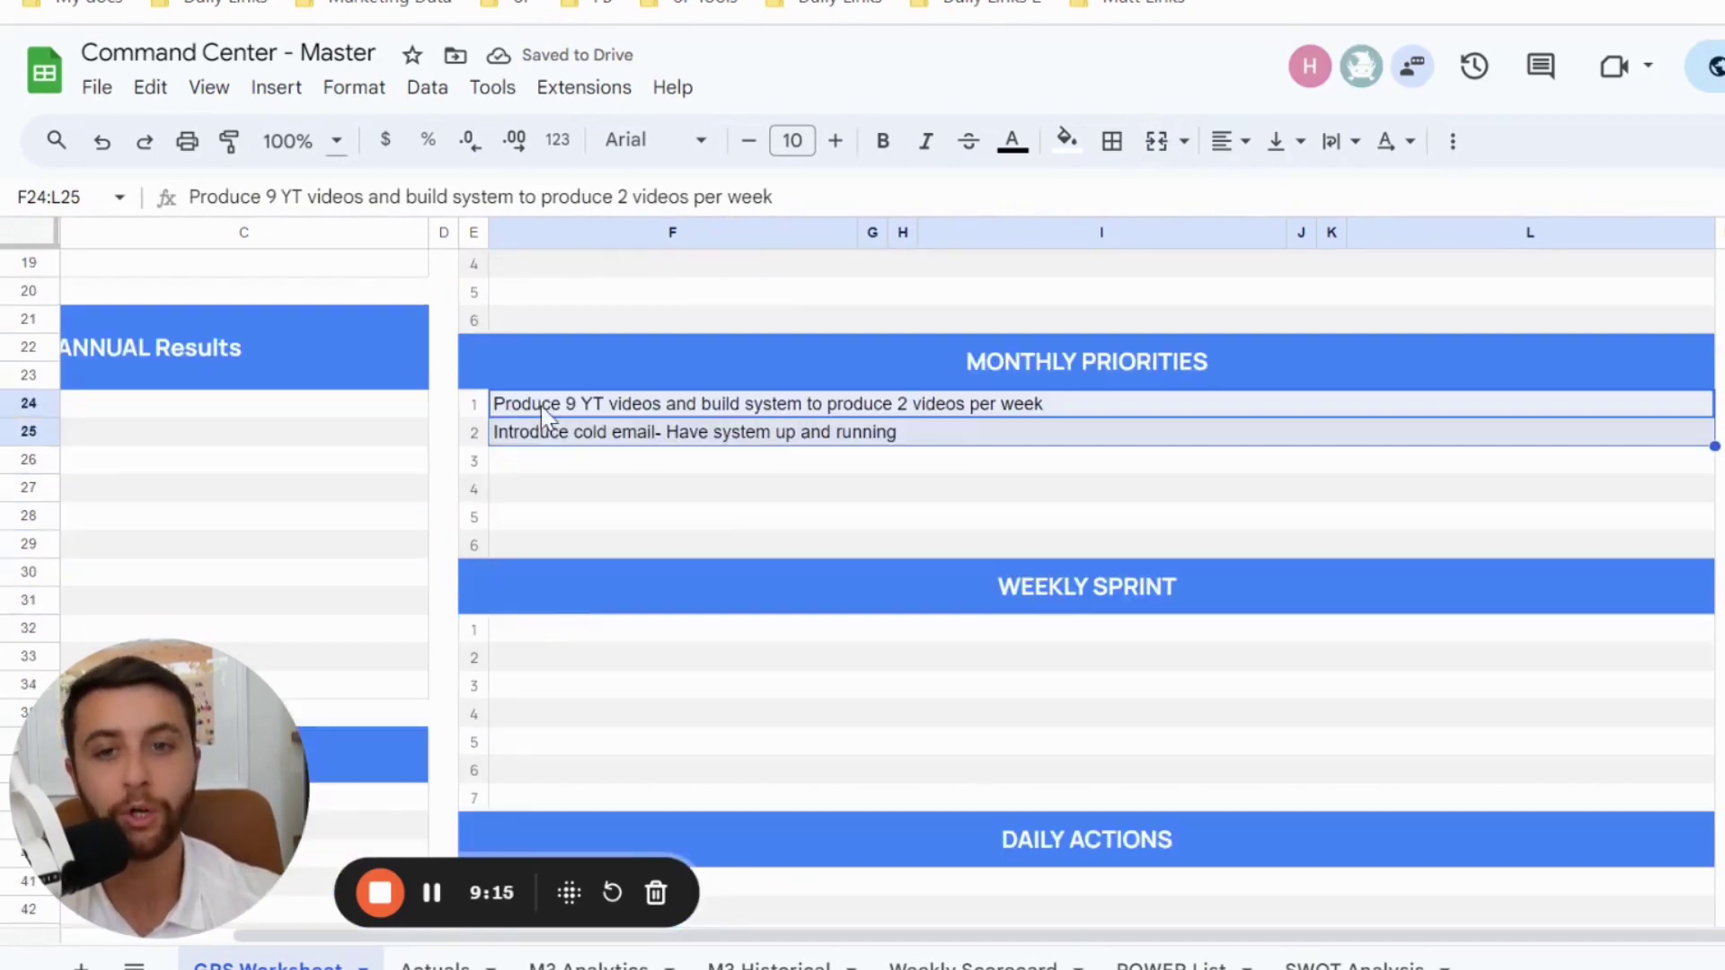
pyautogui.click(568, 633)
pyautogui.write('Write ')
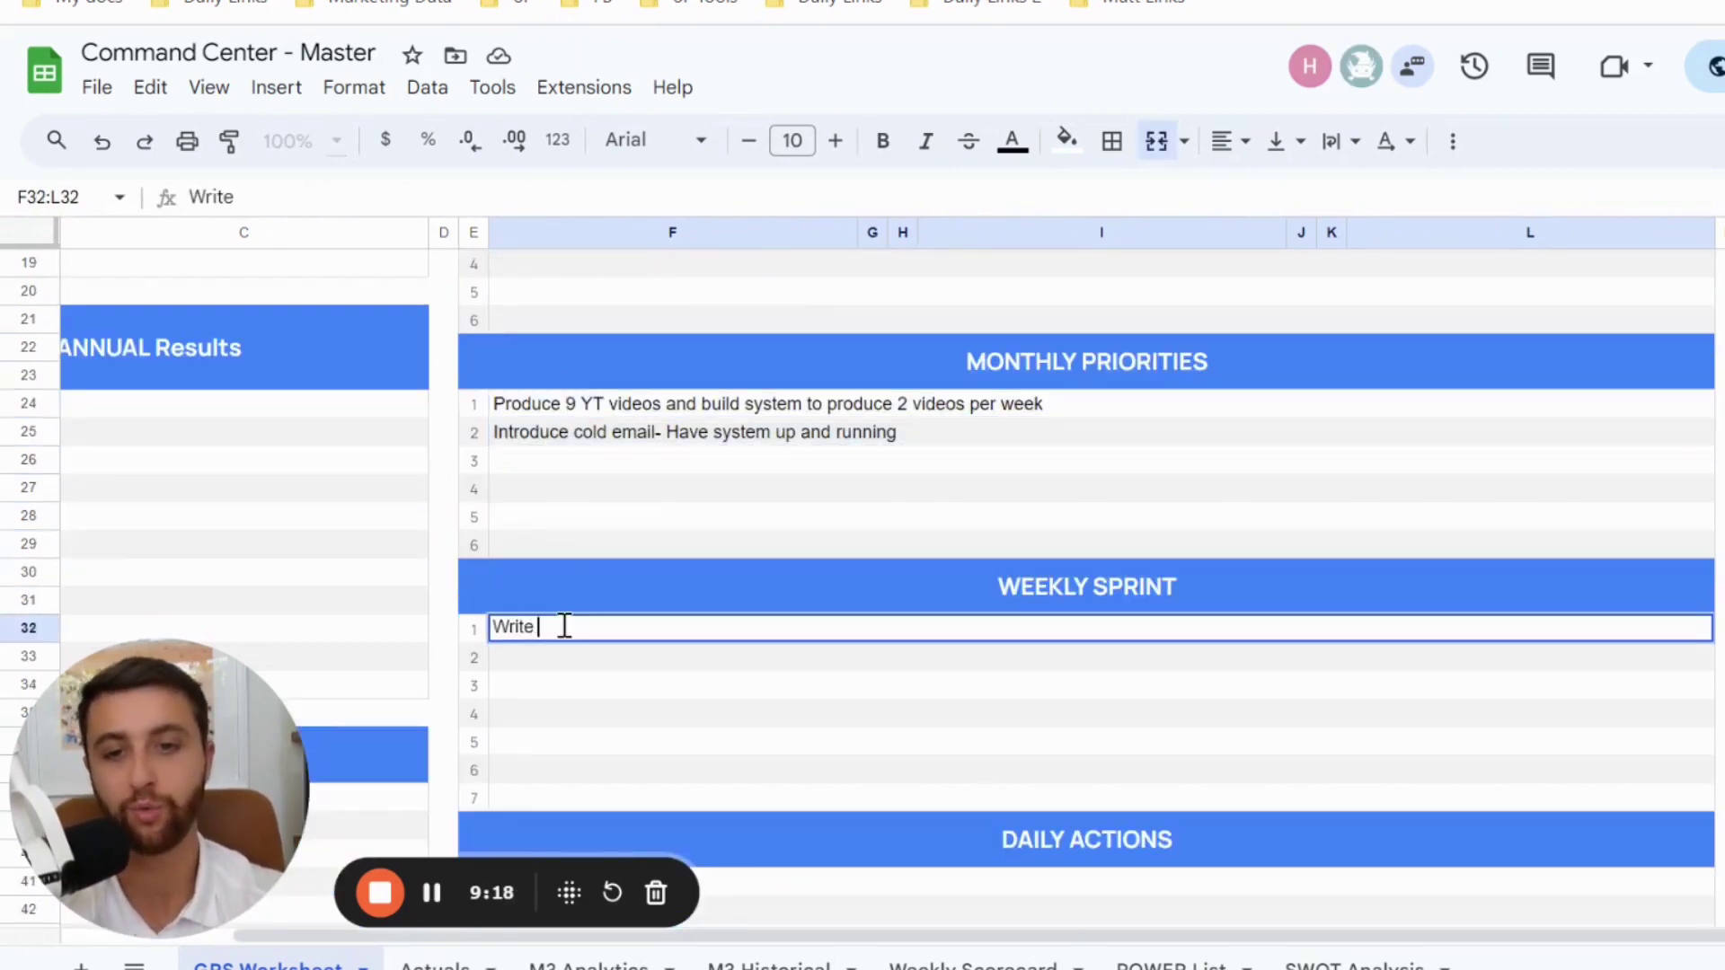
pyautogui.write('out scr')
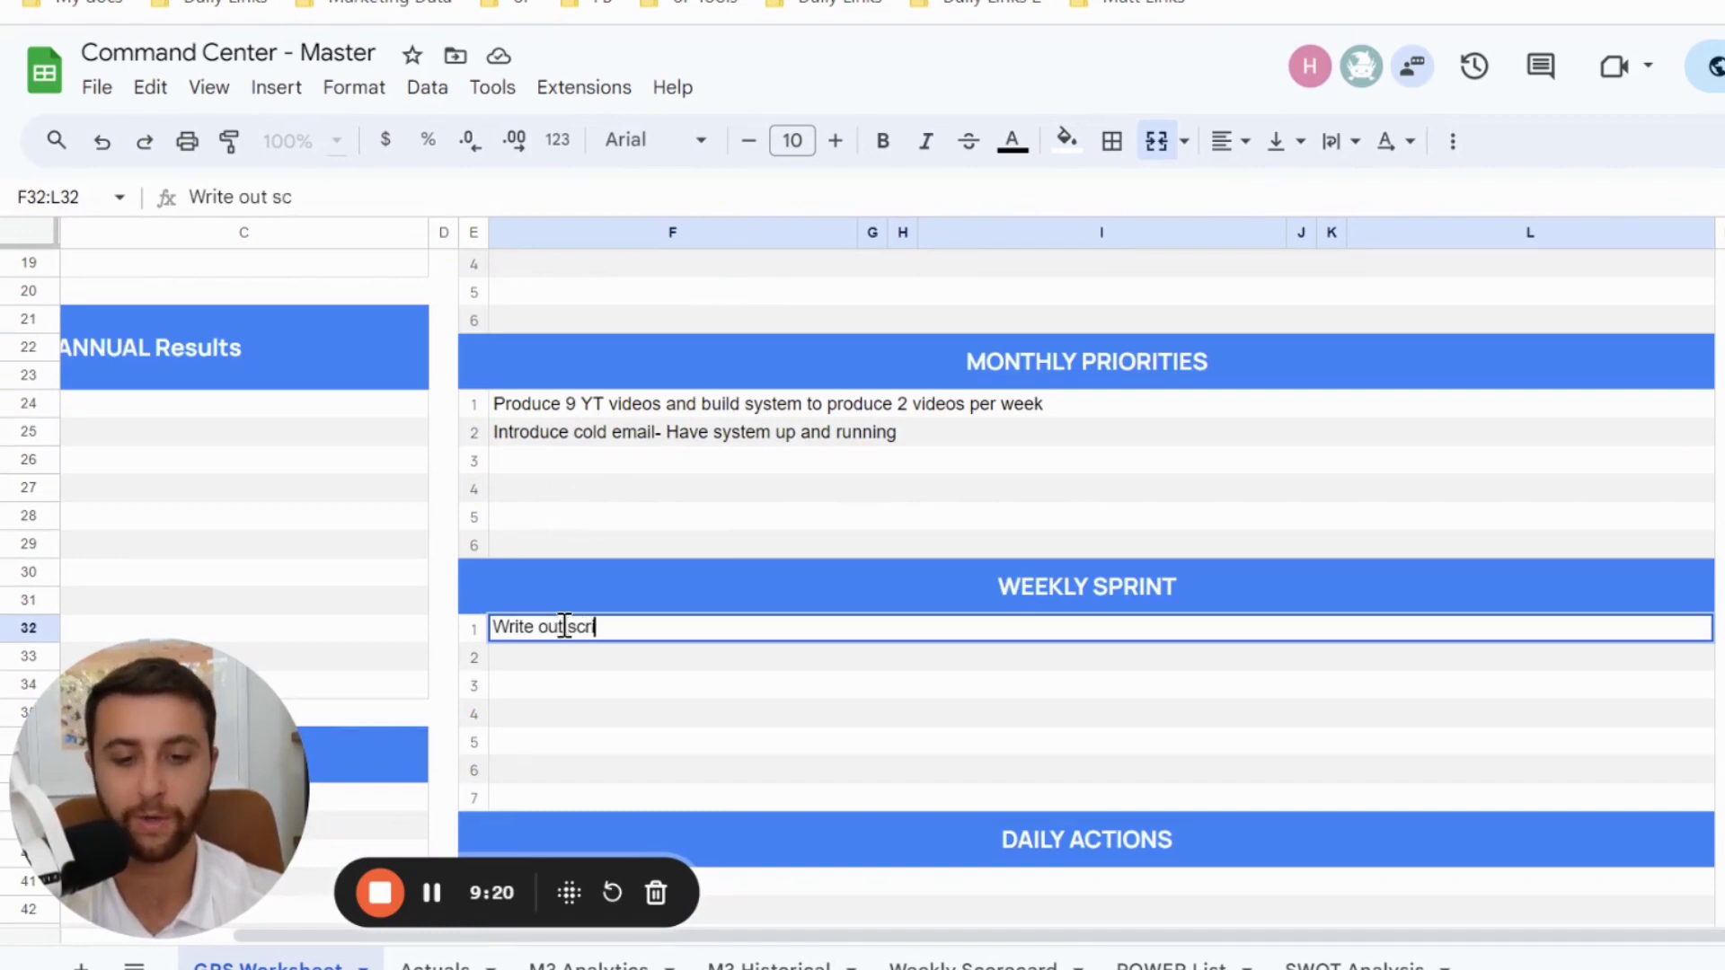
pyautogui.write('ipt for 4 YT videos')
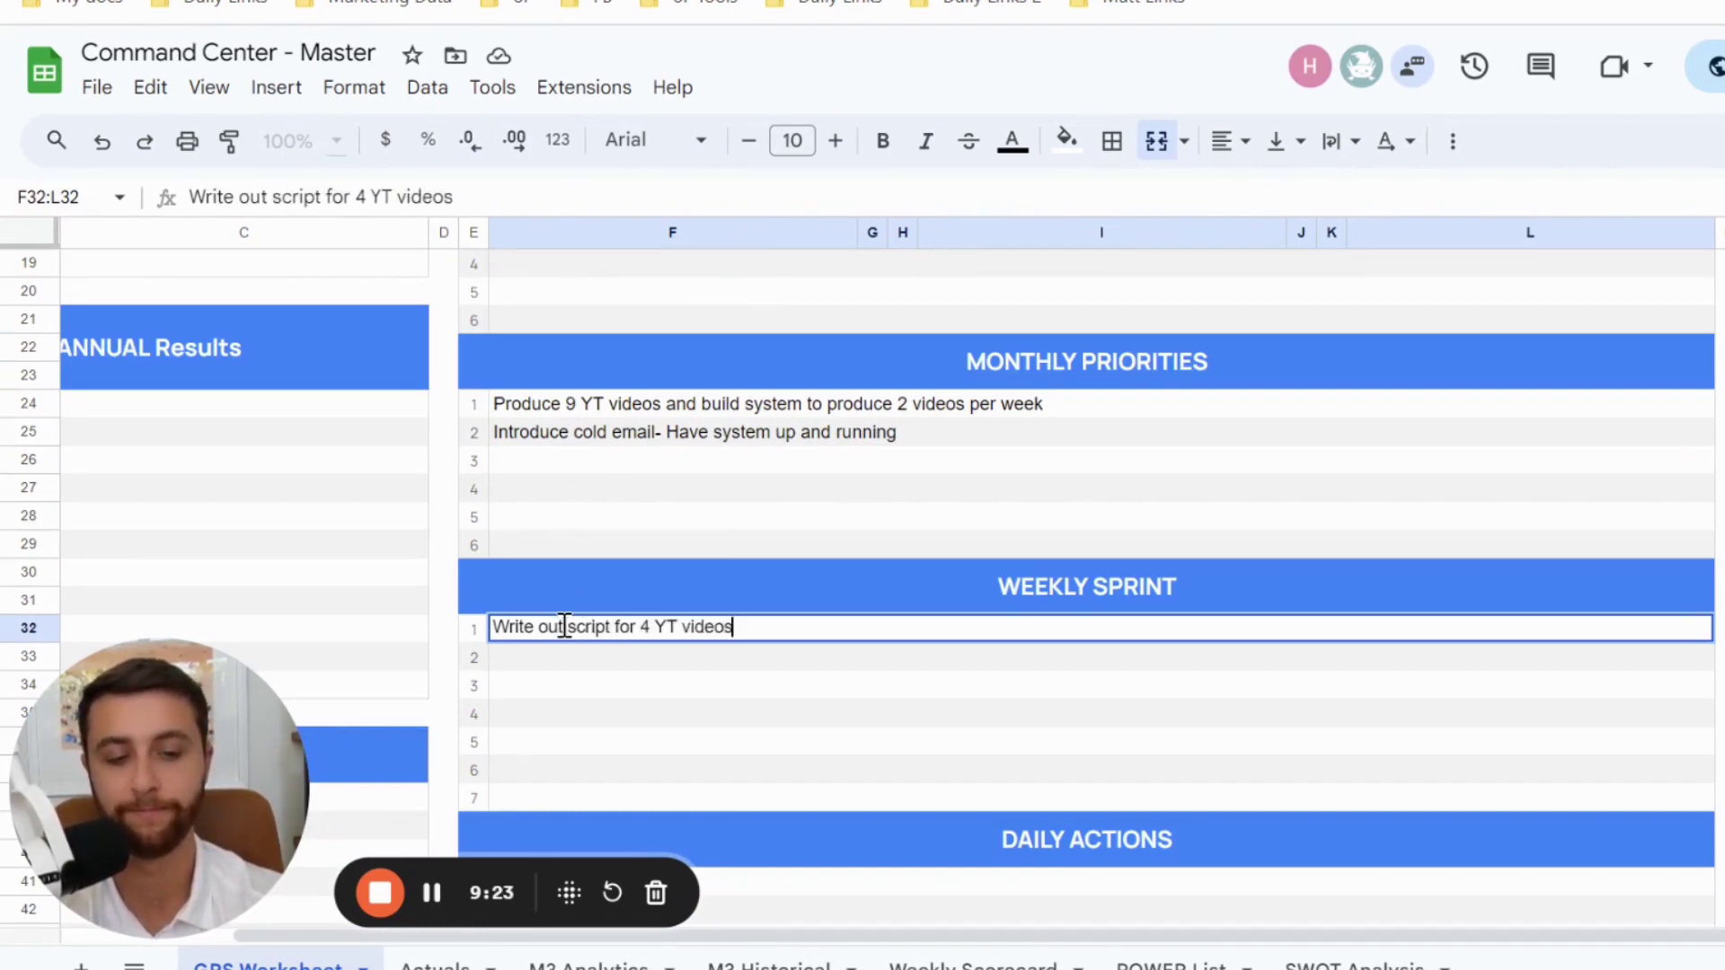
pyautogui.press('Return')
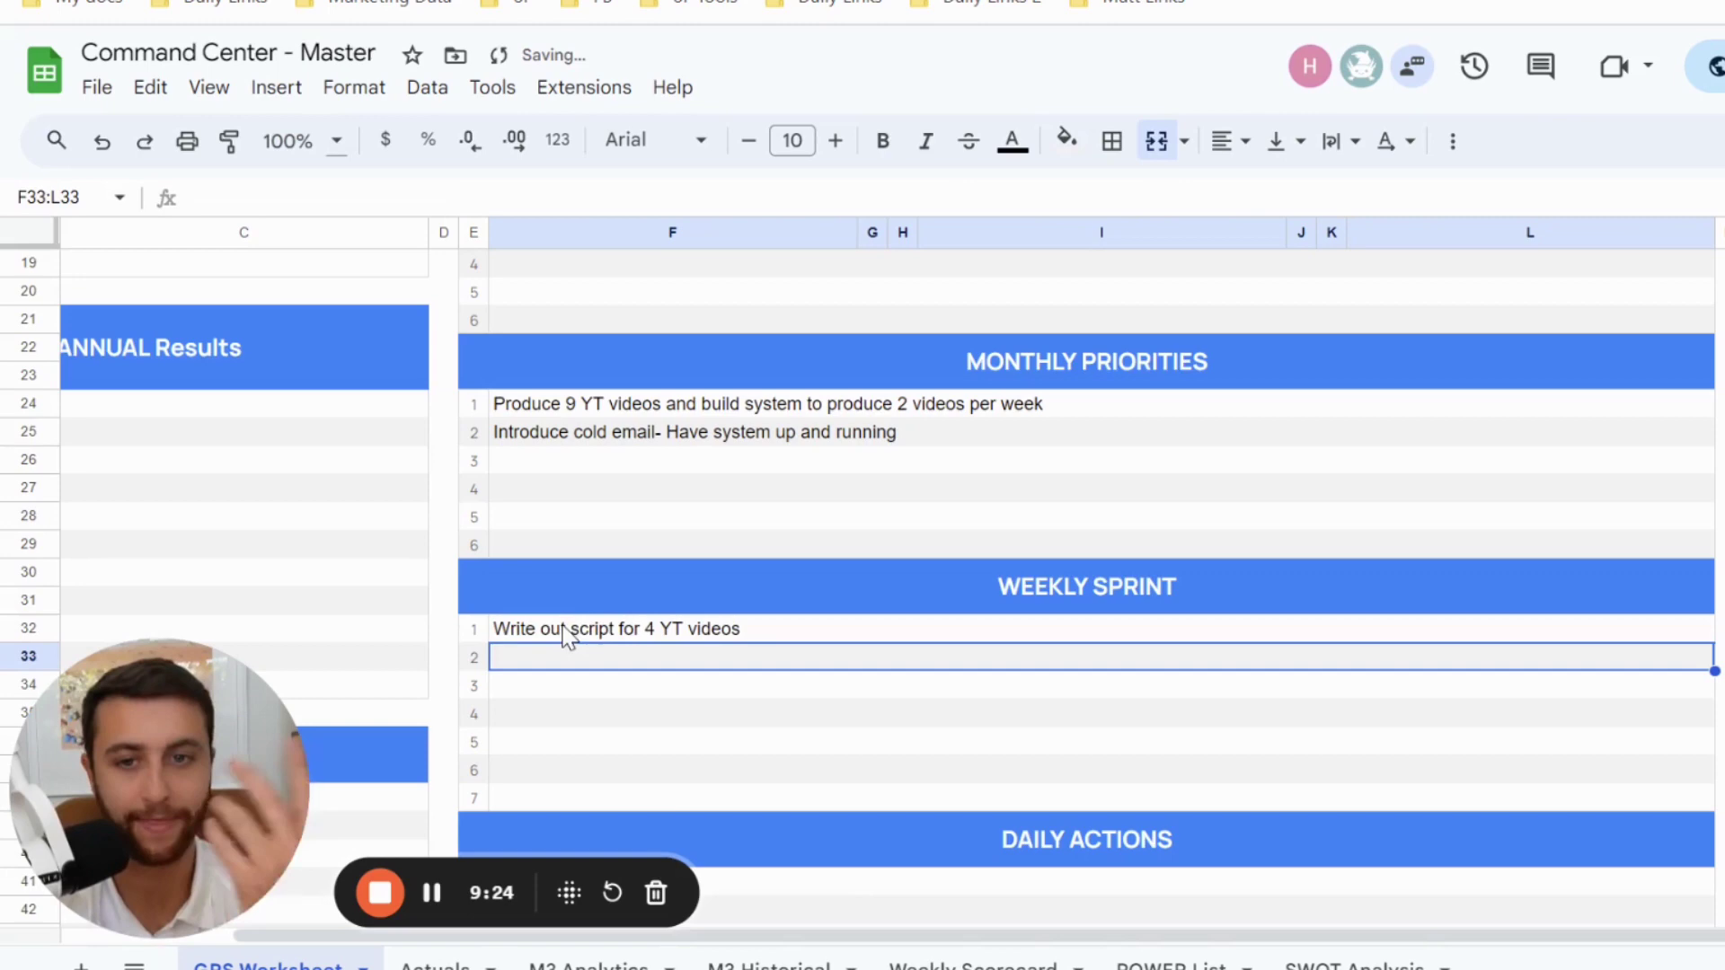
# - Enter "Hire agency to set up and warm up 20 domains for cold email" as the second weekly sprint item
pyautogui.write('Hire ag')
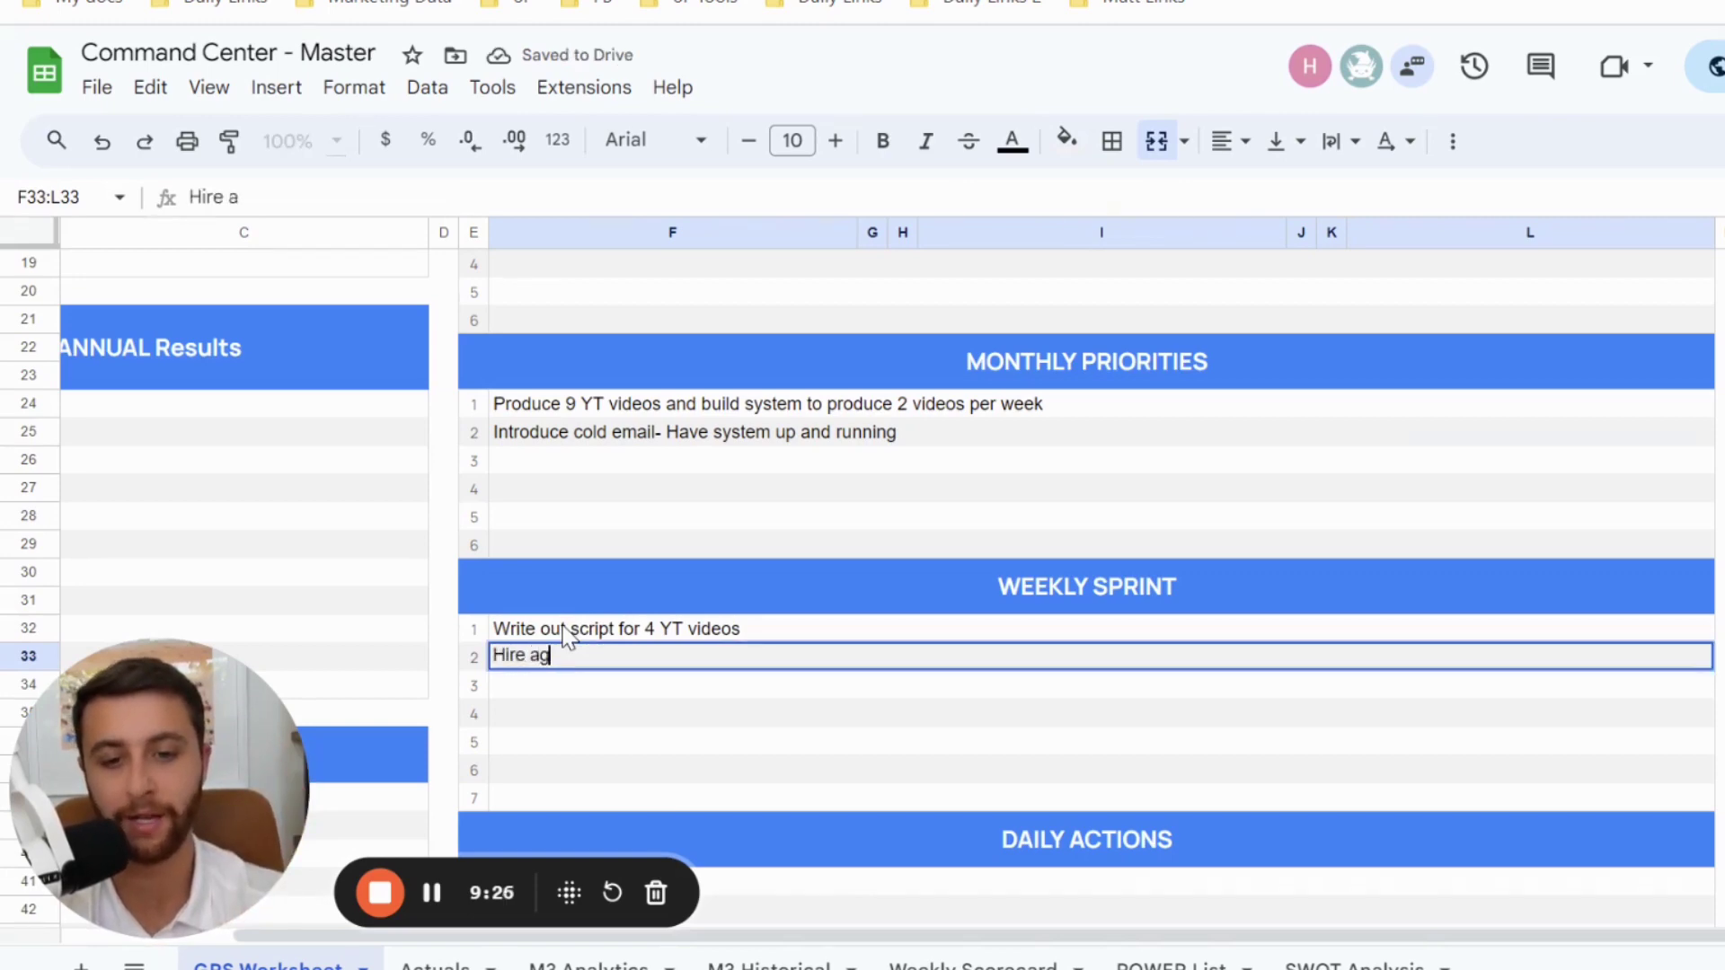
pyautogui.write('ency to set up and warm up')
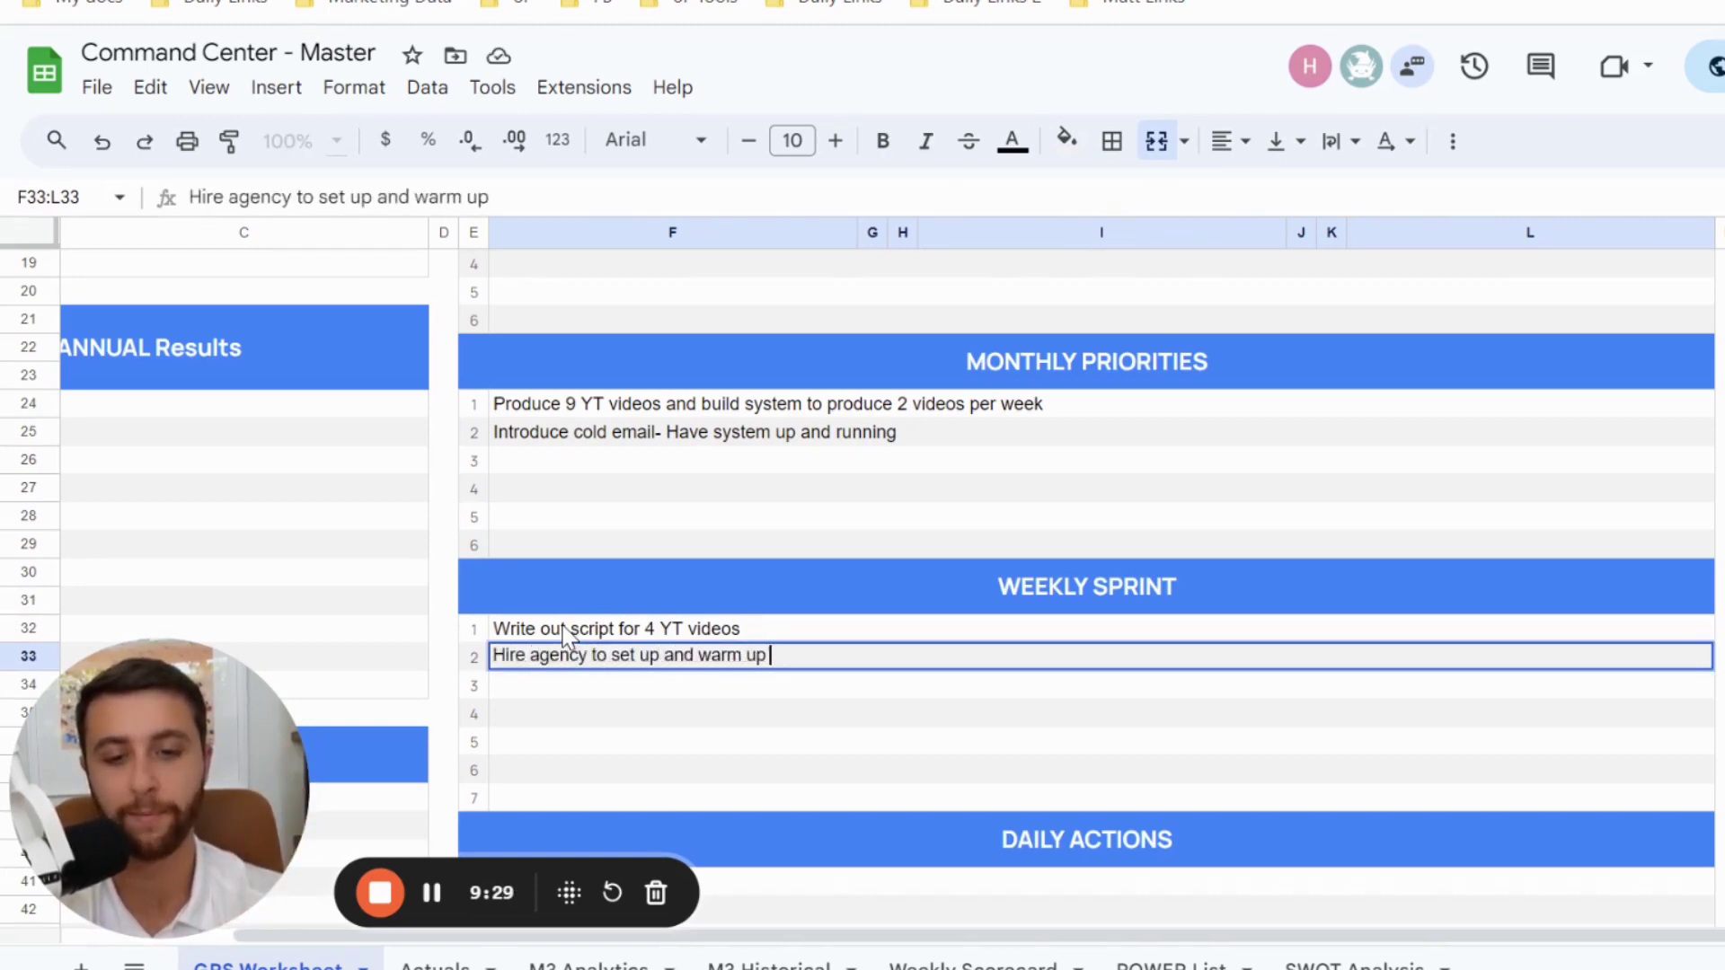
pyautogui.scroll(3, 566, 637)
pyautogui.scroll(-1, 566, 638)
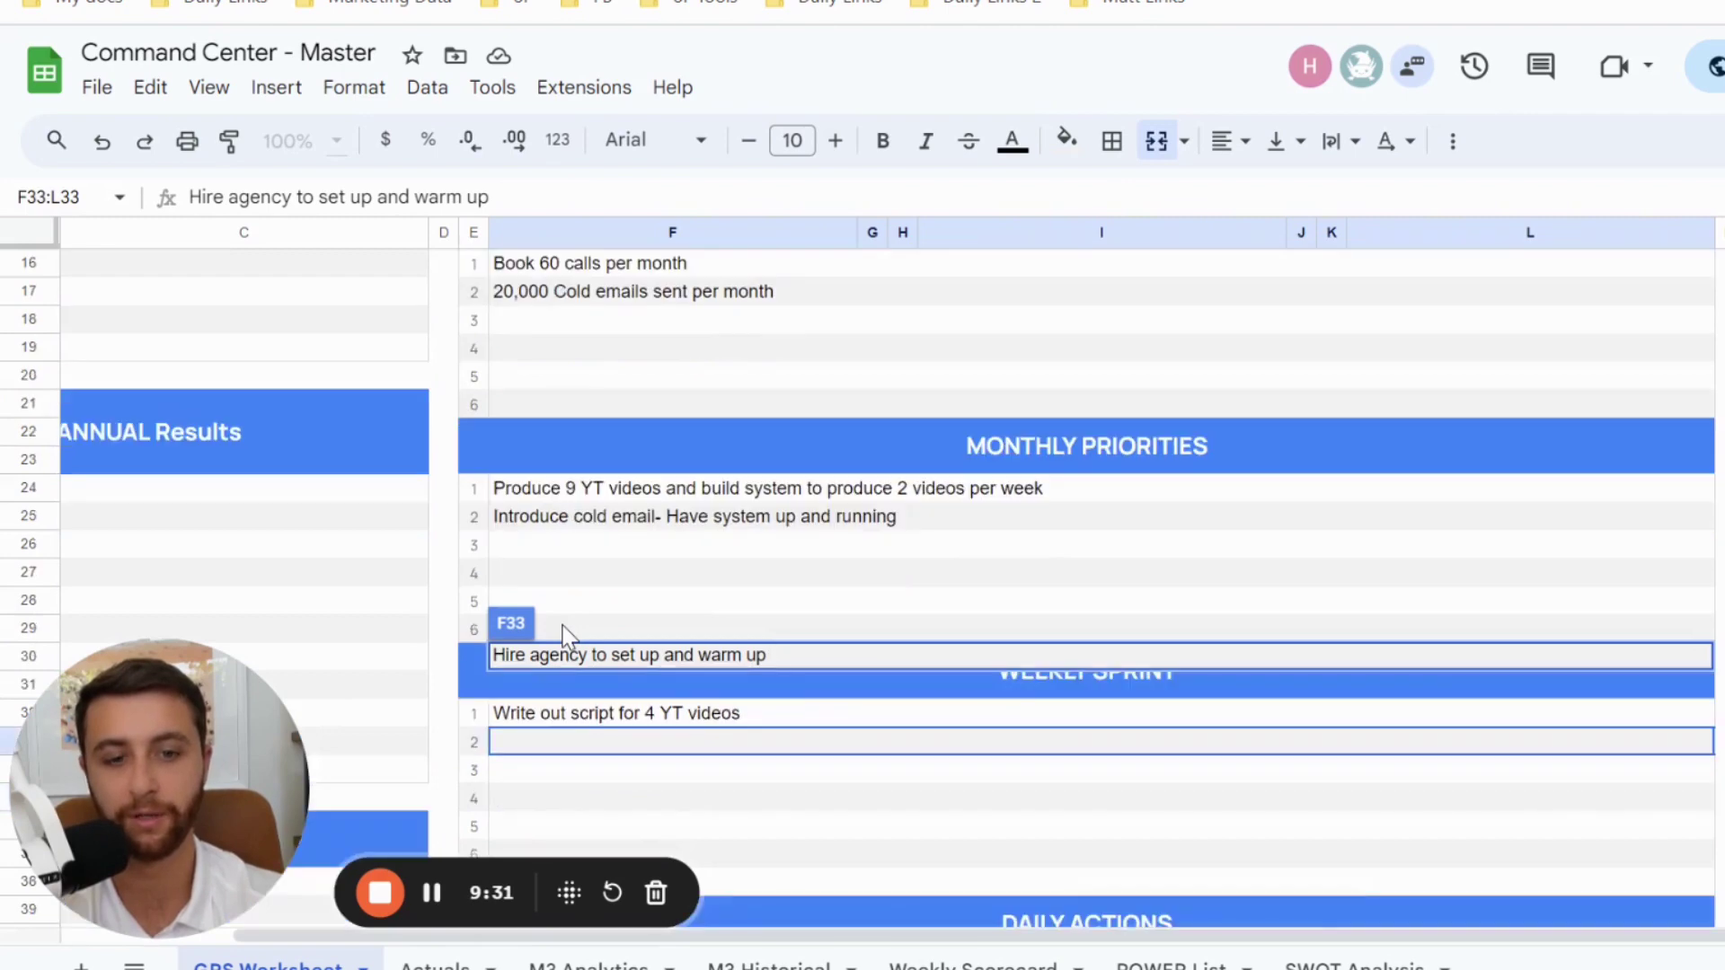
pyautogui.write('20 domains ')
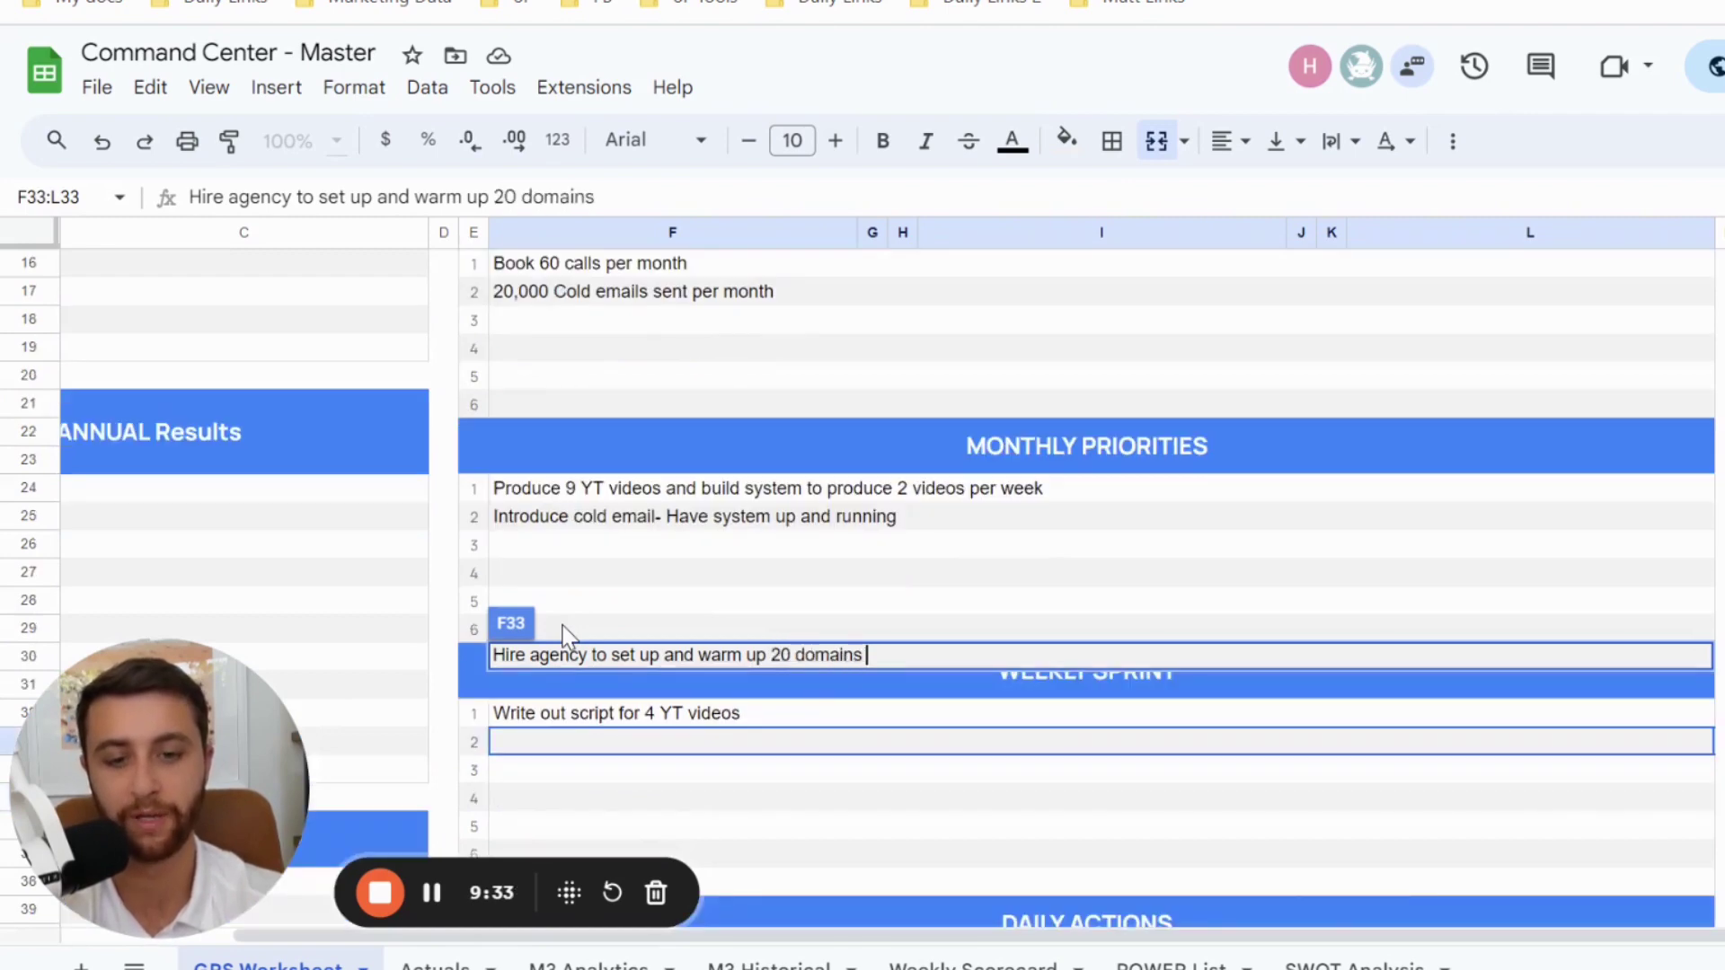
pyautogui.write('for cold email')
pyautogui.press('Return')
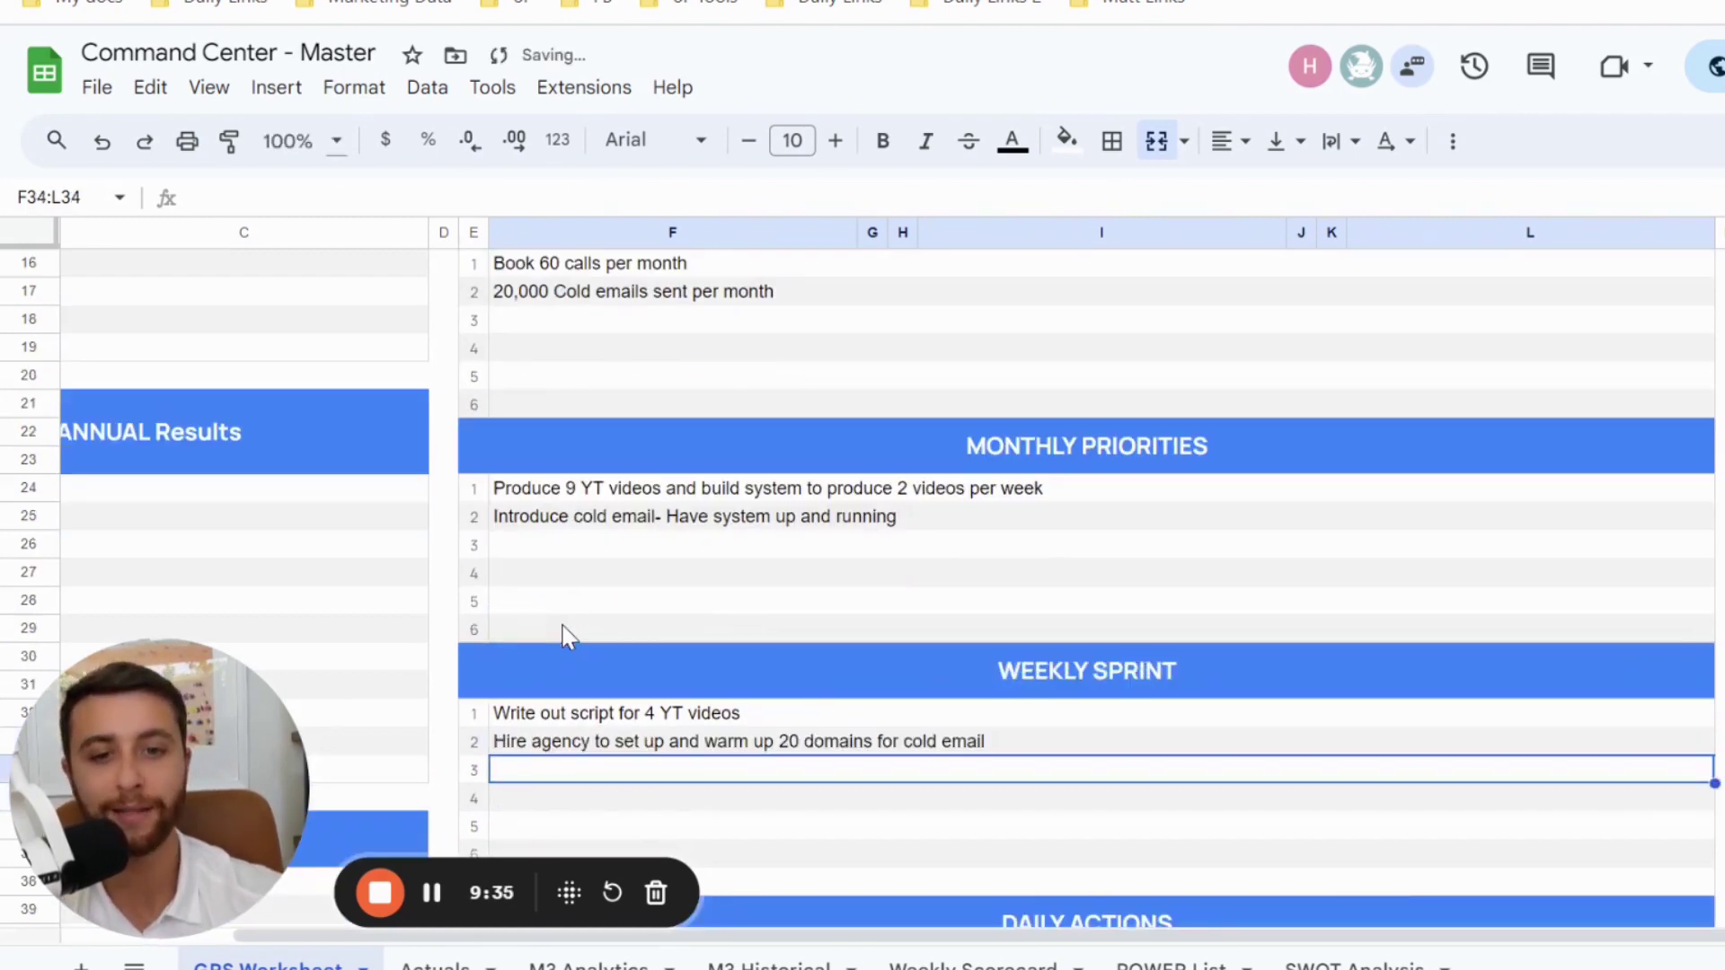
# - Review the Deals Closed/mo, Churn % and MRR Cap columns of the MRR CAP table on the M3 Analytics sheet
pyautogui.scroll(-4, 566, 636)
pyautogui.moveTo(571, 600); pyautogui.dragTo(571, 636)
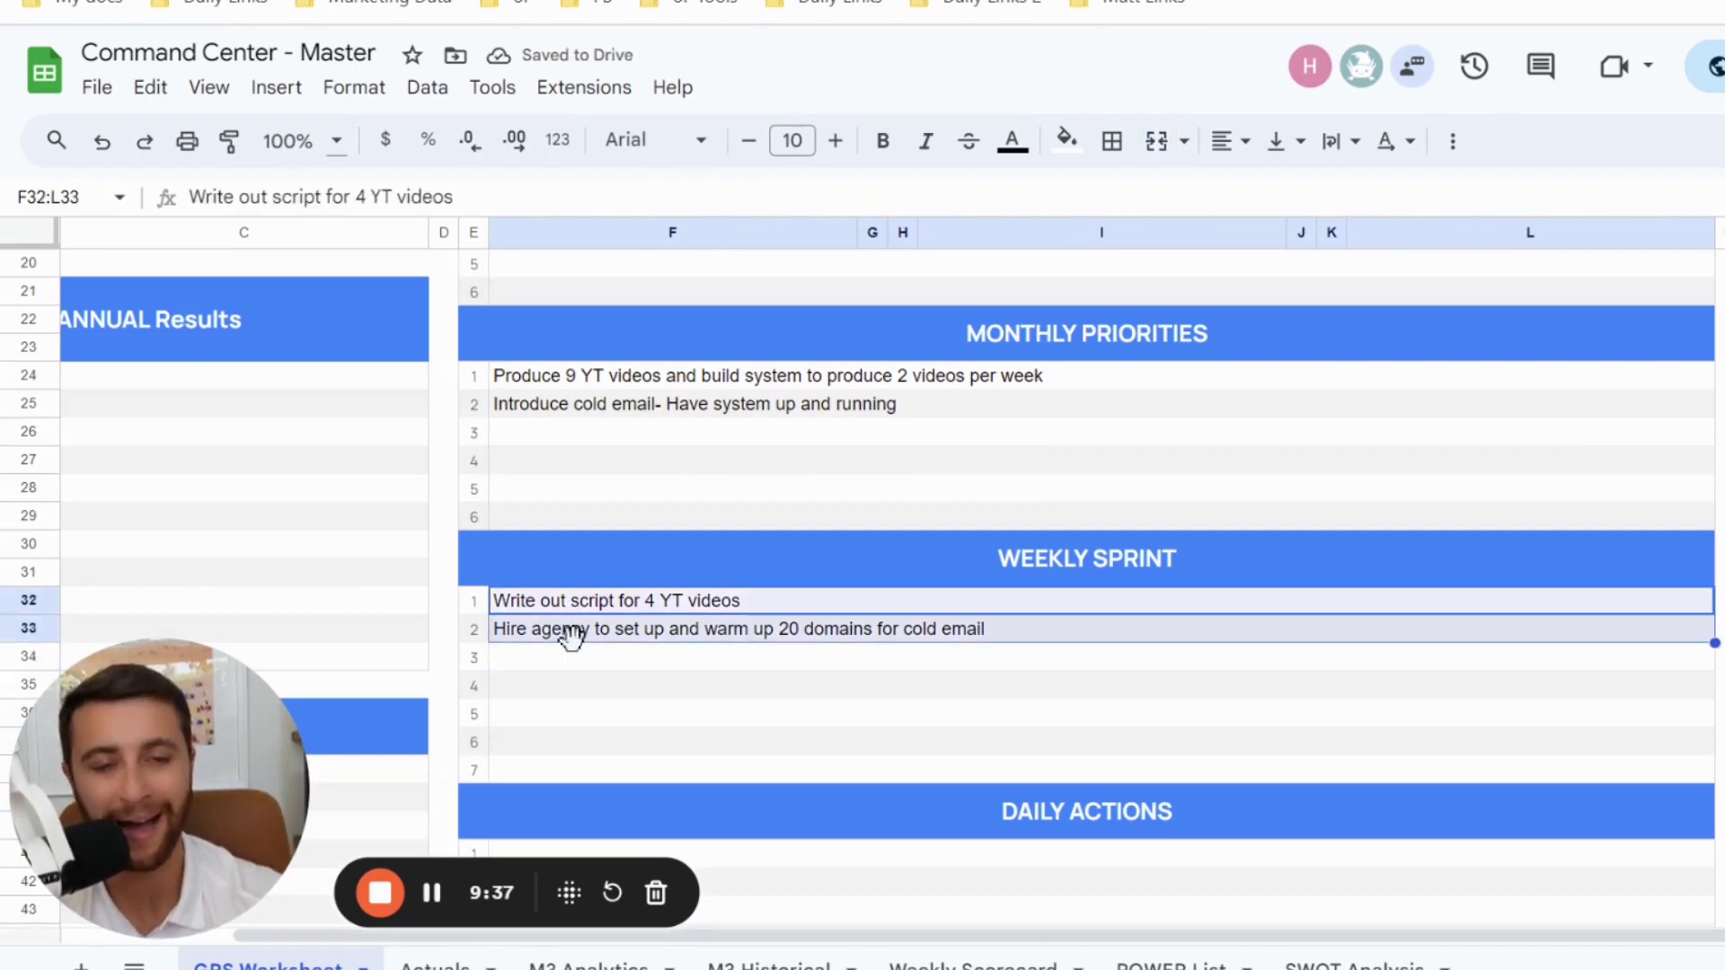
pyautogui.scroll(5, 572, 636)
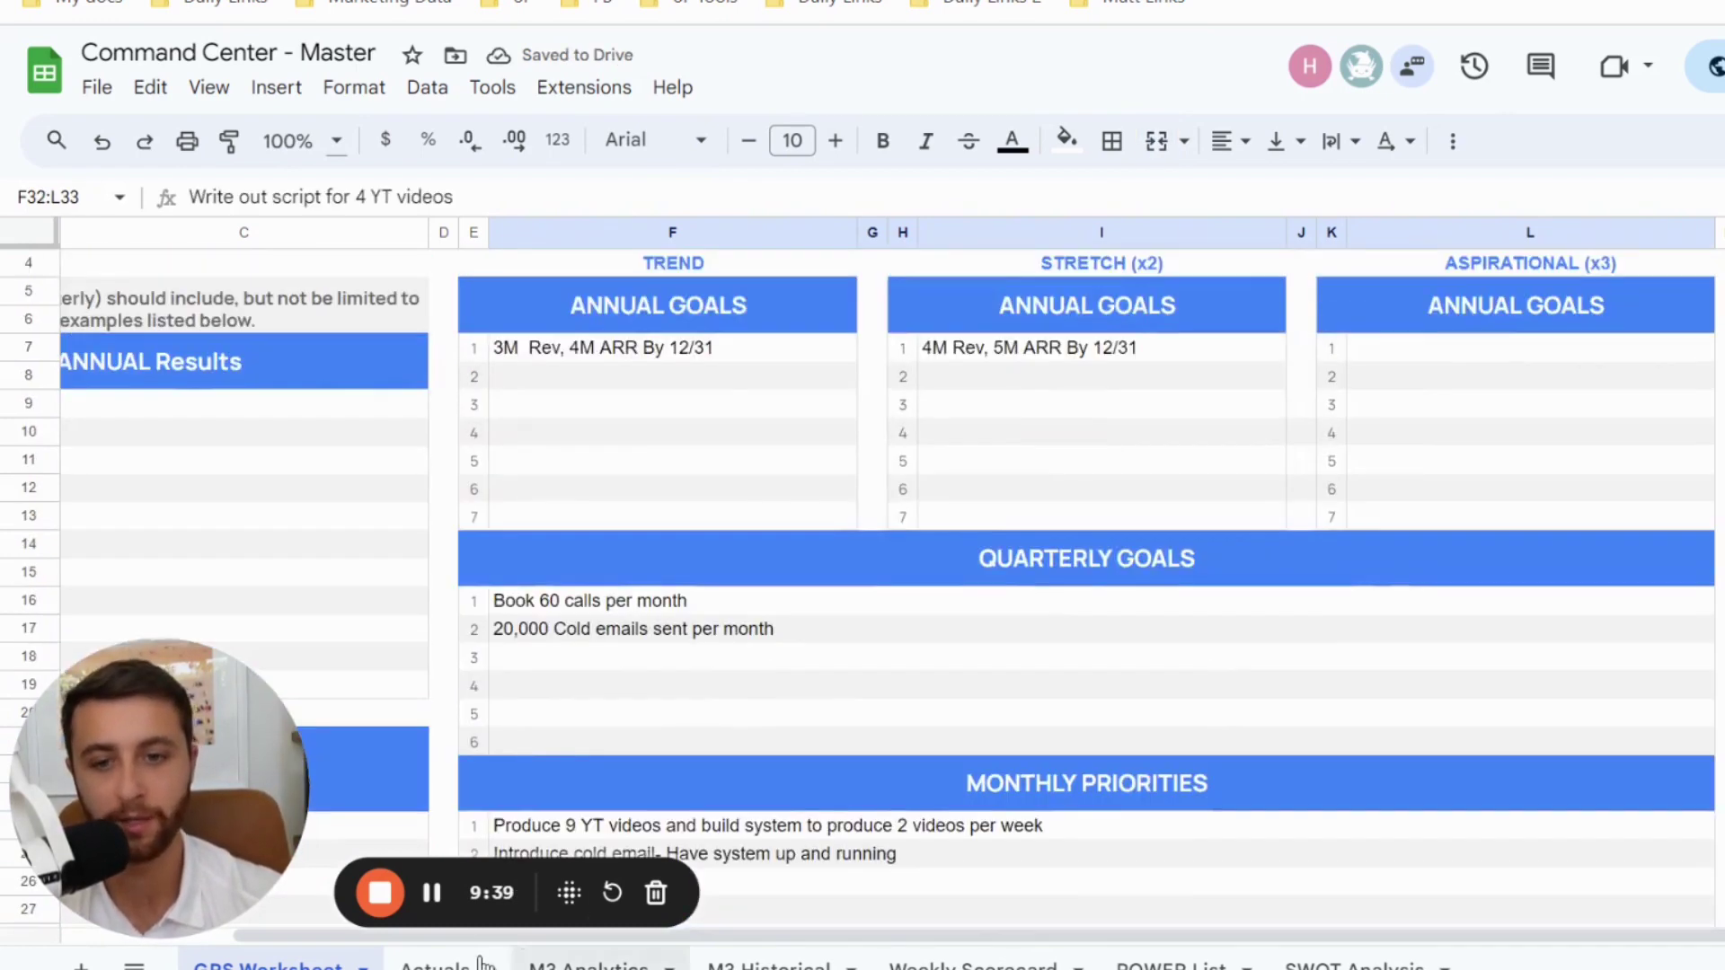
pyautogui.click(435, 965)
pyautogui.click(595, 965)
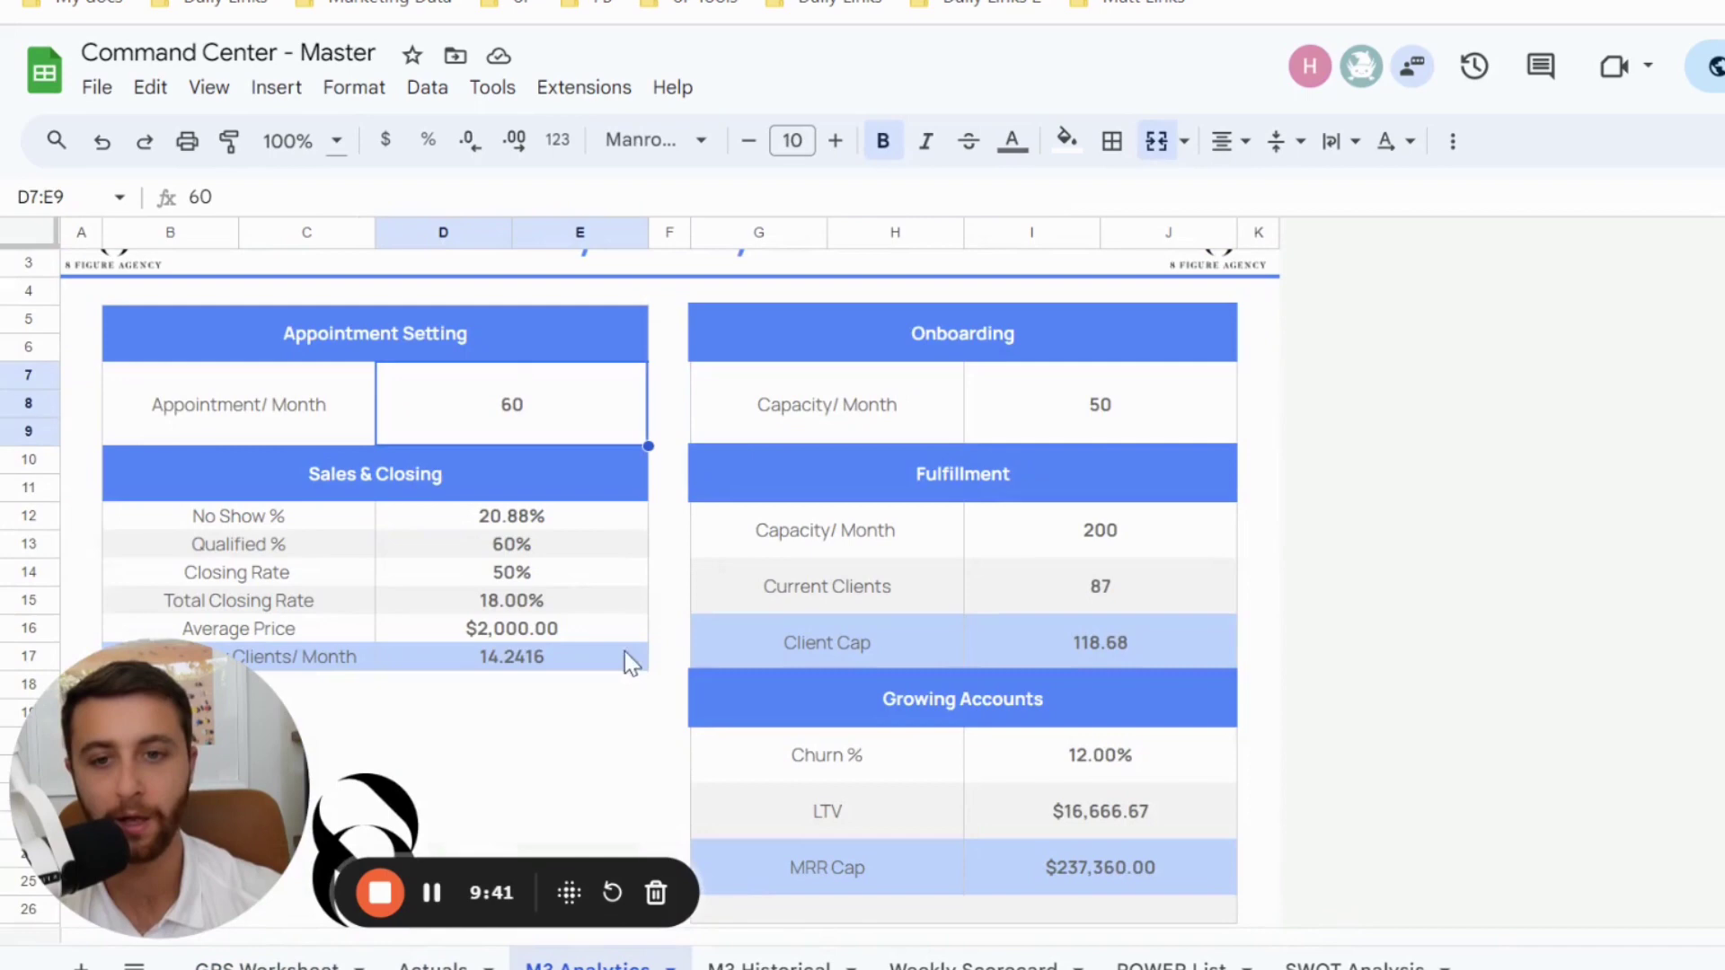
pyautogui.scroll(-15, 508, 437)
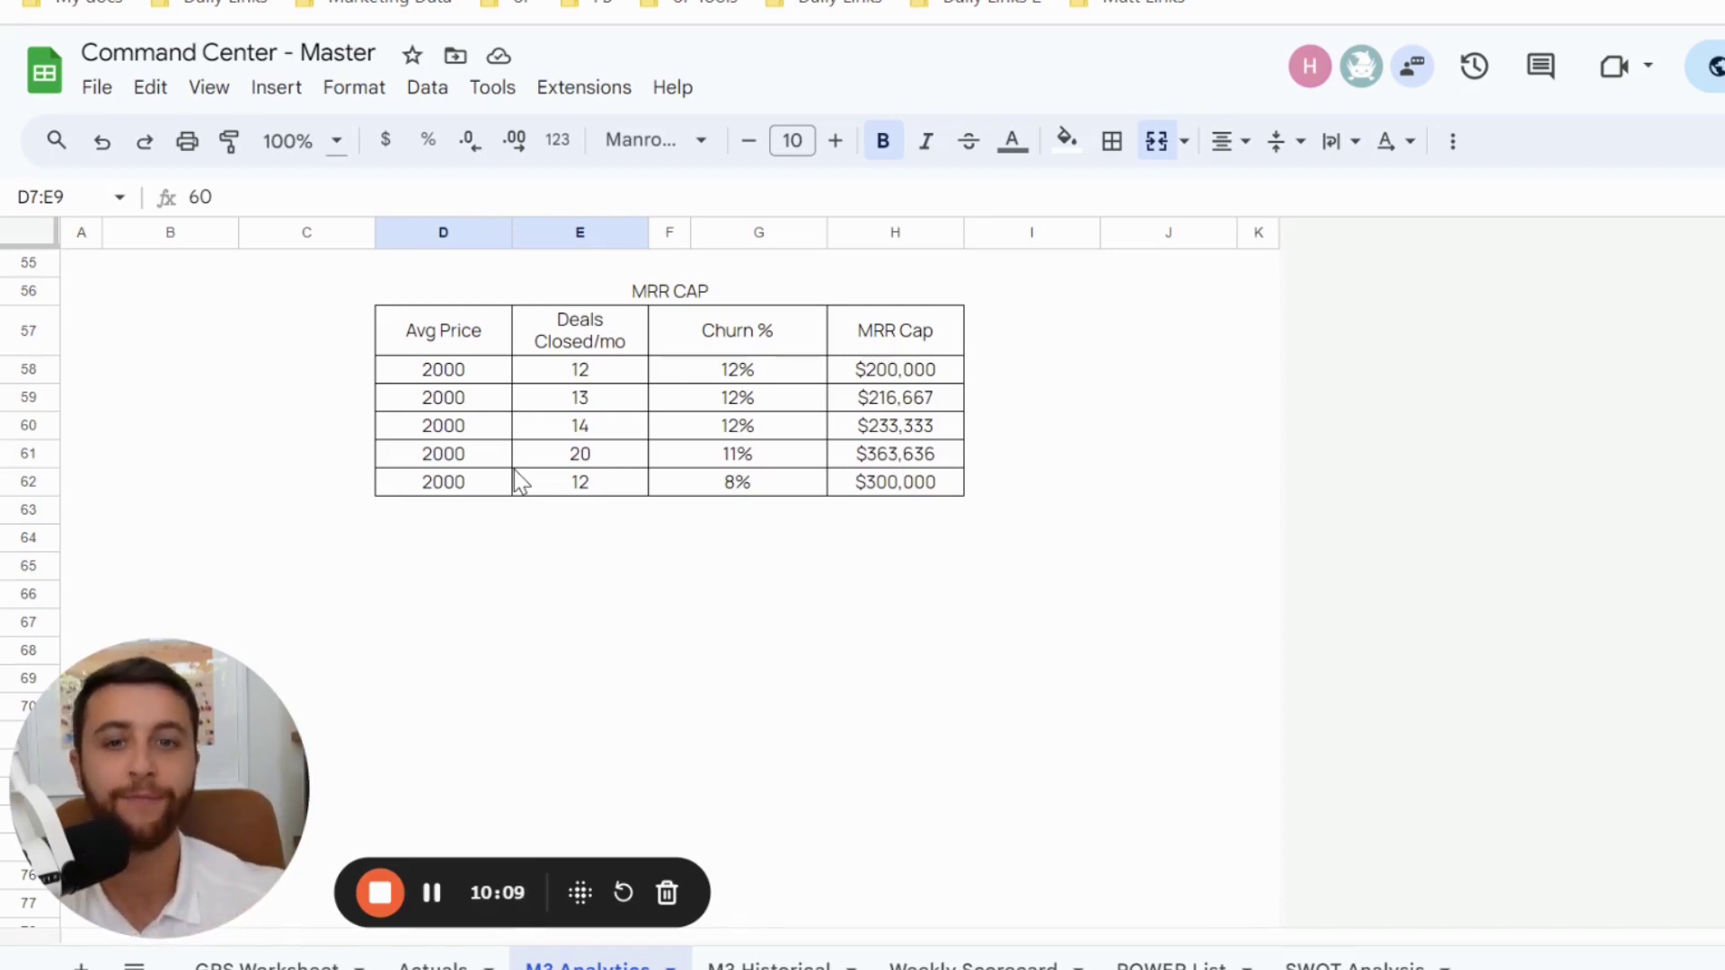
pyautogui.moveTo(557, 345); pyautogui.dragTo(889, 485)
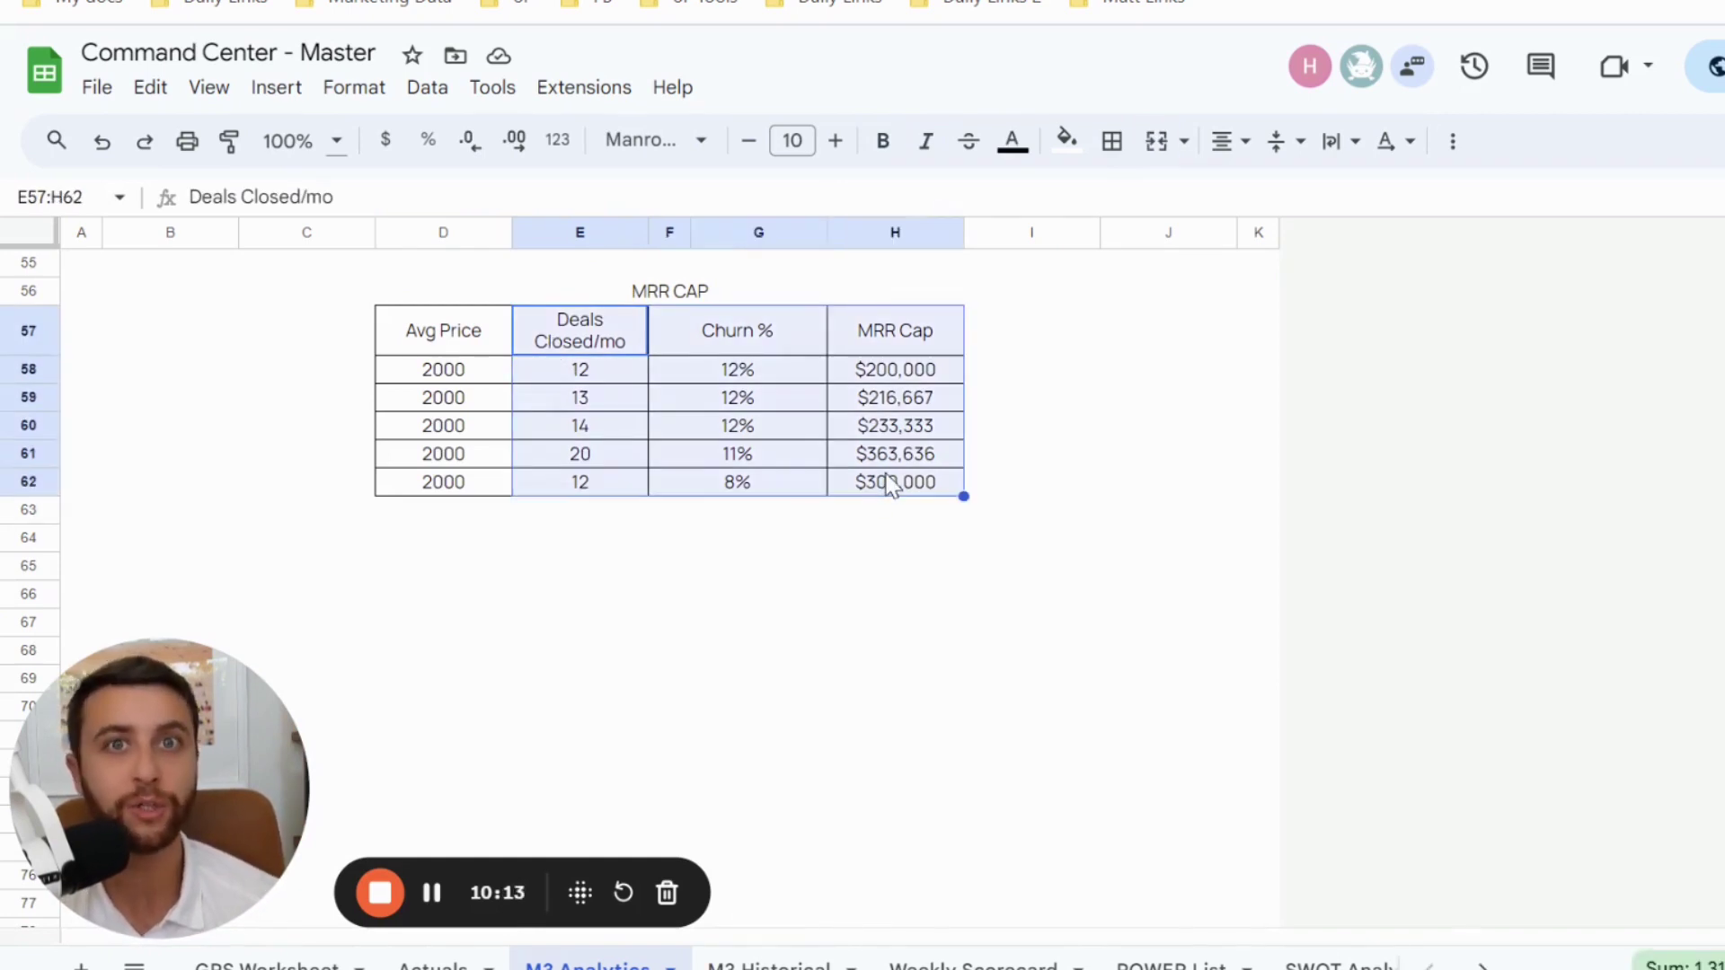